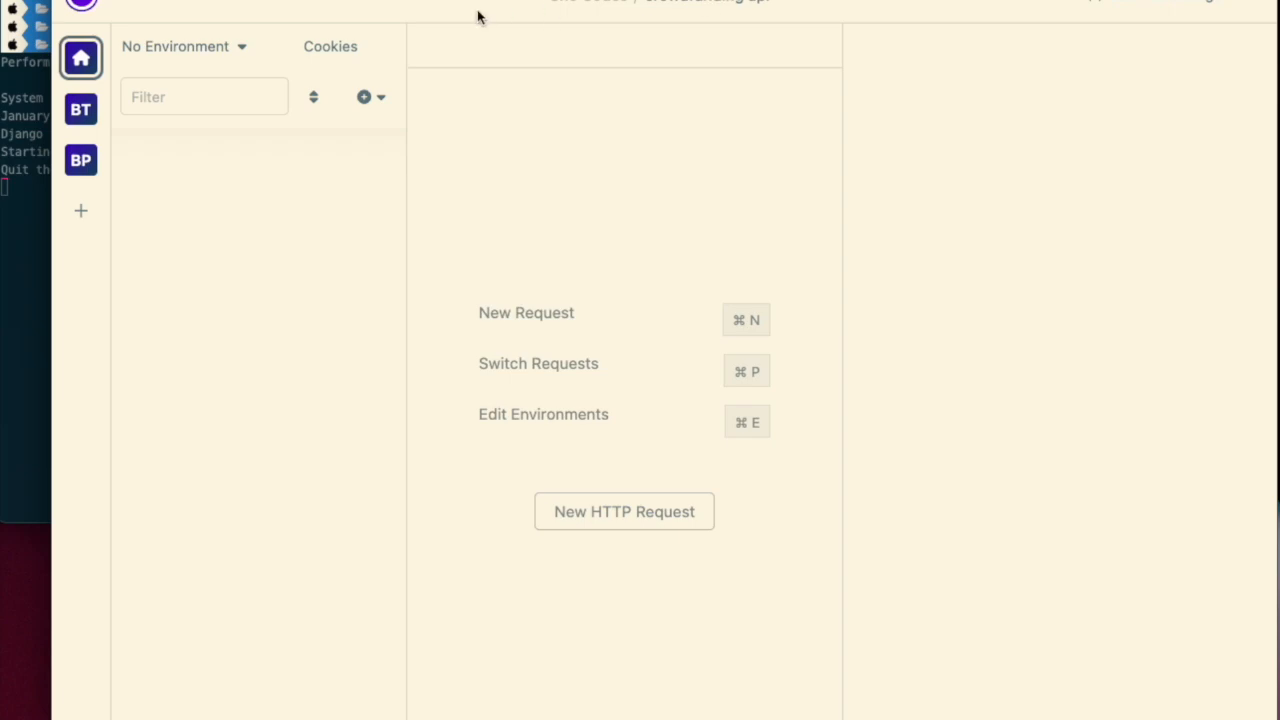
- Open environment management and define base_url in the base environment as {{scheme}}://{{host}}{{base_path}}
{"action": "left_click", "coordinate": [224, 58]}
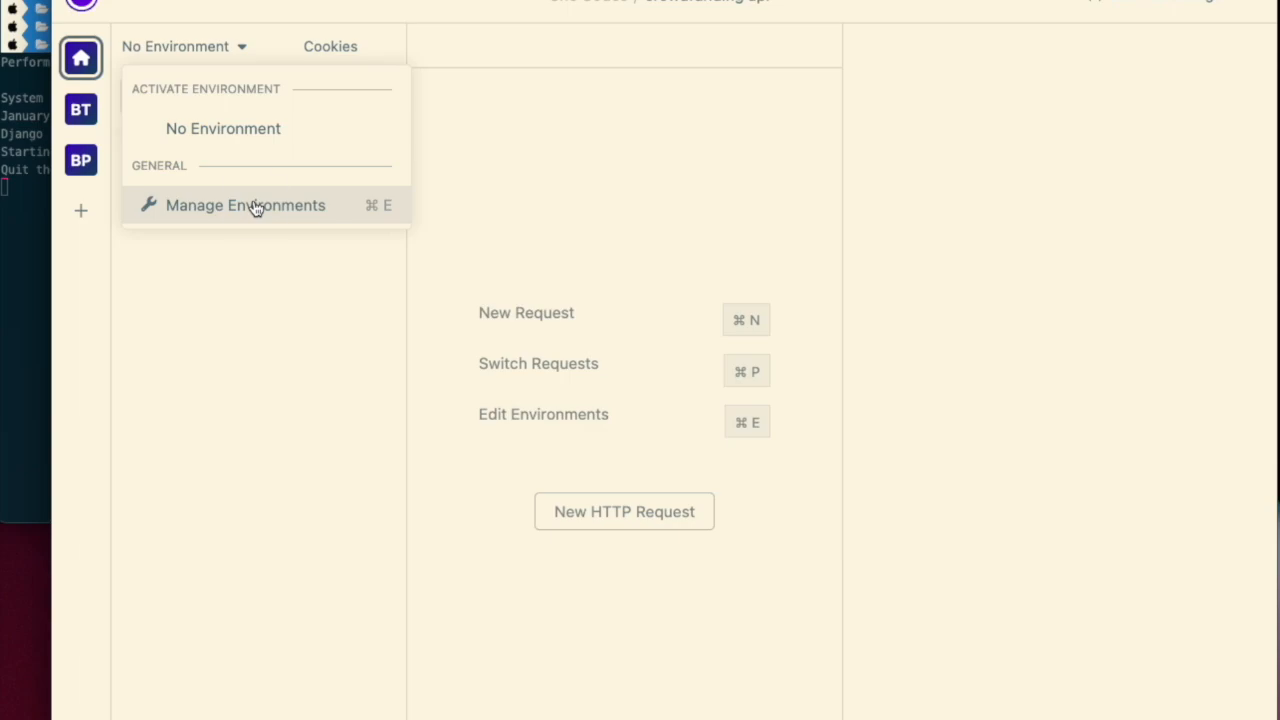
{"action": "left_click", "coordinate": [256, 207]}
{"action": "left_click", "coordinate": [516, 188]}
{"action": "key", "text": "BackSpace"}
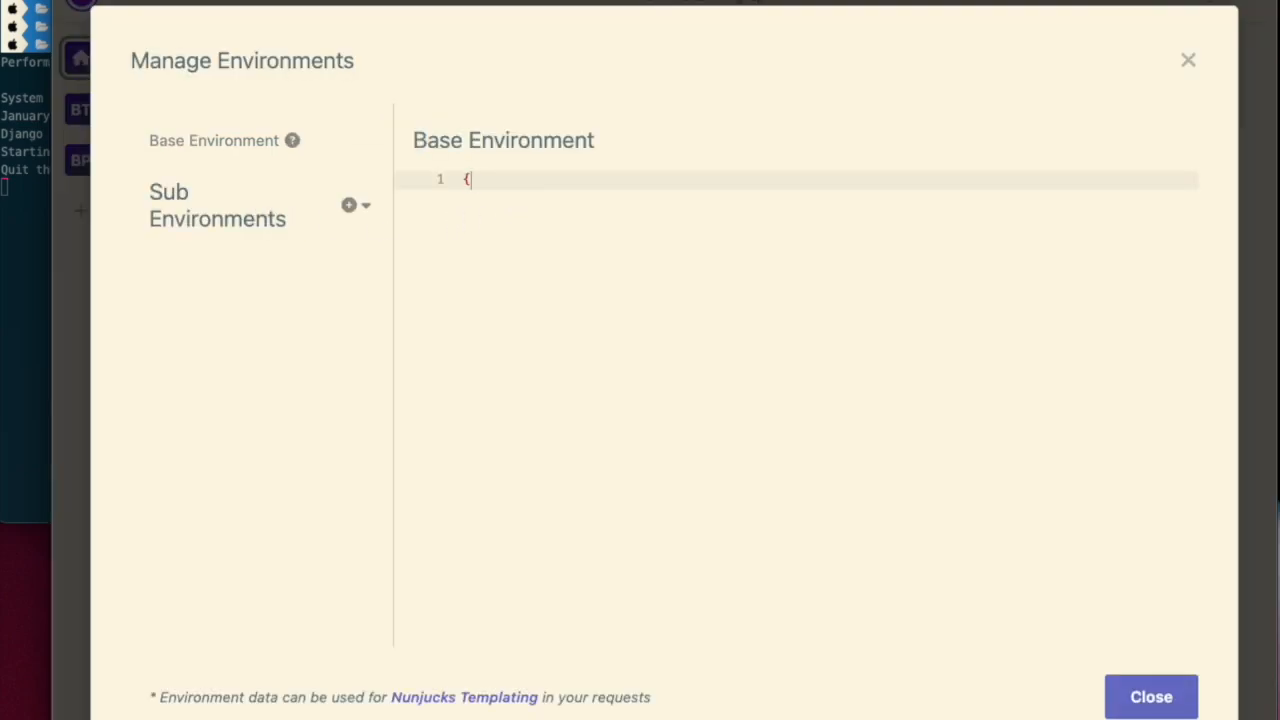
{"action": "type", "text": "\"base_url\": \"{{ scheme }}://{{ host }}{{ base_path }}\","}
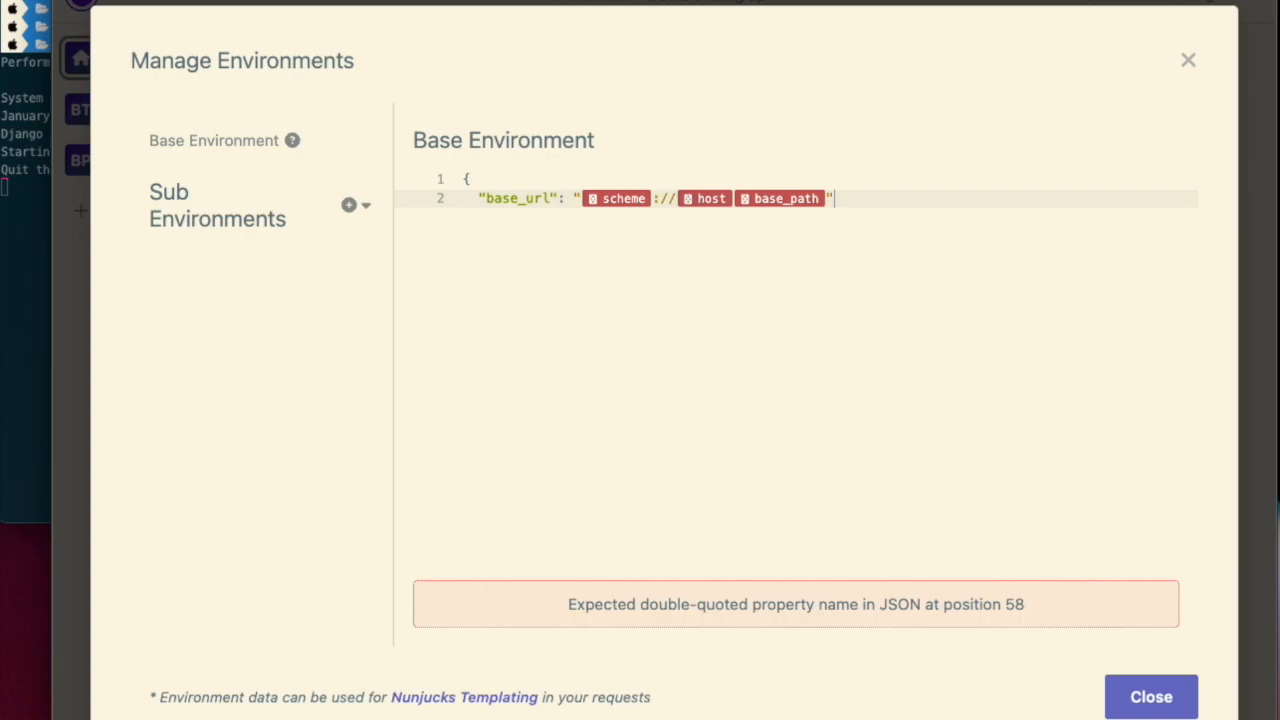
{"action": "key", "text": "Return"}
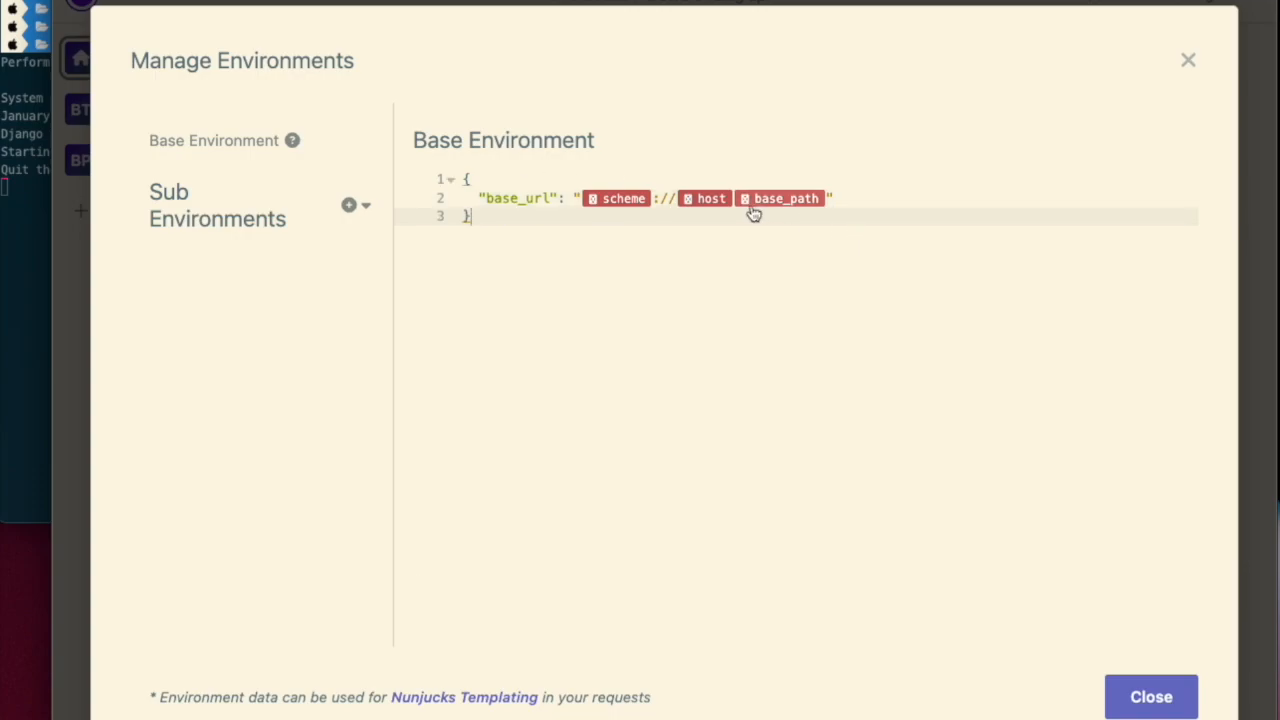
- Open the scheme variable's editor inside base_url and close it without changes
{"action": "mouse_move", "coordinate": [613, 209]}
{"action": "left_click", "coordinate": [624, 200]}
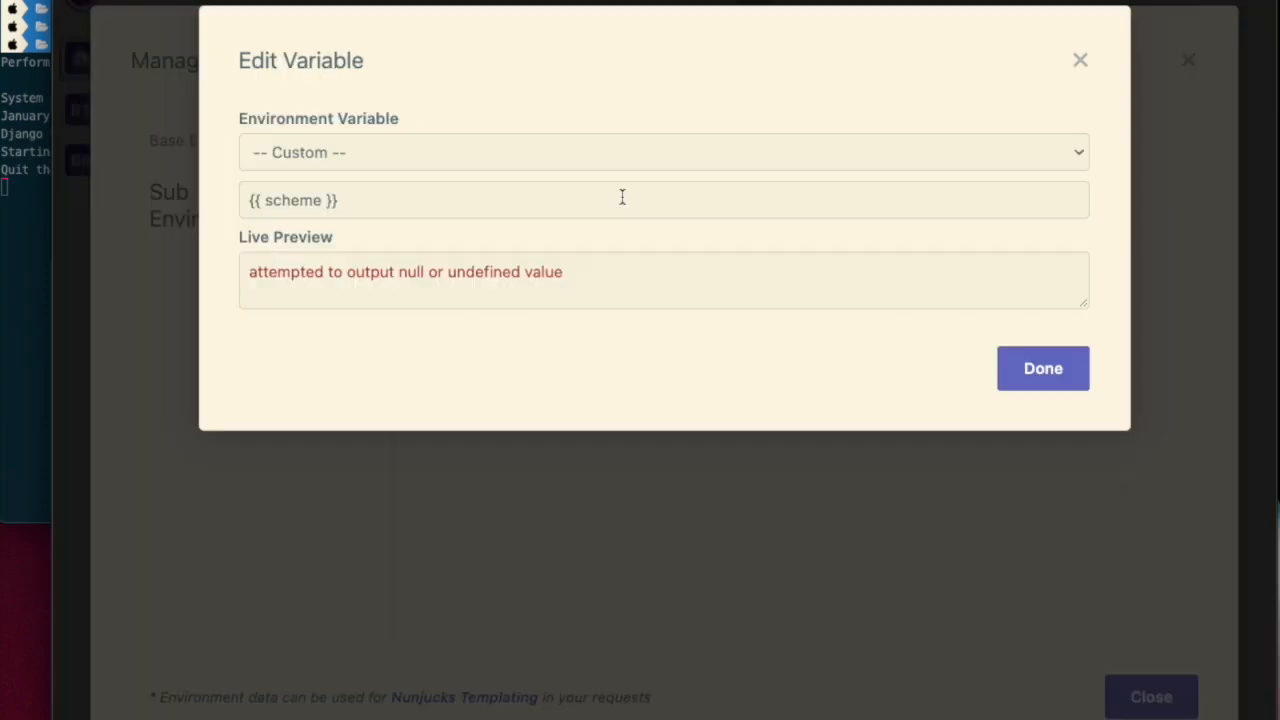
{"action": "triple_click", "coordinate": [326, 200]}
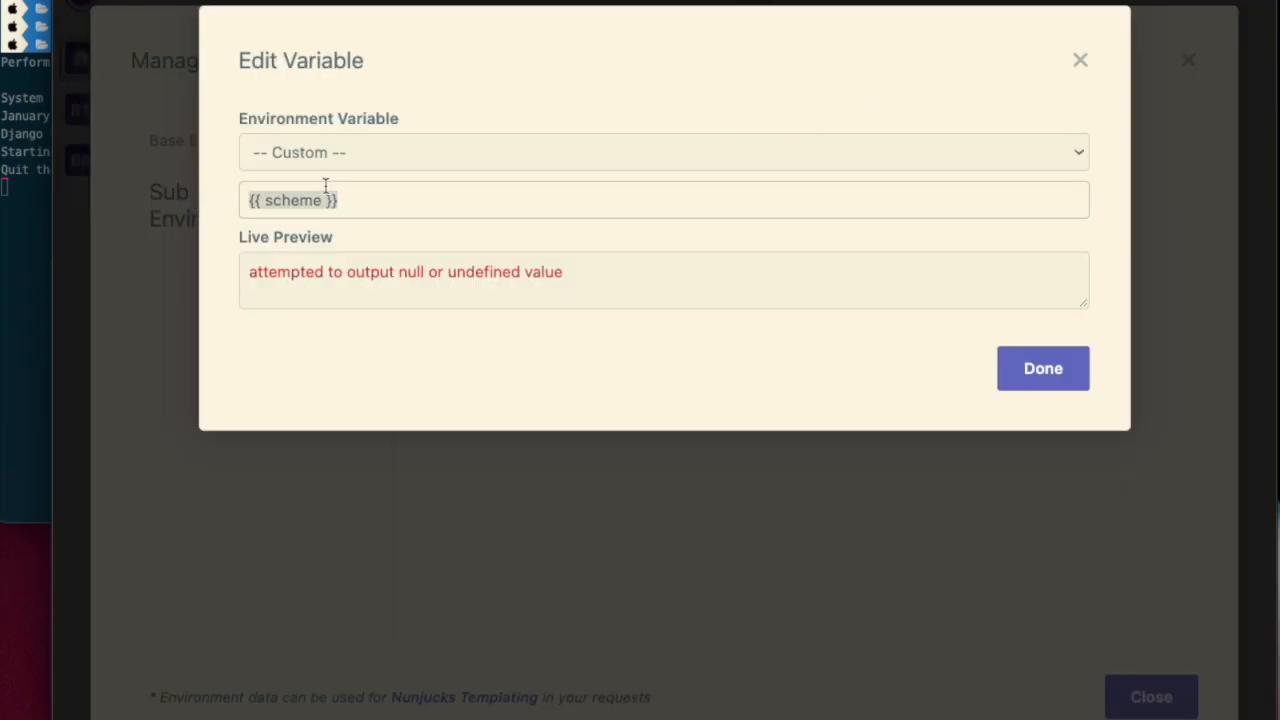
{"action": "left_click", "coordinate": [1078, 62]}
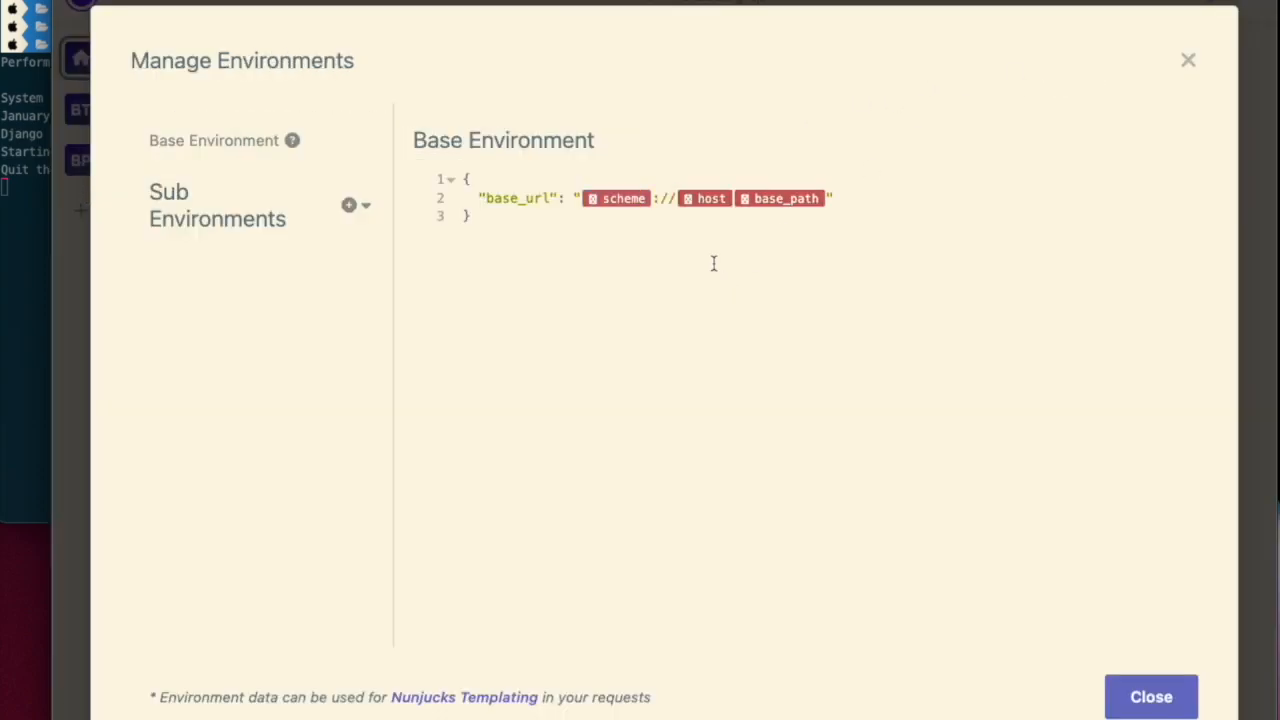
- Delete the scheme tag in base_url and retype it as {{scheme}}
{"action": "left_click", "coordinate": [656, 198]}
{"action": "key", "text": "BackSpace"}
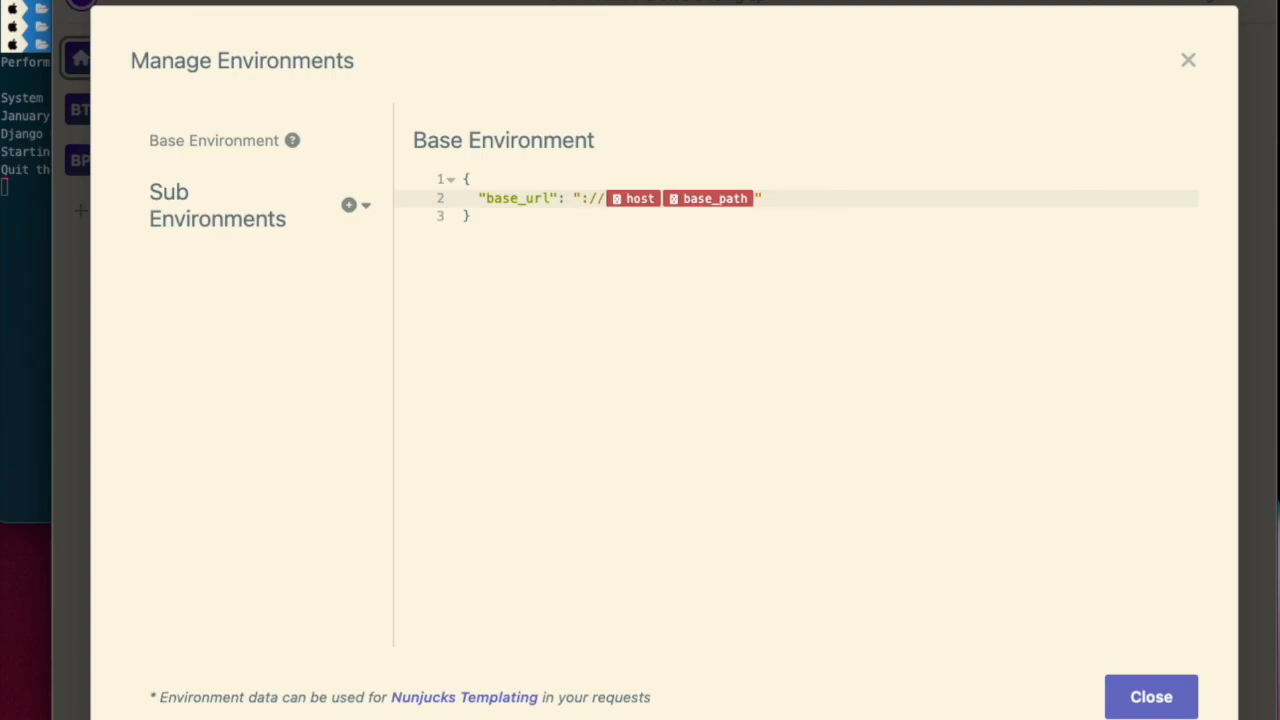
{"action": "type", "text": "{{scheme"}
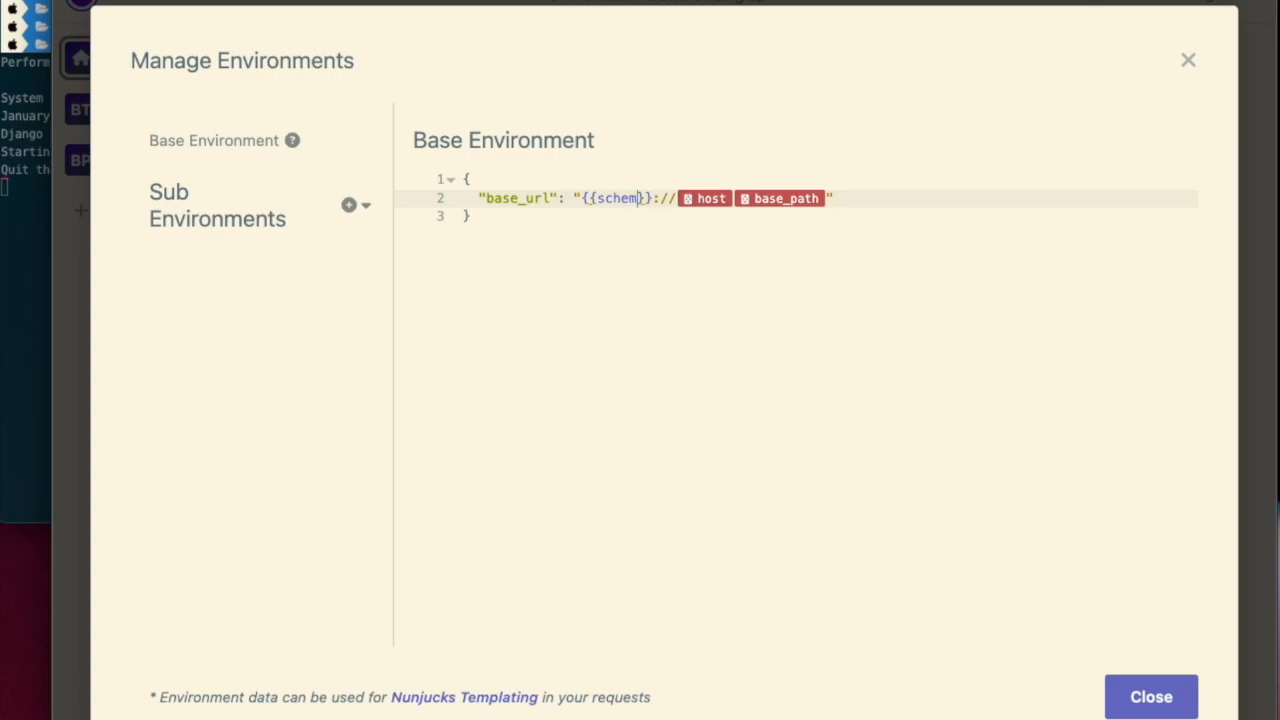
- Inspect the host and base_path variable tags in base_url, closing each editor
{"action": "left_click", "coordinate": [920, 215]}
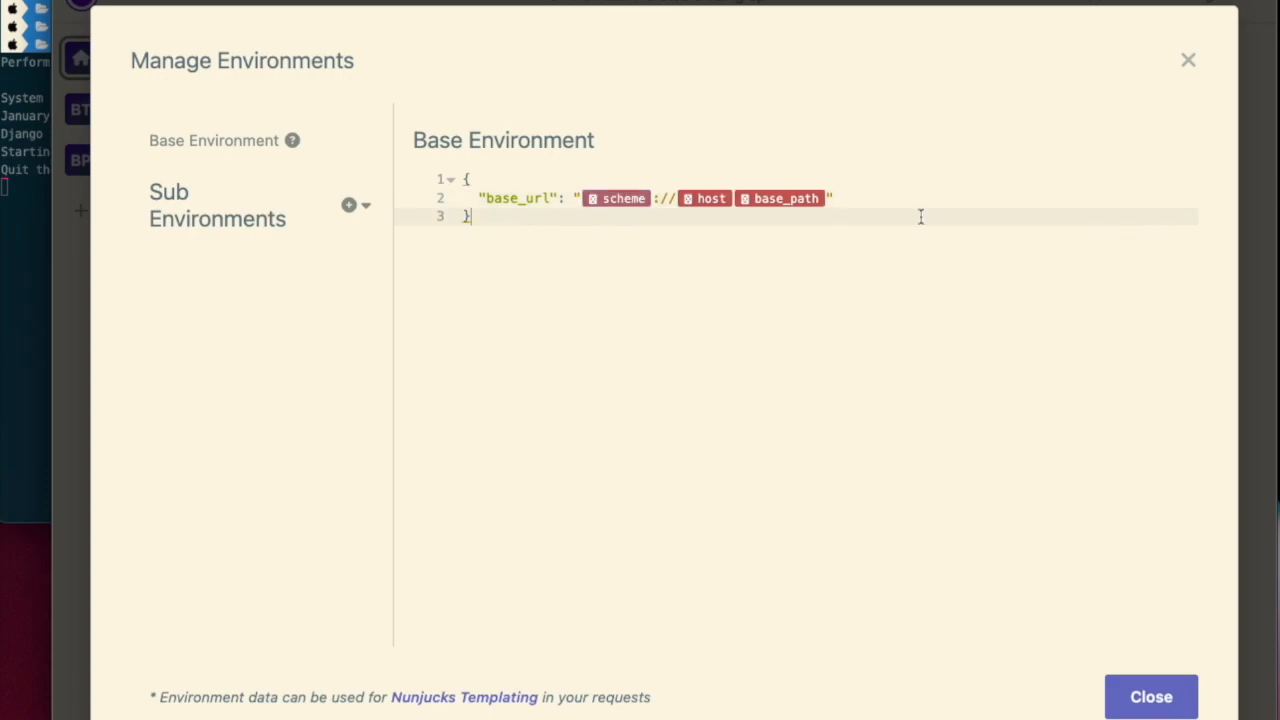
{"action": "left_click", "coordinate": [724, 200]}
{"action": "left_click", "coordinate": [1080, 60]}
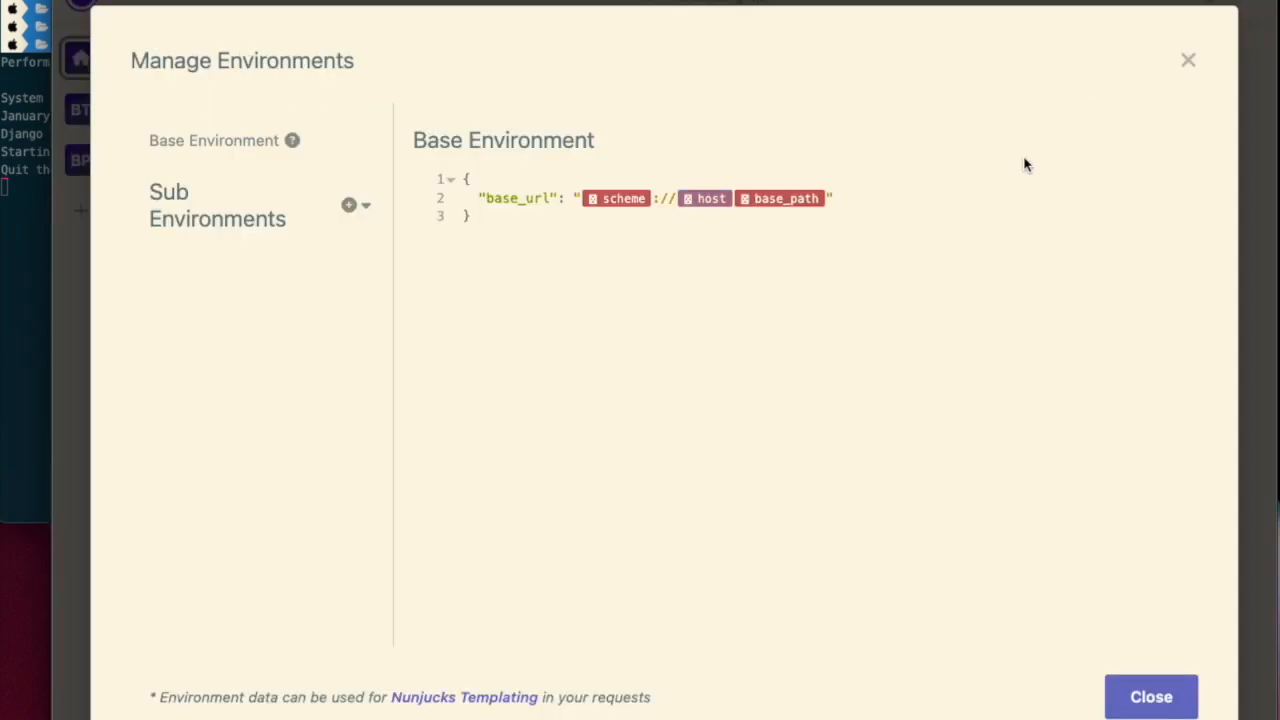
{"action": "left_click", "coordinate": [826, 200]}
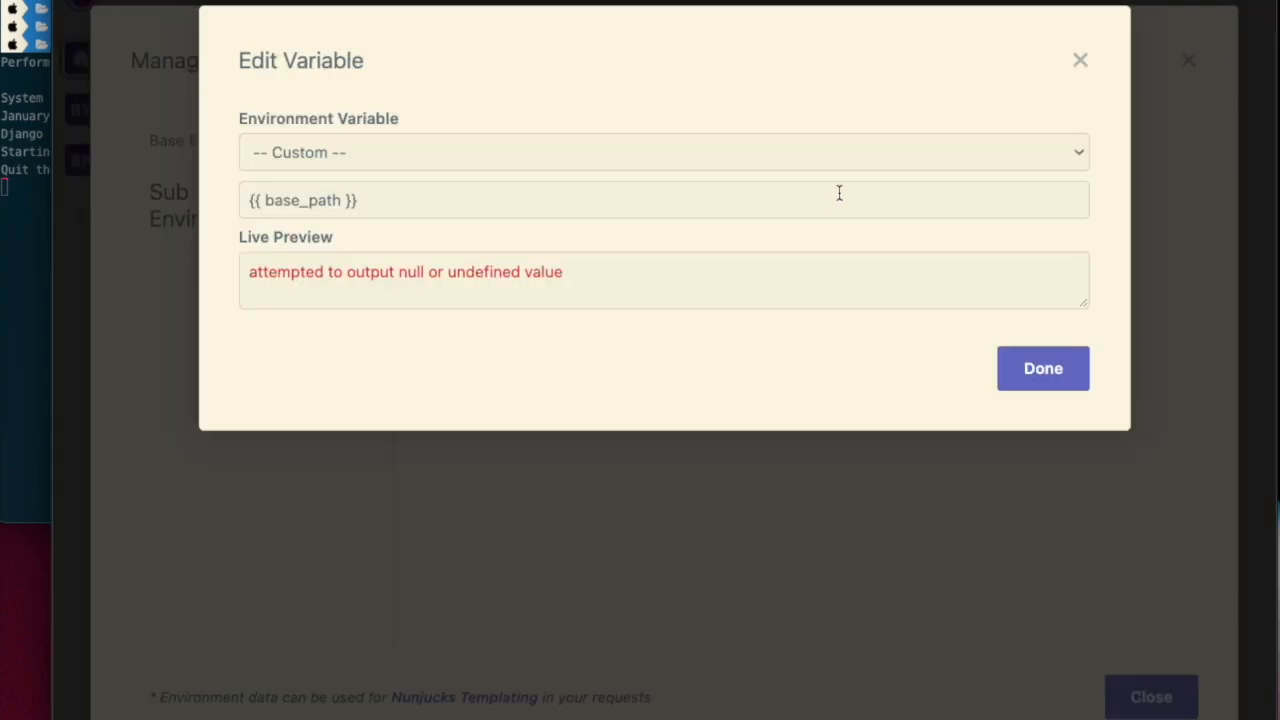
{"action": "left_click", "coordinate": [1081, 61]}
- Clear the base_url value down to an empty string
{"action": "left_click", "coordinate": [866, 194]}
{"action": "key", "text": "BackSpace"}
{"action": "key", "text": "BackSpace"}
{"action": "key", "text": "BackSpace"}
{"action": "key", "text": "BackSpace"}
{"action": "key", "text": "BackSpace"}
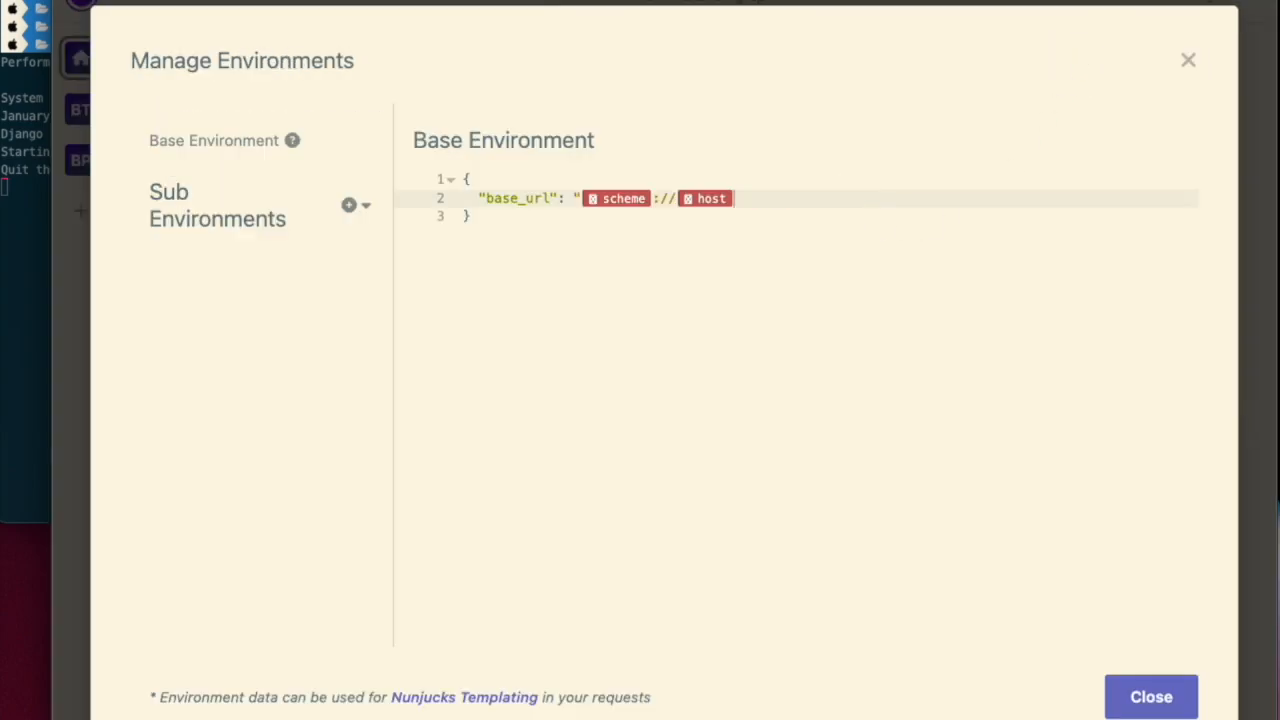
{"action": "key", "text": "BackSpace"}
{"action": "key", "text": "BackSpace"}
{"action": "key", "text": "BackSpace"}
{"action": "type", "text": "\""}
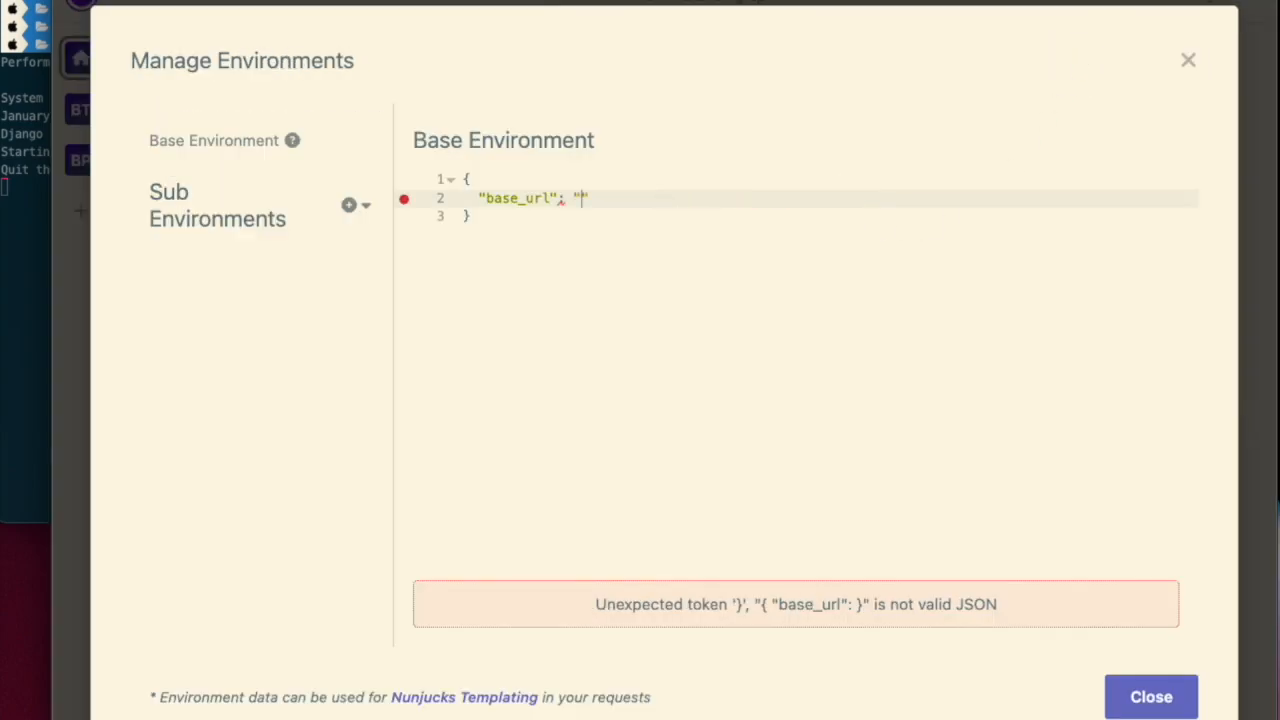
{"action": "type", "text": "{{sch"}
{"action": "type", "text": "eme"}
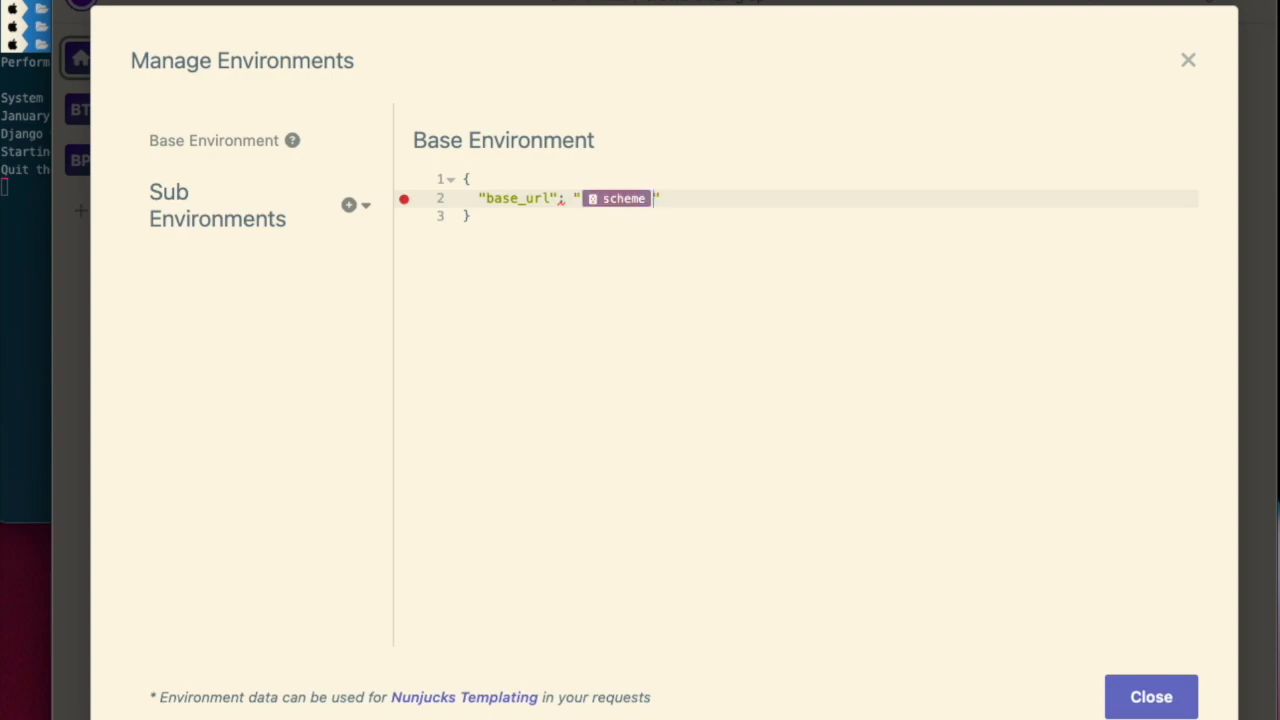
{"action": "type", "text": "://{{"}
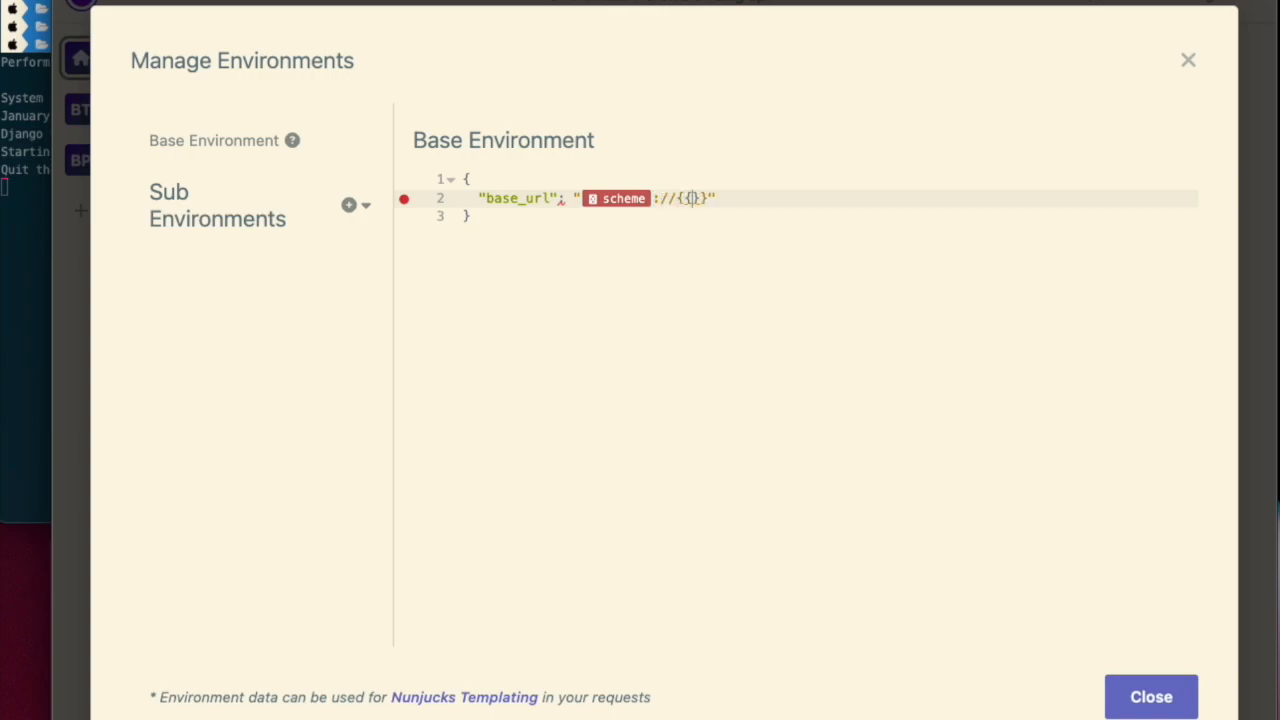
{"action": "type", "text": "host"}
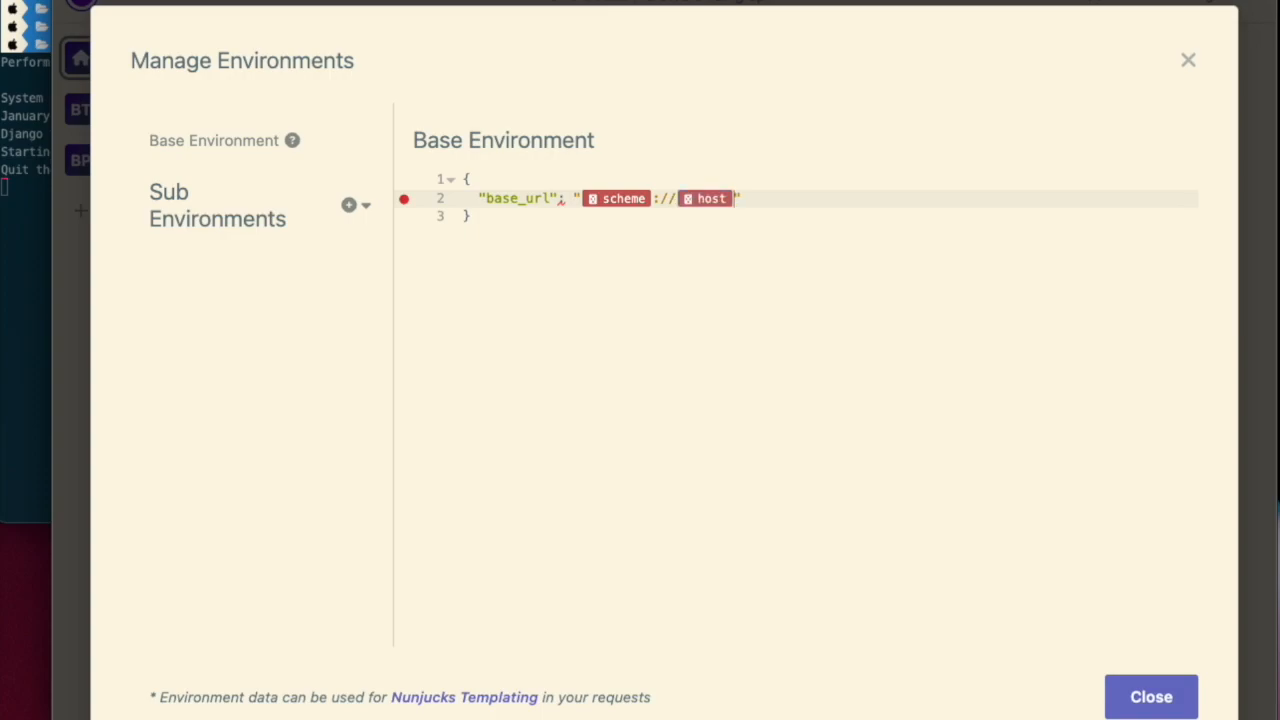
{"action": "type", "text": "{{basepath"}
- Retype the base_url value as {{scheme}}://{{host}}{{basepath}}
{"action": "key", "text": "Right"}
{"action": "key", "text": "Right"}
{"action": "key", "text": "Right"}
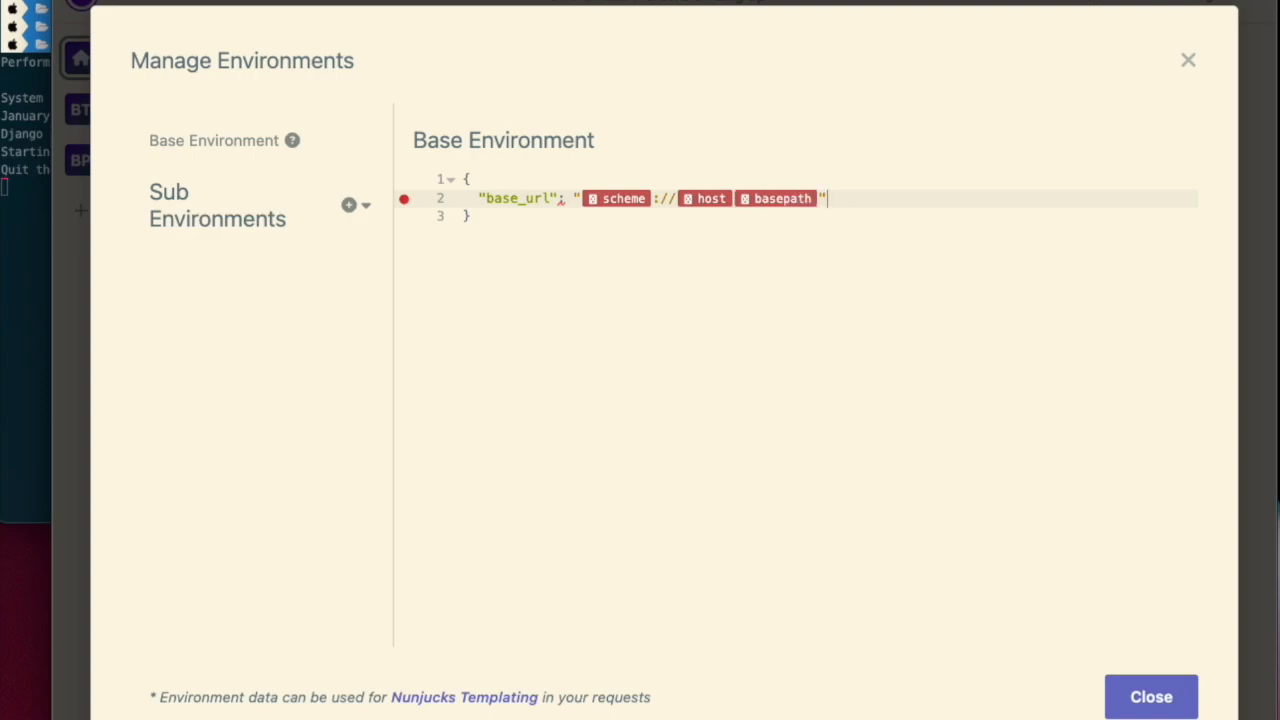
{"action": "key", "text": "Return"}
{"action": "type", "text": "{   \"base_url\": \"{{scheme}}://{{host}}{{base_path}}\","}
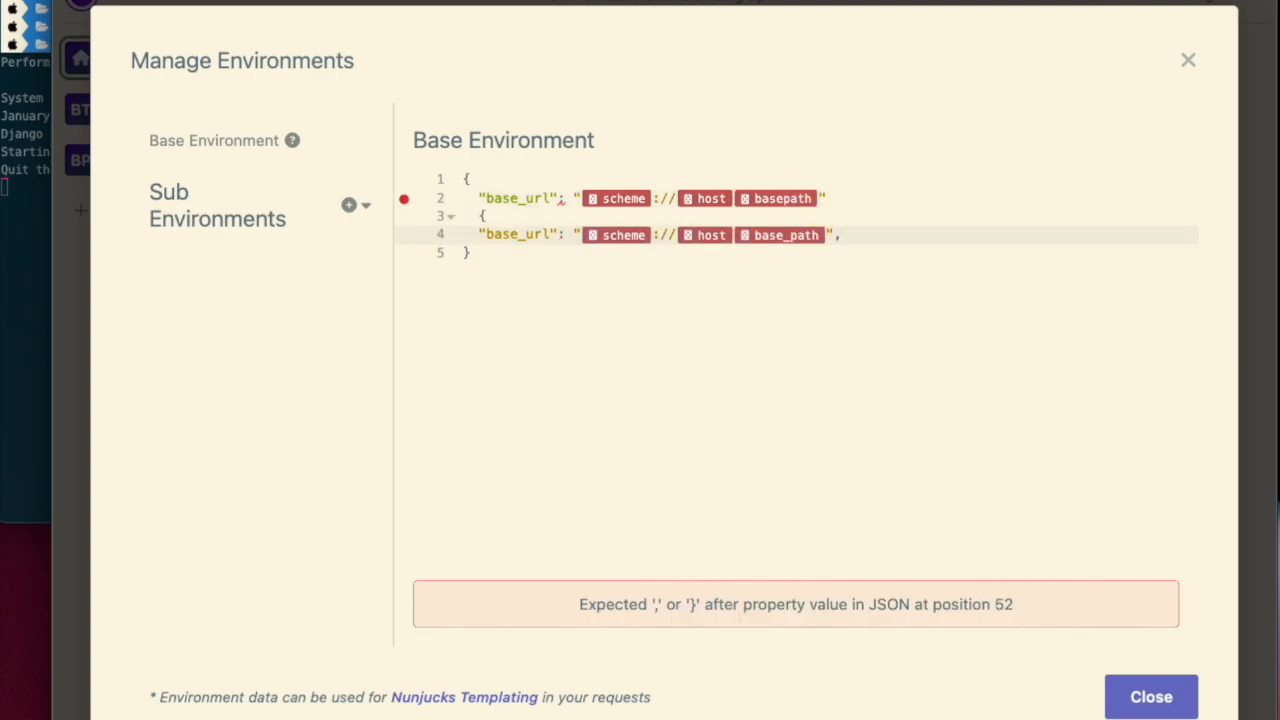
{"action": "key", "text": "super+z"}
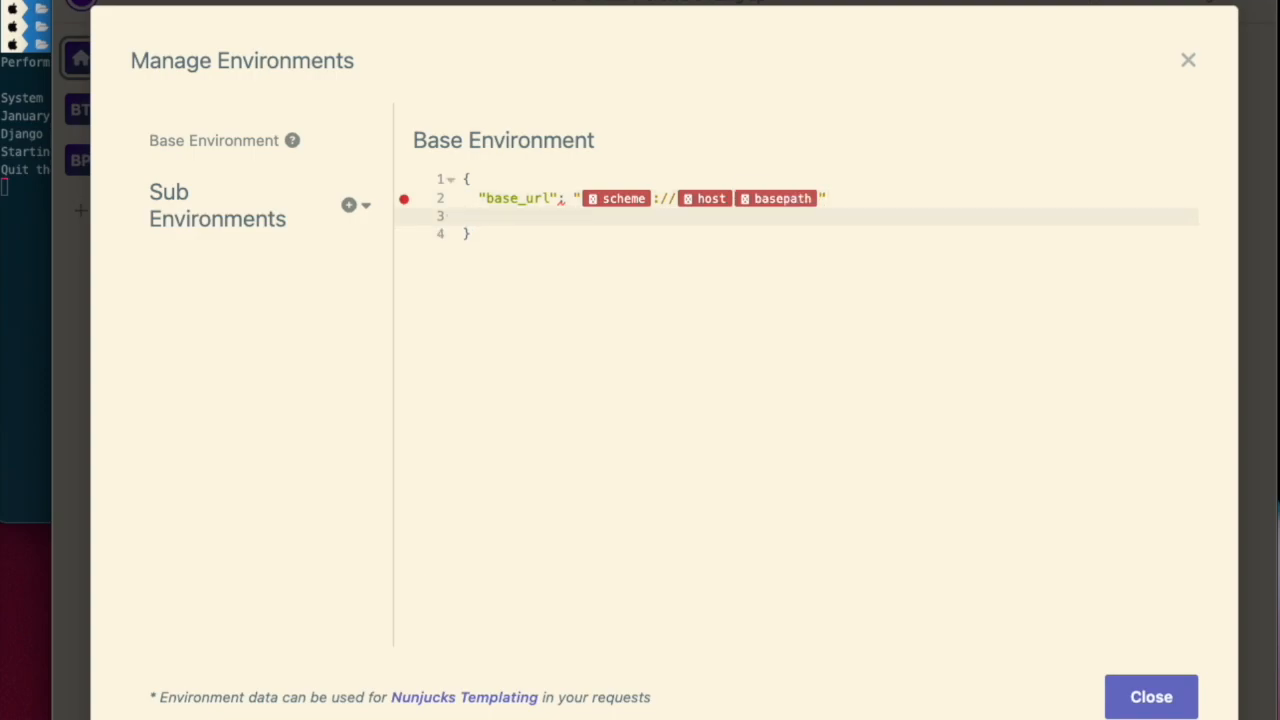
- Correct the basepath reference in base_url to {{base_path}}
{"action": "key", "text": "Left"}
{"action": "key", "text": "Left"}
{"action": "key", "text": "Left"}
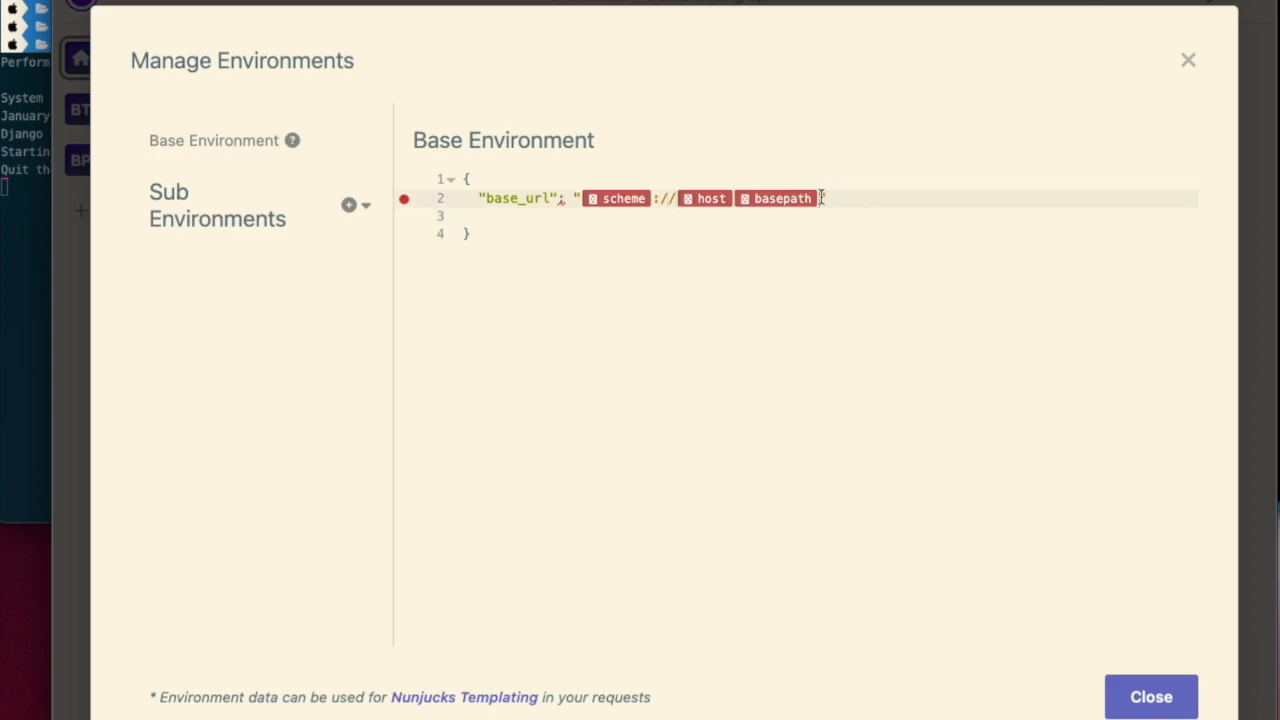
{"action": "key", "text": "BackSpace"}
{"action": "type", "text": "{{base_path"}
{"action": "left_click", "coordinate": [555, 233]}
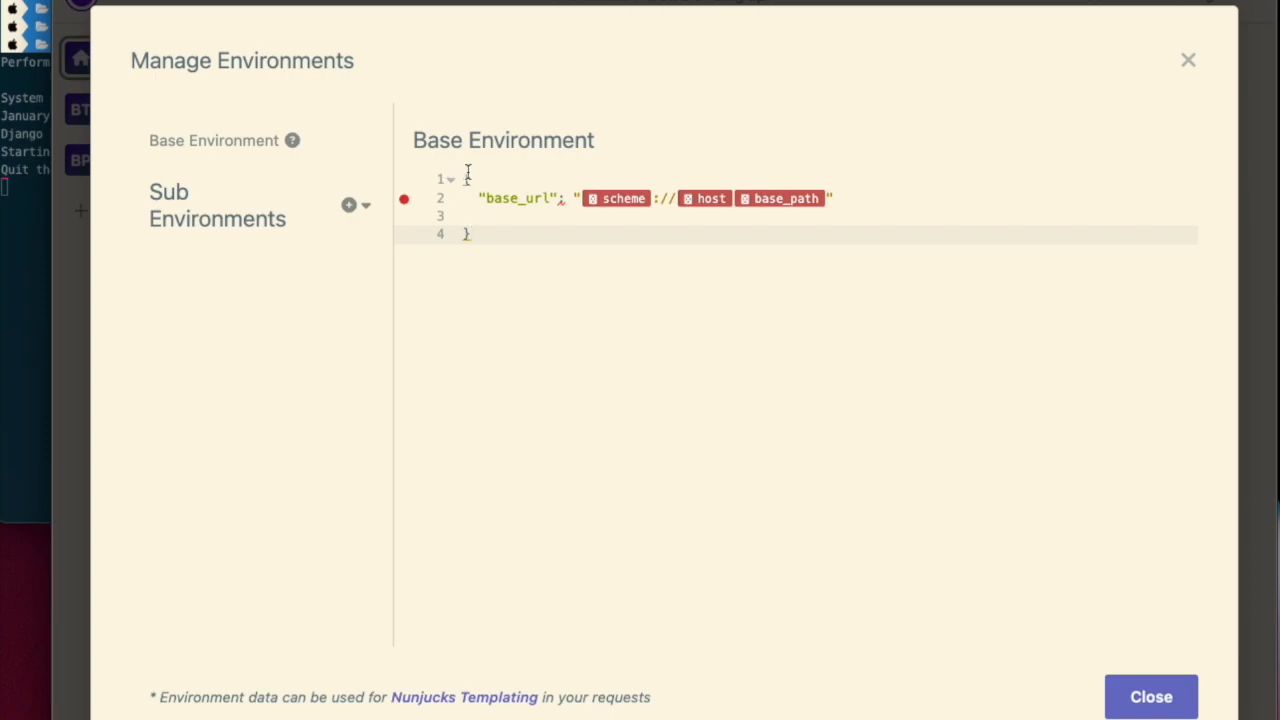
- Add a new sub environment and name it localhost
{"action": "left_click", "coordinate": [345, 205]}
{"action": "left_click", "coordinate": [345, 205]}
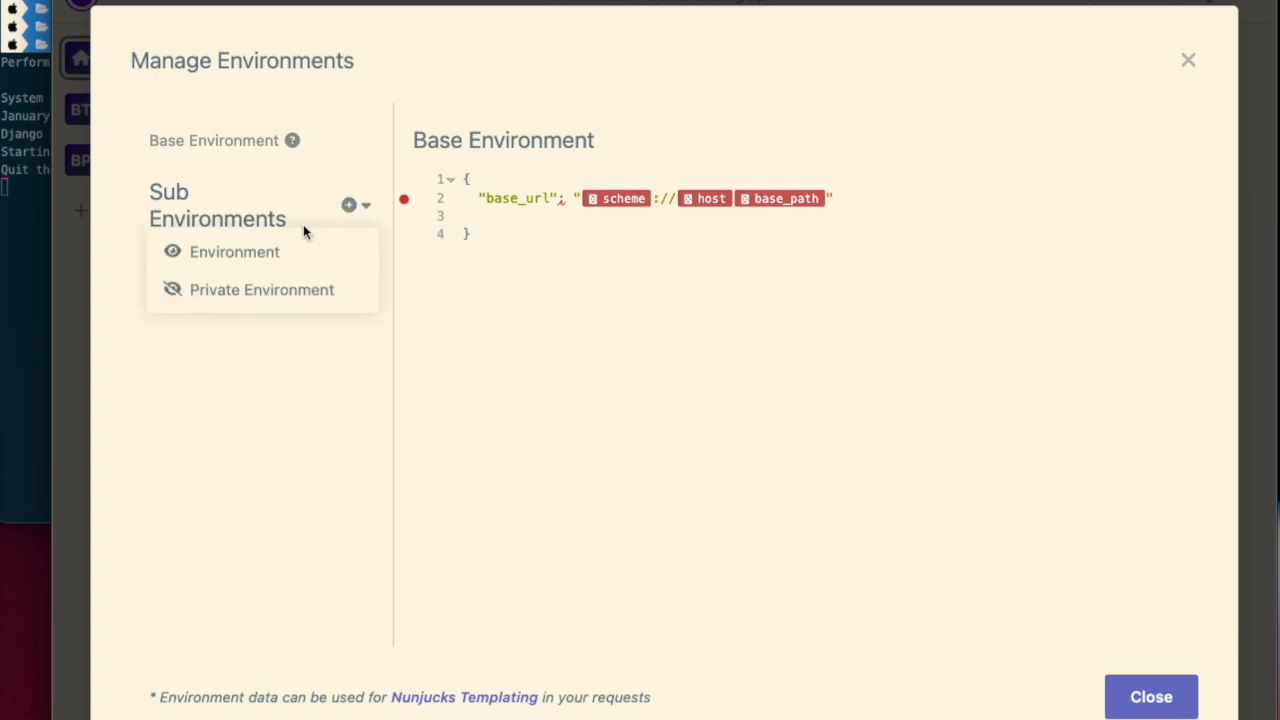
{"action": "left_click", "coordinate": [249, 252]}
{"action": "double_click", "coordinate": [568, 133]}
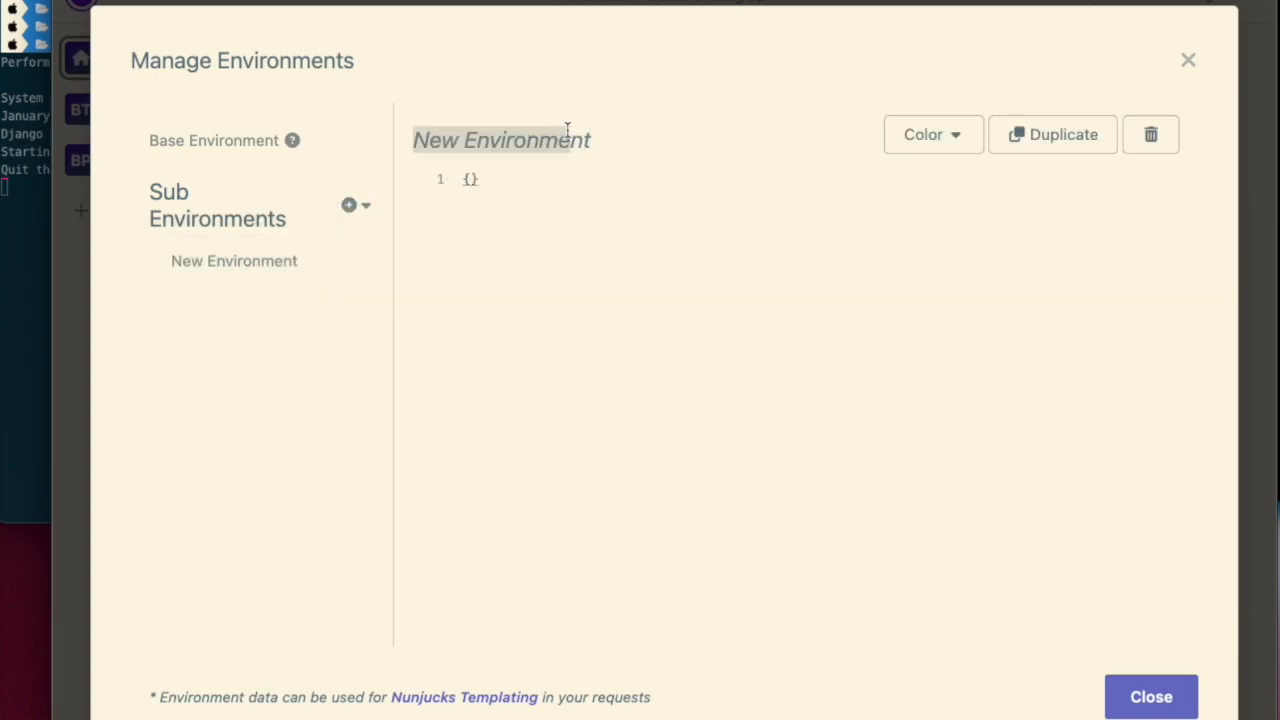
{"action": "key", "text": "BackSpace"}
{"action": "type", "text": "localhost"}
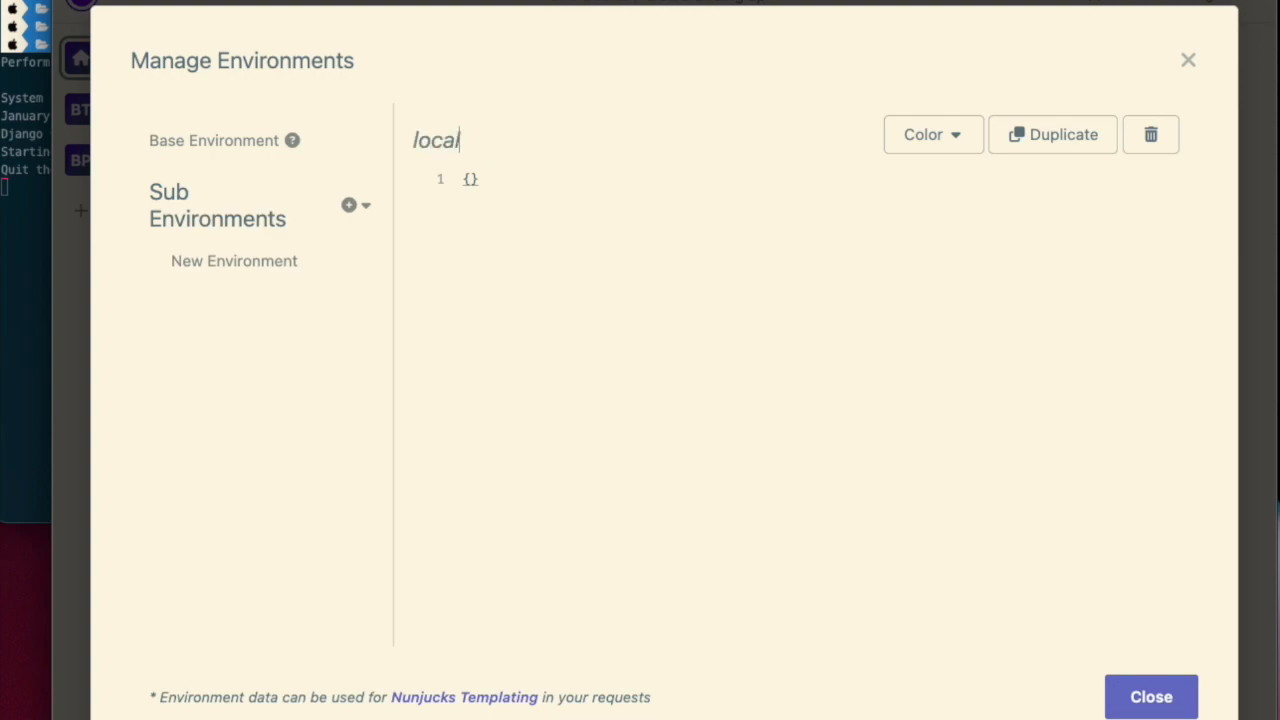
{"action": "left_click", "coordinate": [547, 190]}
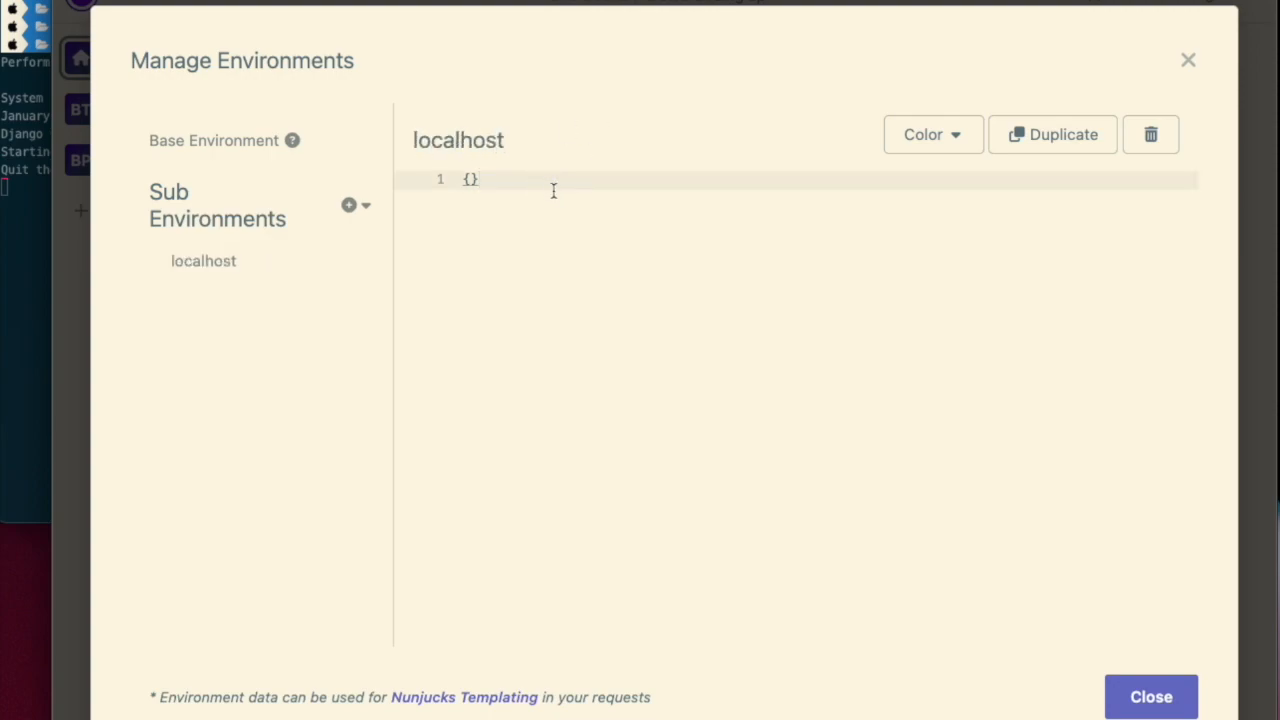
- Add a scheme entry with the value "http" to the localhost environment
{"action": "key", "text": "Return"}
{"action": "type", "text": "sceh"}
{"action": "key", "text": "BackSpace"}
{"action": "key", "text": "BackSpace"}
{"action": "type", "text": "heme: \""}
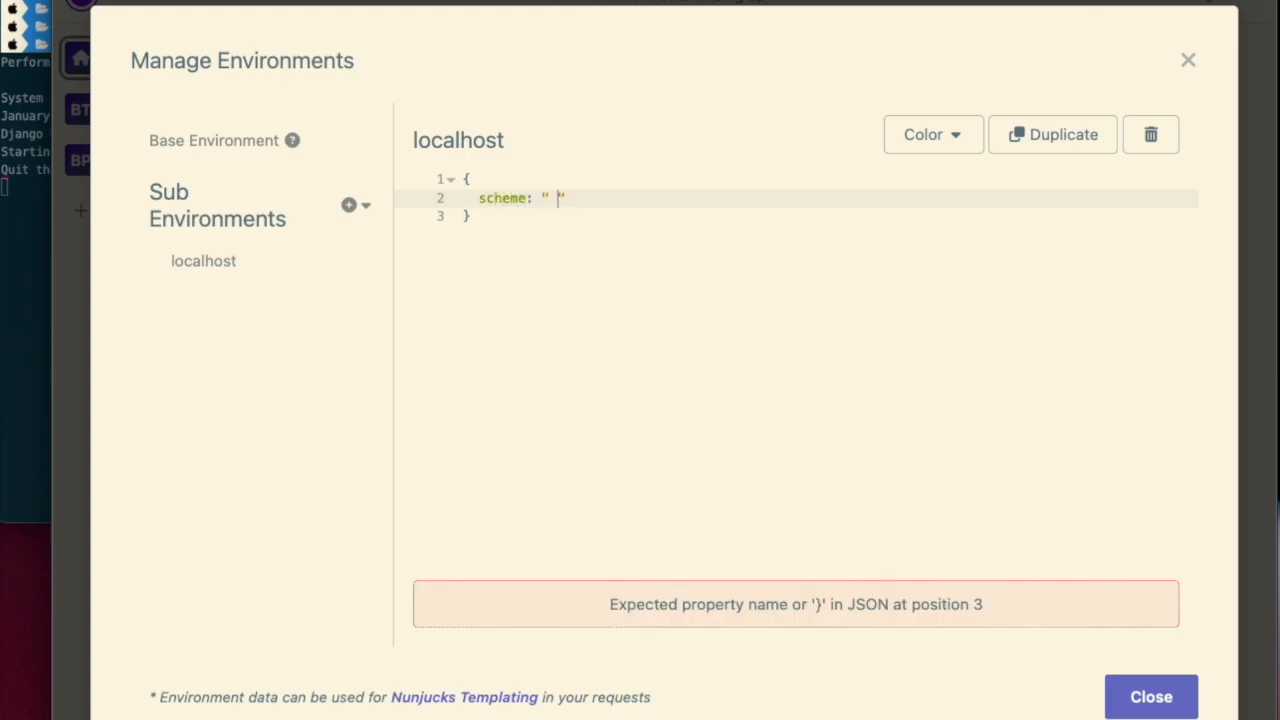
{"action": "key", "text": "BackSpace"}
{"action": "type", "text": "http\","}
{"action": "key", "text": "Return"}
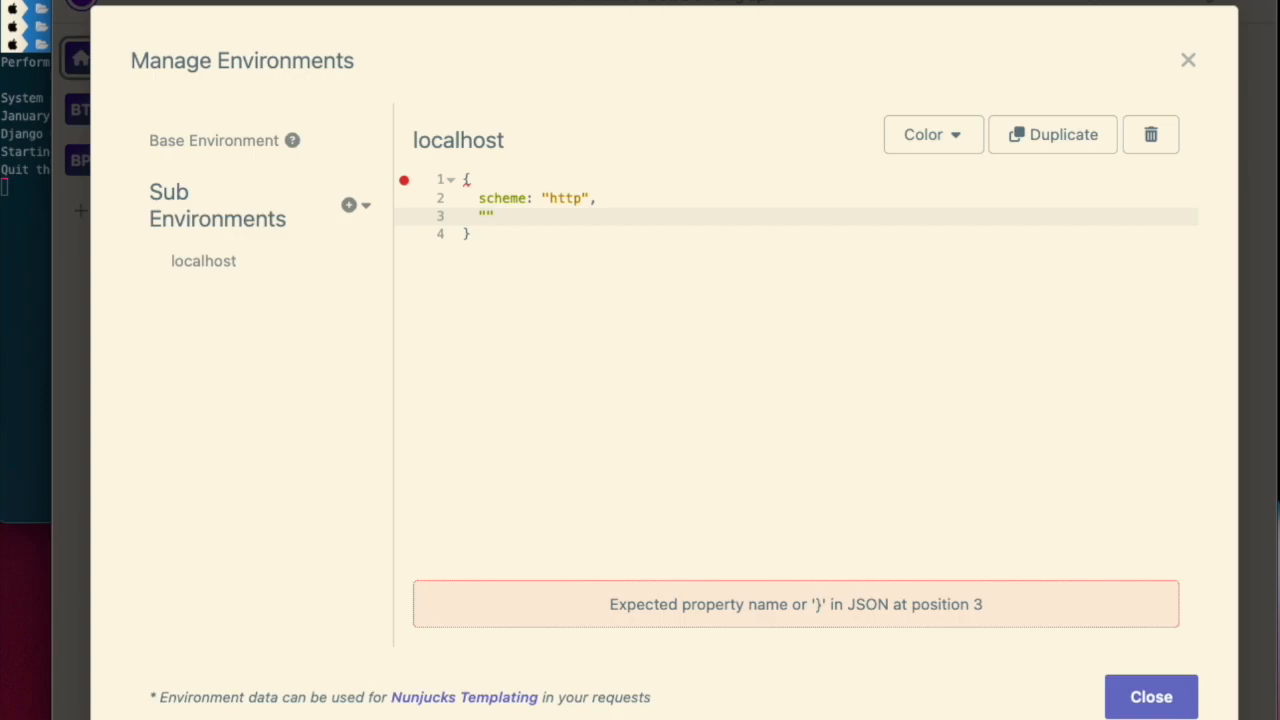
- Add a "host" entry with the value "127.0.0.1:8000" to the localhost environment
{"action": "type", "text": "\"host\": \"127.0.0.1:8000"}
{"action": "key", "text": "Right"}
{"action": "type", "text": ","}
{"action": "key", "text": "Return"}
{"action": "type", "text": "\""}
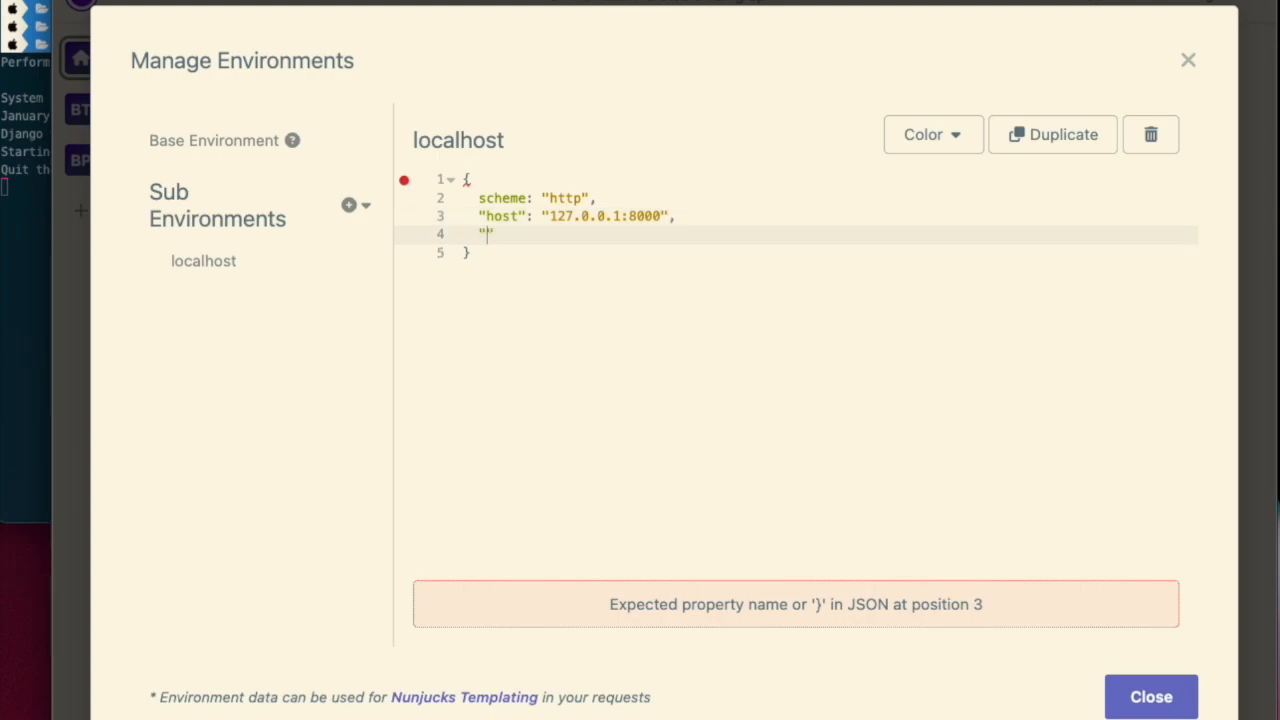
{"action": "key", "text": "BackSpace"}
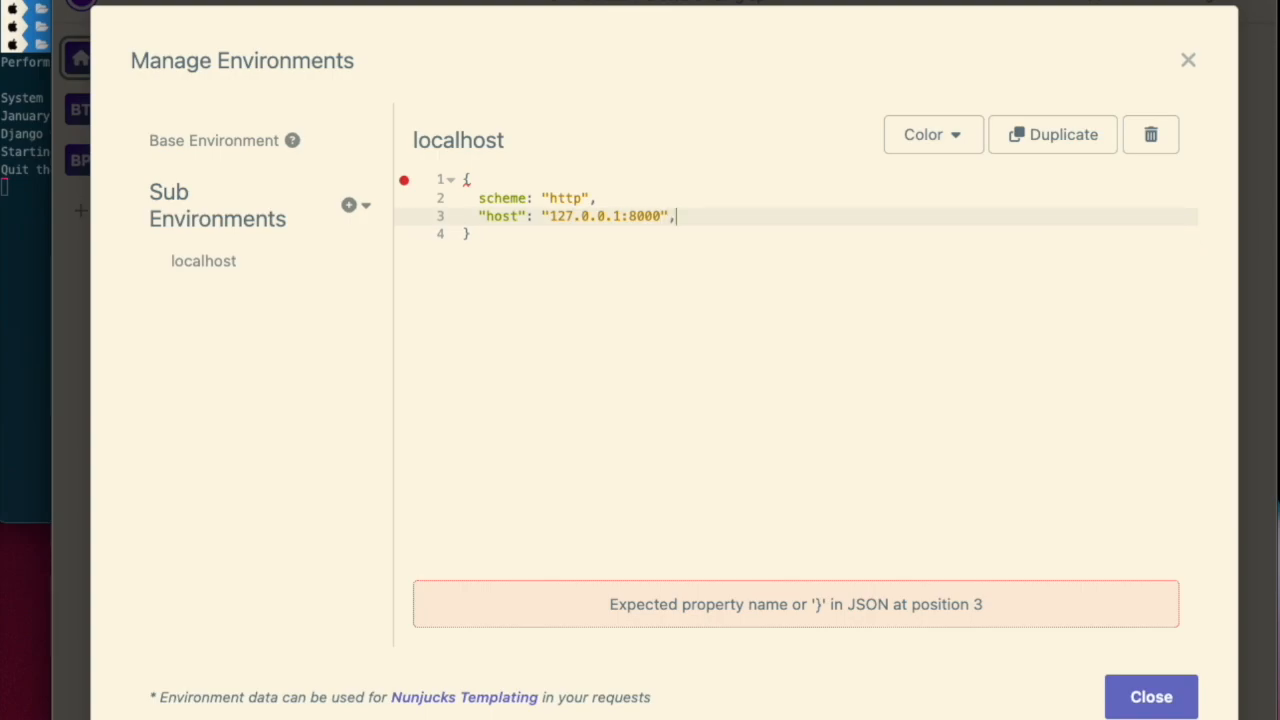
- Remove the trailing comma after the host entry in the localhost environment
{"action": "left_click", "coordinate": [215, 141]}
{"action": "left_click", "coordinate": [617, 294]}
{"action": "left_click", "coordinate": [697, 219]}
{"action": "key", "text": "BackSpace"}
{"action": "left_click", "coordinate": [617, 349]}
{"action": "left_click", "coordinate": [240, 150]}
{"action": "left_click", "coordinate": [240, 150]}
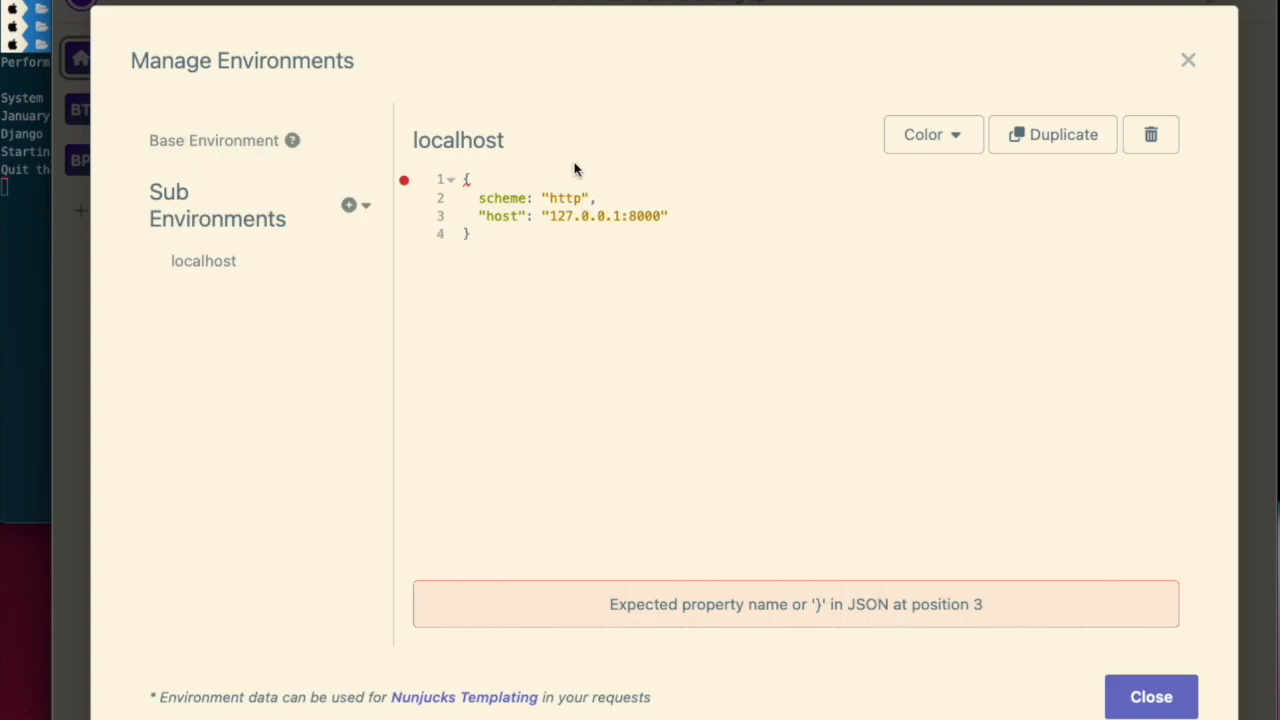
{"action": "left_click", "coordinate": [240, 143]}
{"action": "left_click", "coordinate": [1008, 389]}
- Wrap the scheme key in double quotes in the localhost environment's JSON
{"action": "mouse_move", "coordinate": [408, 187]}
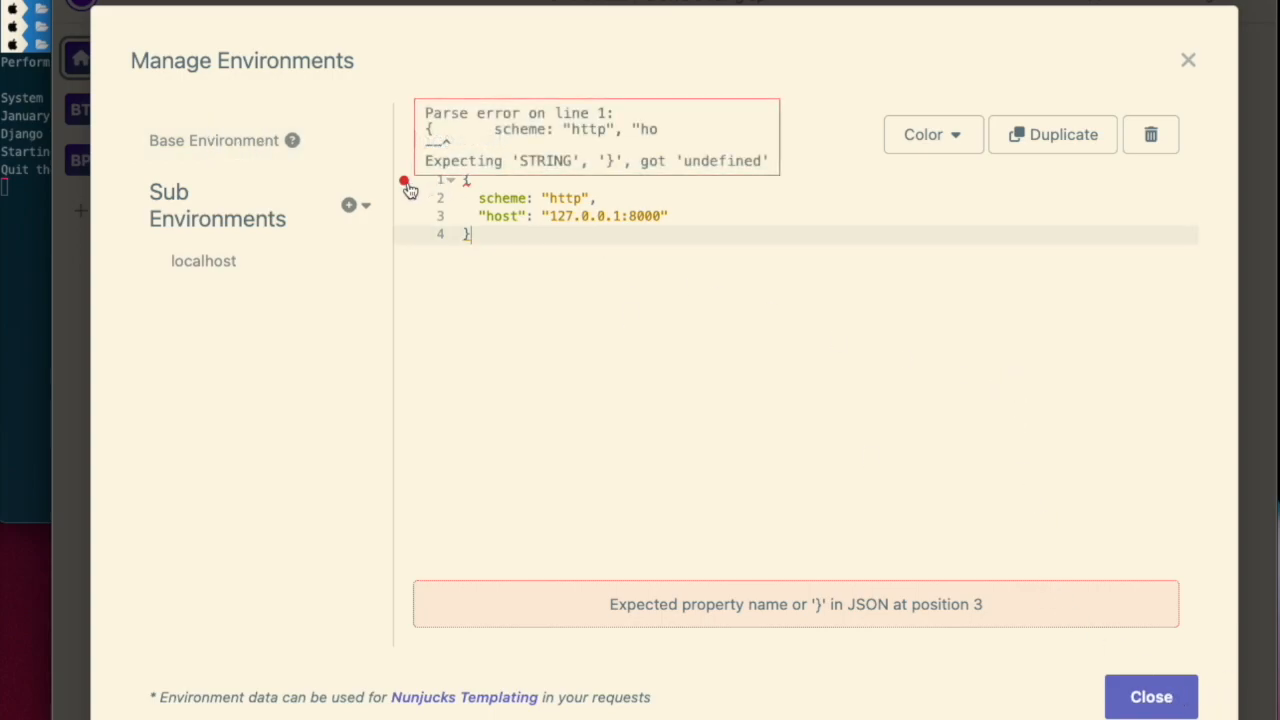
{"action": "left_click", "coordinate": [472, 179]}
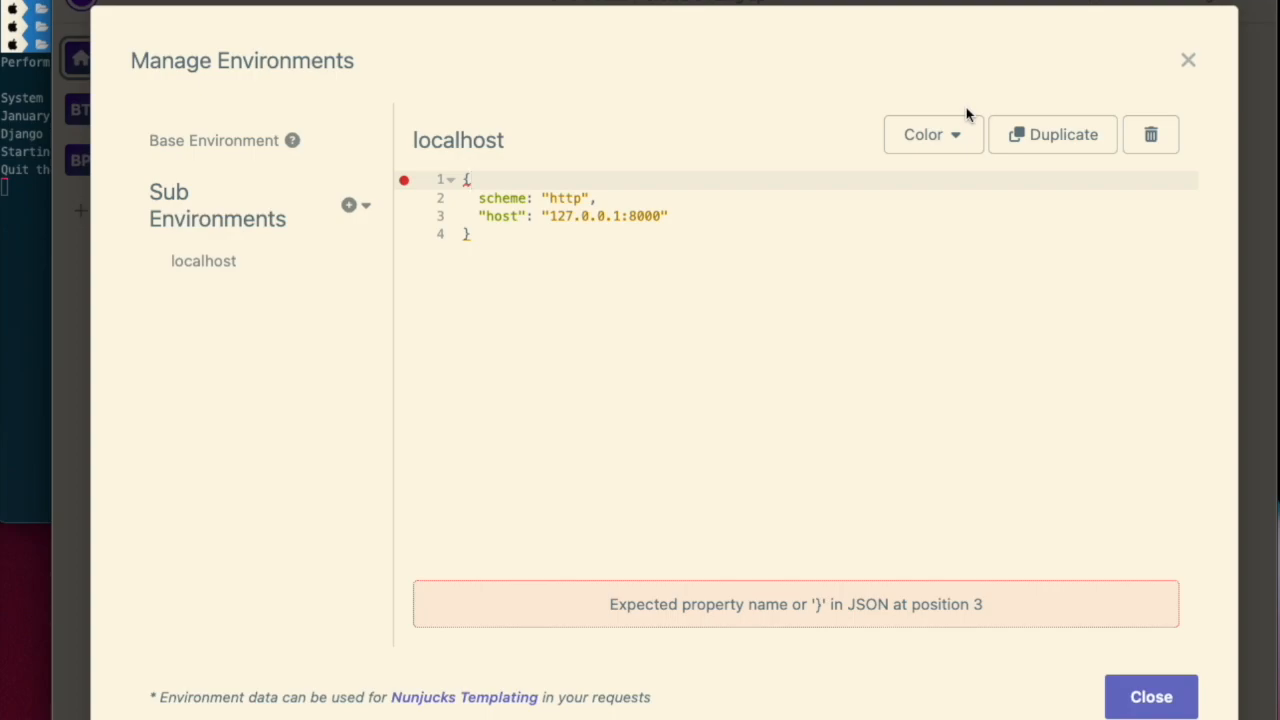
{"action": "key", "text": "Down"}
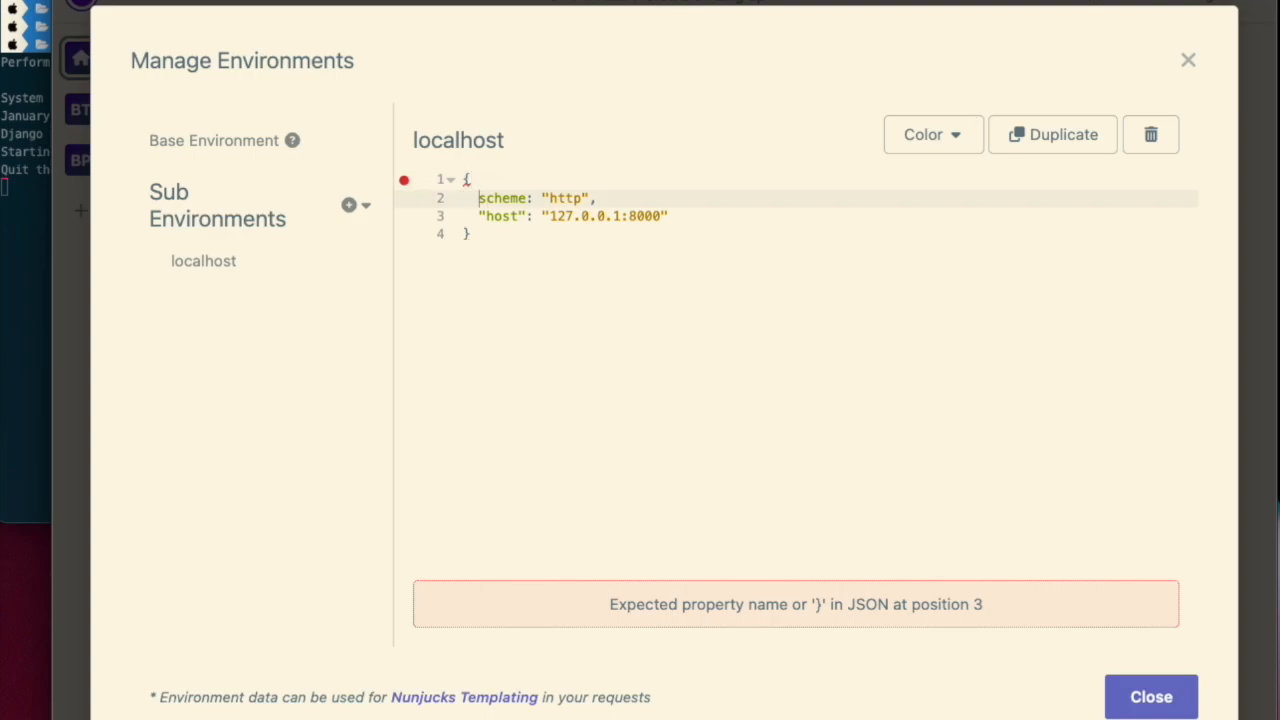
{"action": "type", "text": "\""}
{"action": "key", "text": "Right"}
{"action": "key", "text": "Right"}
{"action": "key", "text": "Right"}
{"action": "key", "text": "Right"}
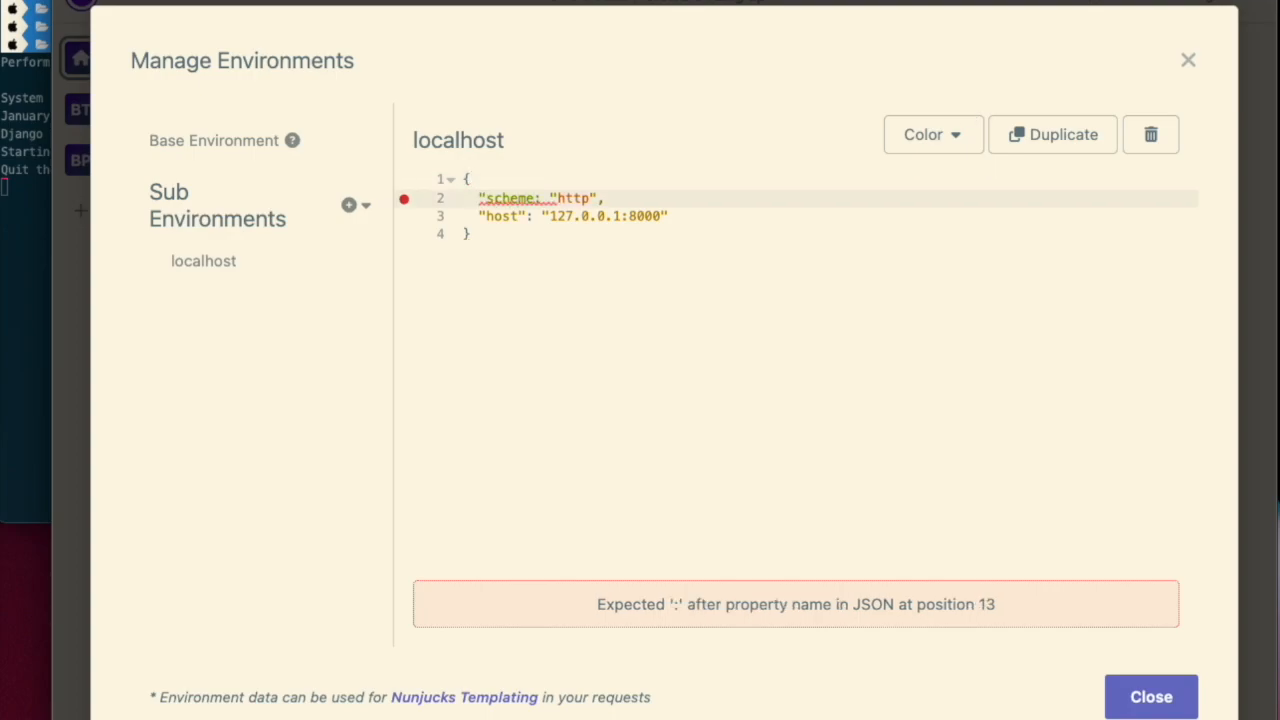
{"action": "type", "text": "\""}
{"action": "left_click", "coordinate": [954, 529]}
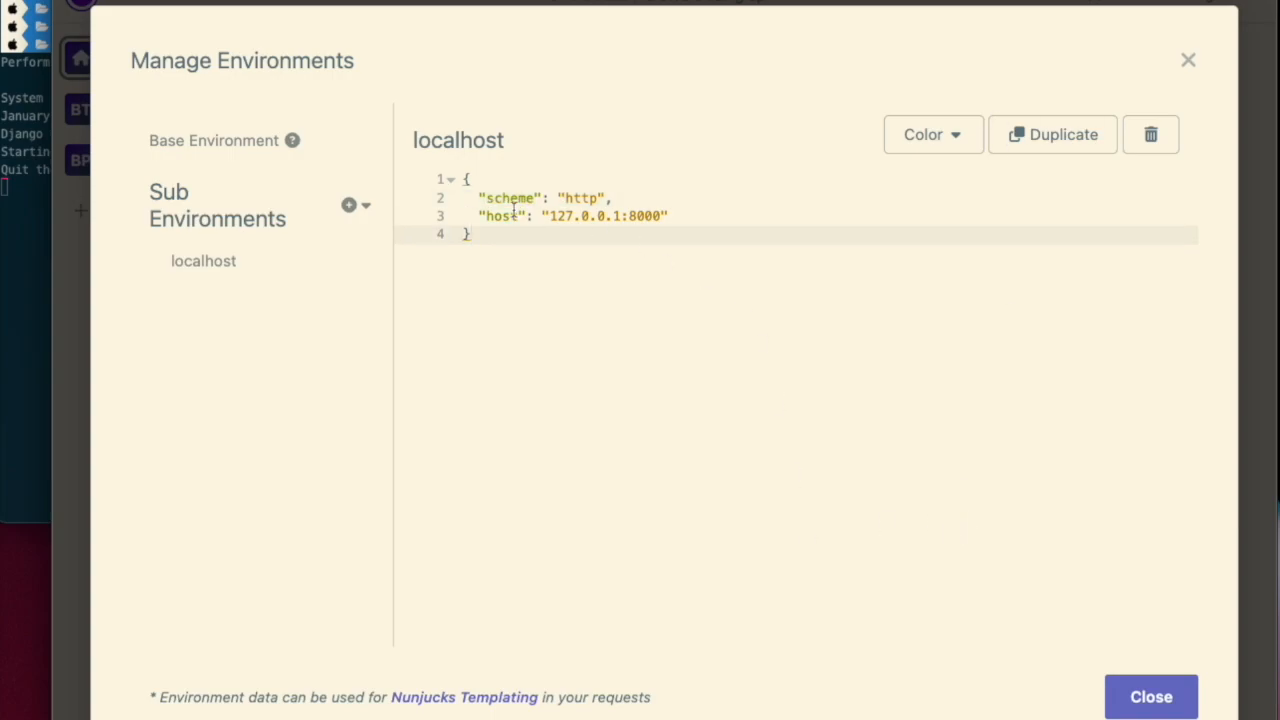
- Add a "scheme" entry with the value "https" at the top of the base environment
{"action": "left_click", "coordinate": [191, 141]}
{"action": "left_click", "coordinate": [530, 180]}
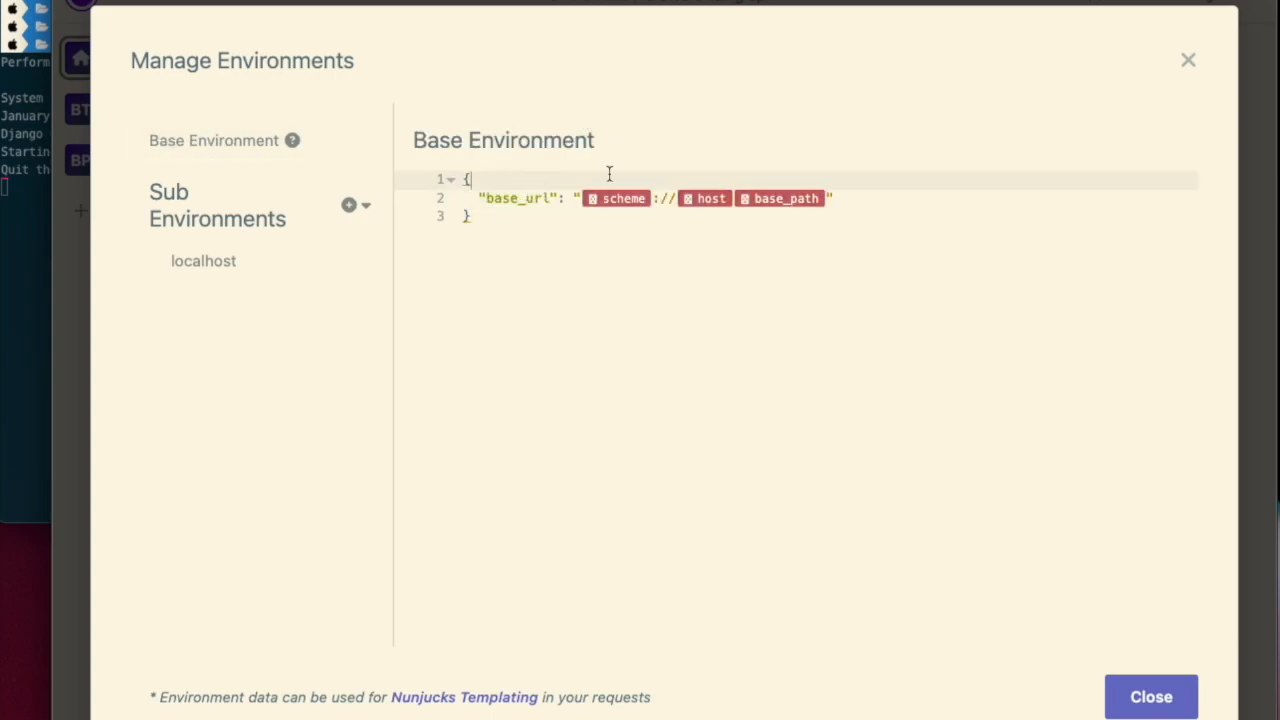
{"action": "key", "text": "Return"}
{"action": "type", "text": "\""}
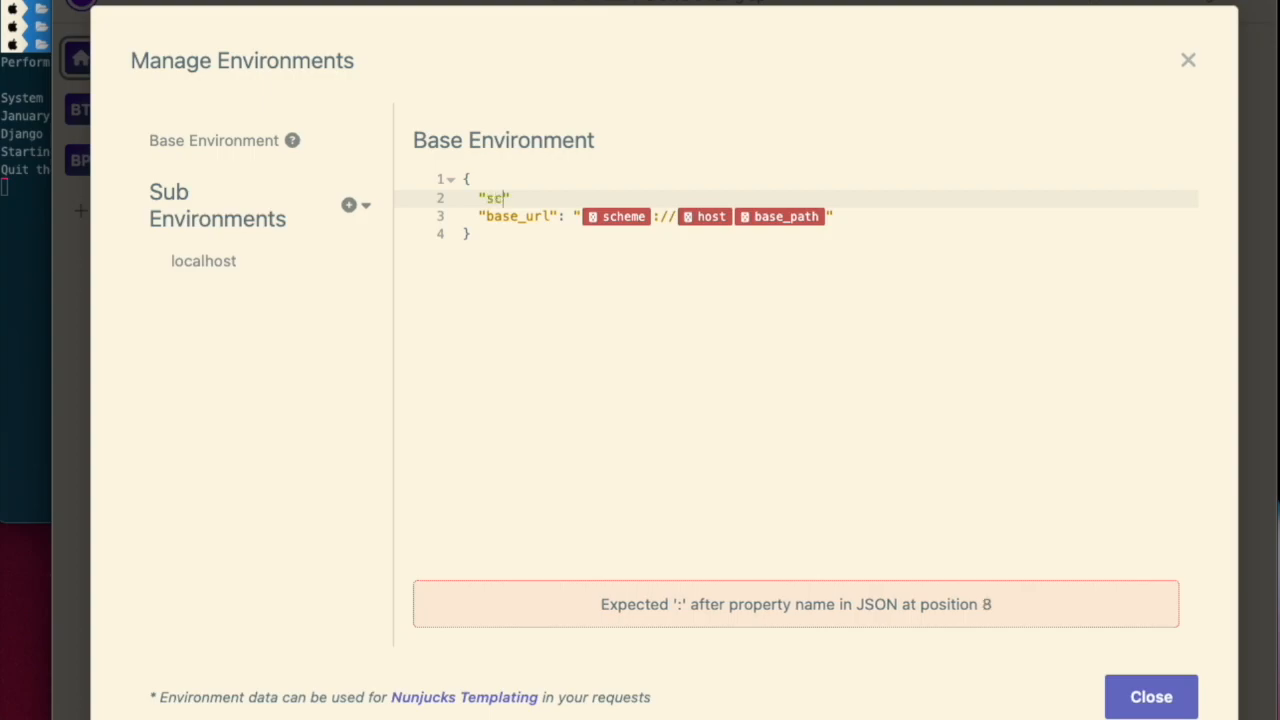
{"action": "type", "text": "scheme\": \"https\""}
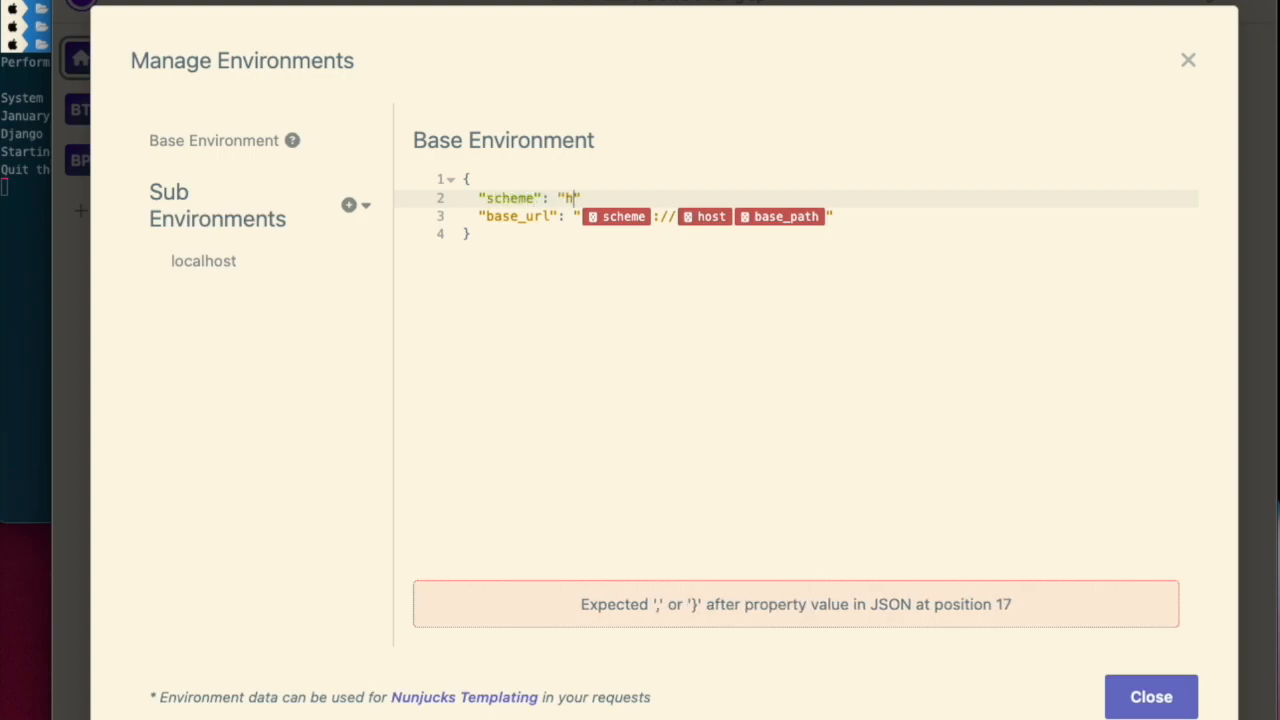
{"action": "type", "text": ","}
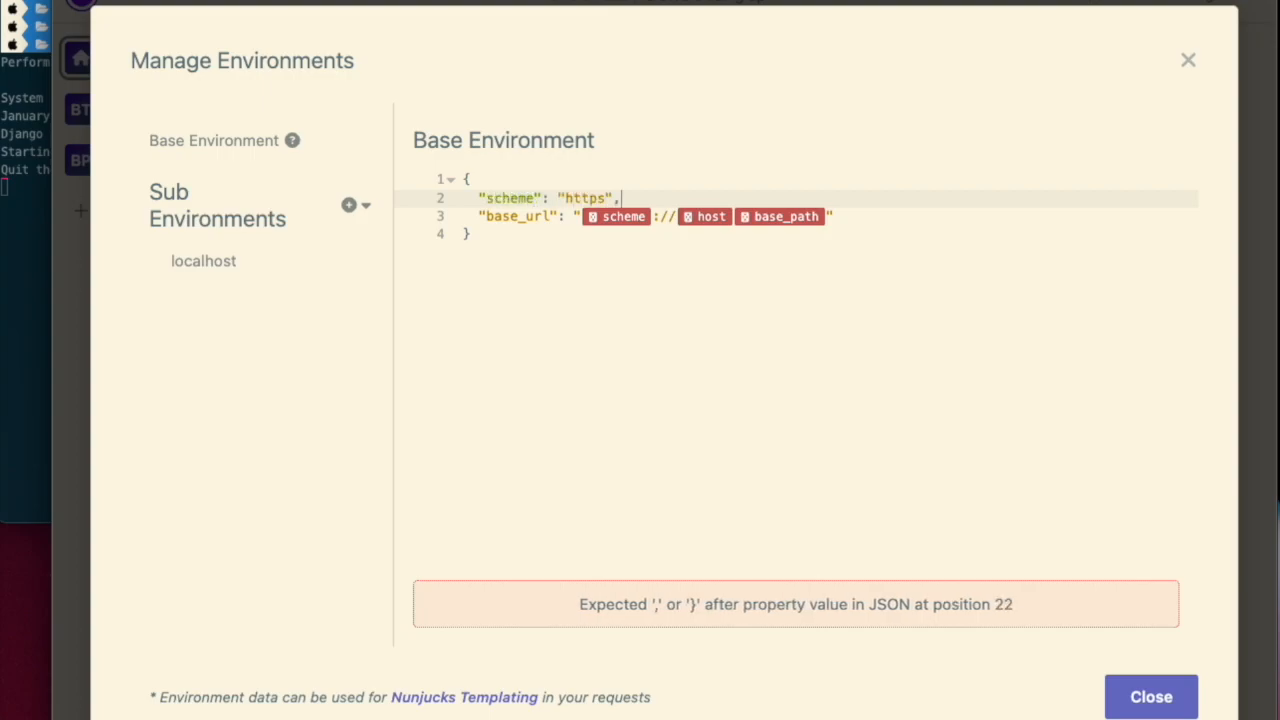
- Add a "base_path" entry with an empty string value to the base environment and close the environment manager
{"action": "key", "text": "Return"}
{"action": "type", "text": "\""}
{"action": "type", "text": "base_p"}
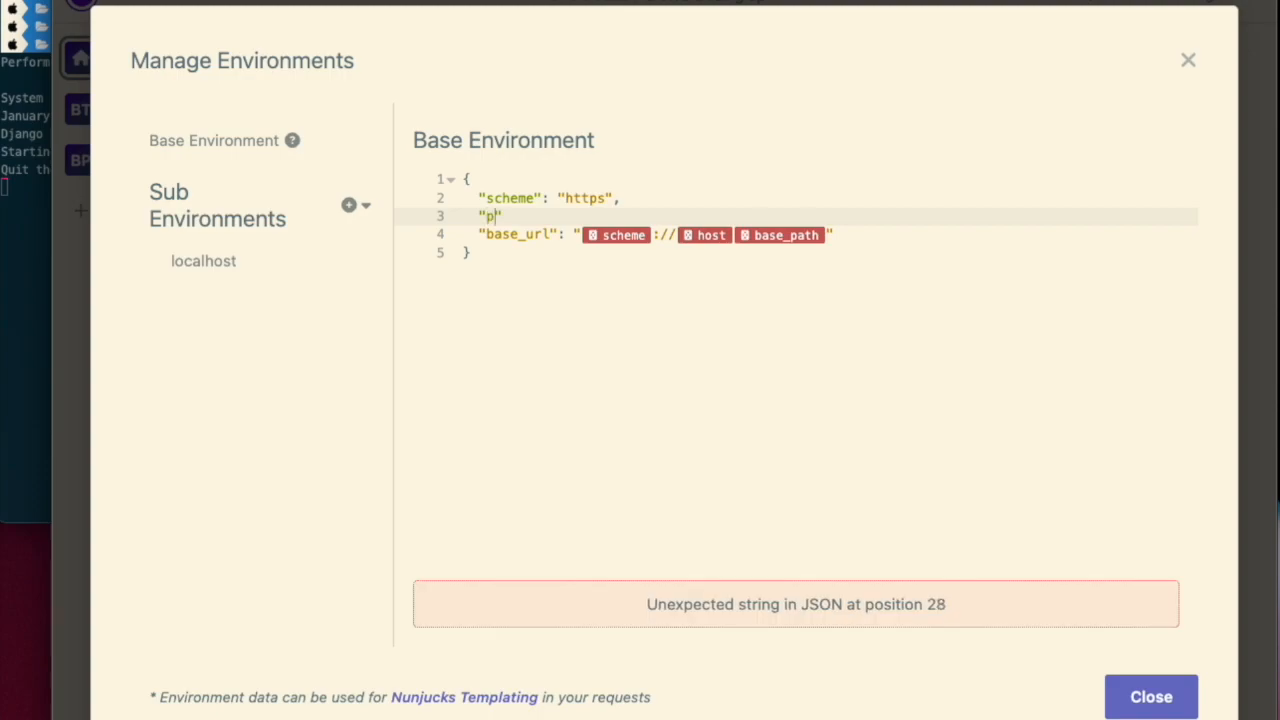
{"action": "type", "text": "ath\": \"\""}
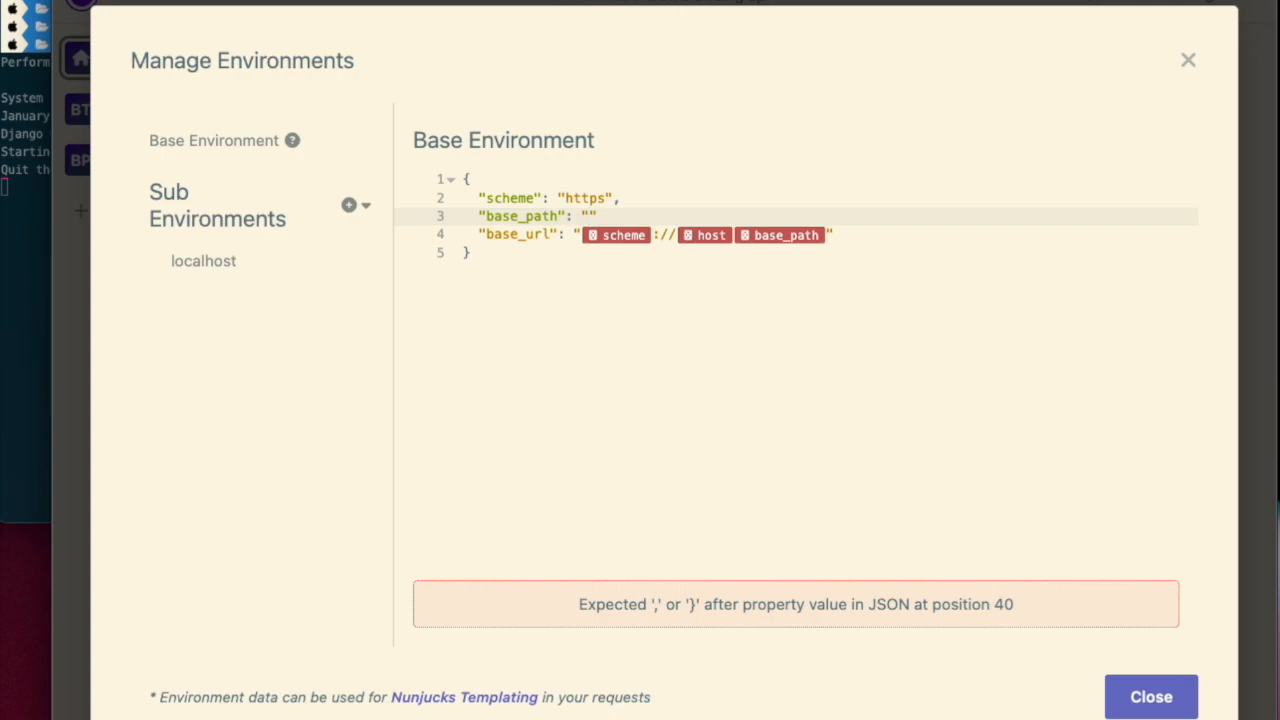
{"action": "type", "text": ","}
{"action": "left_click", "coordinate": [493, 494]}
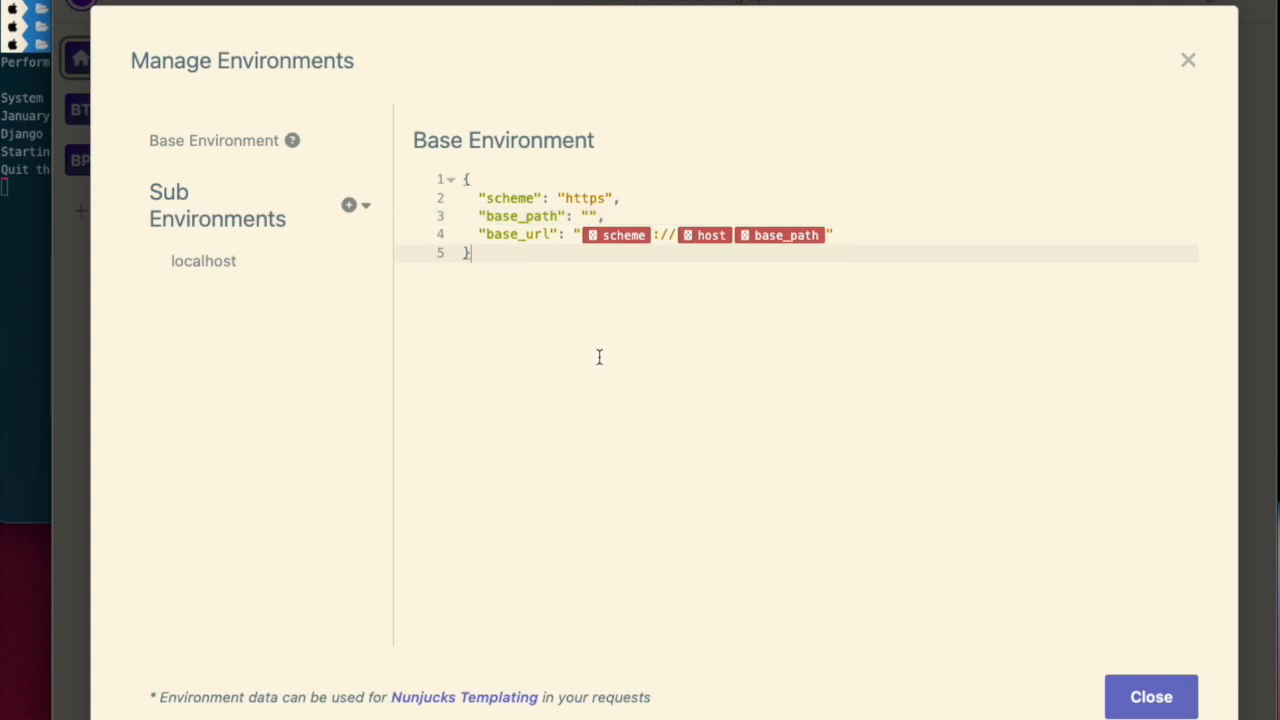
{"action": "left_click", "coordinate": [224, 272]}
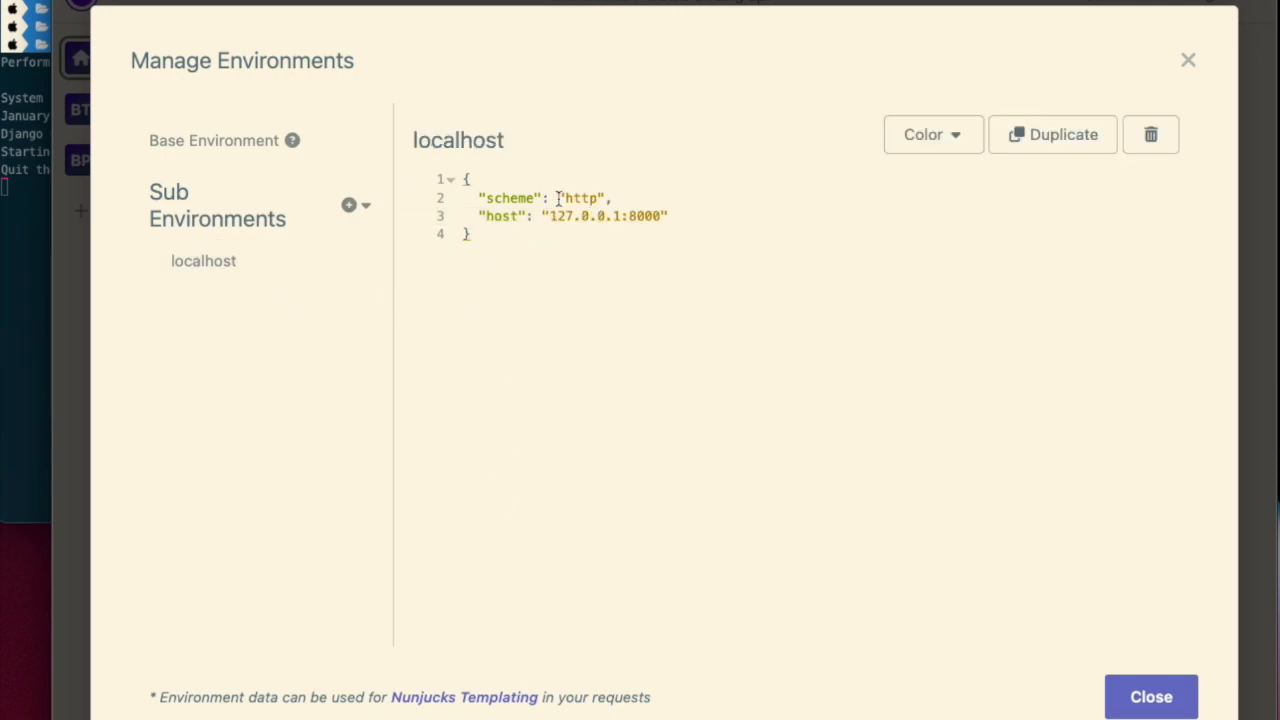
{"action": "left_click", "coordinate": [684, 214]}
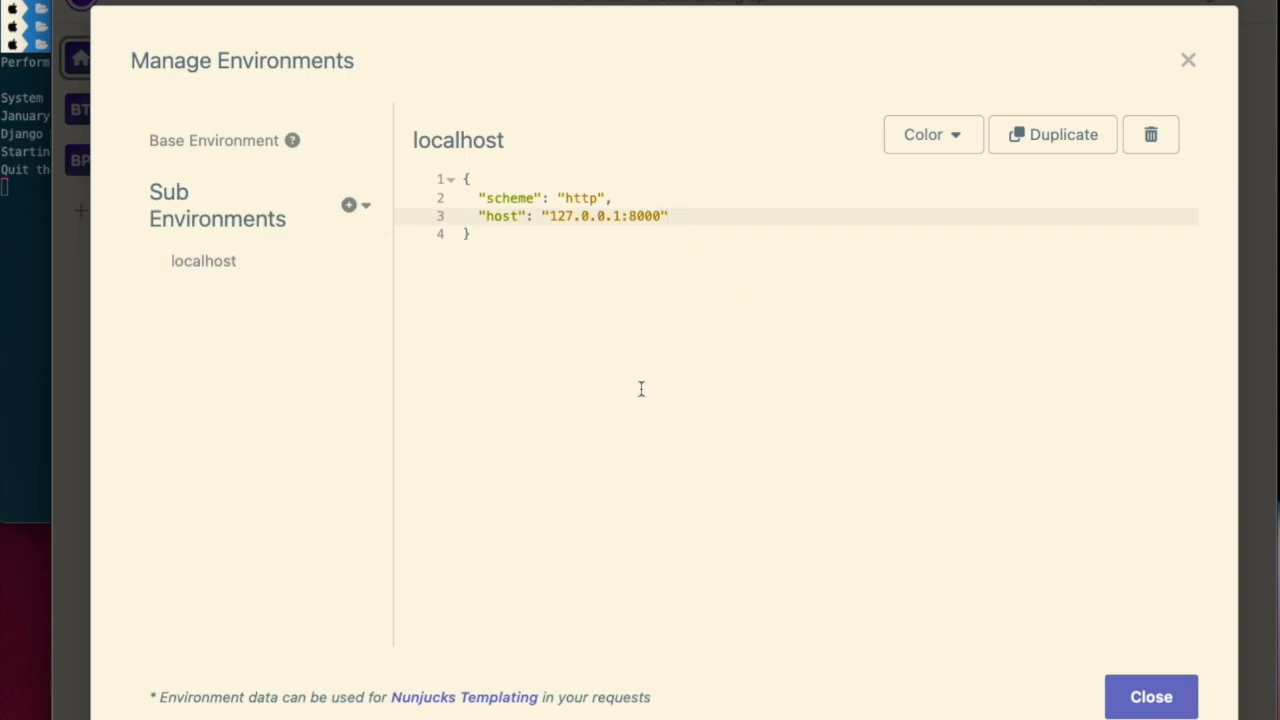
{"action": "left_click", "coordinate": [1173, 708]}
- Activate the localhost environment and give it a green colour (R 20, G 240, B 35)
{"action": "left_click", "coordinate": [196, 50]}
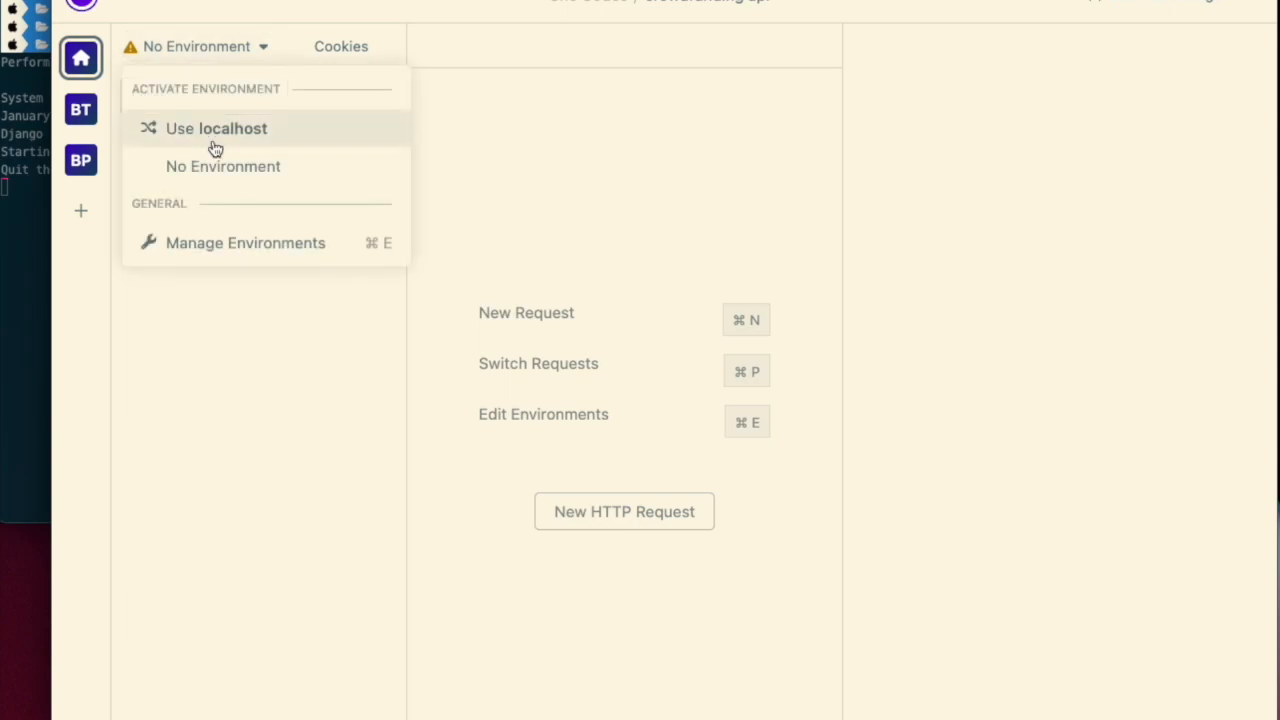
{"action": "left_click", "coordinate": [228, 130]}
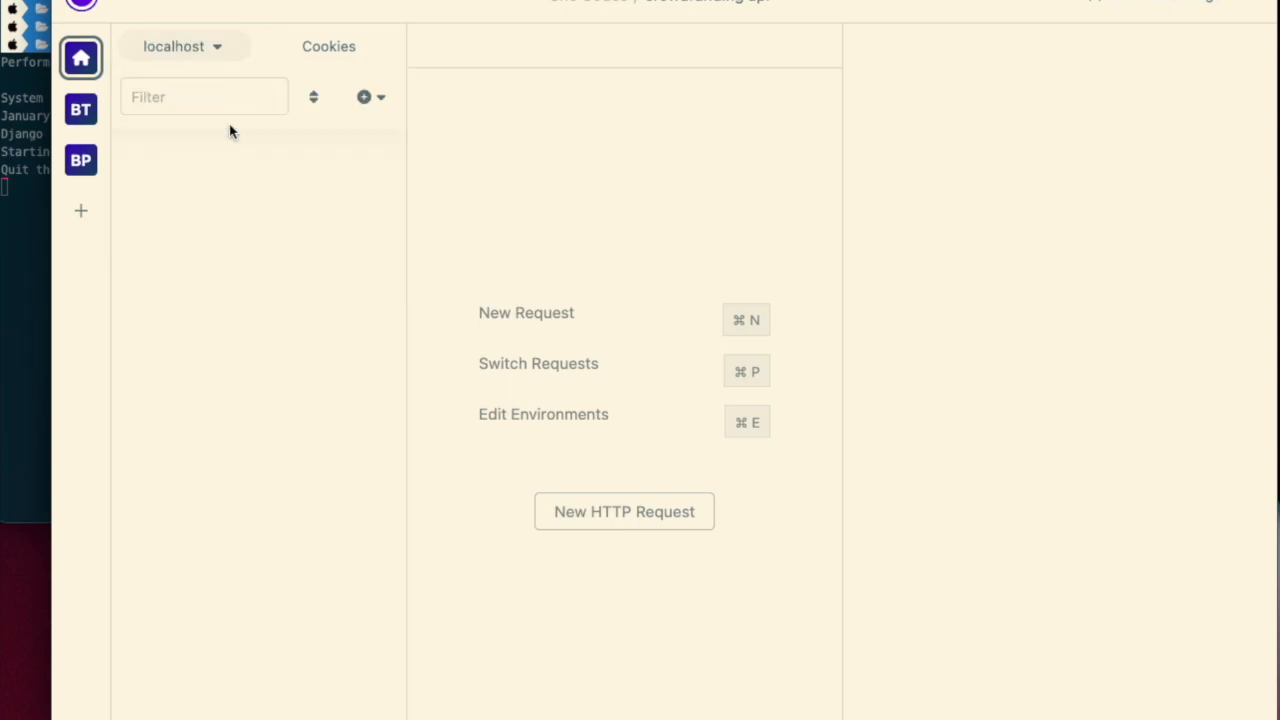
{"action": "left_click", "coordinate": [214, 55]}
{"action": "left_click", "coordinate": [242, 238]}
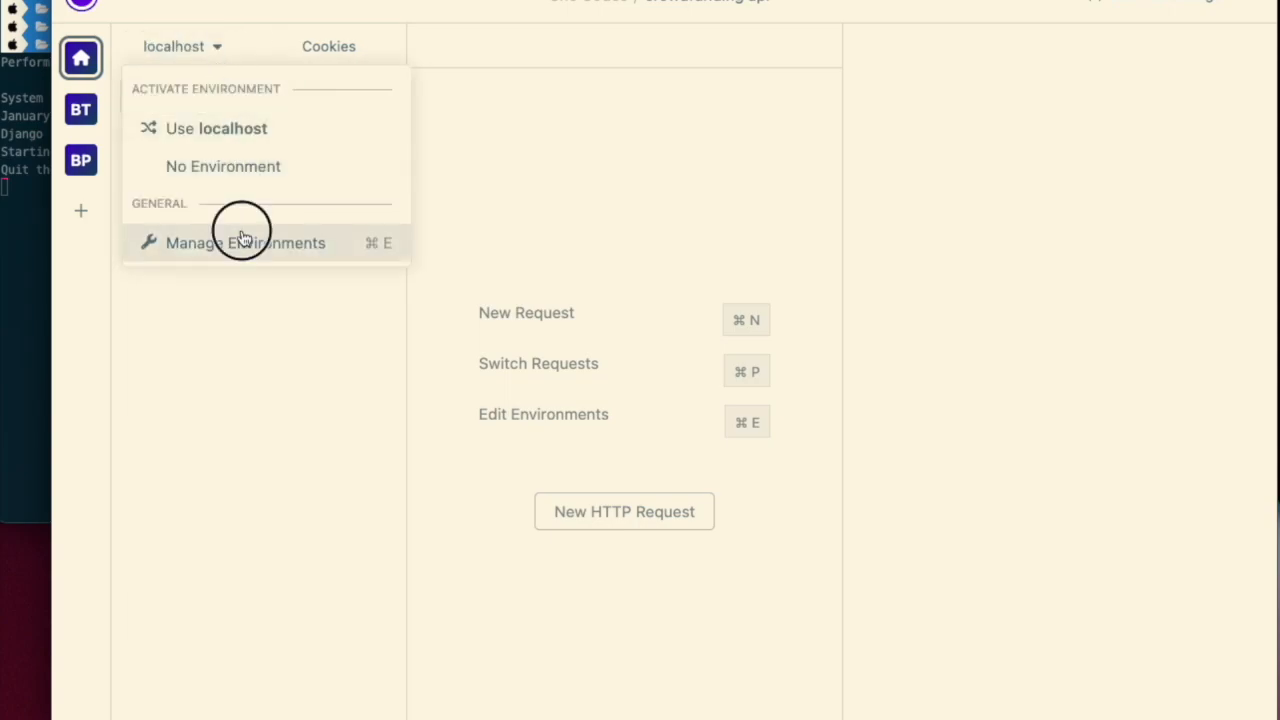
{"action": "left_click", "coordinate": [948, 140]}
{"action": "left_click", "coordinate": [813, 188]}
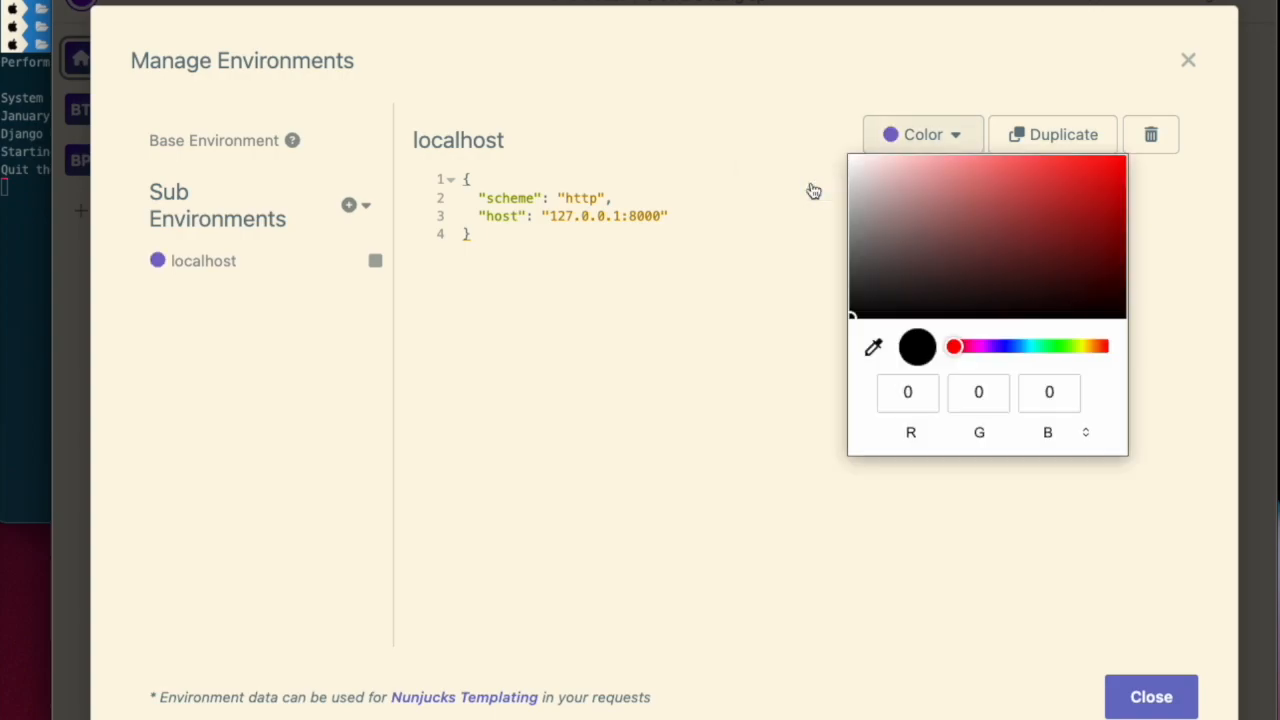
{"action": "left_click", "coordinate": [1057, 346]}
{"action": "left_click", "coordinate": [1101, 168]}
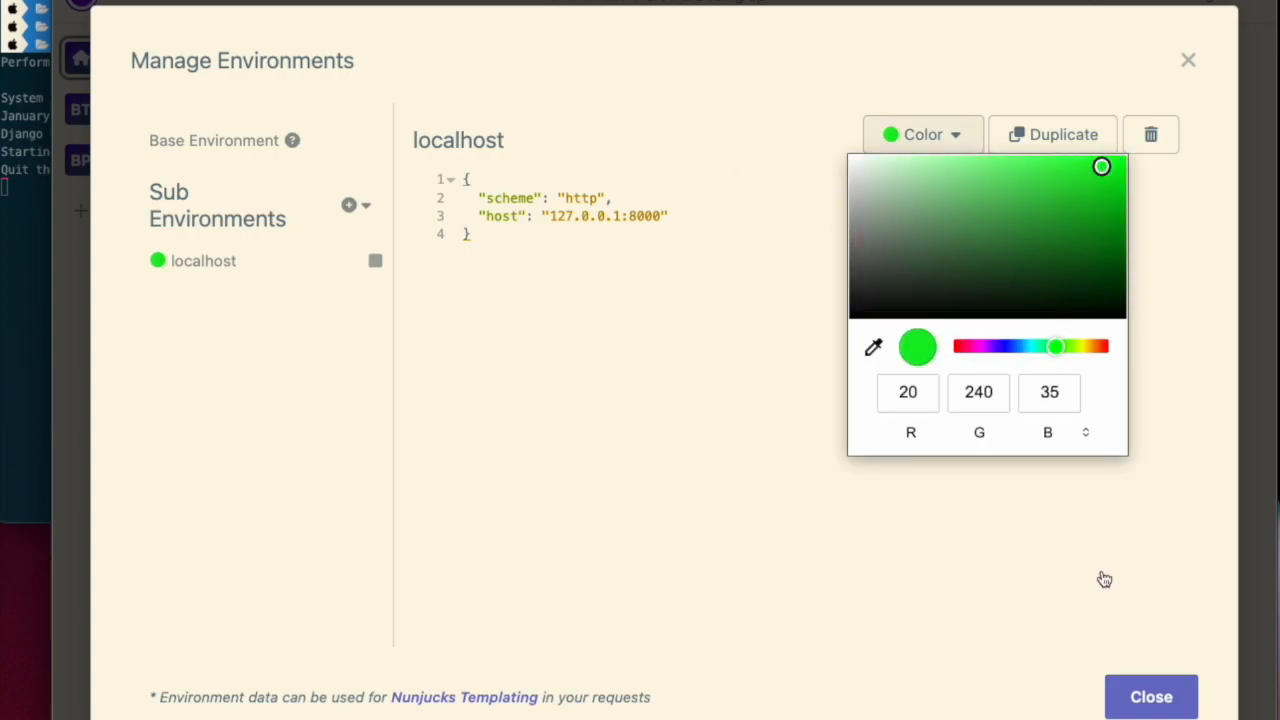
{"action": "left_click", "coordinate": [1082, 494]}
{"action": "left_click", "coordinate": [1151, 694]}
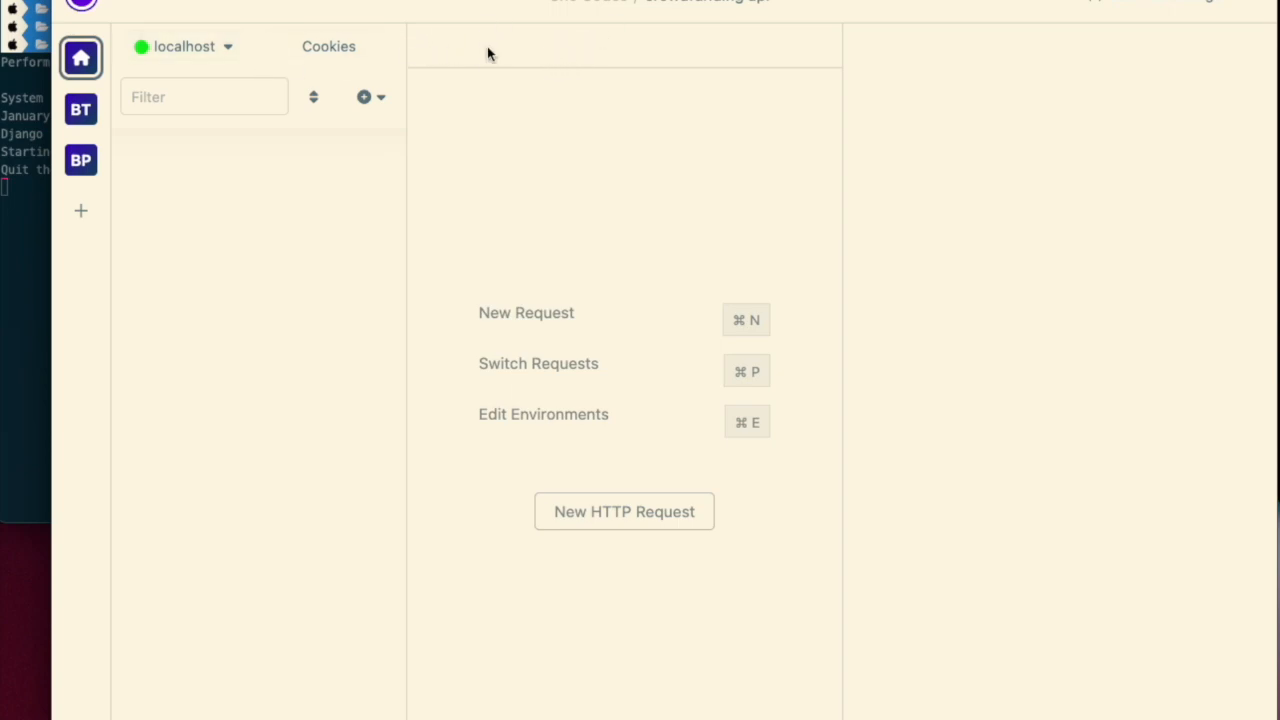
- Create a new HTTP request whose URL is the base_url variable followed by /projects/
{"action": "left_click", "coordinate": [366, 97]}
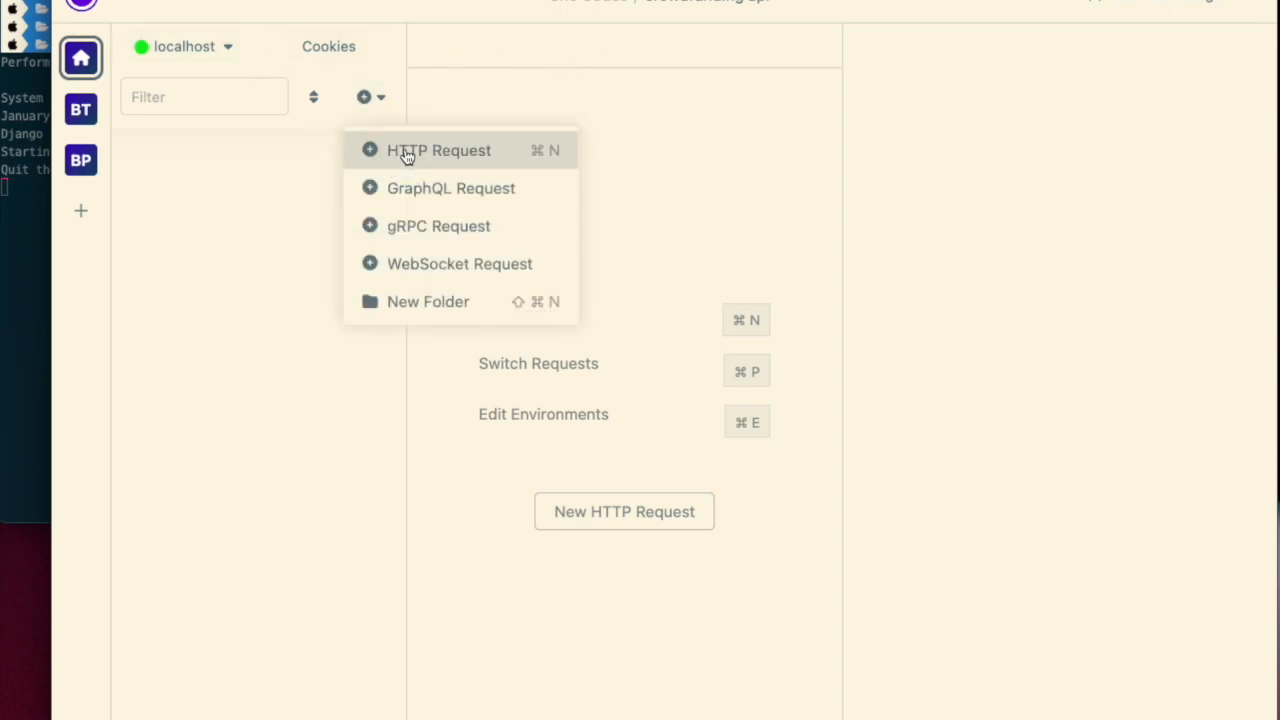
{"action": "left_click", "coordinate": [395, 153]}
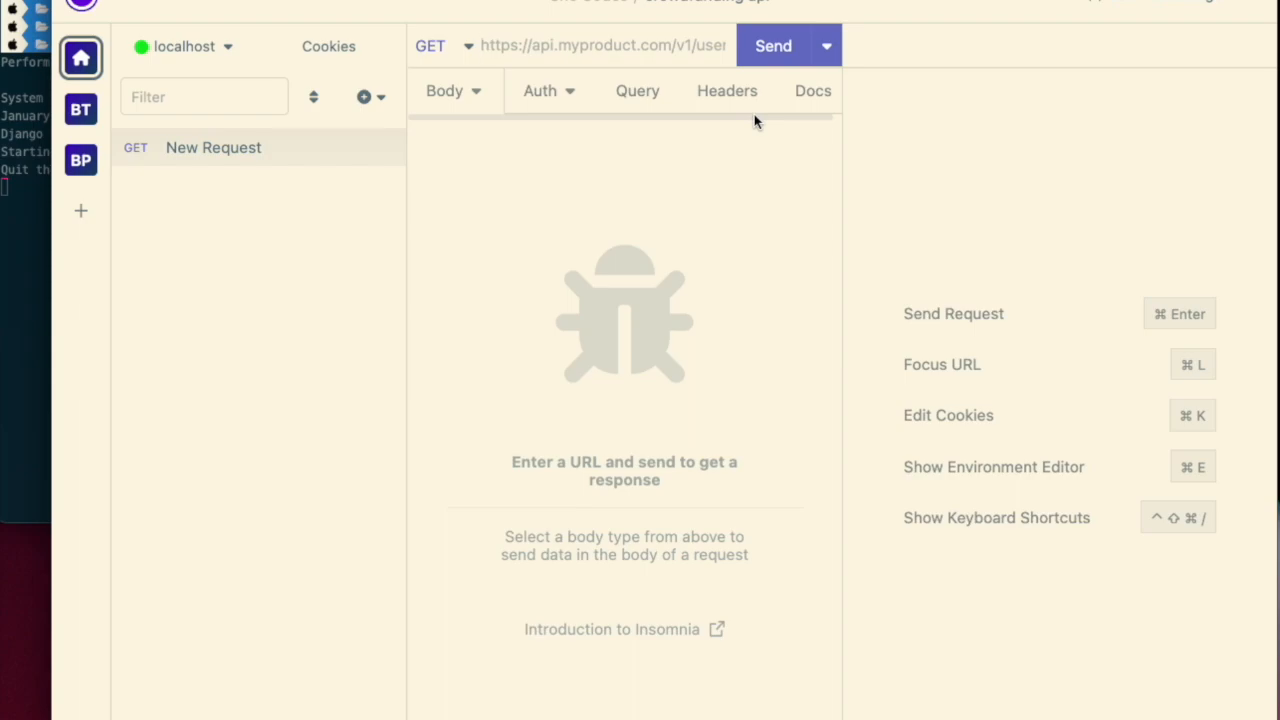
{"action": "key", "text": "ctrl+space"}
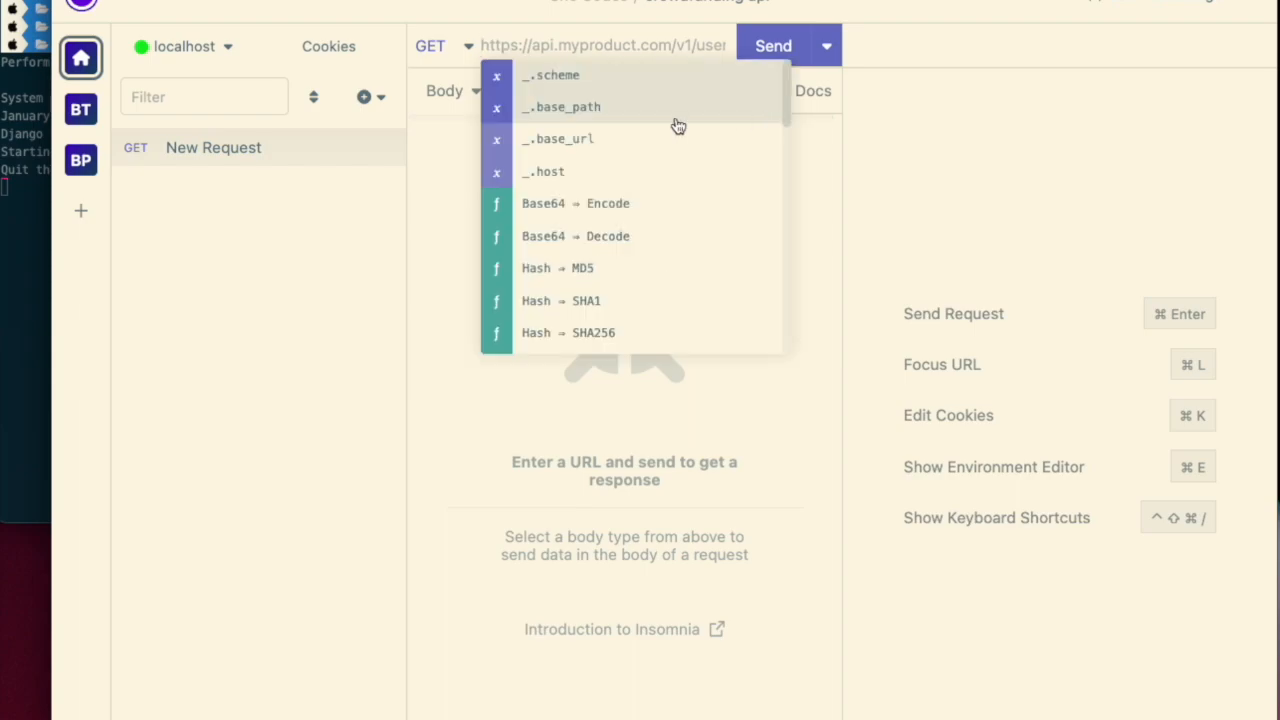
{"action": "left_click", "coordinate": [588, 110]}
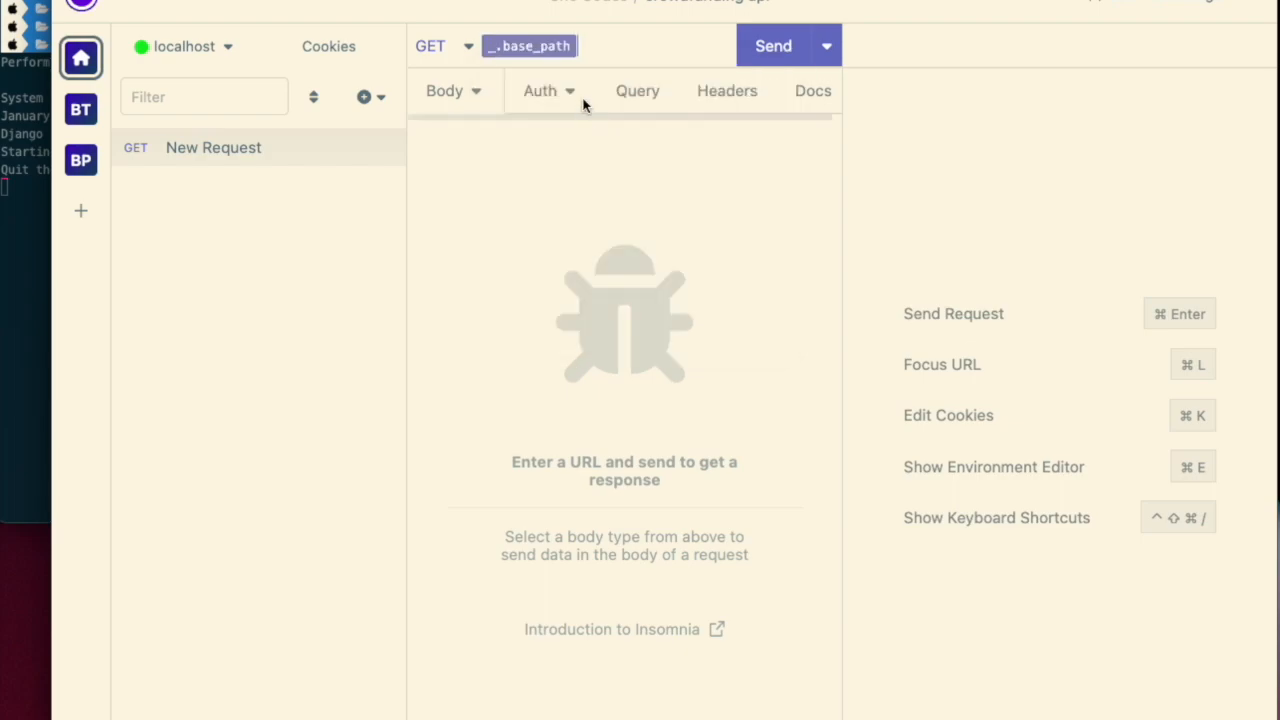
{"action": "key", "text": "BackSpace"}
{"action": "key", "text": "ctrl+space"}
{"action": "type", "text": "base"}
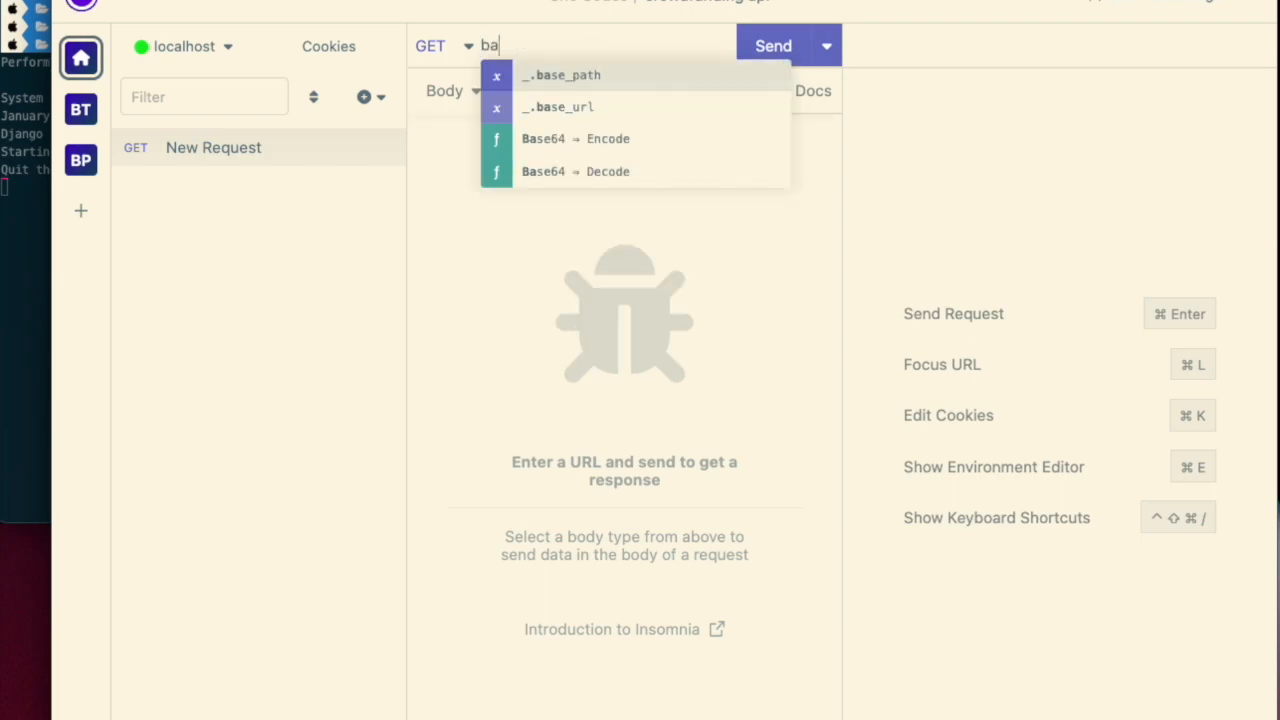
{"action": "left_click", "coordinate": [591, 113]}
{"action": "type", "text": "/projects/"}
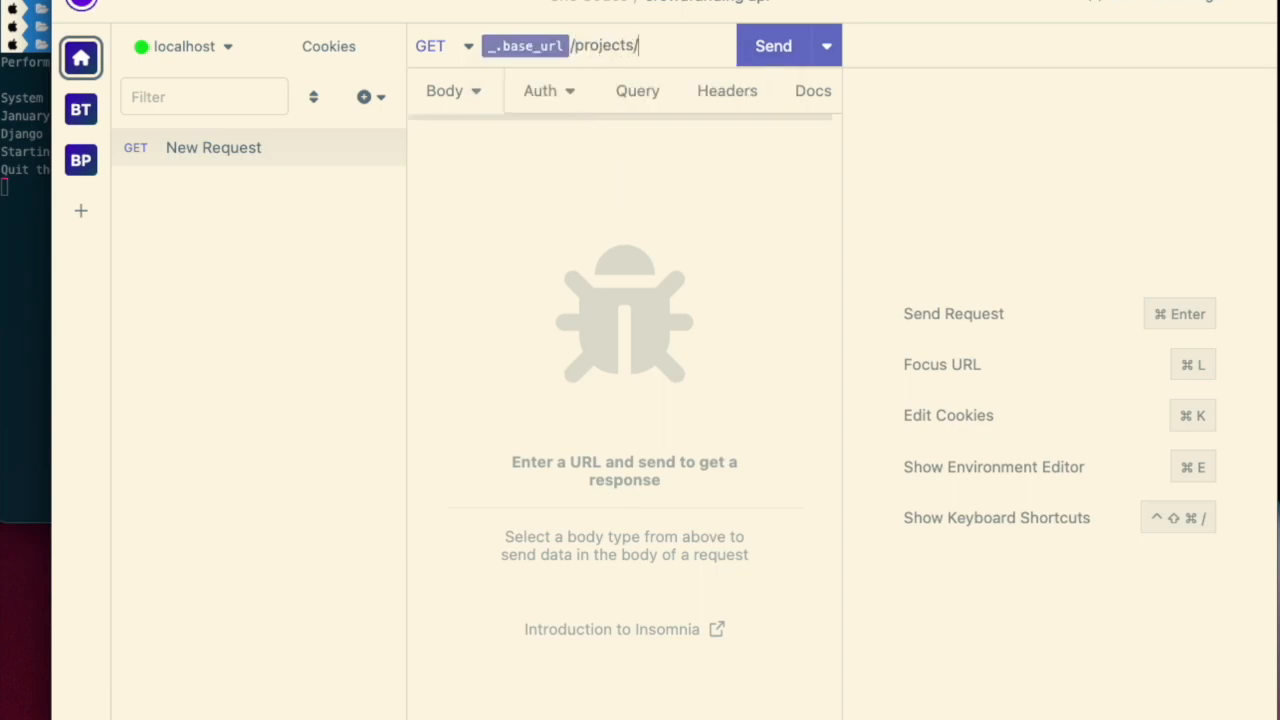
- Send the request and rename it /projects/
{"action": "left_click", "coordinate": [797, 46]}
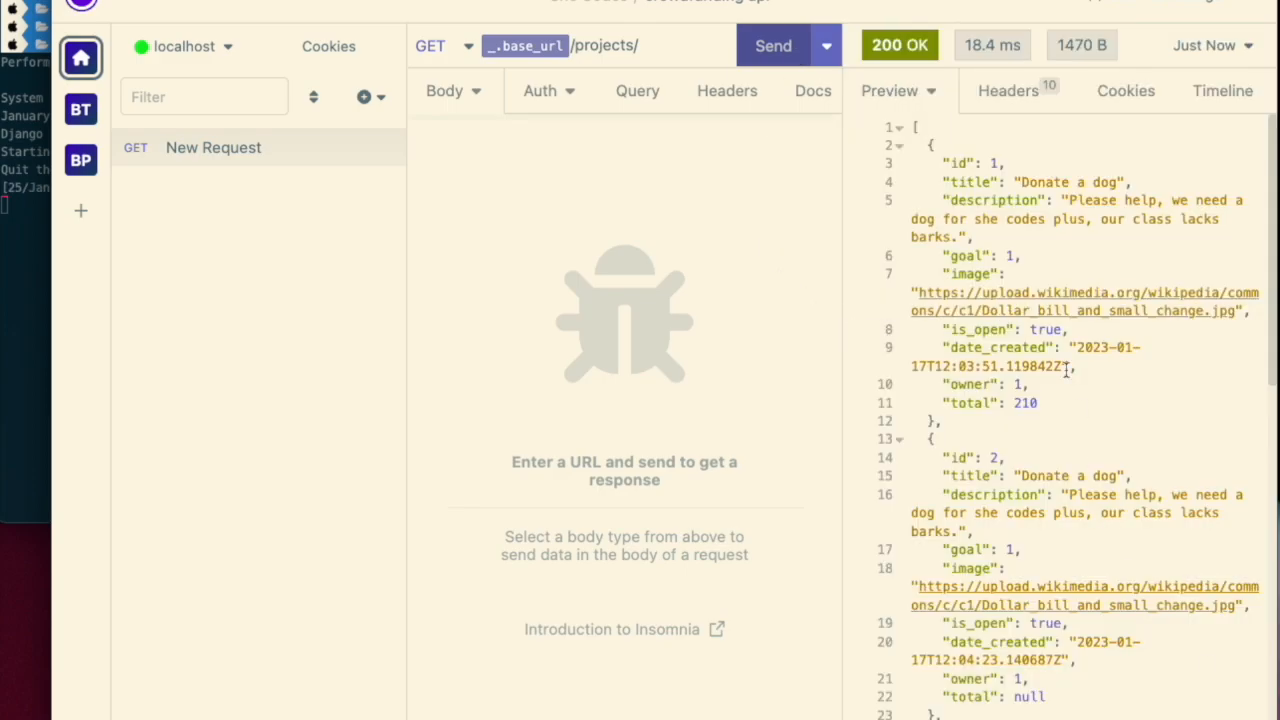
{"action": "double_click", "coordinate": [246, 150]}
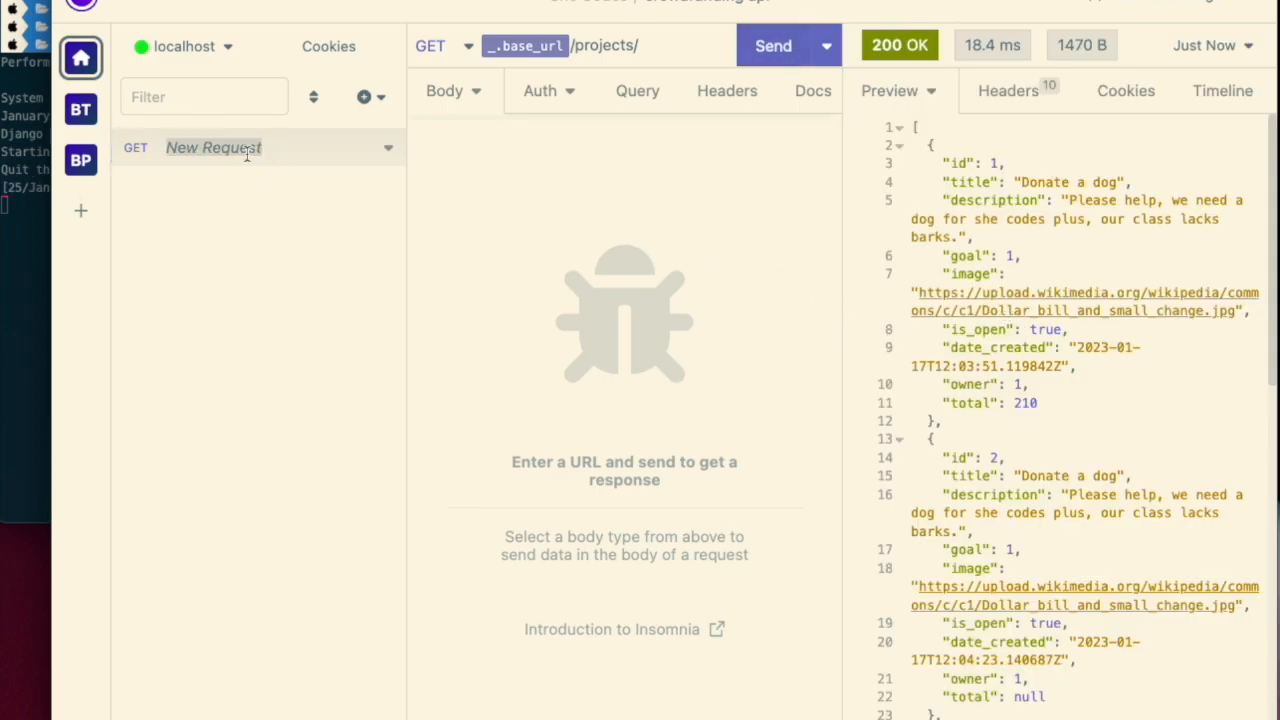
{"action": "type", "text": "/projects/"}
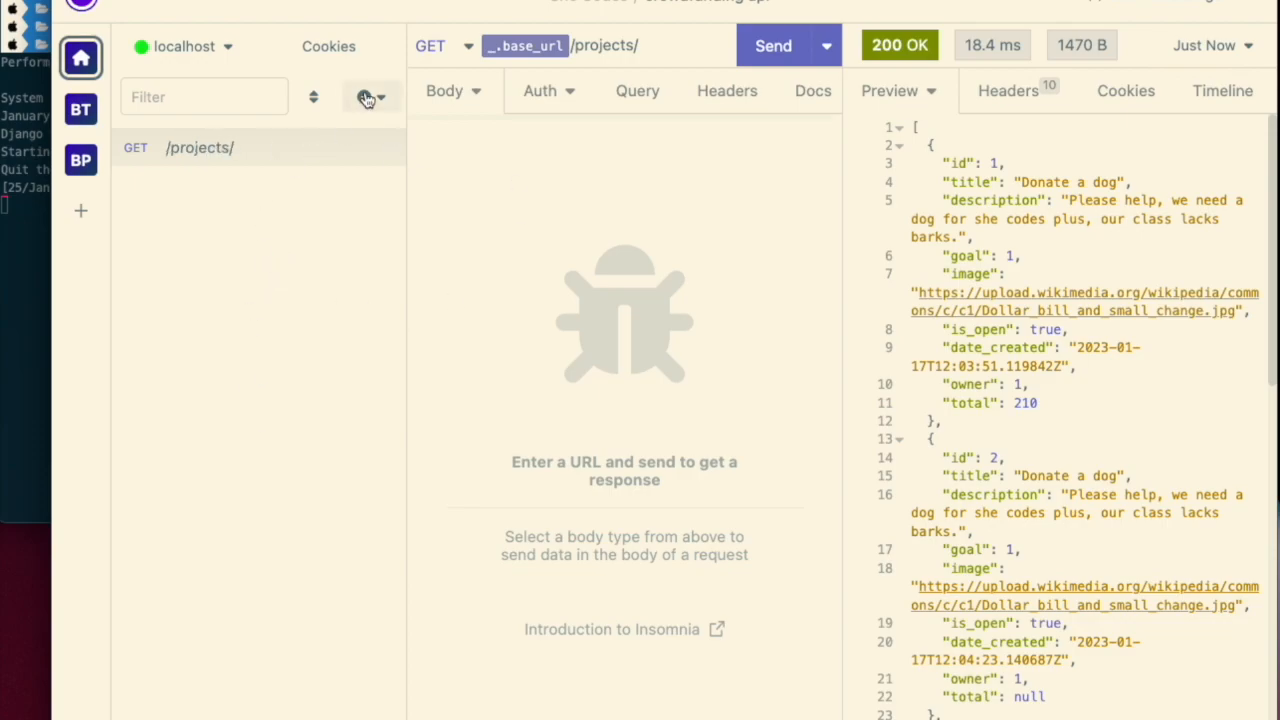
- Create another HTTP request and name it /api-token-auth/
{"action": "left_click", "coordinate": [365, 96]}
{"action": "left_click", "coordinate": [368, 149]}
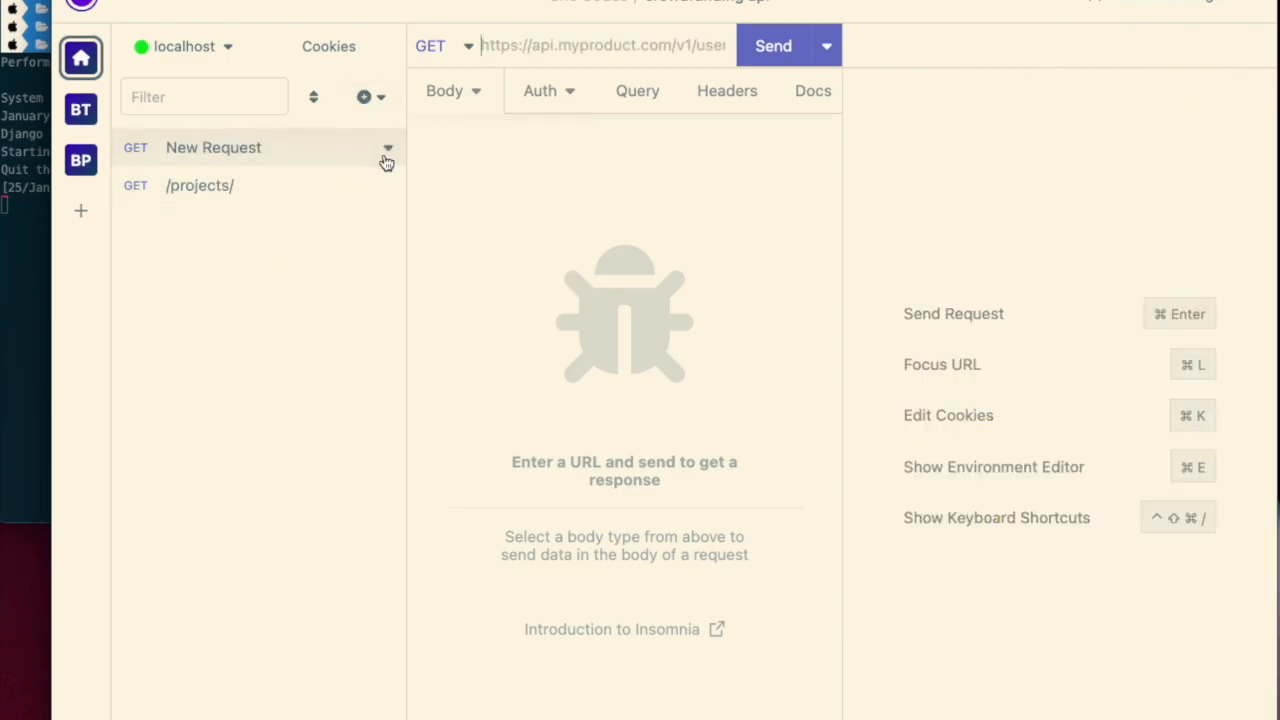
{"action": "double_click", "coordinate": [271, 155]}
{"action": "type", "text": "/api-token-ath/th/"}
{"action": "key", "text": "Return"}
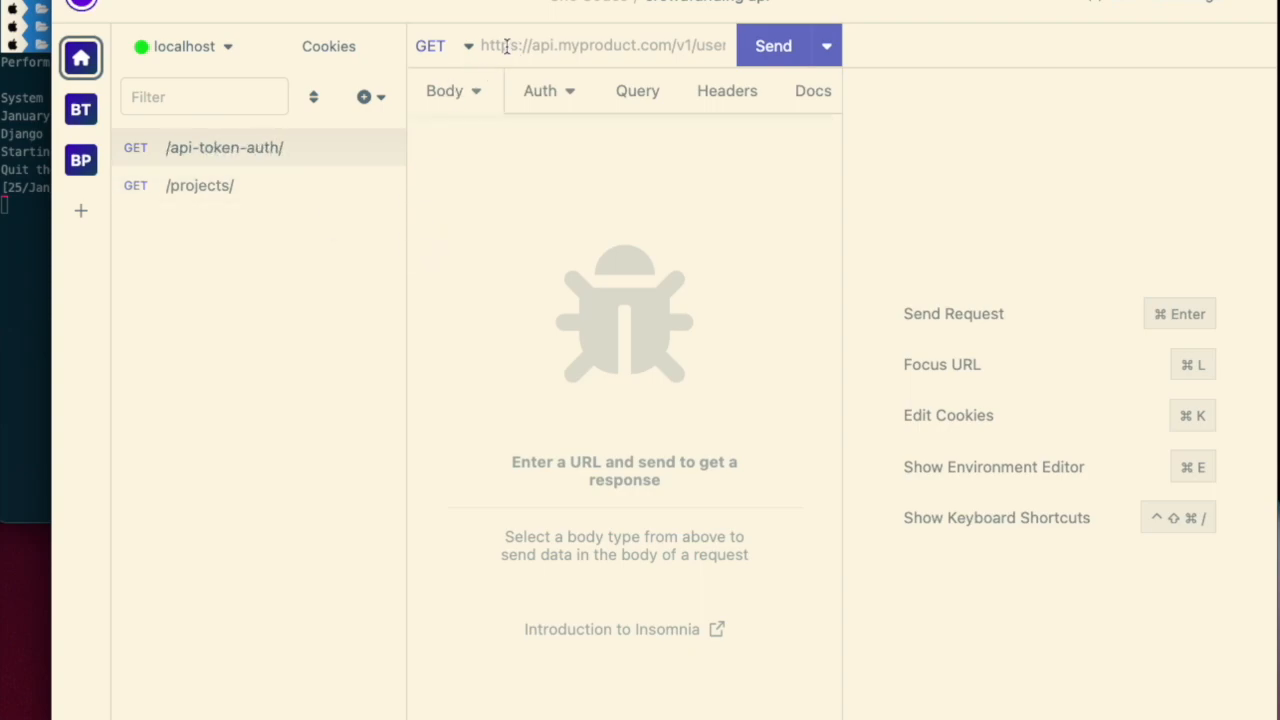
- Change the /api-token-auth/ request's method to POST
{"action": "left_click", "coordinate": [271, 149]}
{"action": "left_click", "coordinate": [437, 46]}
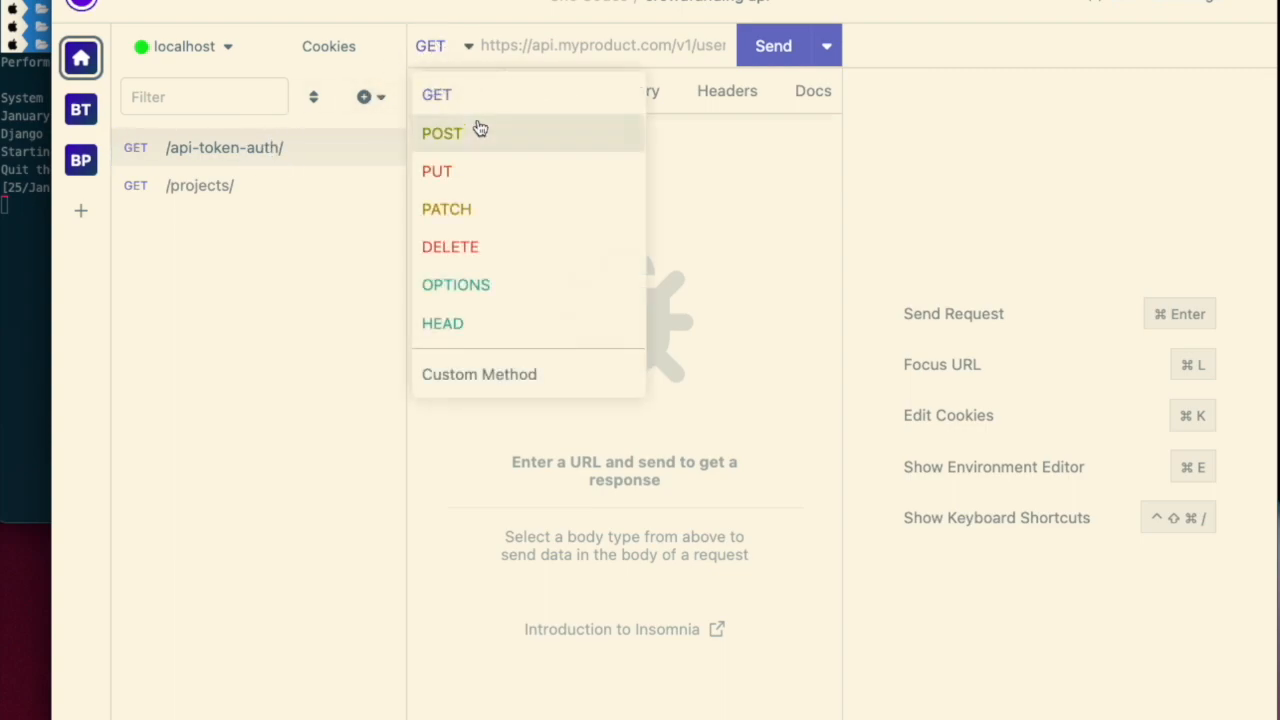
{"action": "left_click", "coordinate": [466, 133]}
- Set the /api-token-auth/ request's URL to the base_url variable followed by /api-token-auth/
{"action": "left_click", "coordinate": [515, 42]}
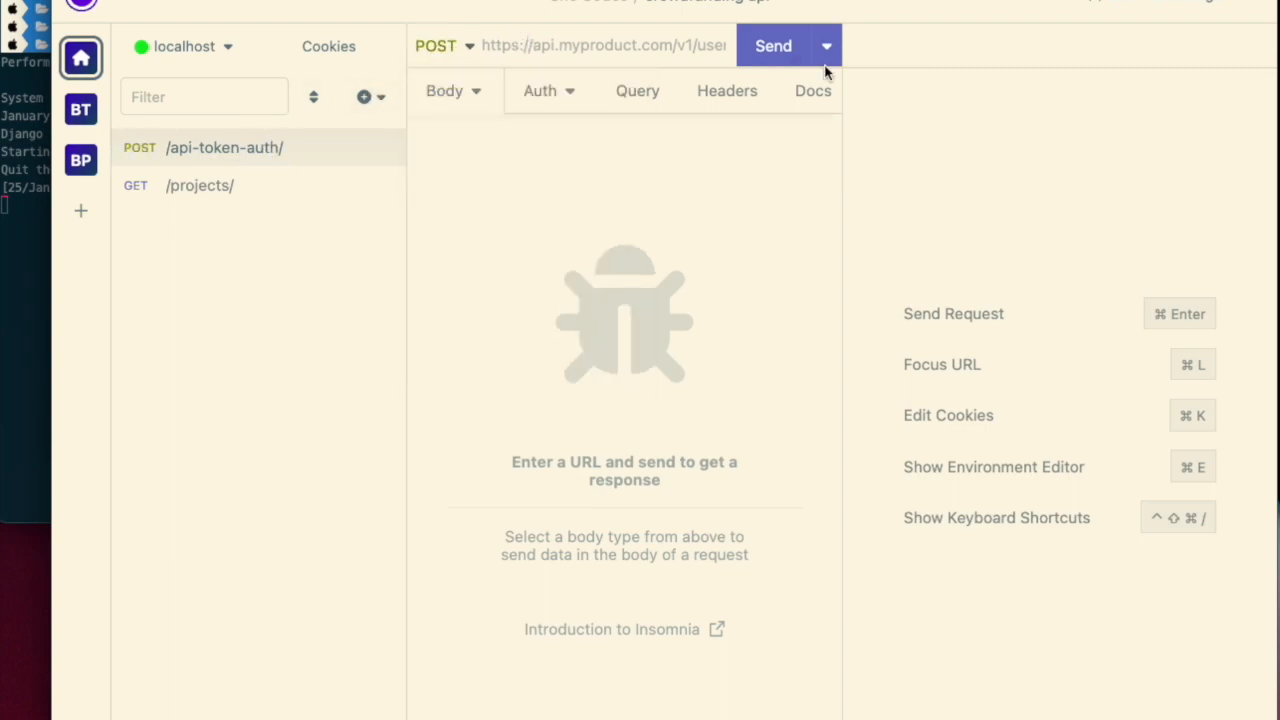
{"action": "key", "text": "ctrl+space"}
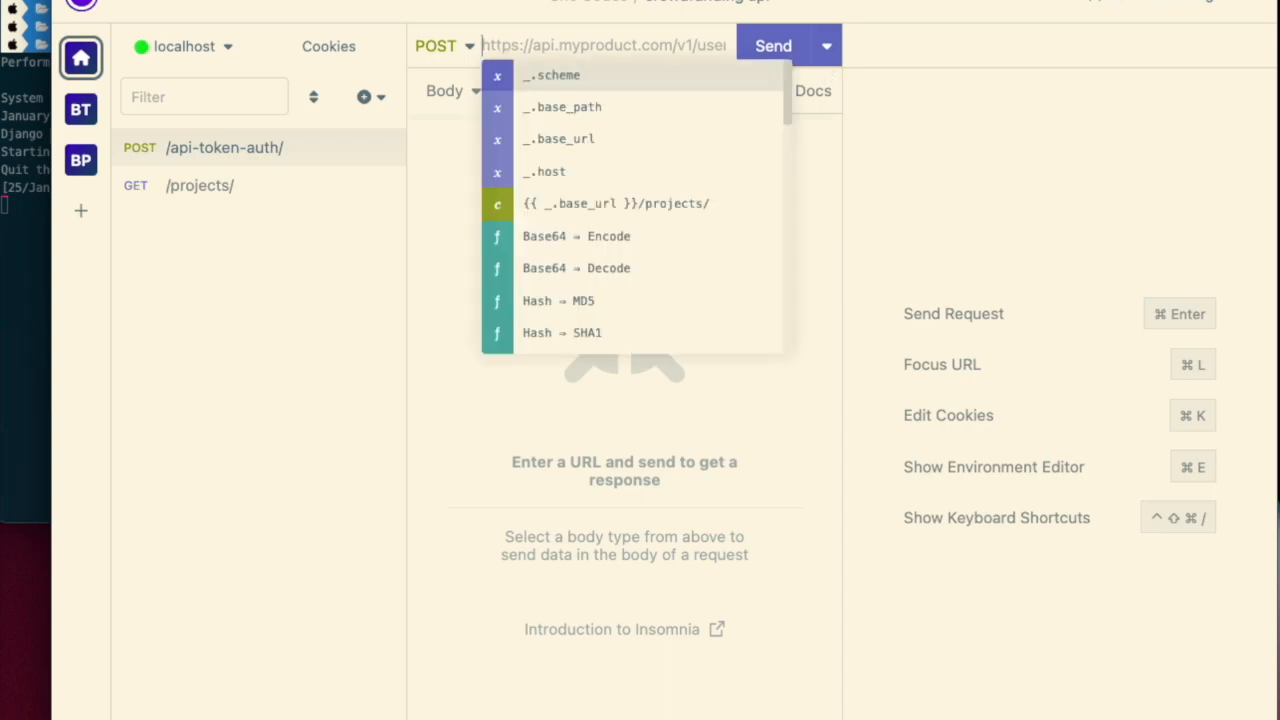
{"action": "key", "text": "Down"}
{"action": "key", "text": "Down"}
{"action": "key", "text": "Return"}
{"action": "type", "text": "/api-token-auth/"}
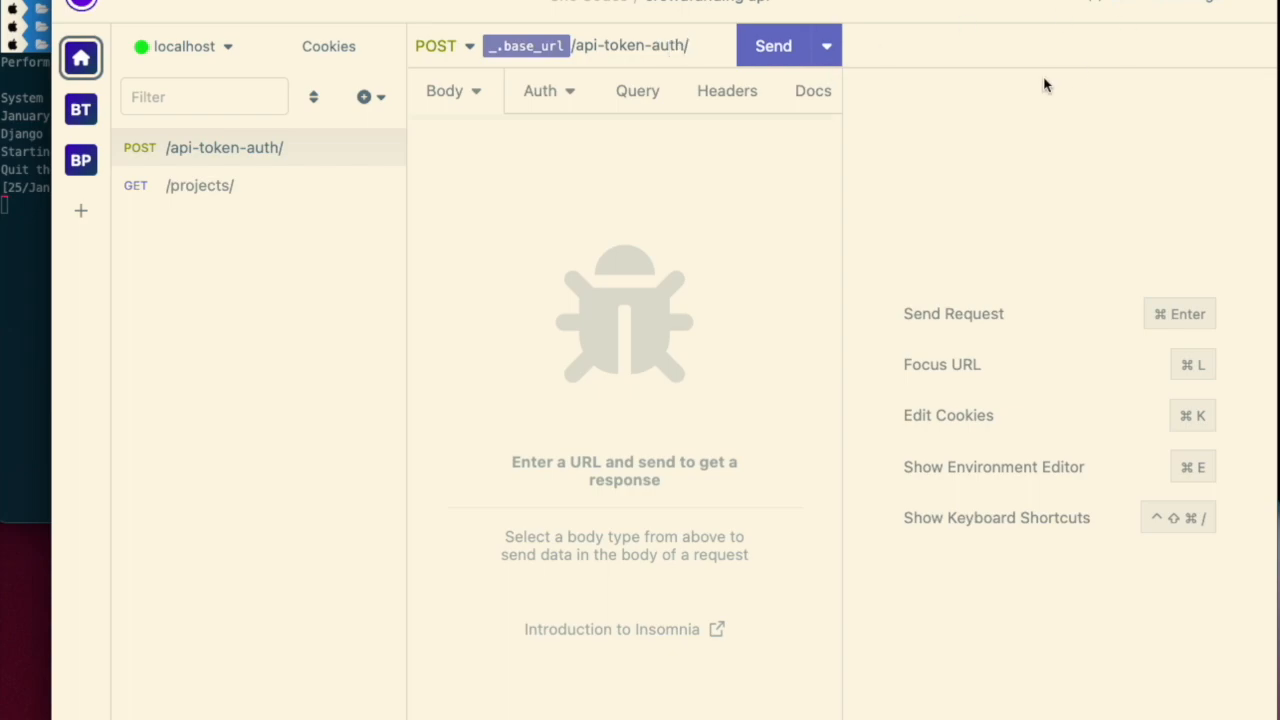
- Give the /api-token-auth/ request a JSON body with username admin and the account password, and send it
{"action": "left_click", "coordinate": [459, 99]}
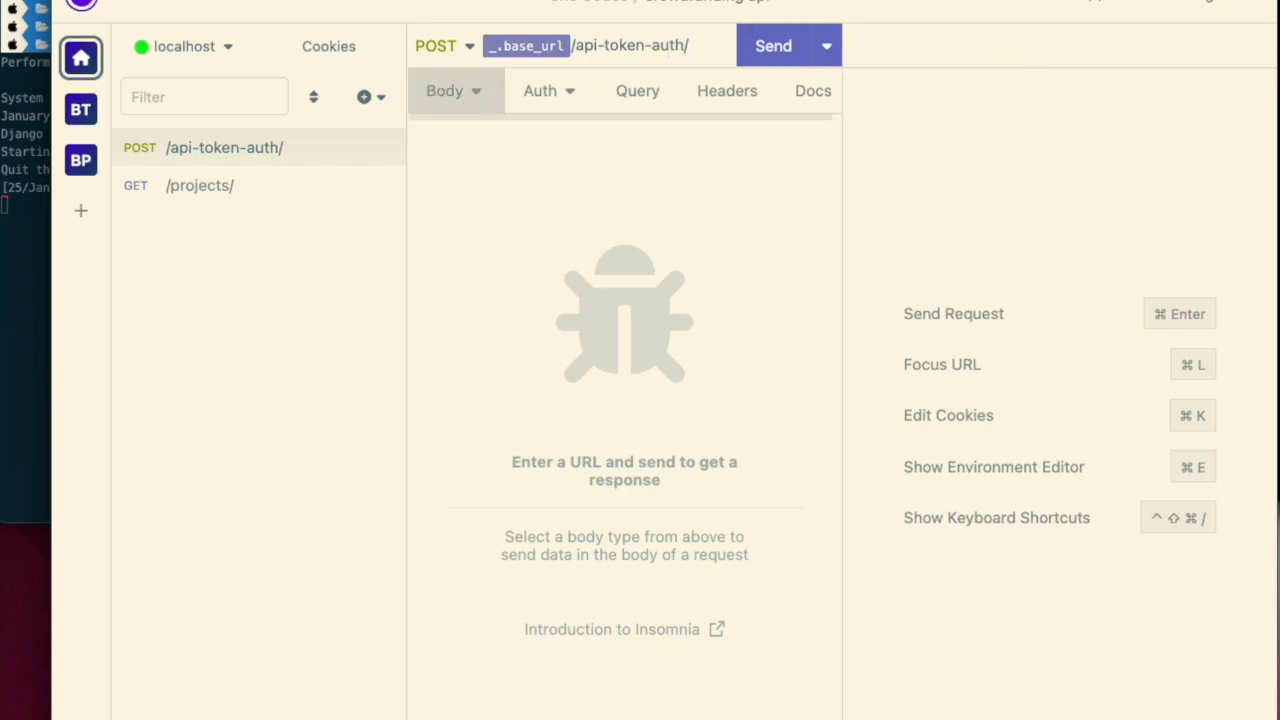
{"action": "left_click", "coordinate": [447, 91]}
{"action": "left_click", "coordinate": [500, 317]}
{"action": "left_click", "coordinate": [533, 279]}
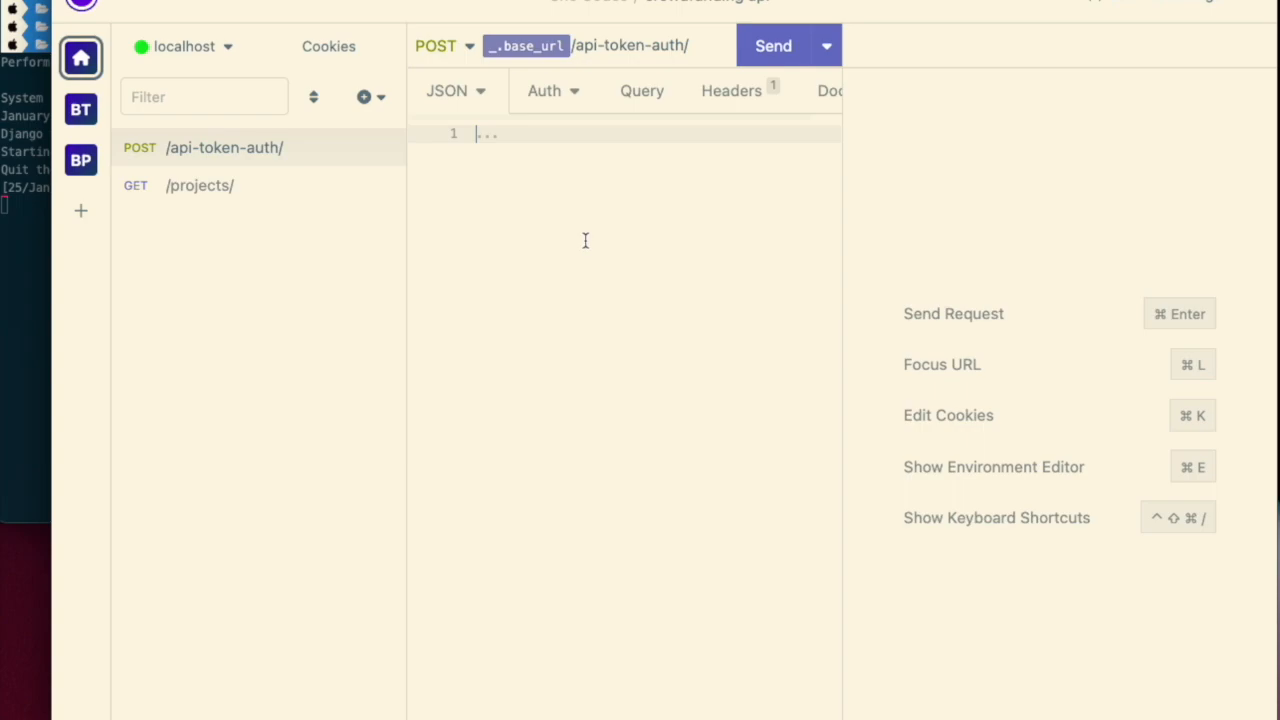
{"action": "key", "text": "Return"}
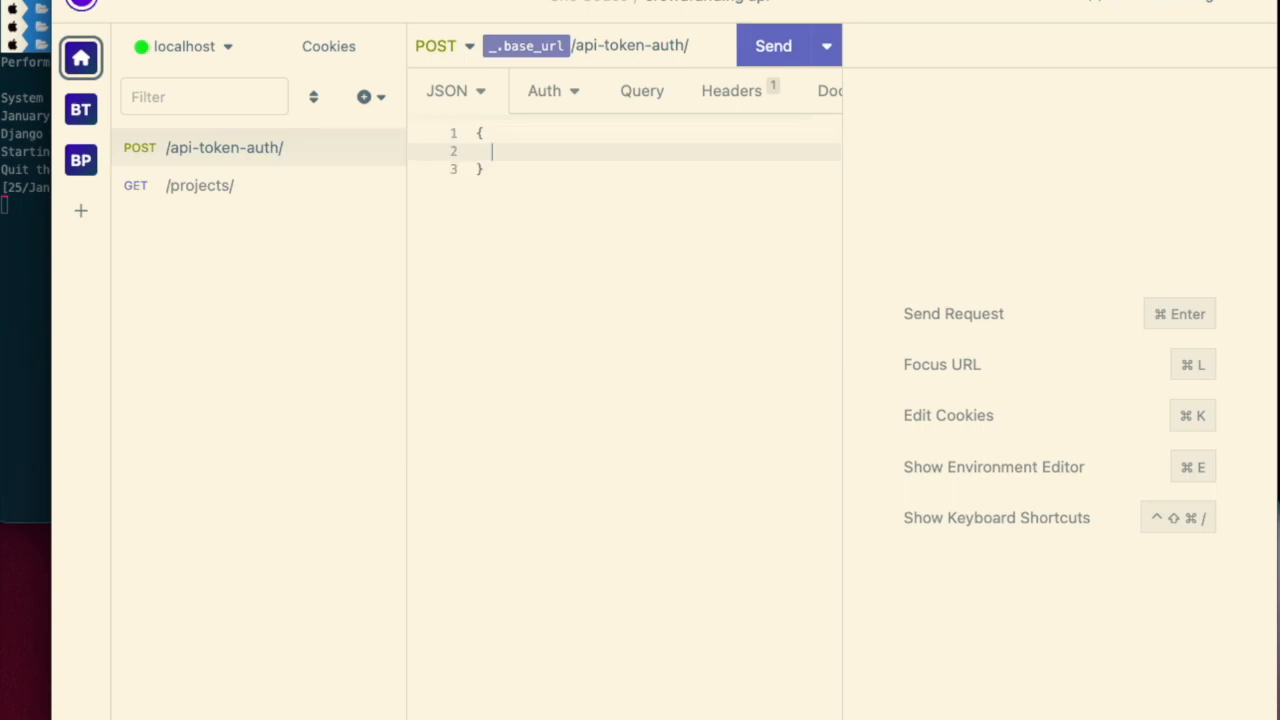
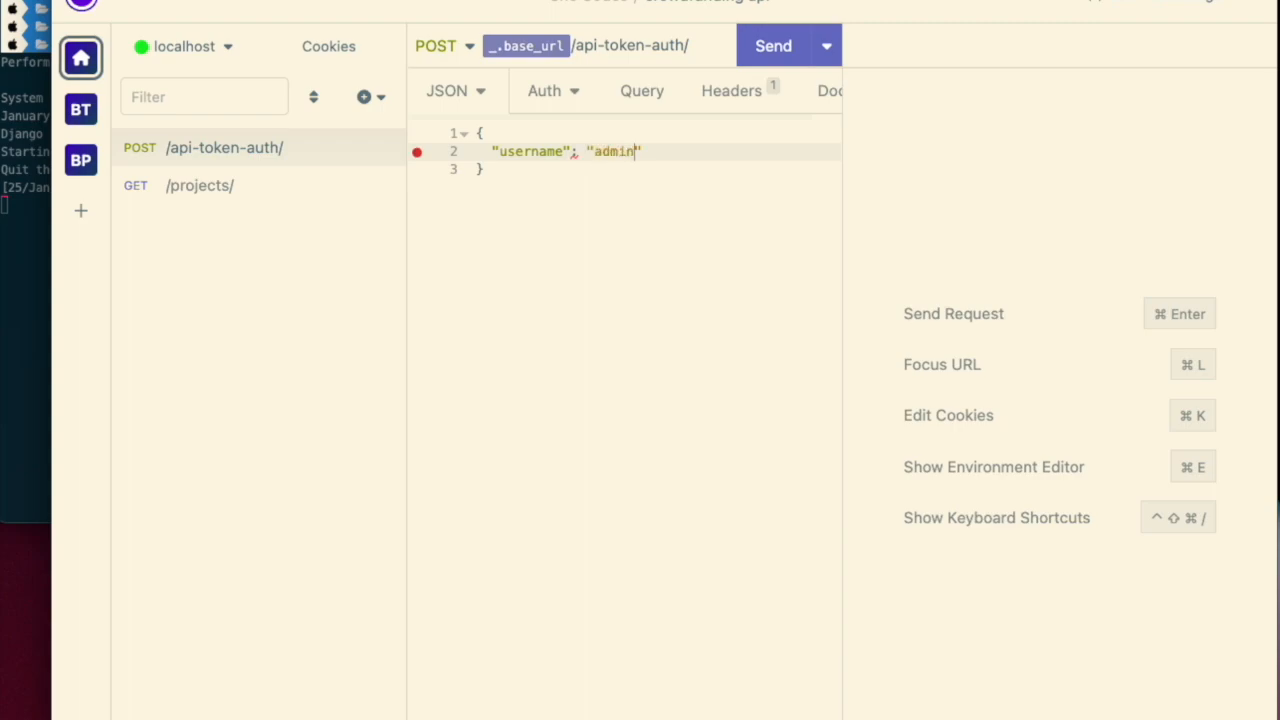
{"action": "key", "text": "Return"}
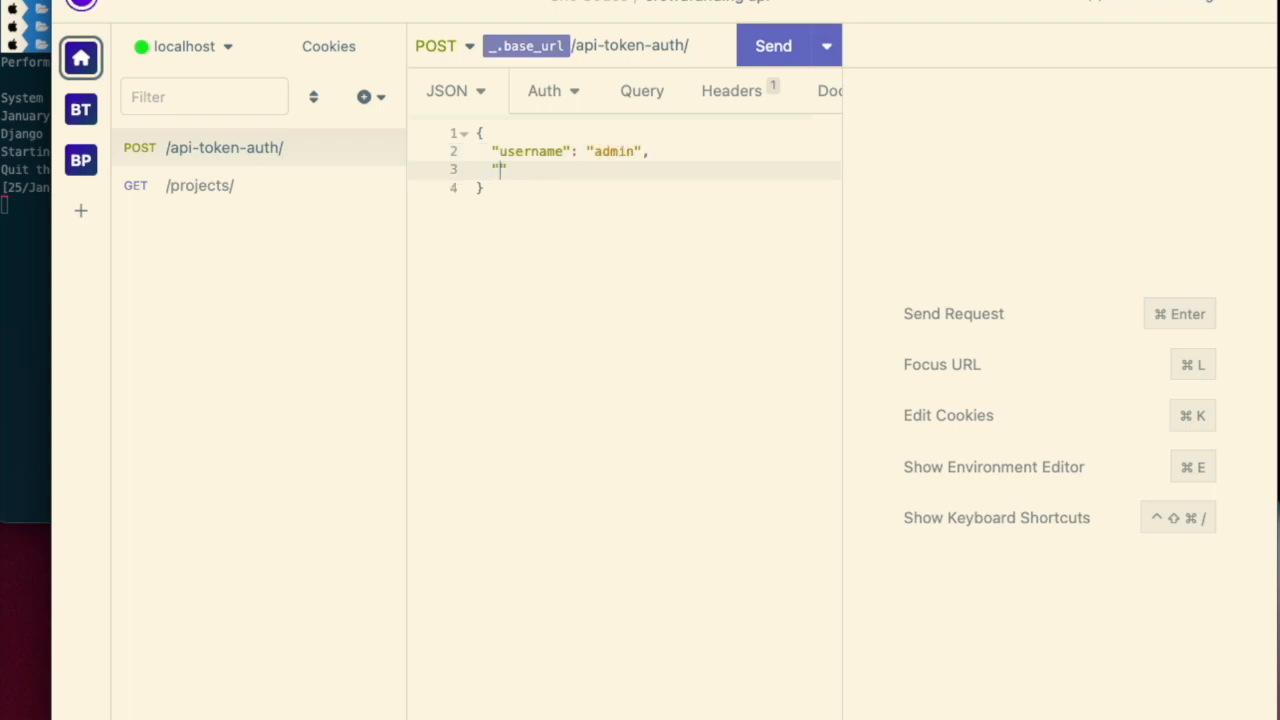
{"action": "key", "text": "BackSpace"}
{"action": "key", "text": "BackSpace"}
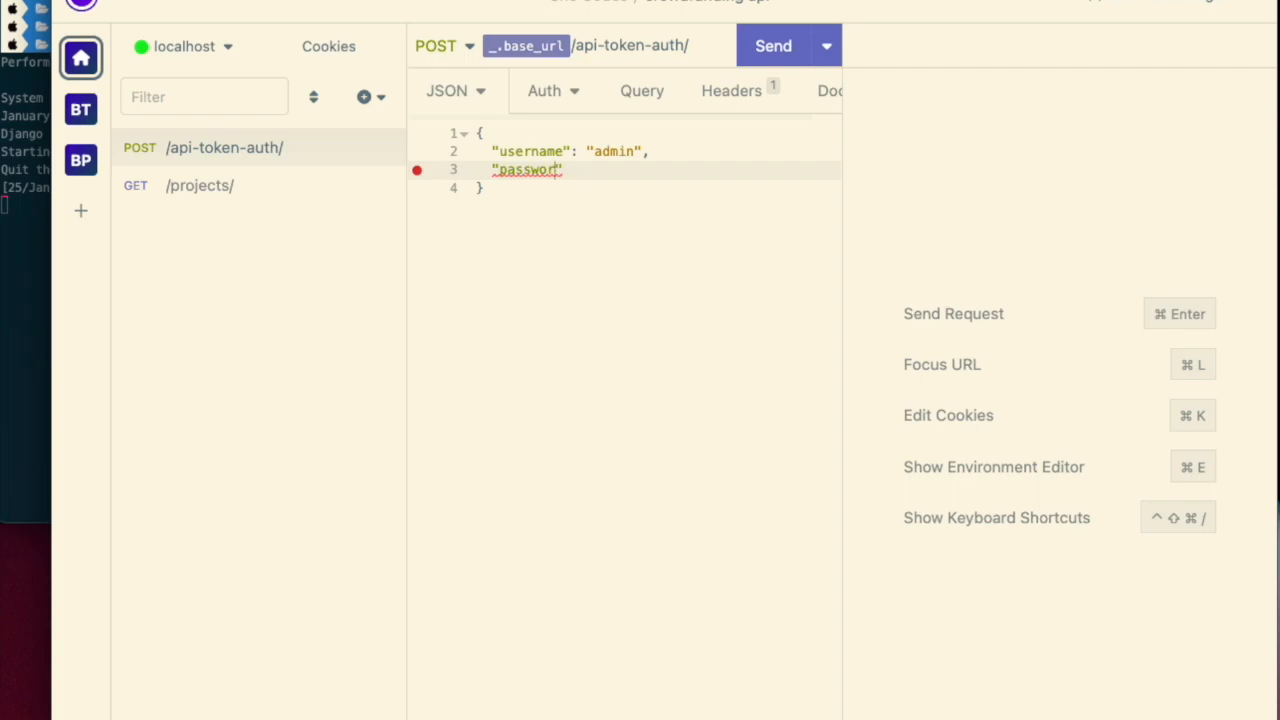
{"action": "left_click", "coordinate": [768, 58]}
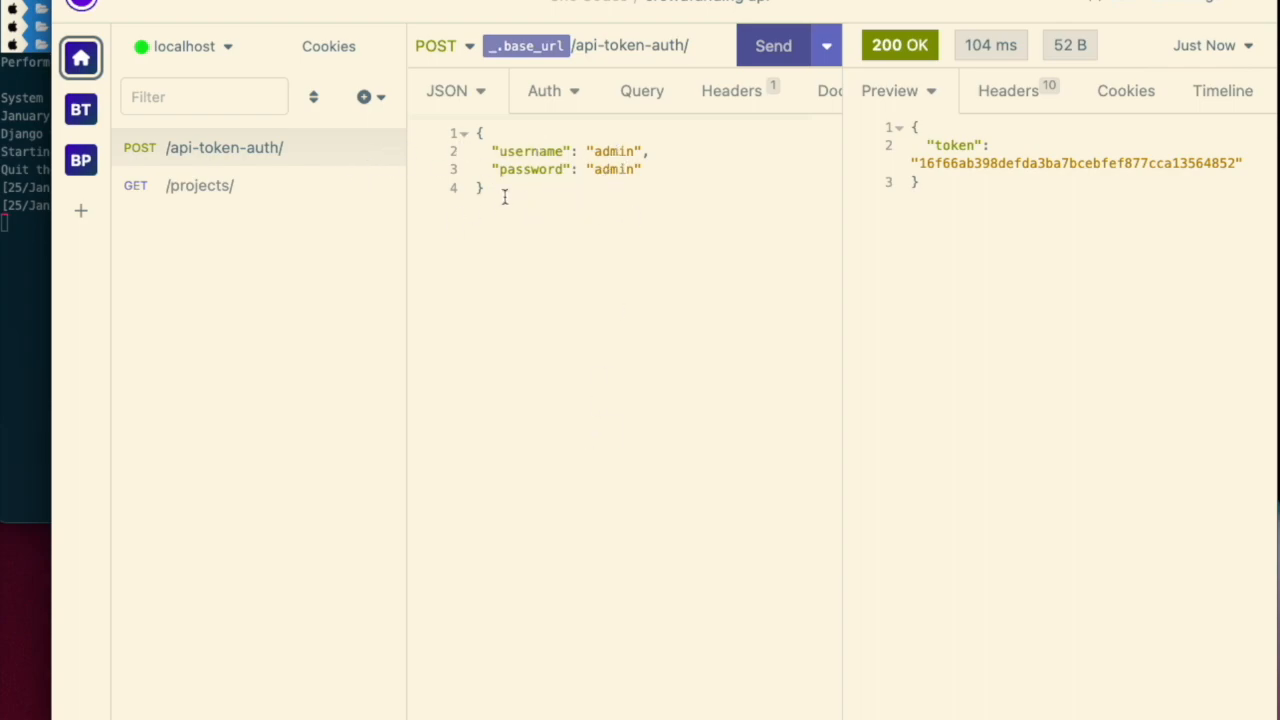
- Create a new folder named user: admin
{"action": "left_click", "coordinate": [372, 96]}
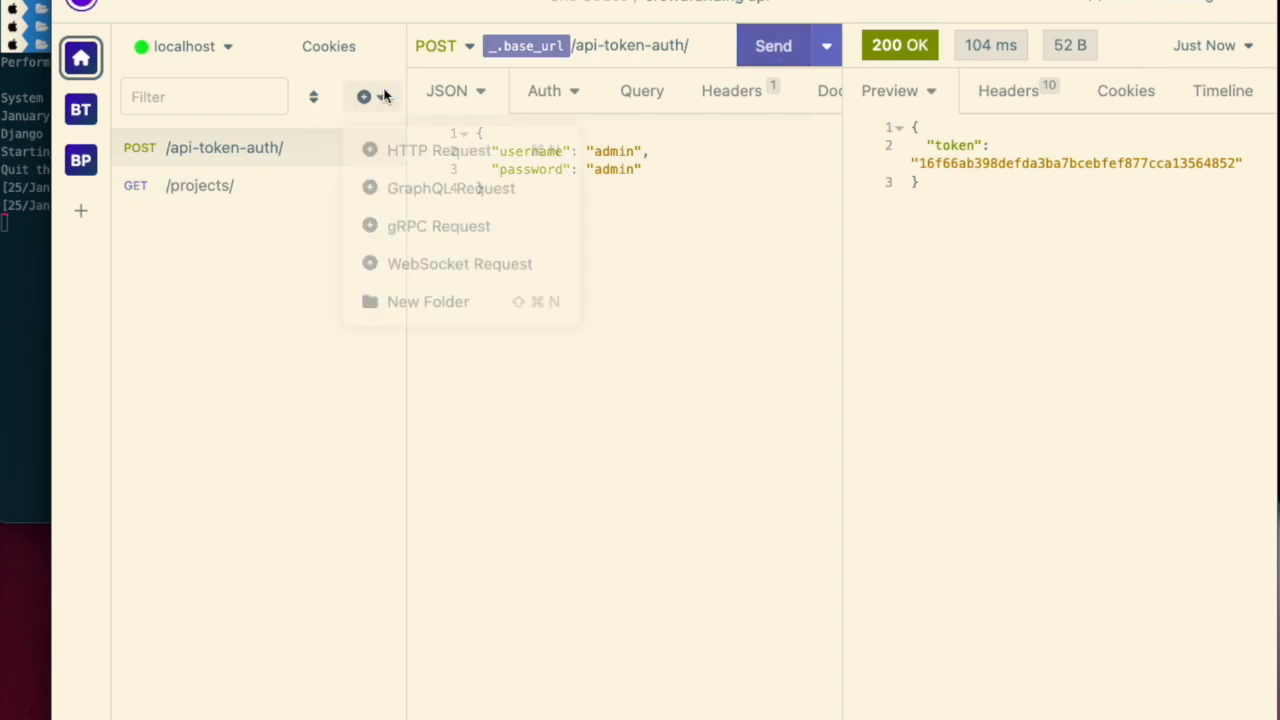
{"action": "left_click", "coordinate": [418, 303]}
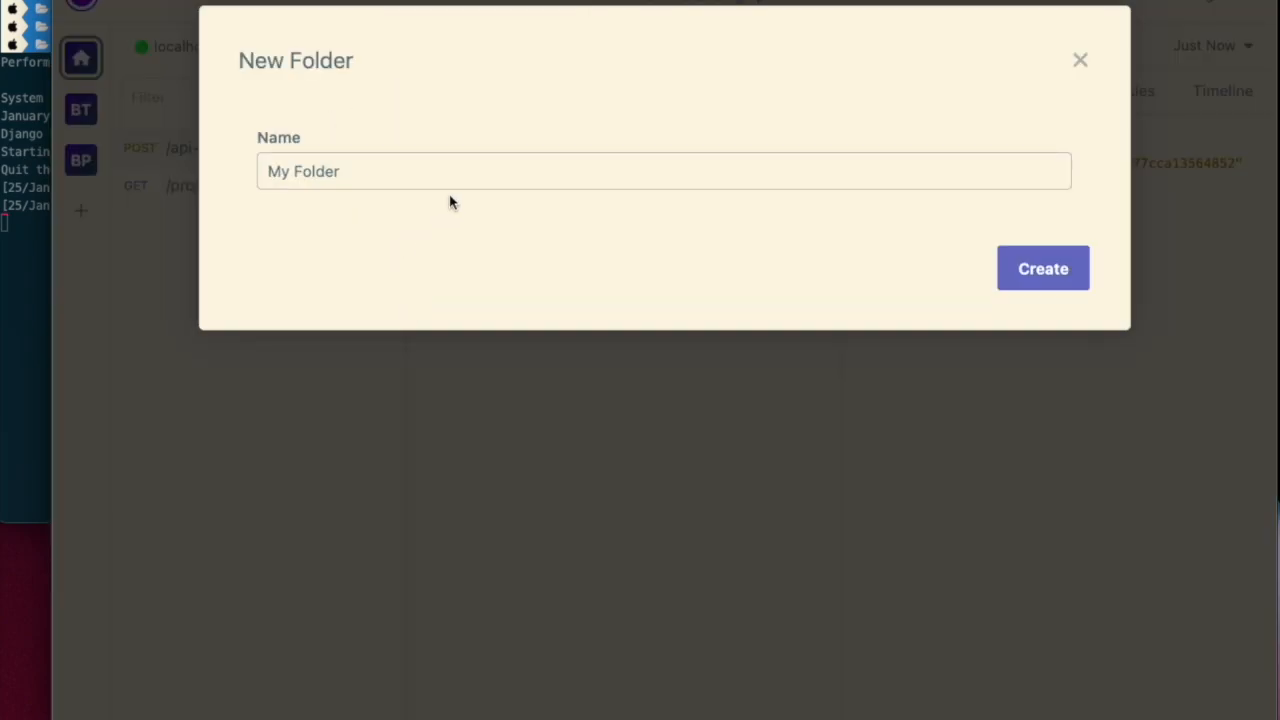
{"action": "triple_click", "coordinate": [439, 166]}
{"action": "type", "text": "user: admin"}
{"action": "left_click", "coordinate": [1012, 265]}
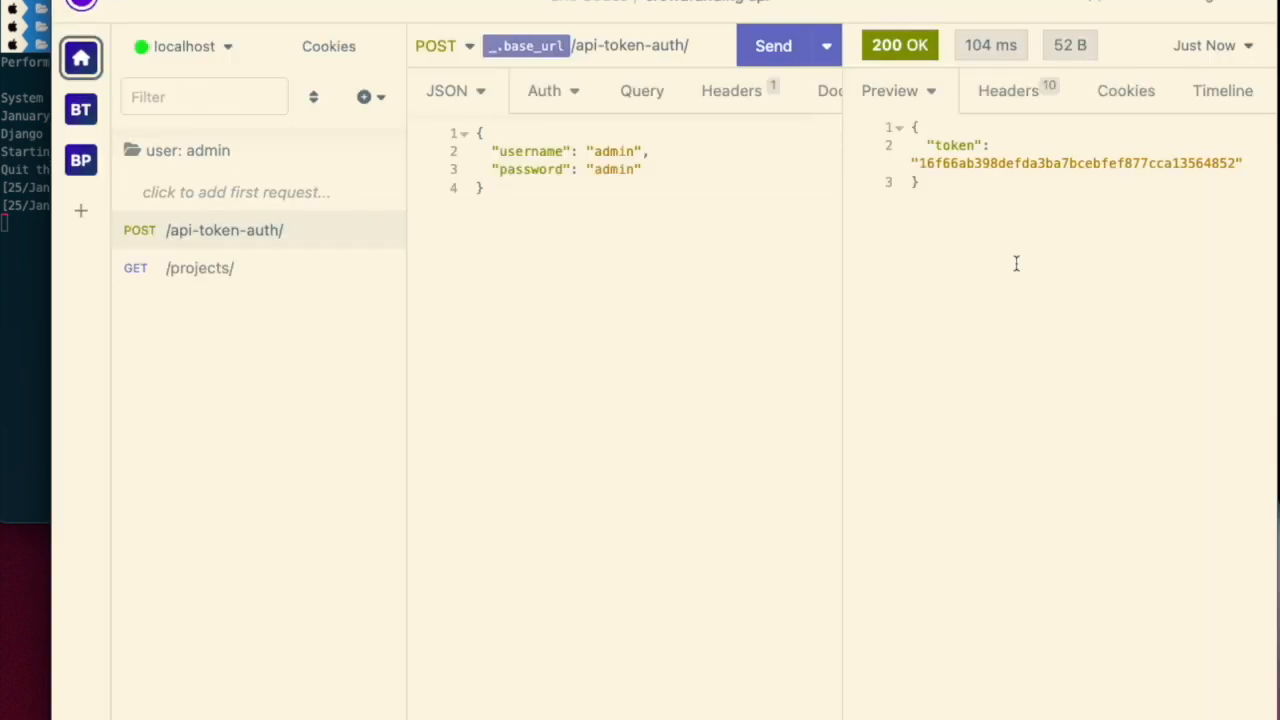
- Open the user: admin folder's environment overrides and add username admin and the account password
{"action": "right_click", "coordinate": [238, 152]}
{"action": "left_click", "coordinate": [240, 443]}
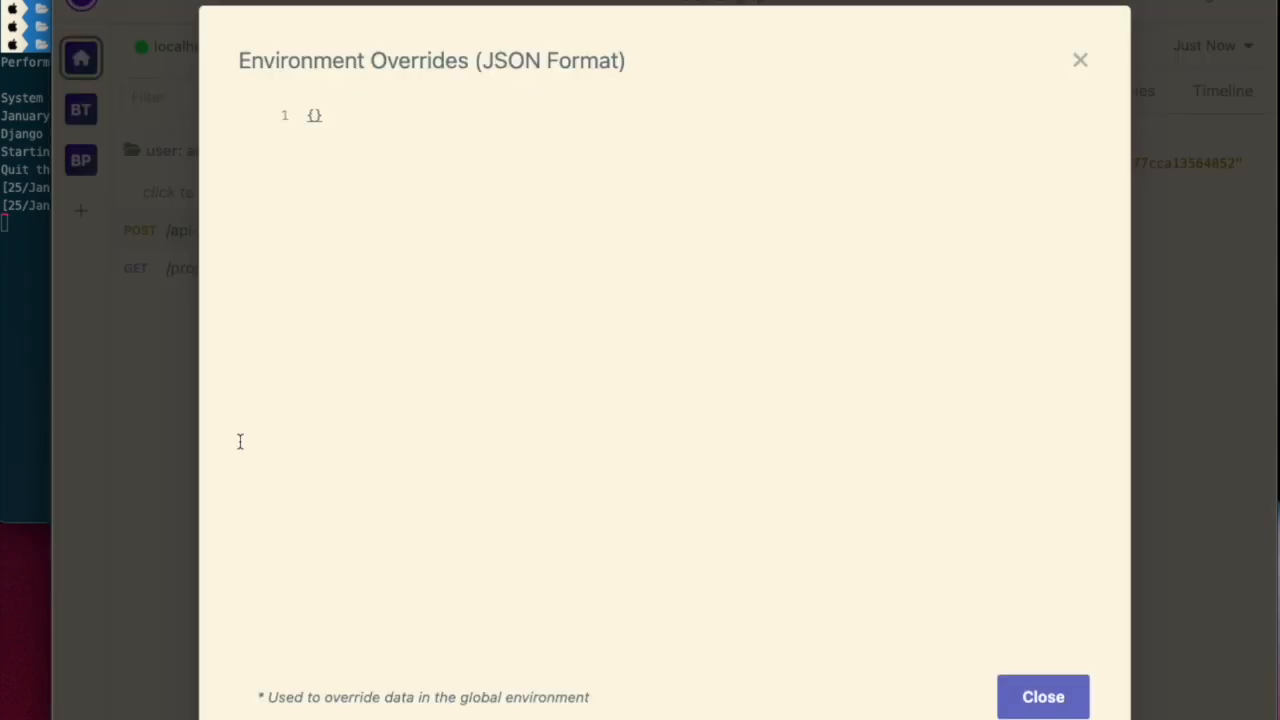
{"action": "left_click", "coordinate": [363, 118]}
{"action": "key", "text": "Return"}
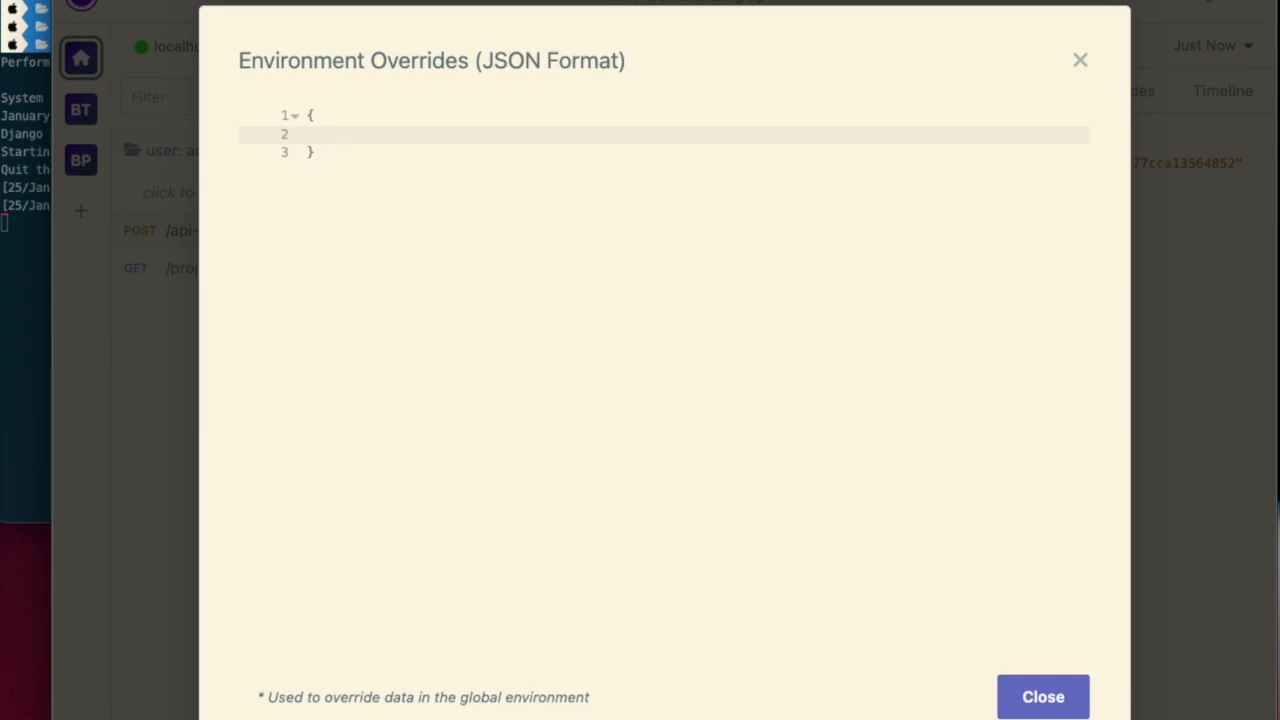
{"action": "type", "text": "\"username\": \"admin\"m"}
{"action": "key", "text": "BackSpace"}
{"action": "type", "text": ","}
{"action": "key", "text": "Return"}
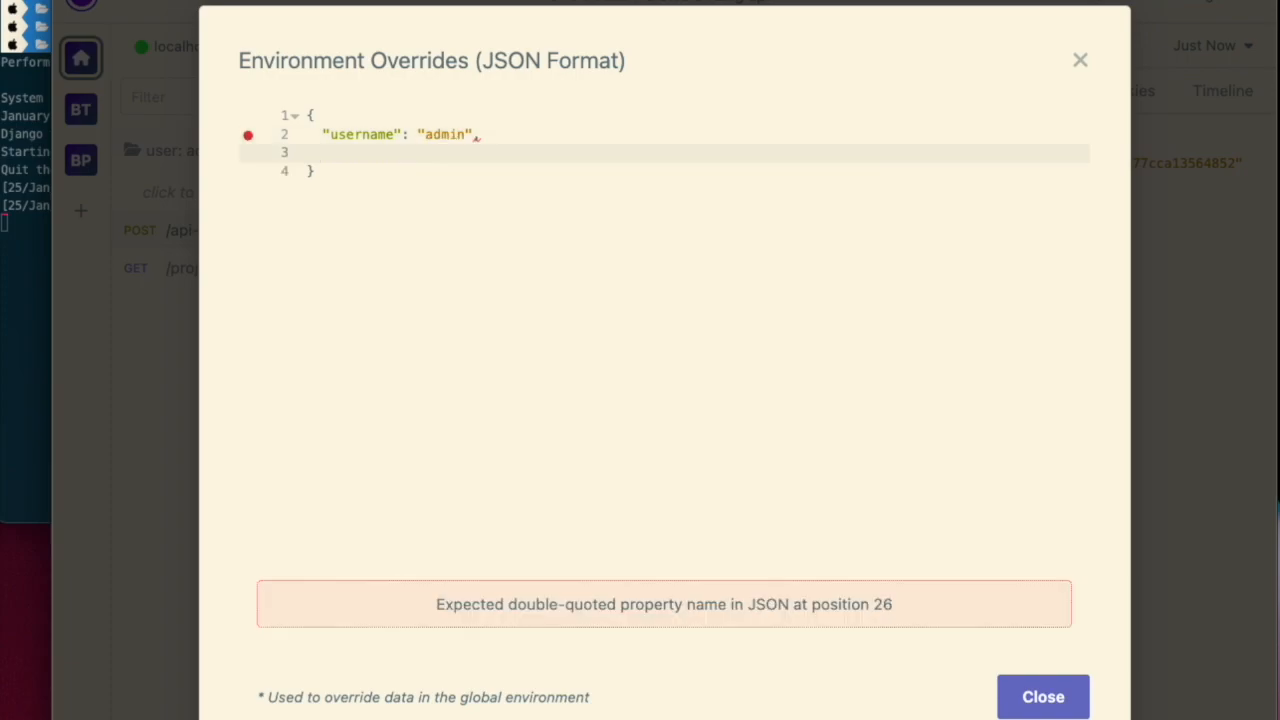
{"action": "type", "text": "\"password\": \"admin"}
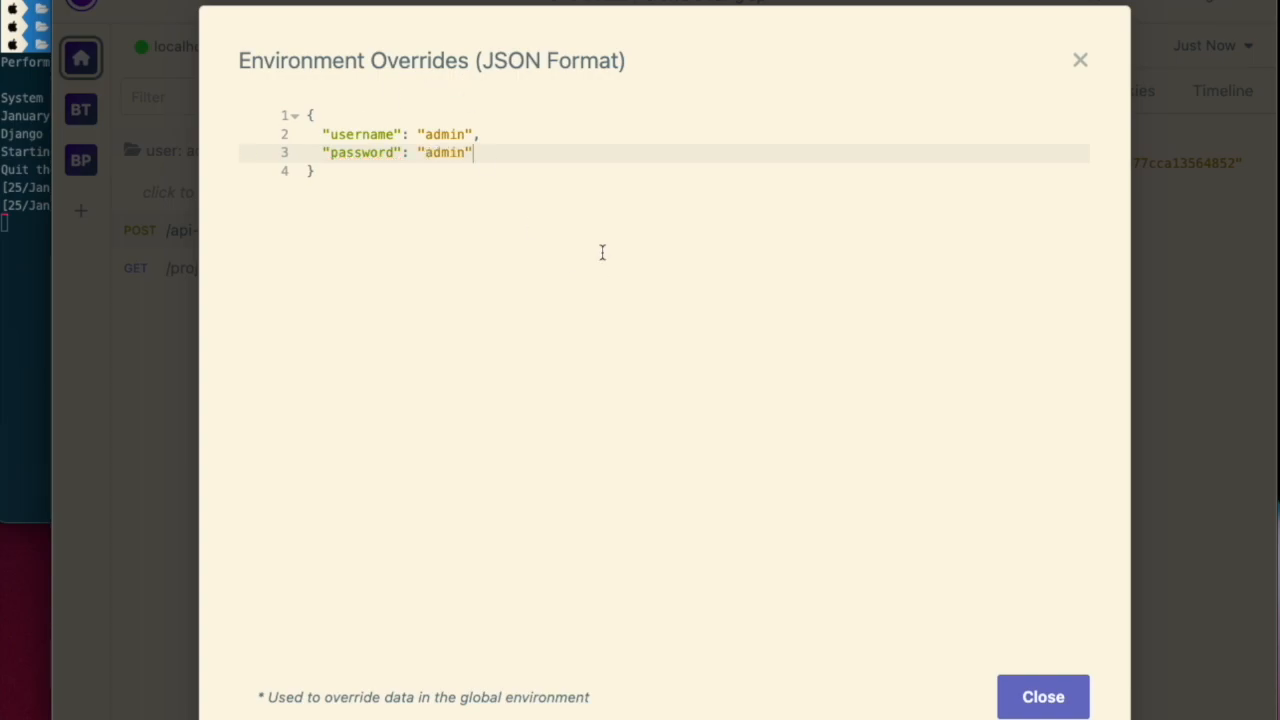
- Add a token key whose value is a Response → Body Attribute template tag, and open the tag for editing
{"action": "left_click", "coordinate": [480, 116]}
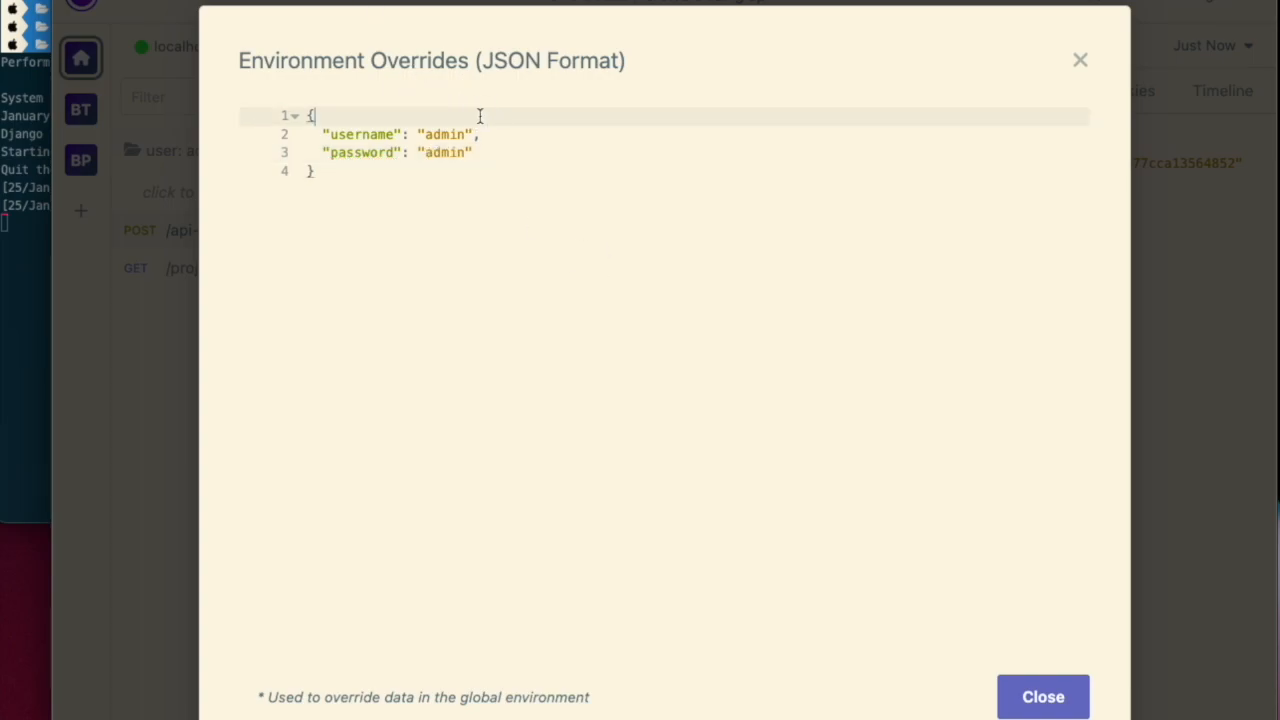
{"action": "key", "text": "Down"}
{"action": "key", "text": "Down"}
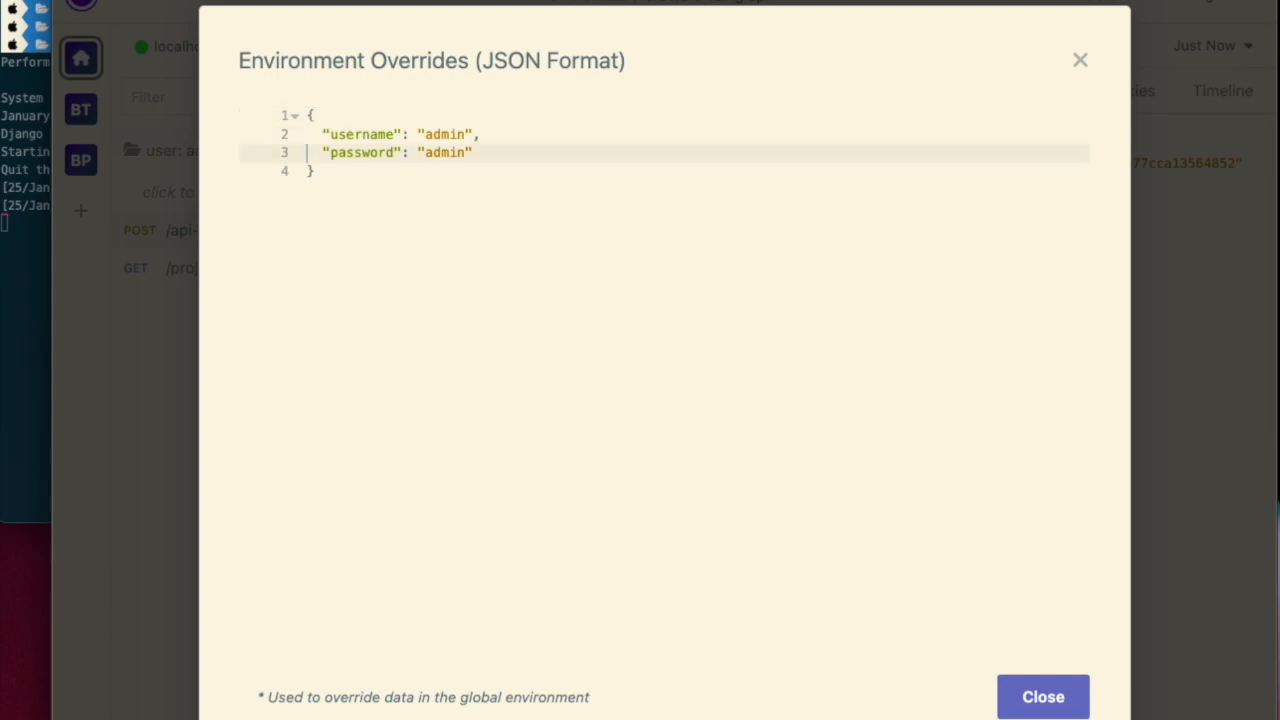
{"action": "type", "text": ","}
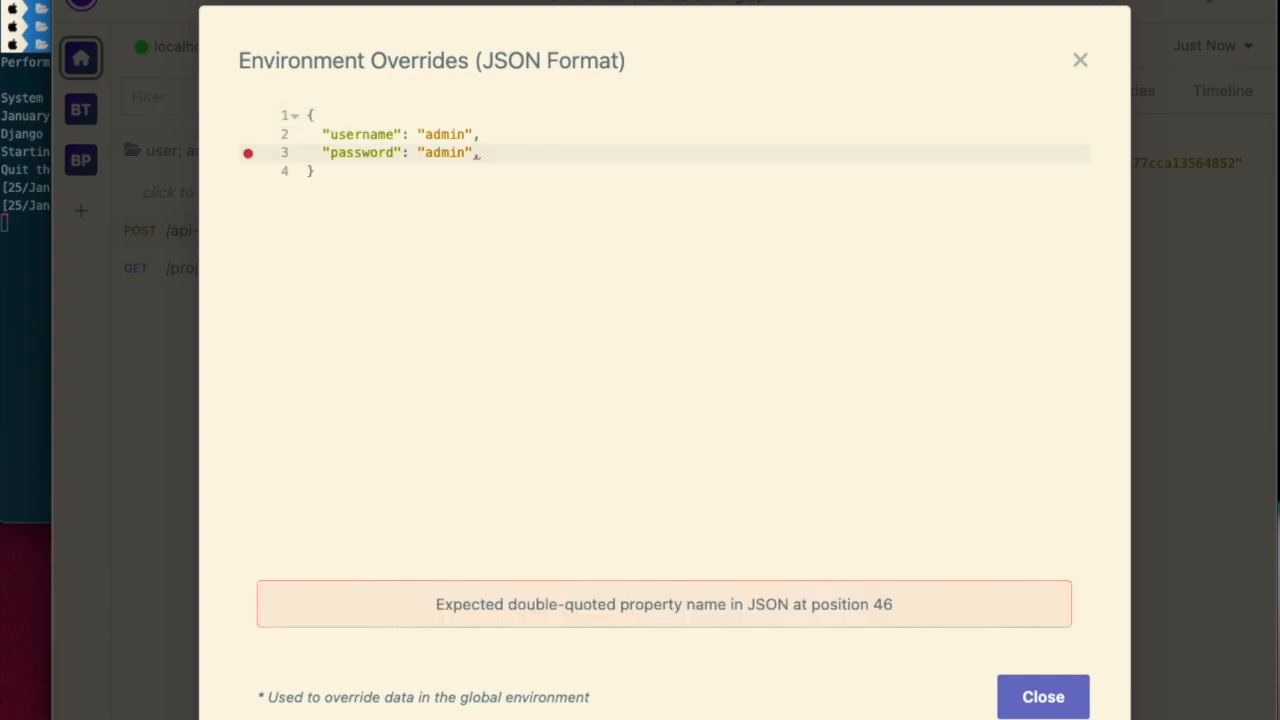
{"action": "key", "text": "Return"}
{"action": "type", "text": "\"token\":"}
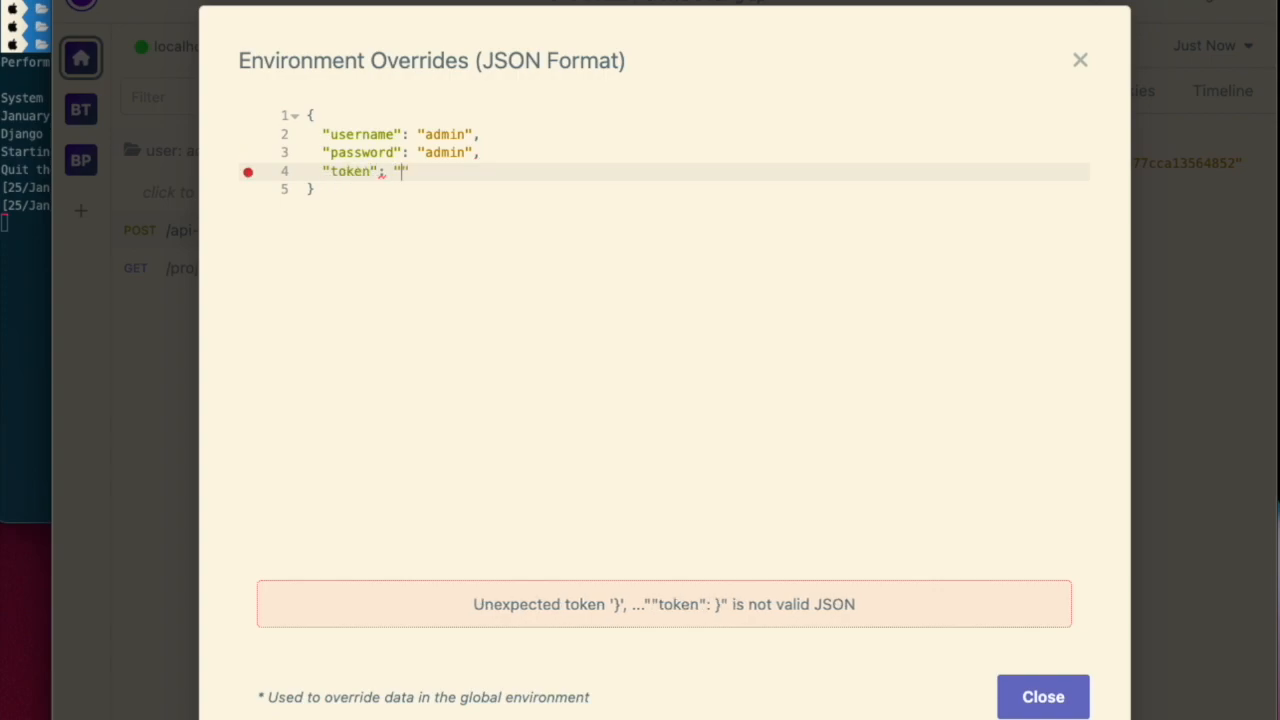
{"action": "key", "text": "ctrl+space"}
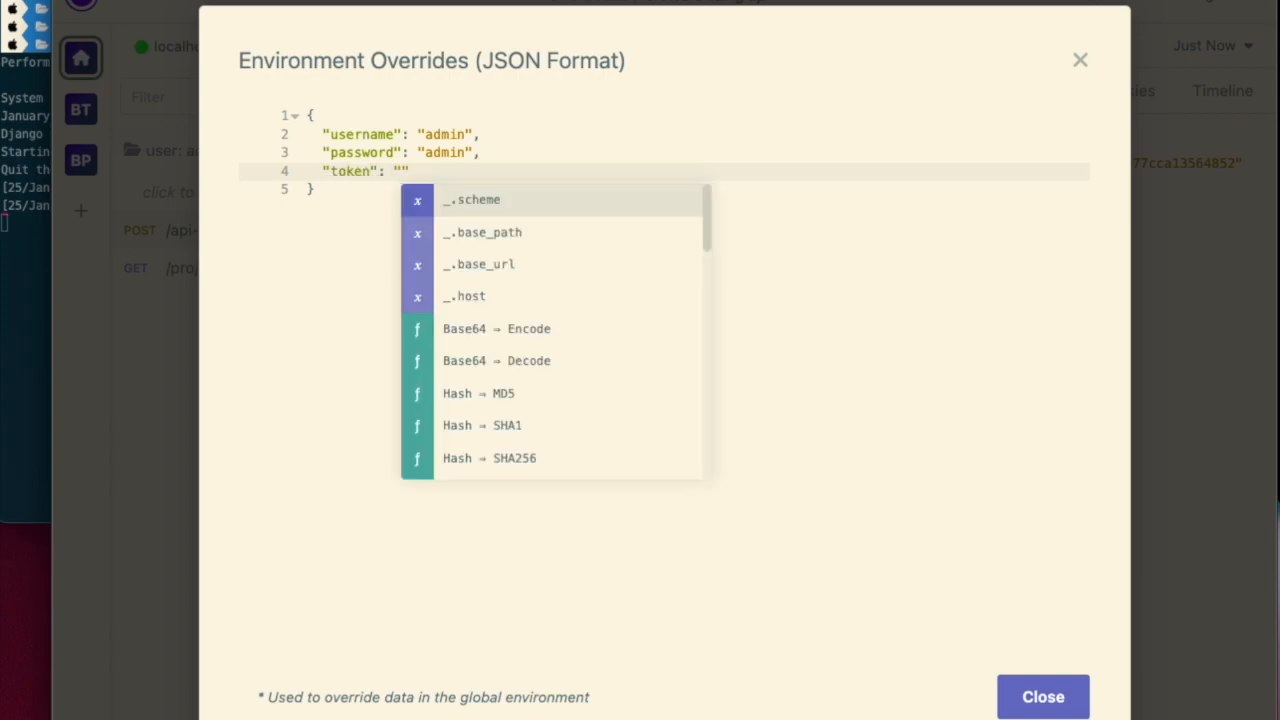
{"action": "type", "text": "resp"}
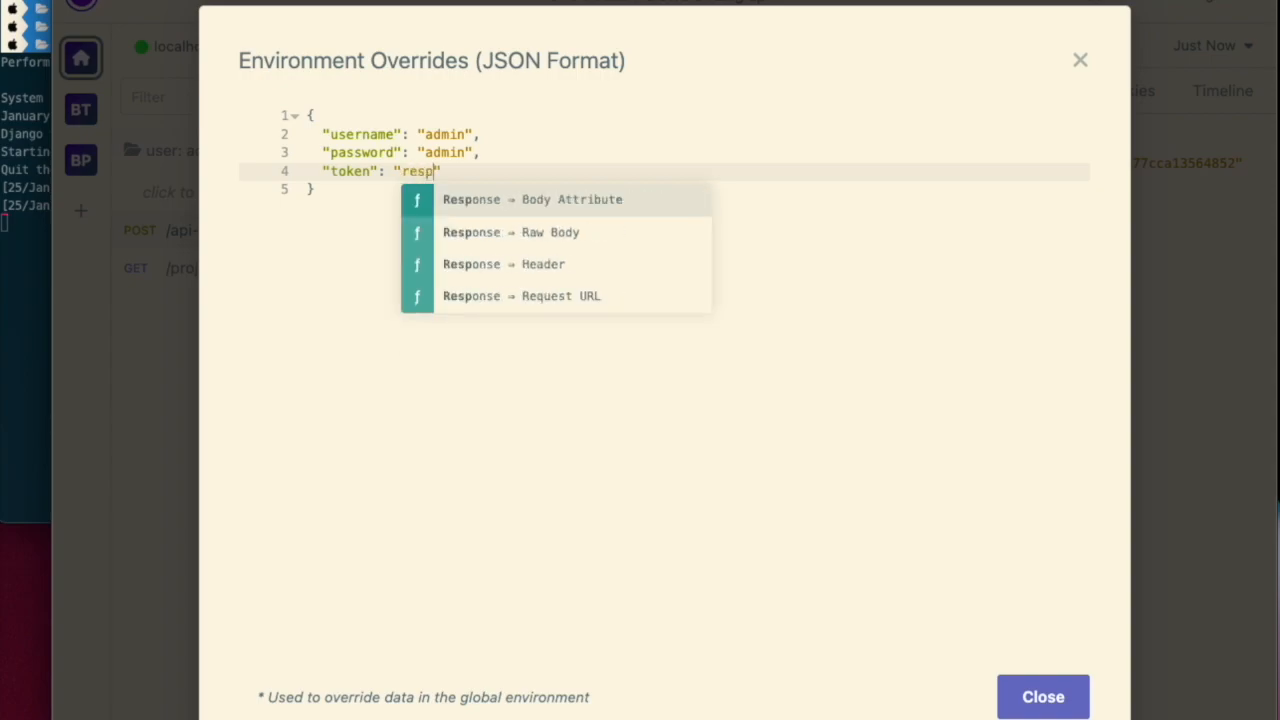
{"action": "left_click", "coordinate": [531, 200]}
{"action": "left_click", "coordinate": [527, 175]}
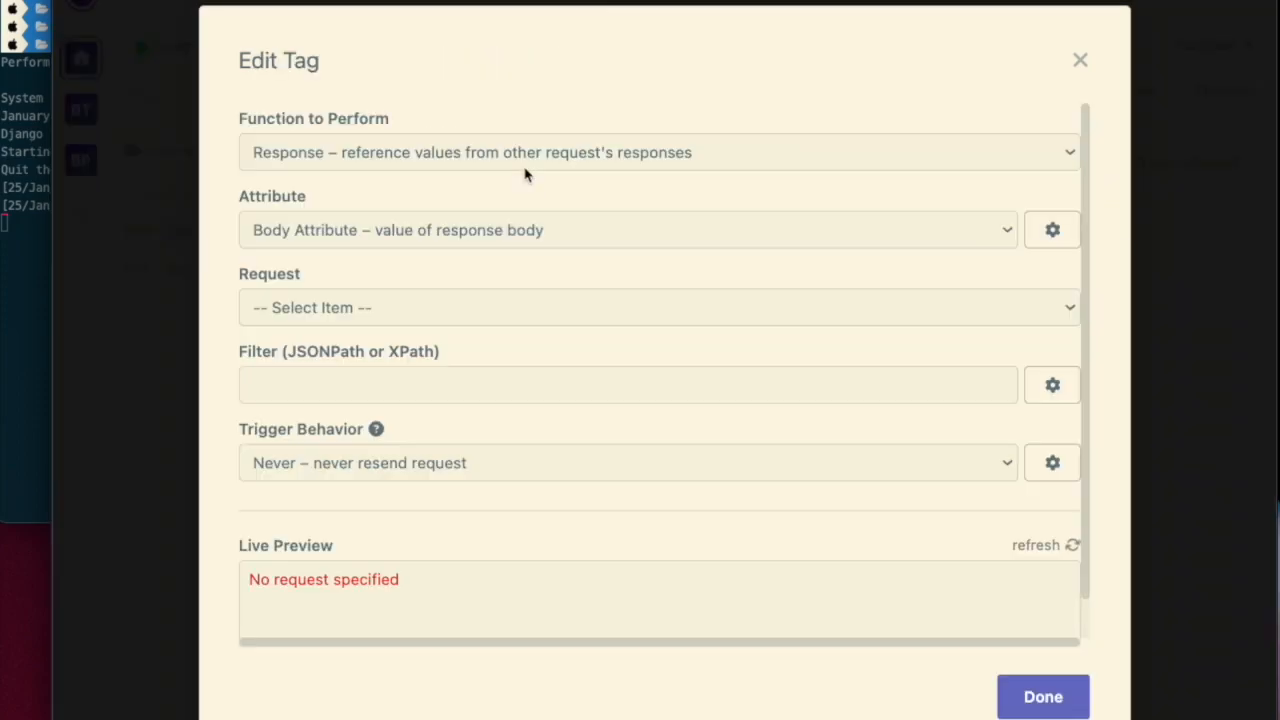
- Configure the tag to use request POST /api-token-auth/, filter $.token and trigger Always, then close the overrides
{"action": "left_click", "coordinate": [420, 306]}
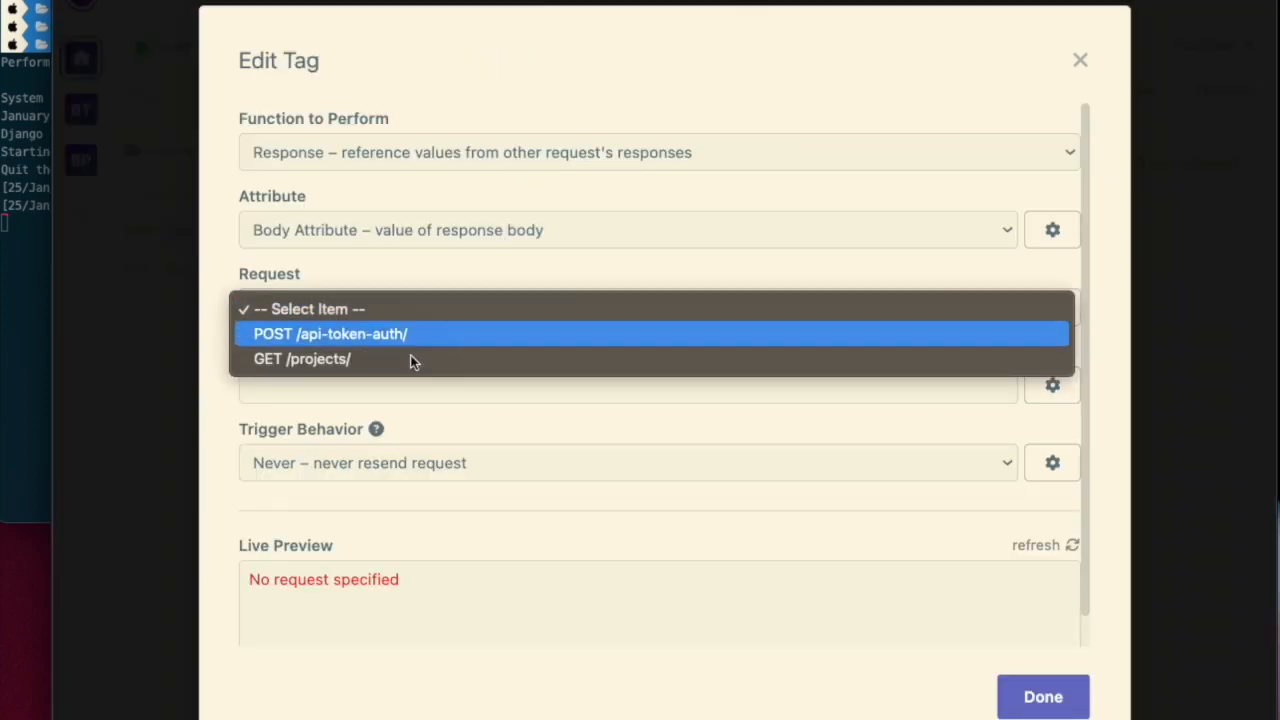
{"action": "left_click", "coordinate": [412, 337]}
{"action": "left_click", "coordinate": [361, 387]}
{"action": "type", "text": "$."}
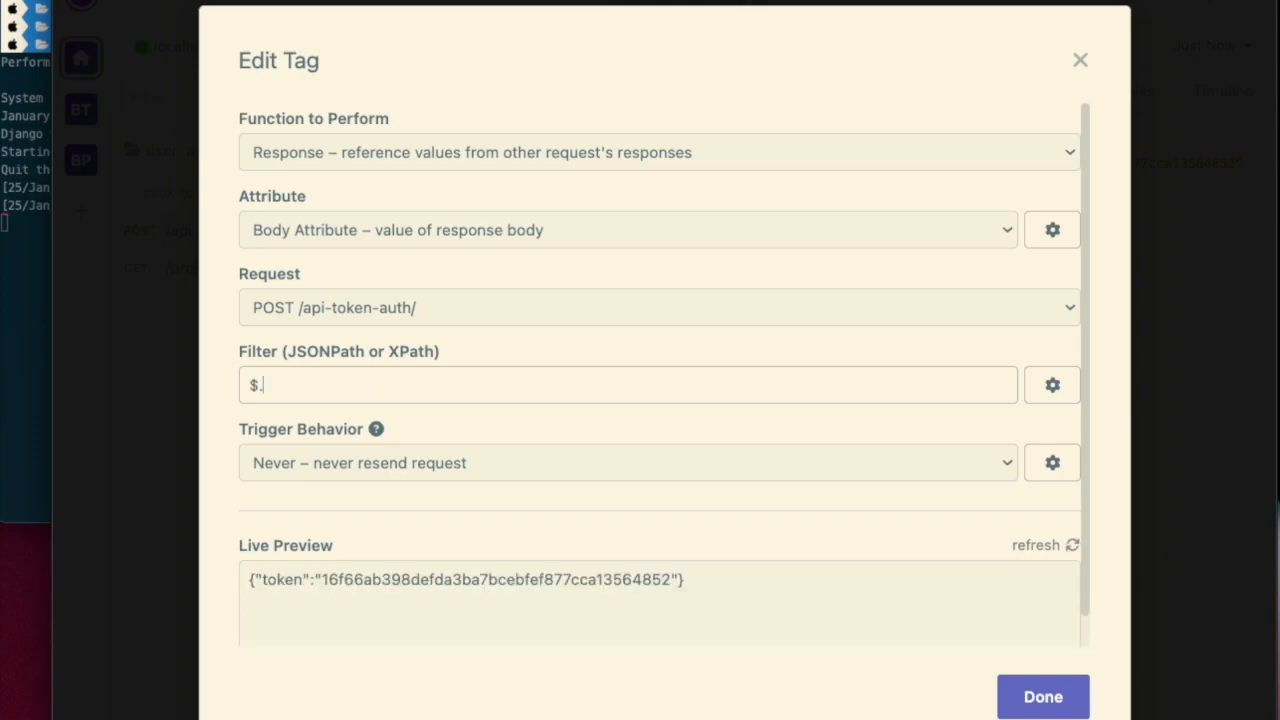
{"action": "type", "text": "token"}
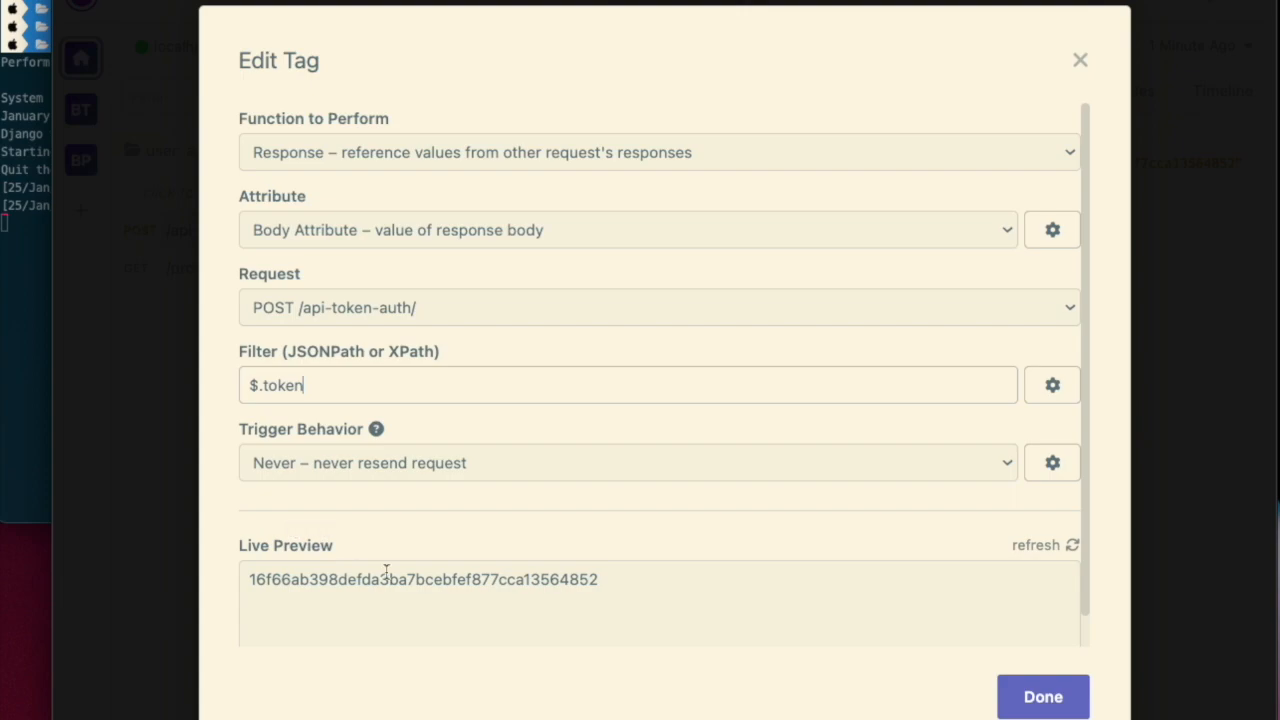
{"action": "left_click", "coordinate": [445, 466]}
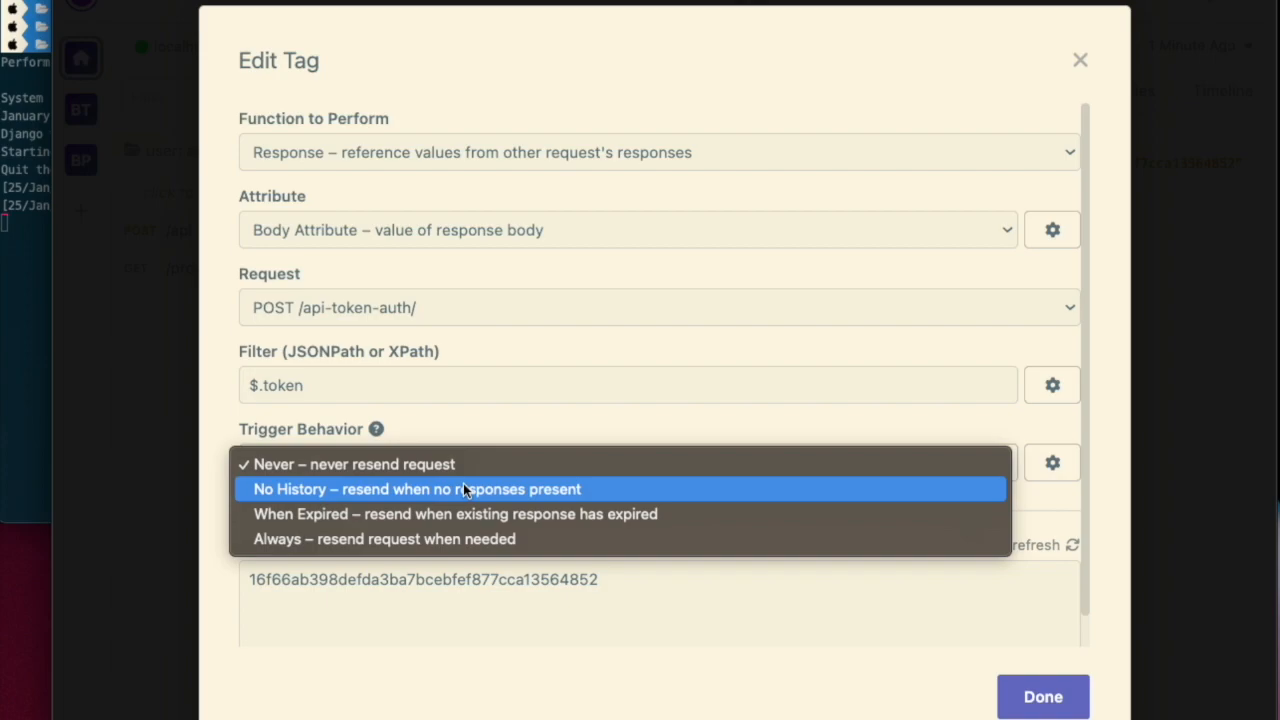
{"action": "left_click", "coordinate": [490, 538]}
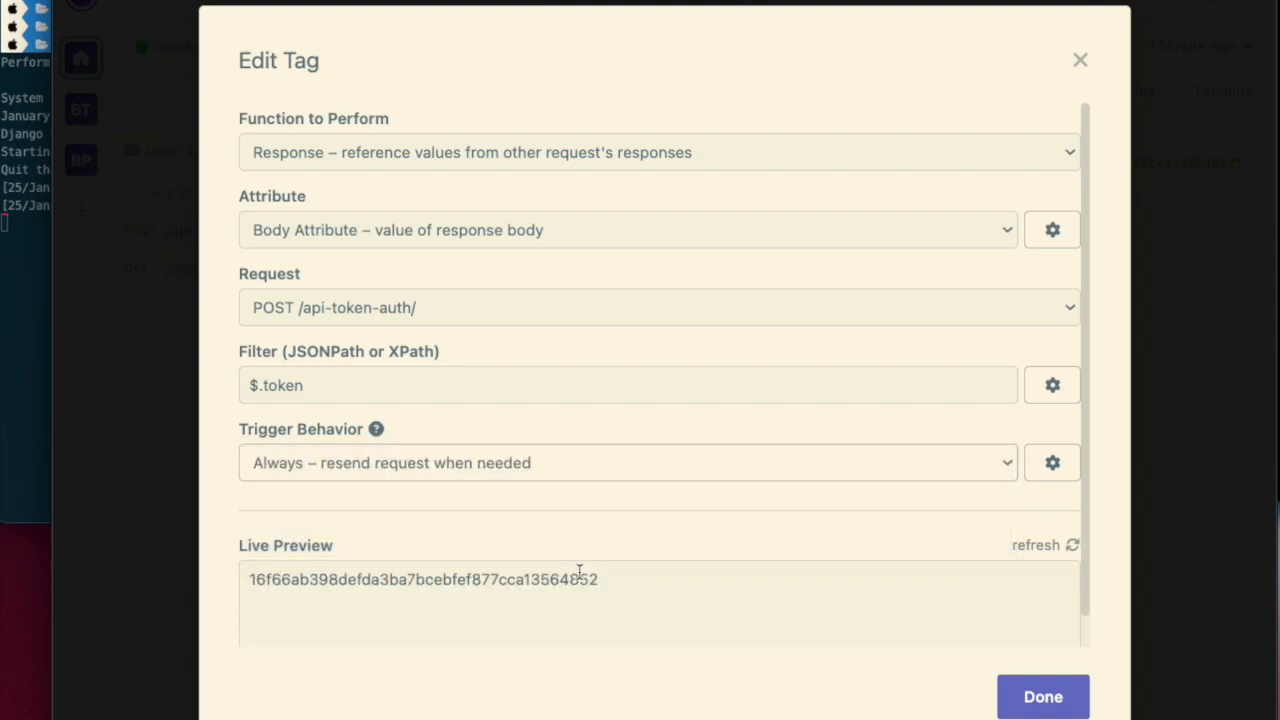
{"action": "scroll", "coordinate": [577, 584], "scroll_direction": "down", "scroll_amount": 1}
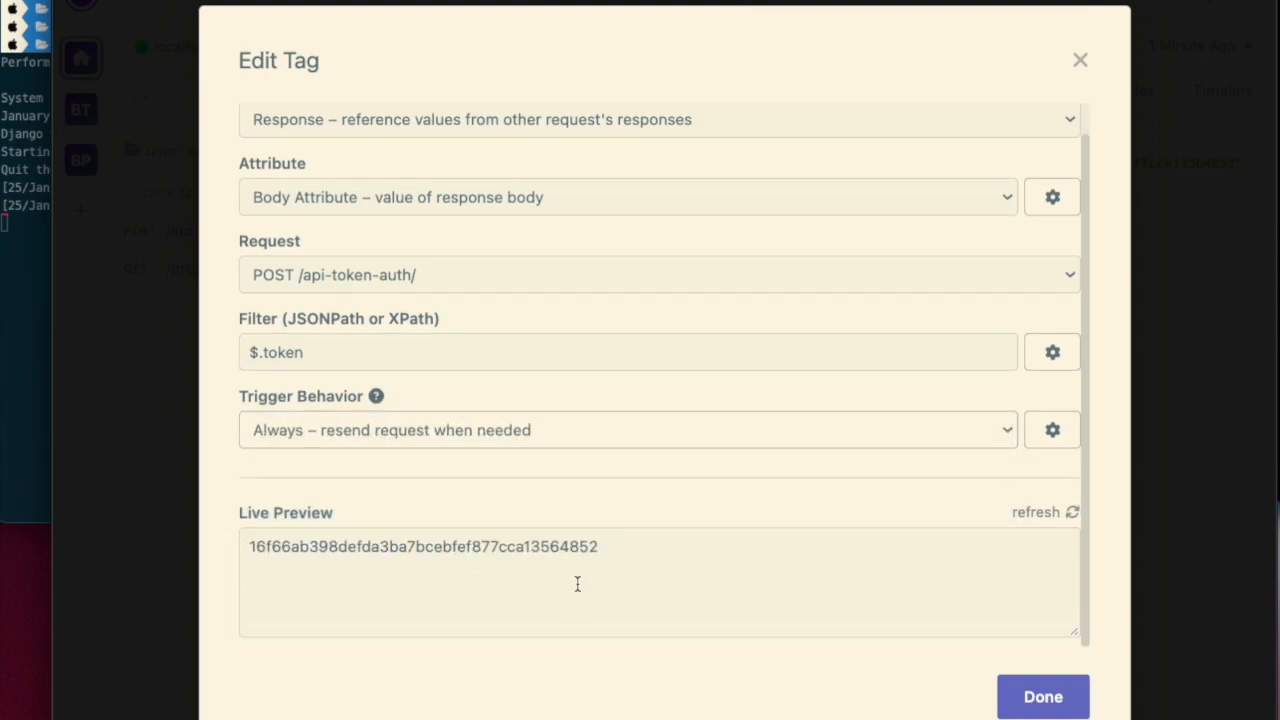
{"action": "left_click", "coordinate": [1043, 697]}
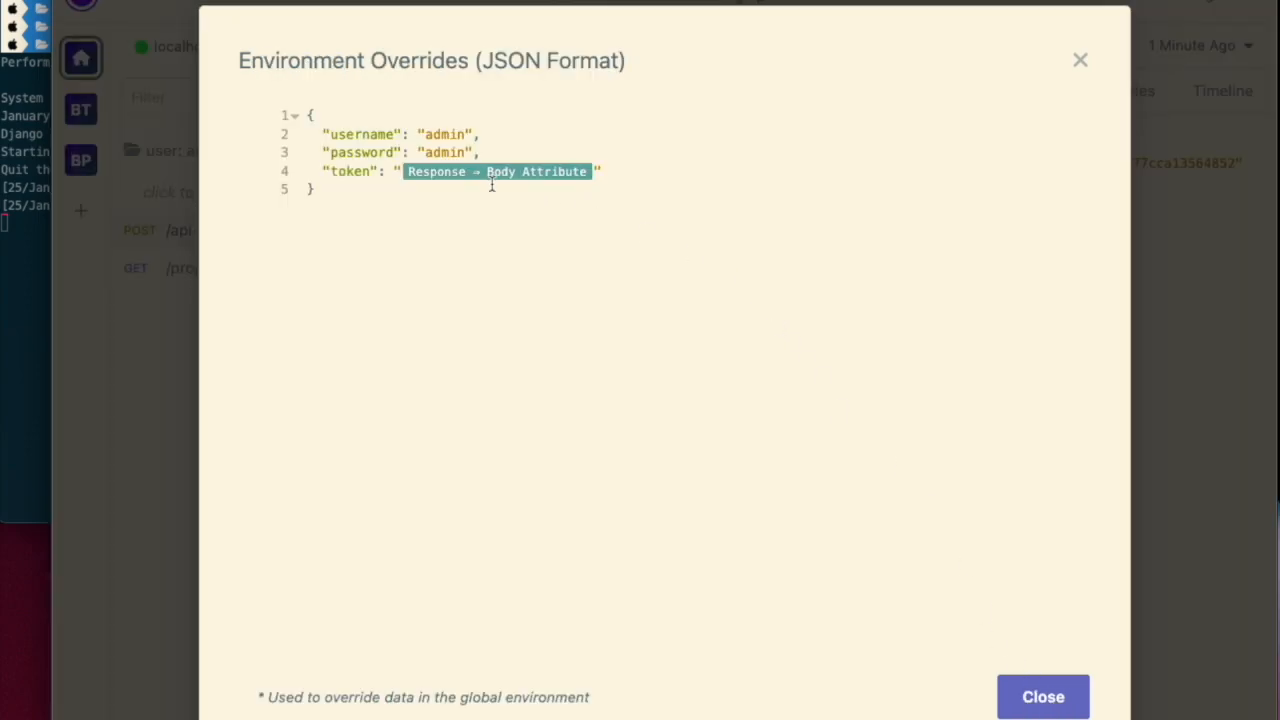
{"action": "left_click", "coordinate": [1040, 708]}
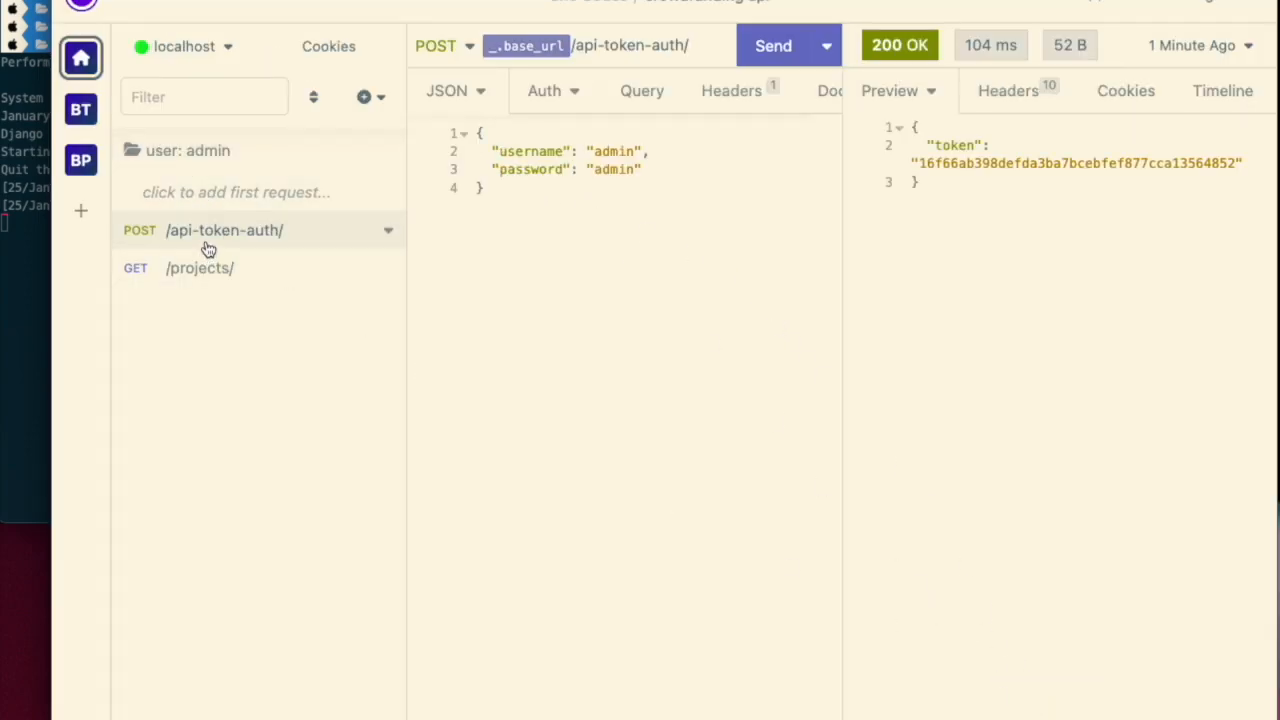
- Clear the username value in the /api-token-auth/ request body
{"action": "double_click", "coordinate": [619, 150]}
{"action": "key", "text": "BackSpace"}
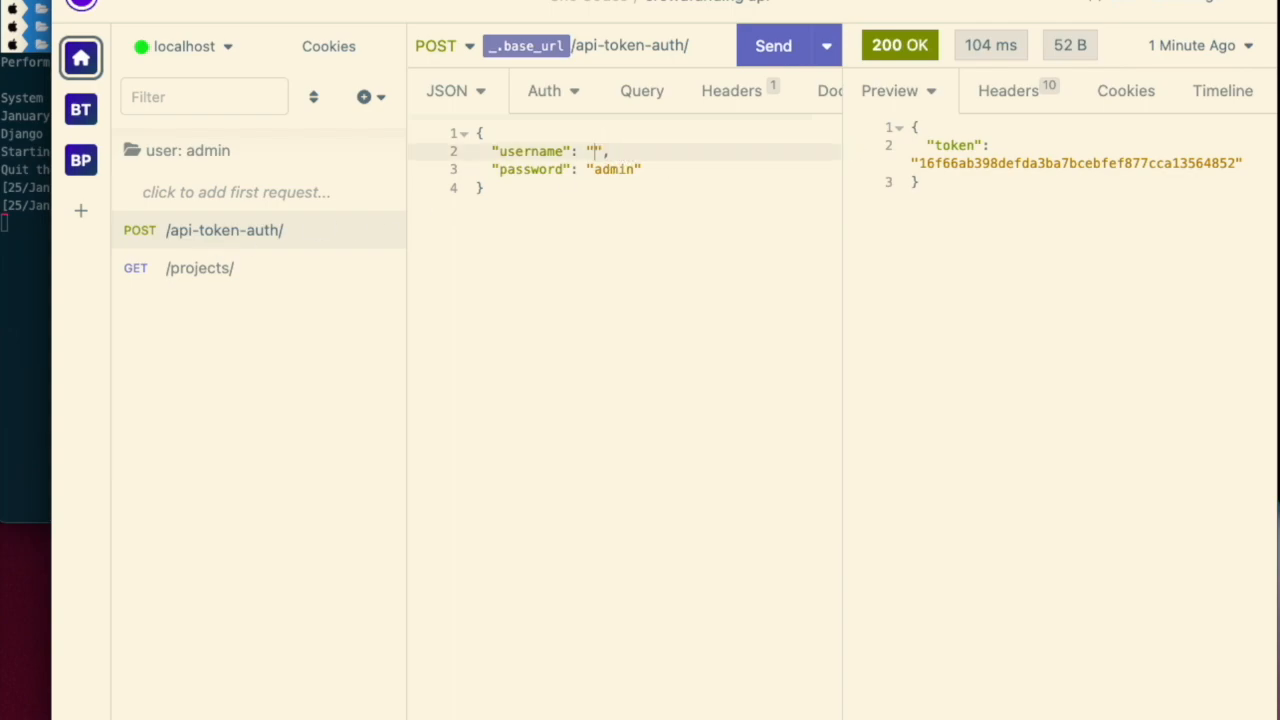
{"action": "key", "text": "ctrl+space"}
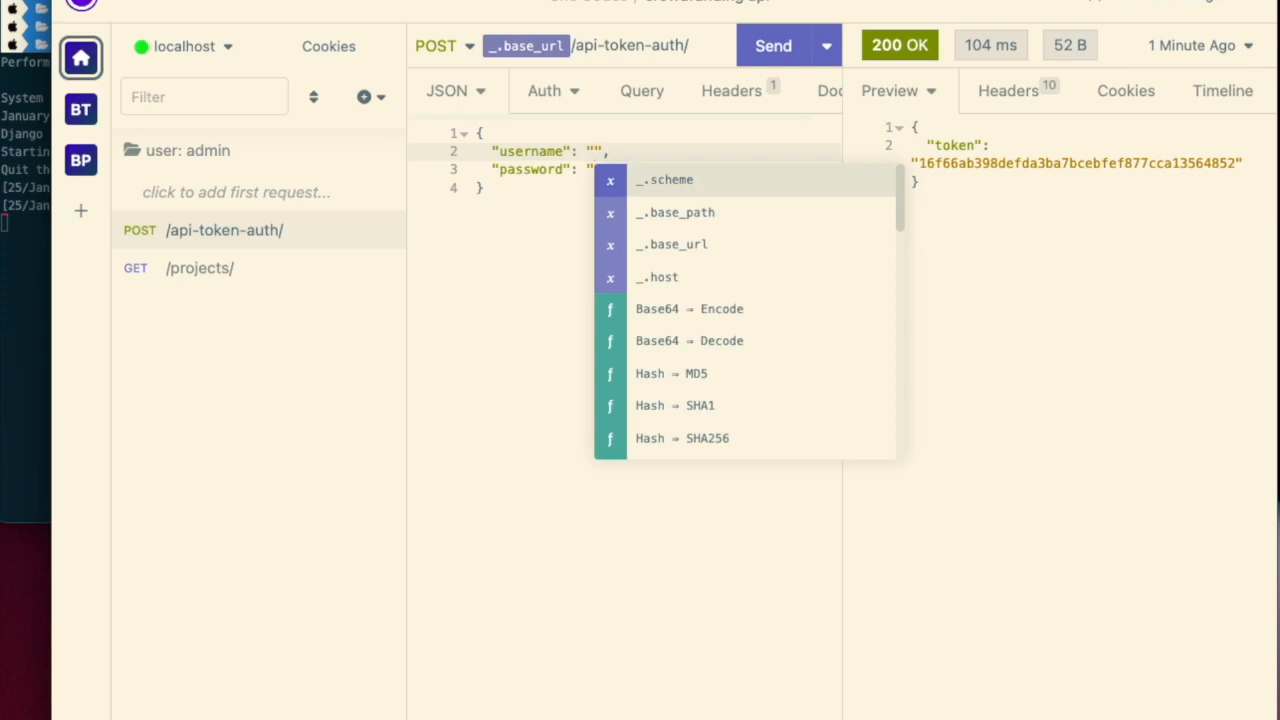
{"action": "type", "text": "user"}
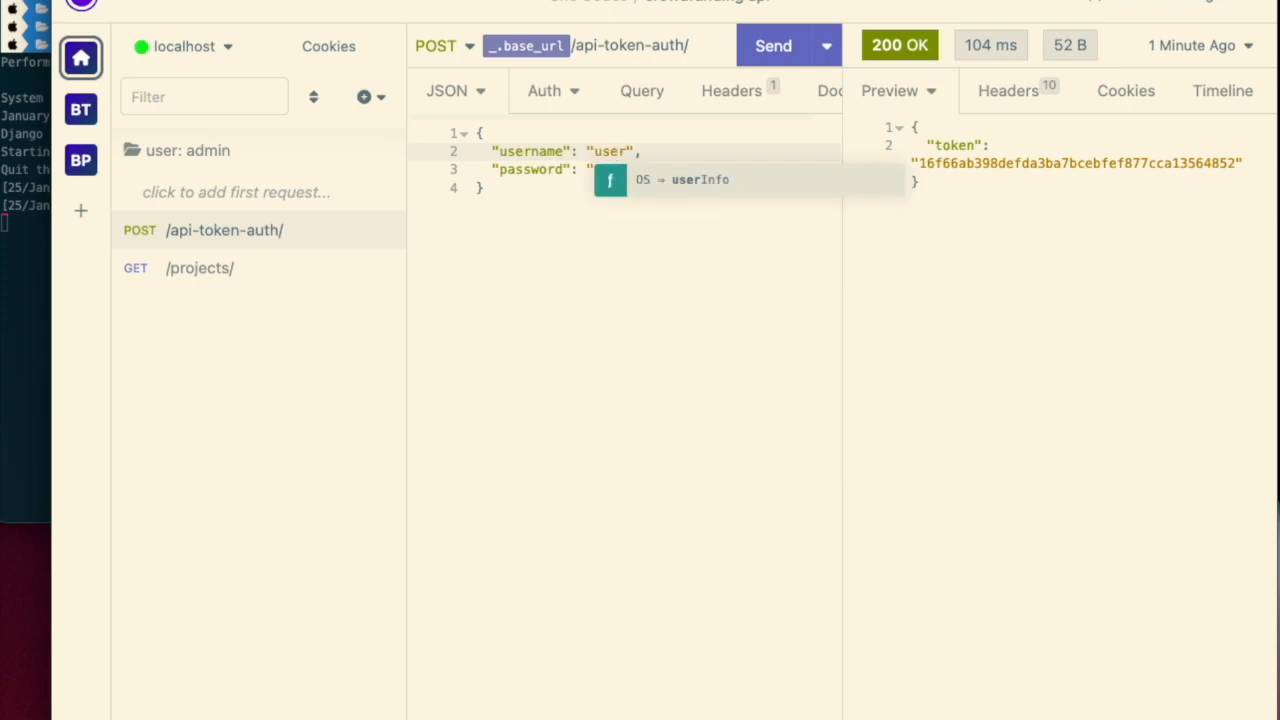
{"action": "key", "text": "BackSpace"}
{"action": "key", "text": "BackSpace"}
{"action": "key", "text": "BackSpace"}
{"action": "key", "text": "BackSpace"}
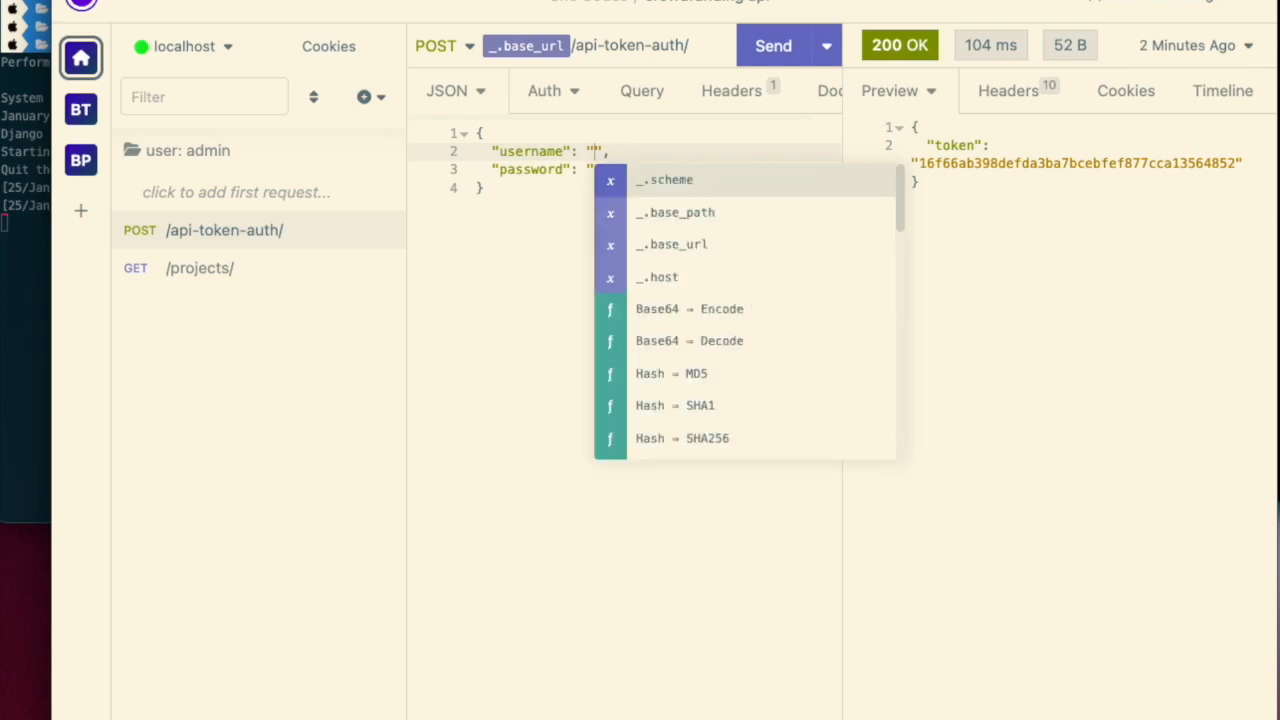
- Move the /api-token-auth/ request into the user: admin folder
{"action": "left_click", "coordinate": [386, 478]}
{"action": "left_click", "coordinate": [229, 407]}
{"action": "left_click_drag", "start_coordinate": [235, 232], "coordinate": [262, 196]}
{"action": "left_click", "coordinate": [257, 201]}
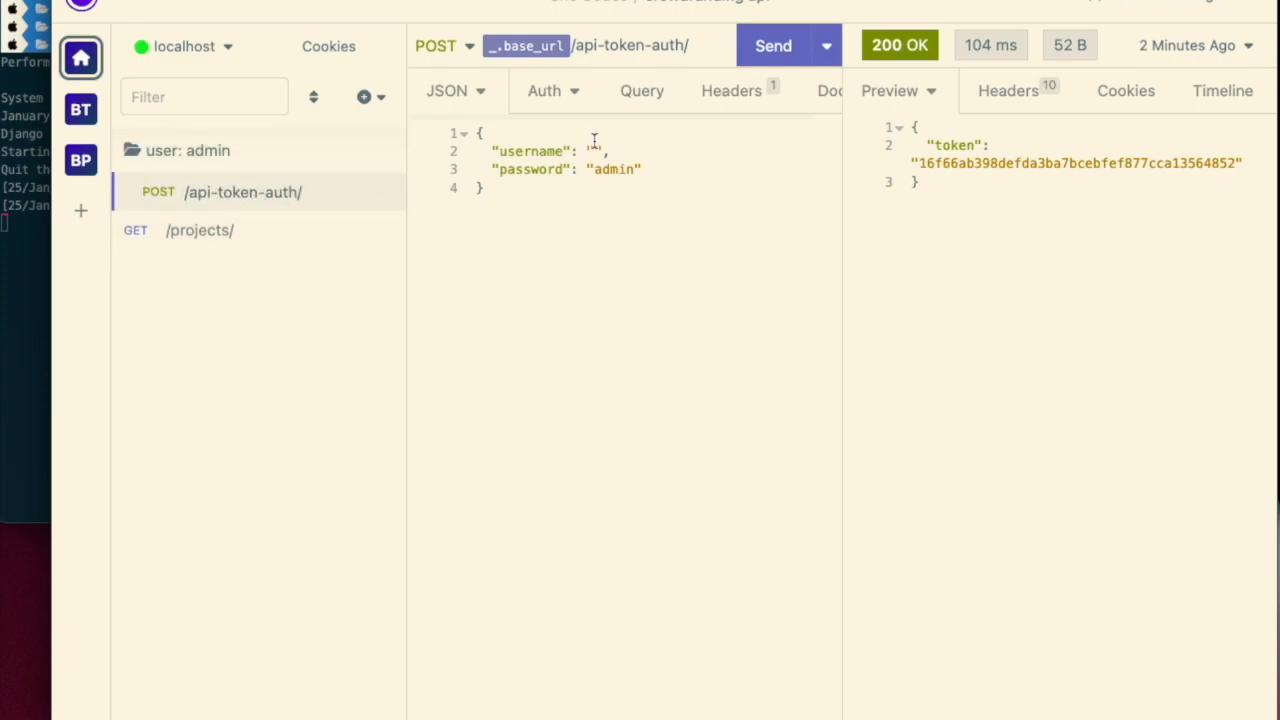
{"action": "left_click", "coordinate": [594, 151]}
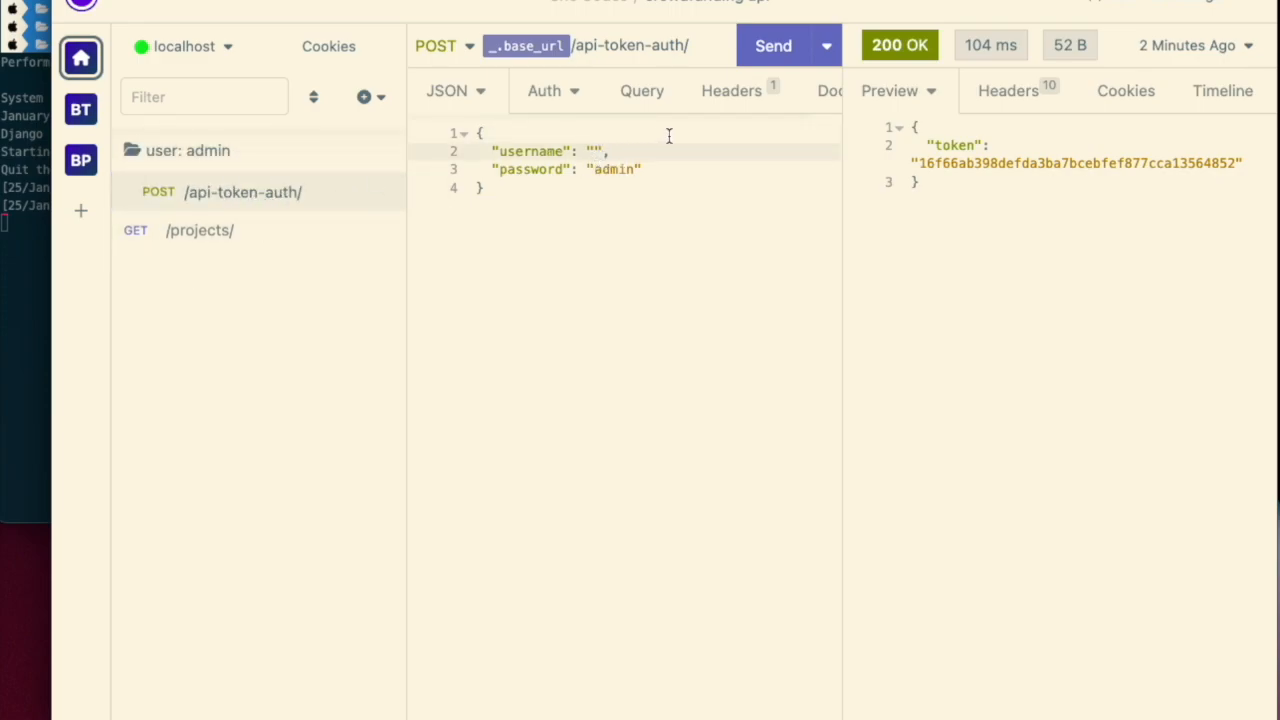
{"action": "type", "text": "user"}
{"action": "key", "text": "BackSpace"}
{"action": "key", "text": "BackSpace"}
{"action": "key", "text": "BackSpace"}
{"action": "key", "text": "BackSpace"}
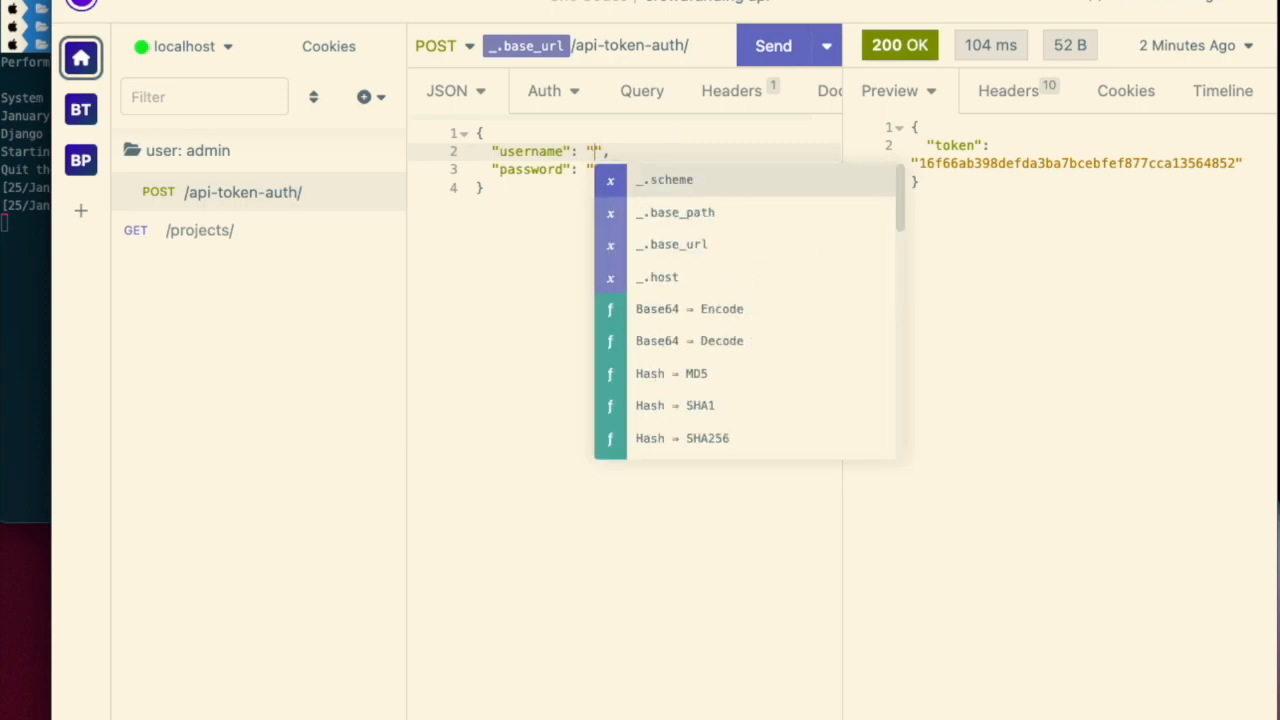
{"action": "type", "text": "user"}
{"action": "key", "text": "BackSpace"}
{"action": "key", "text": "BackSpace"}
{"action": "key", "text": "BackSpace"}
{"action": "key", "text": "BackSpace"}
{"action": "key", "text": "Escape"}
{"action": "key", "text": "ctrl+space"}
{"action": "type", "text": "user"}
{"action": "key", "text": "BackSpace"}
{"action": "key", "text": "BackSpace"}
{"action": "key", "text": "BackSpace"}
{"action": "key", "text": "BackSpace"}
- Open the user: admin folder's environment overrides to review its keys, then close them
{"action": "left_click", "coordinate": [233, 188]}
{"action": "right_click", "coordinate": [240, 152]}
{"action": "left_click", "coordinate": [267, 441]}
{"action": "left_click", "coordinate": [569, 243]}
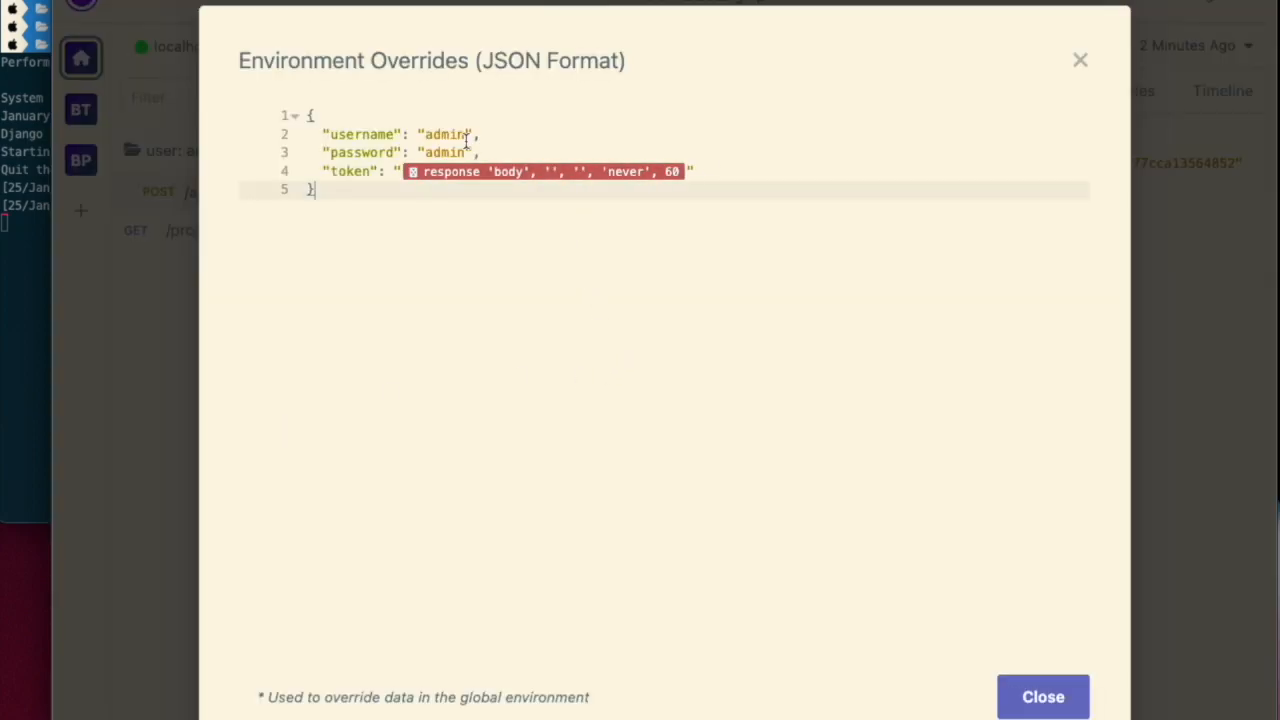
{"action": "left_click", "coordinate": [1063, 700]}
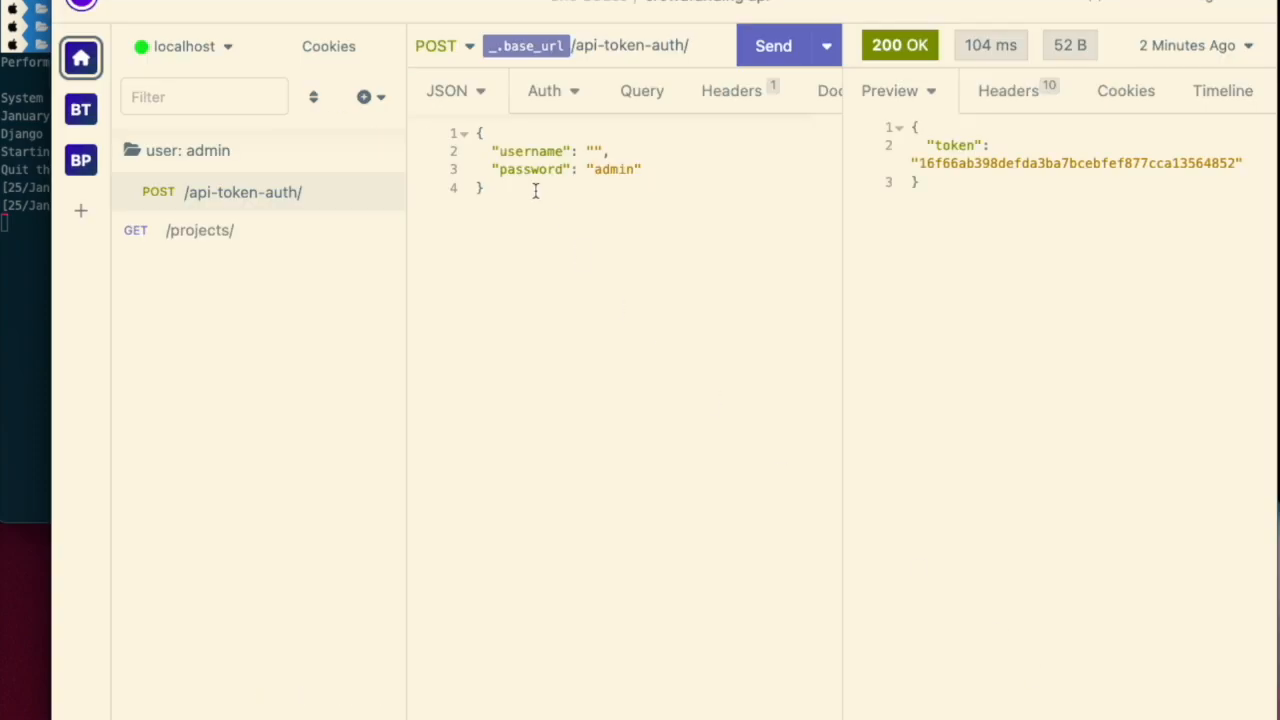
- Set the username value in the /api-token-auth/ body to the {{ _.username }} environment variable
{"action": "left_click", "coordinate": [593, 151]}
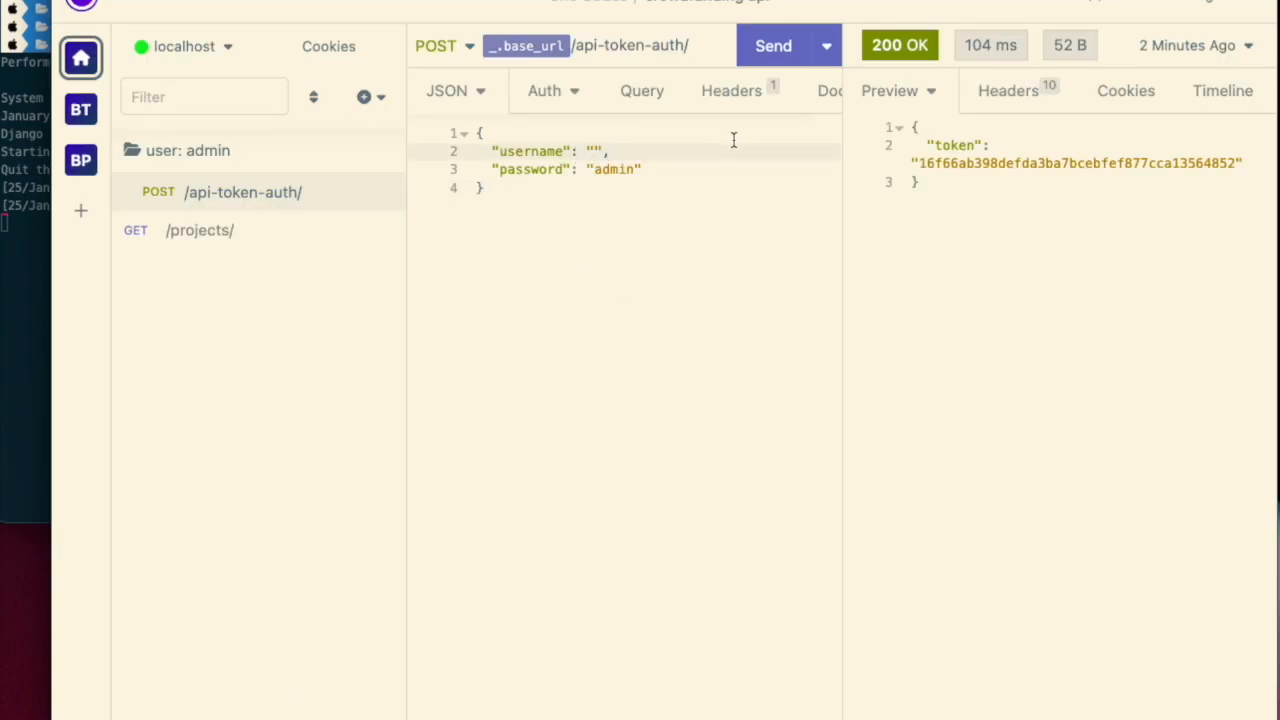
{"action": "key", "text": "ctrl+space"}
{"action": "type", "text": "user"}
{"action": "key", "text": "BackSpace"}
{"action": "key", "text": "BackSpace"}
{"action": "key", "text": "BackSpace"}
{"action": "key", "text": "BackSpace"}
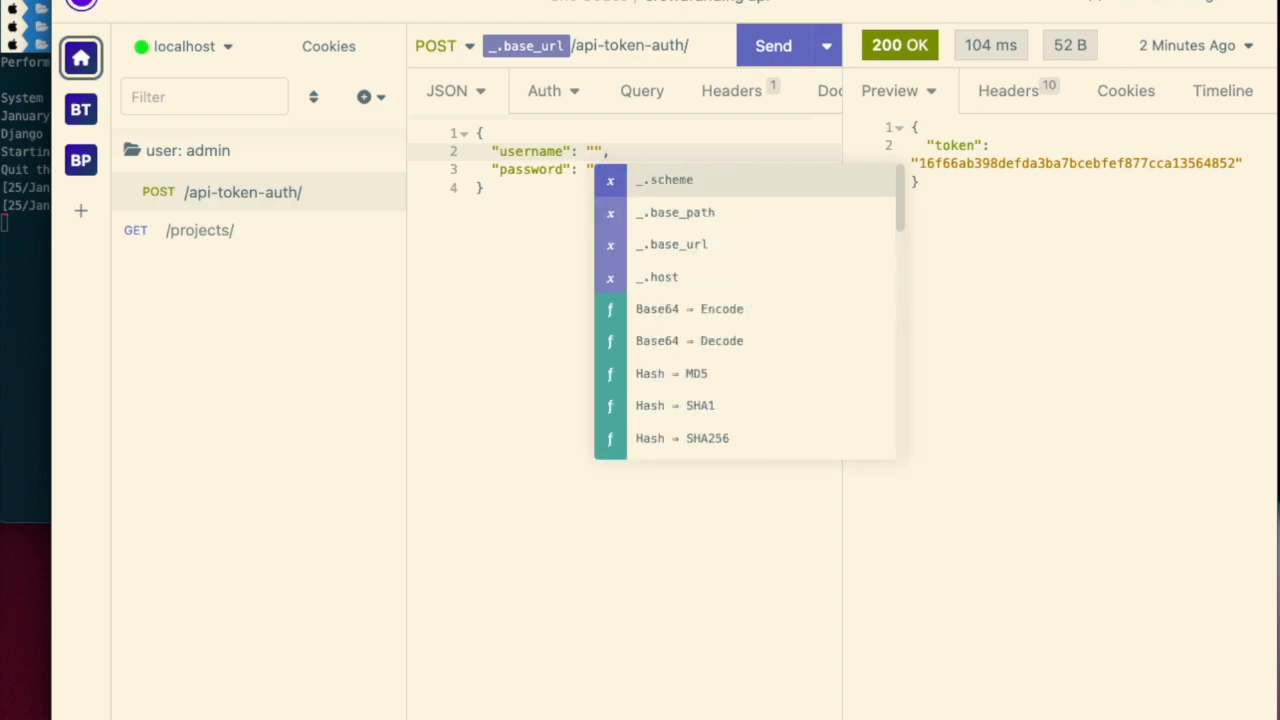
{"action": "type", "text": "_"}
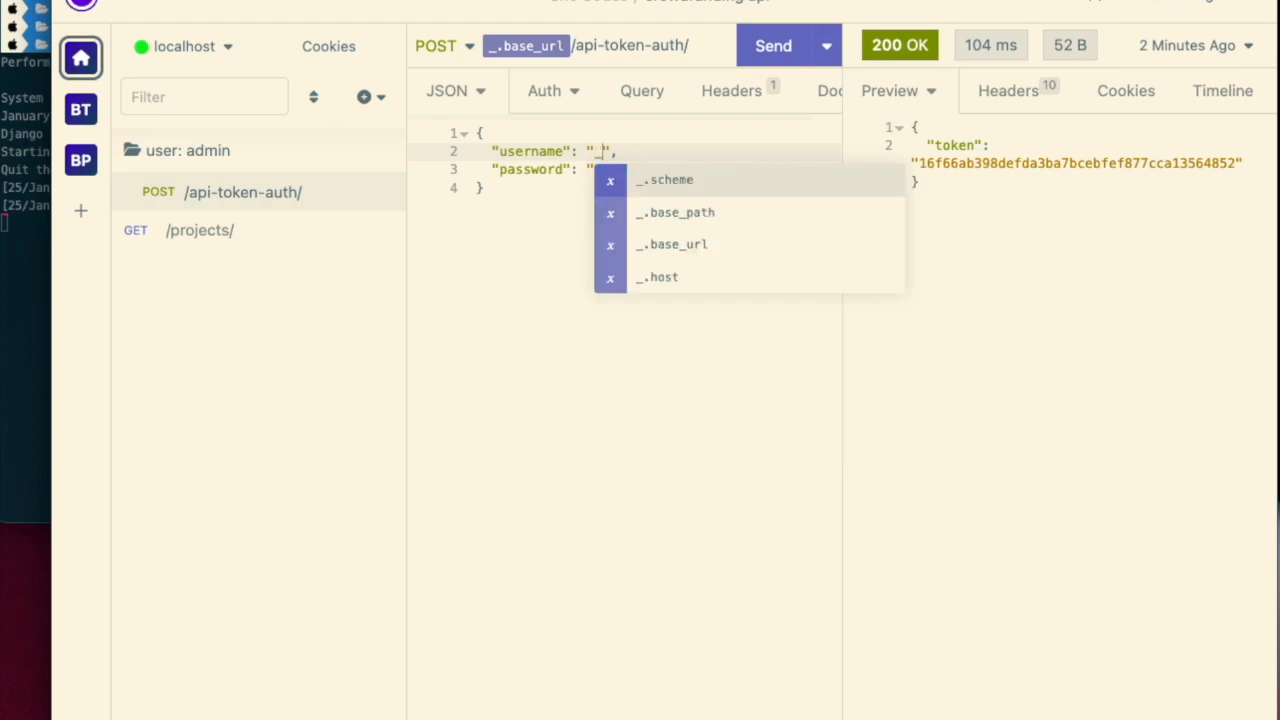
{"action": "key", "text": "BackSpace"}
{"action": "type", "text": "{{"}
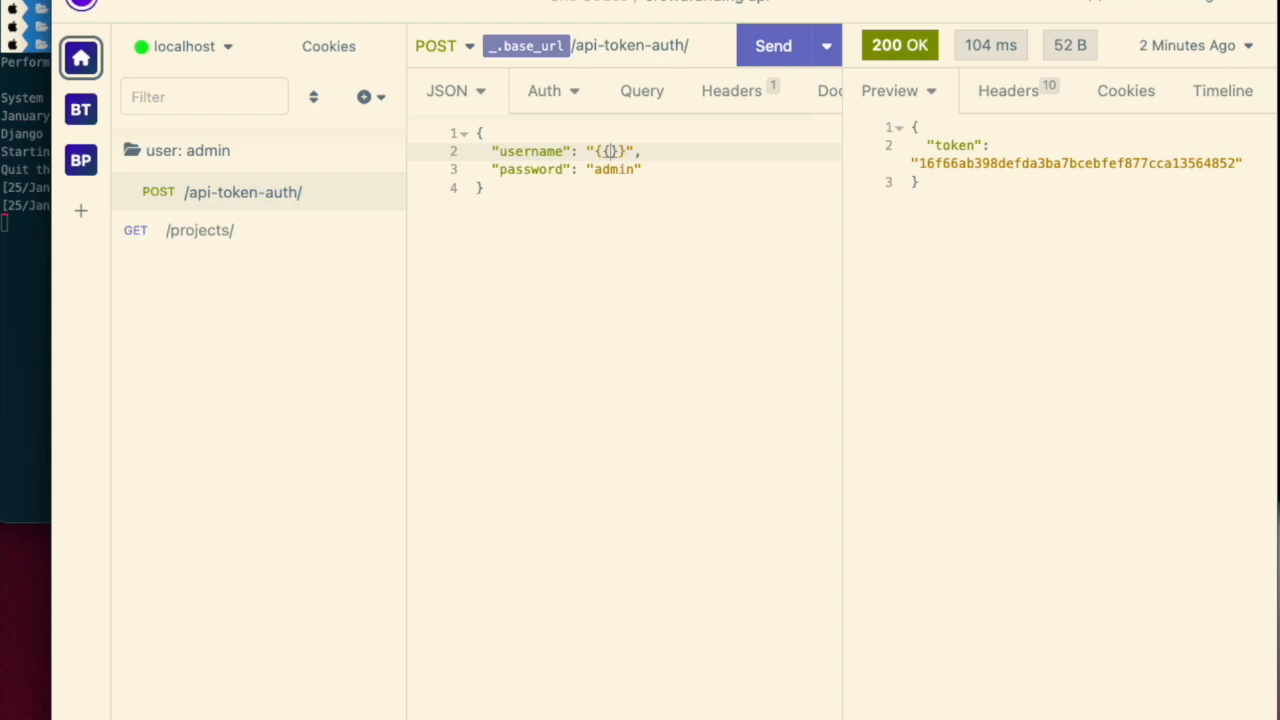
{"action": "type", "text": "_.username"}
{"action": "left_click", "coordinate": [582, 200]}
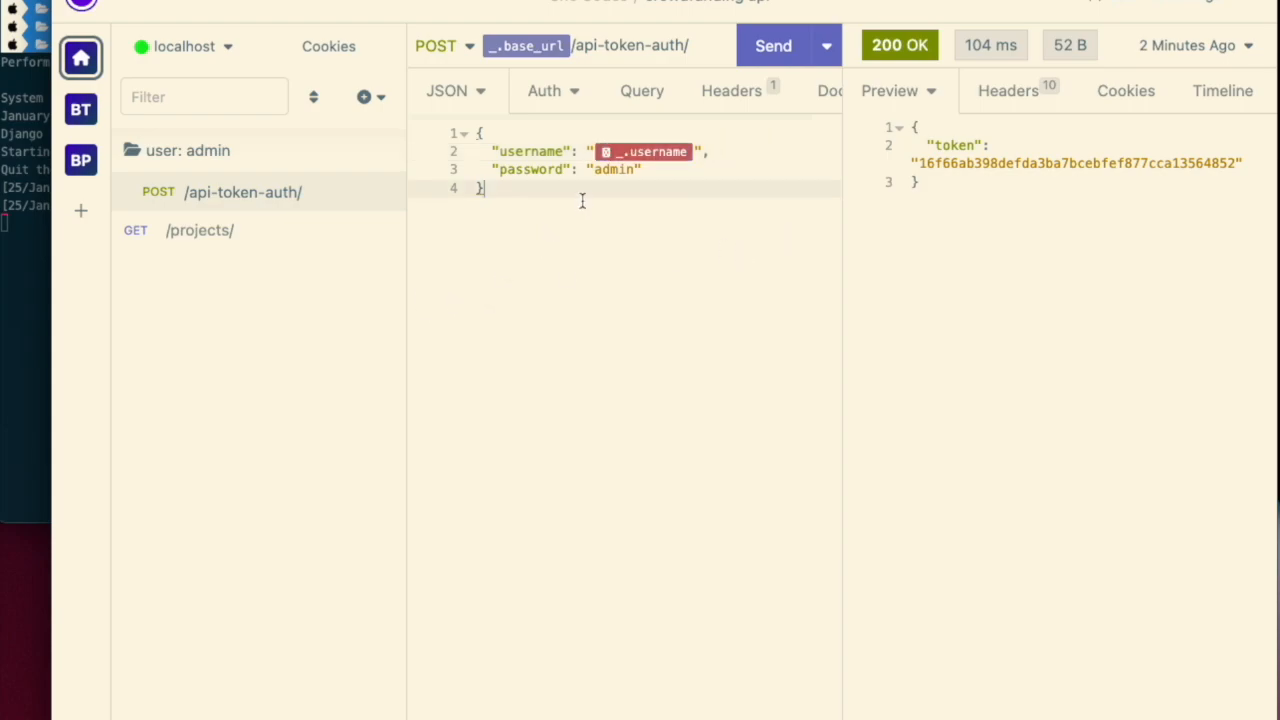
{"action": "left_click", "coordinate": [628, 156]}
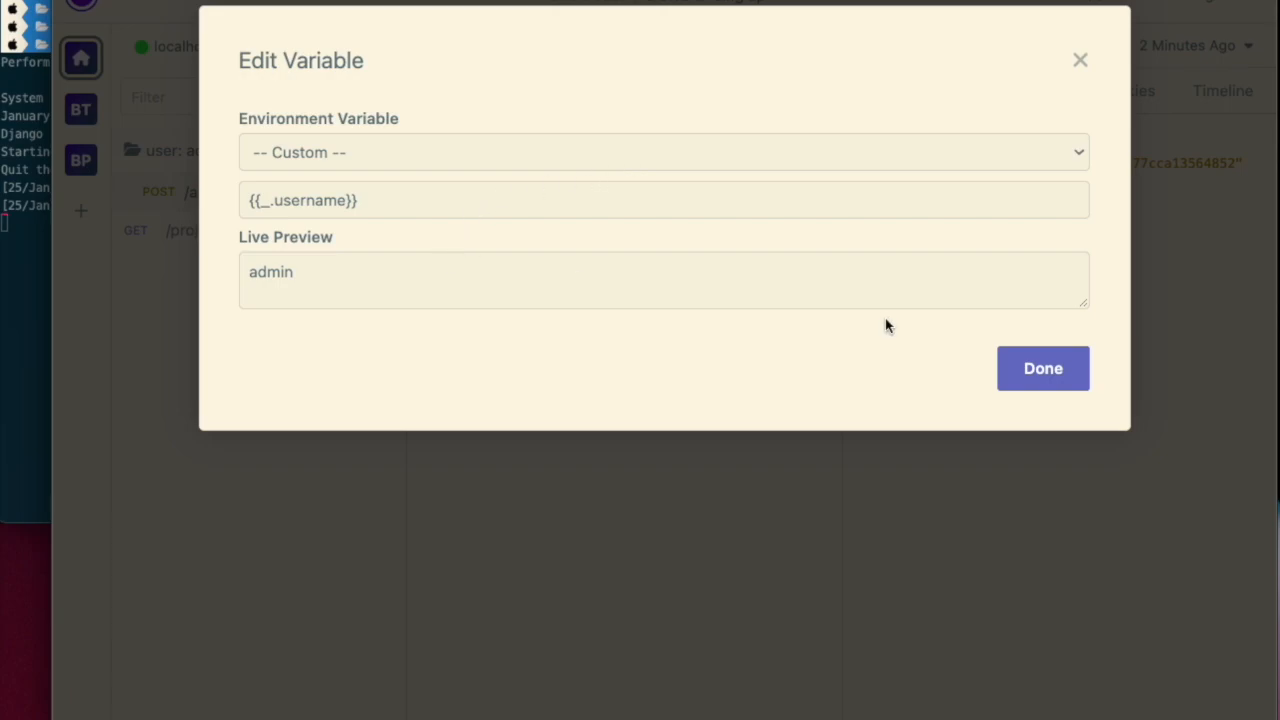
{"action": "left_click", "coordinate": [1032, 362]}
- Replace the password value in the body with the _.password environment variable
{"action": "double_click", "coordinate": [614, 170]}
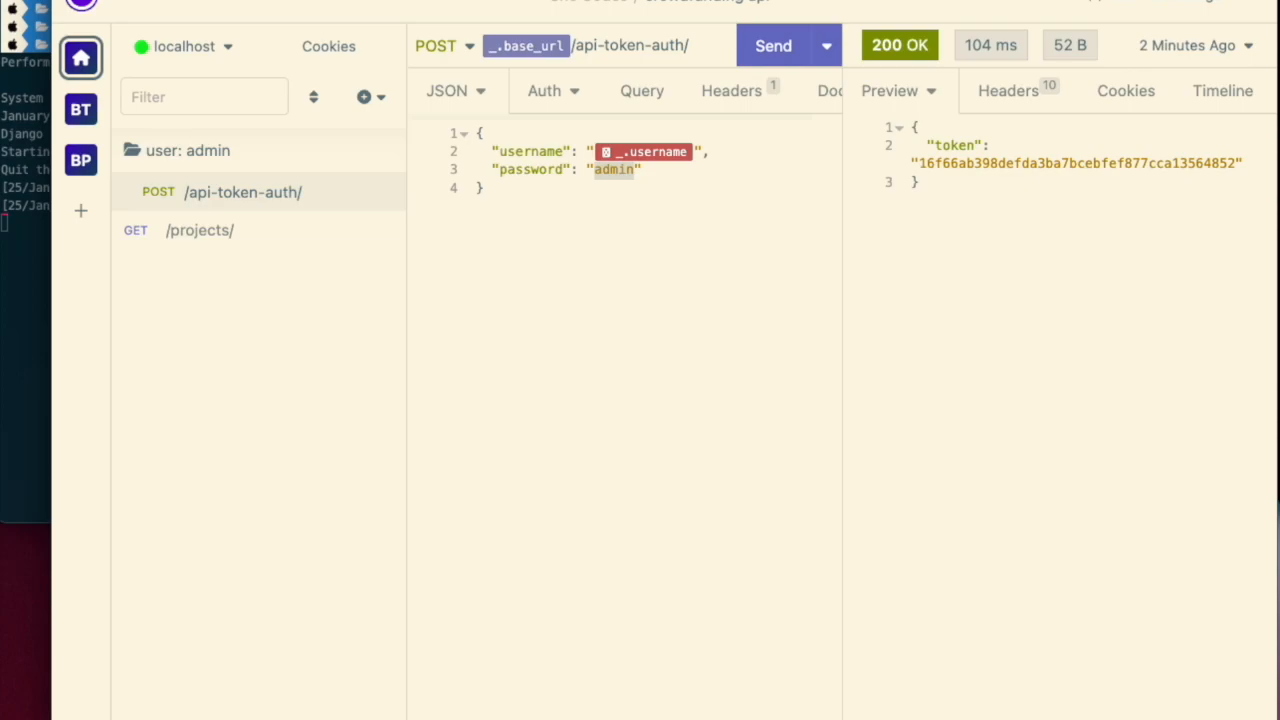
{"action": "left_click", "coordinate": [585, 220]}
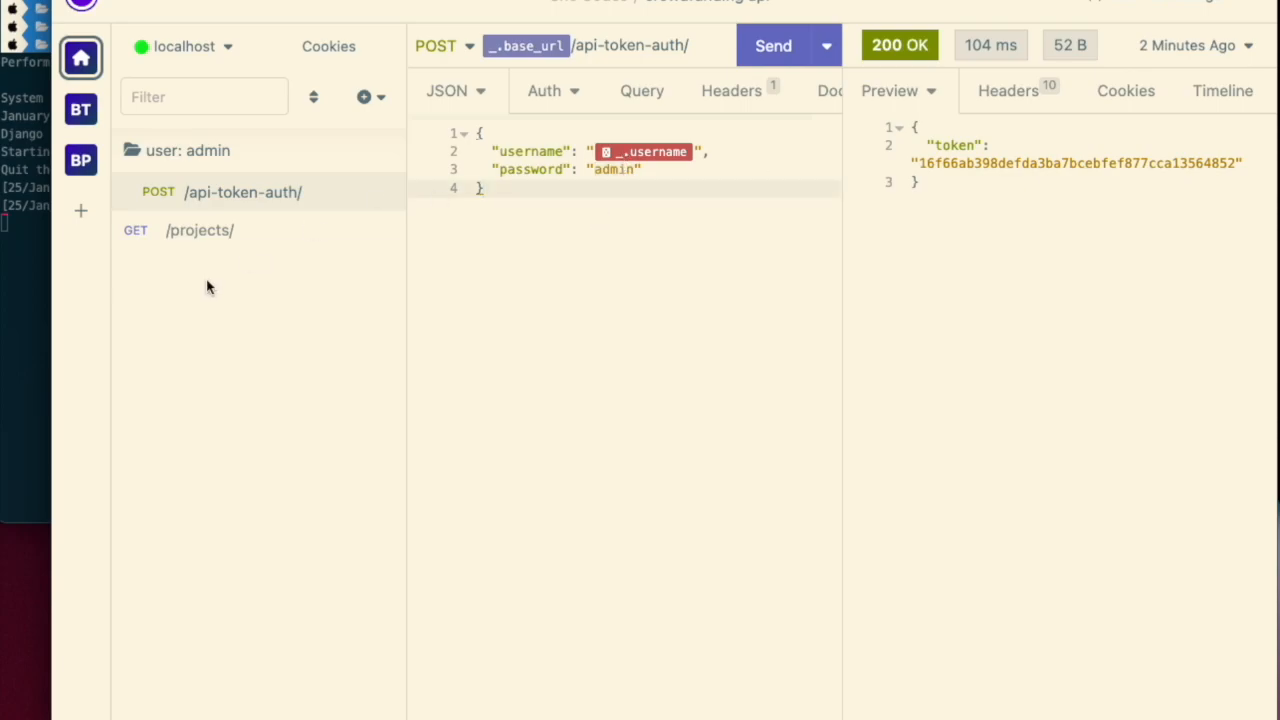
{"action": "left_click", "coordinate": [230, 232]}
{"action": "left_click", "coordinate": [277, 201]}
{"action": "double_click", "coordinate": [628, 169]}
{"action": "key", "text": "BackSpace"}
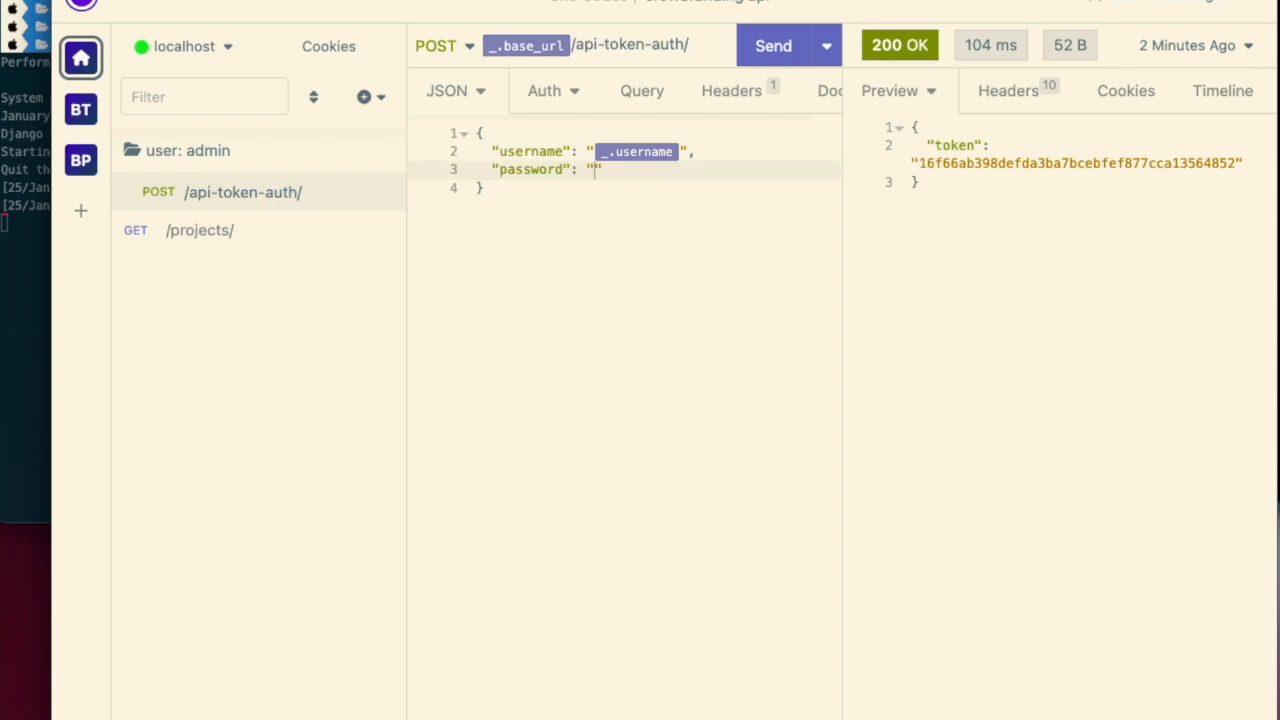
{"action": "key", "text": "ctrl+space"}
{"action": "type", "text": "pas"}
{"action": "key", "text": "Return"}
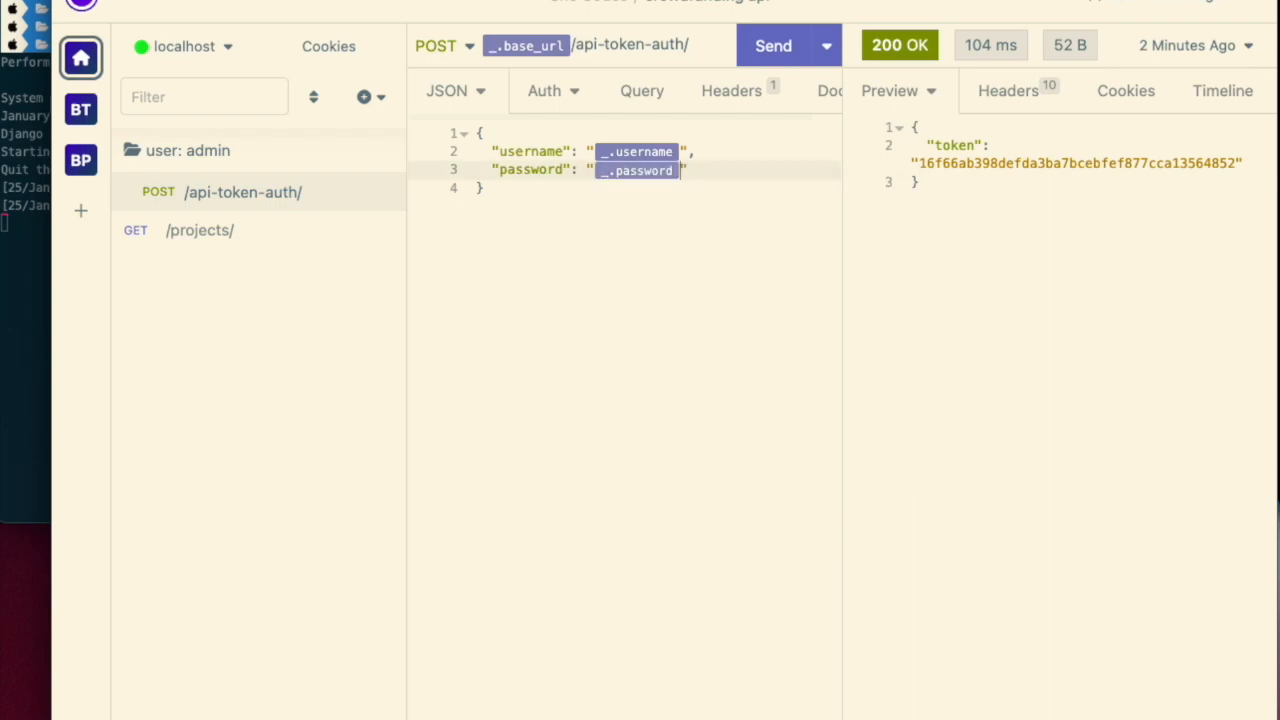
- Send the /api-token-auth/ request
{"action": "left_click", "coordinate": [799, 58]}
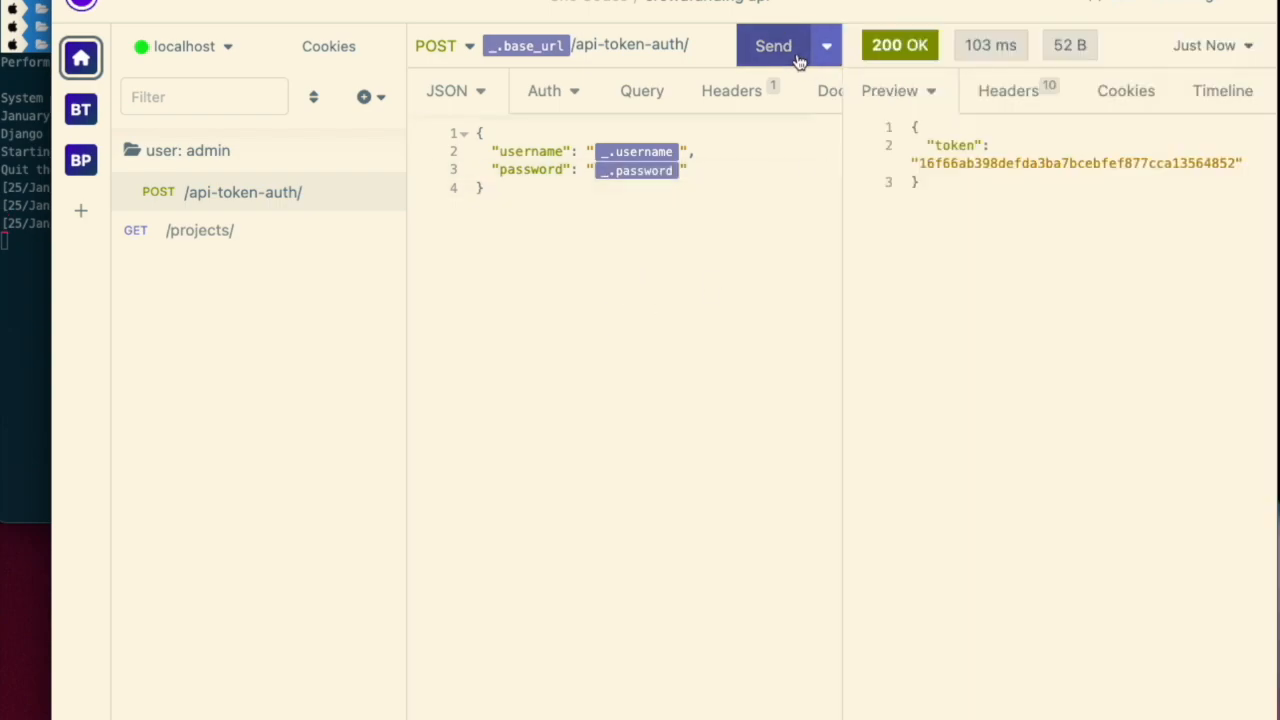
{"action": "left_click", "coordinate": [775, 283]}
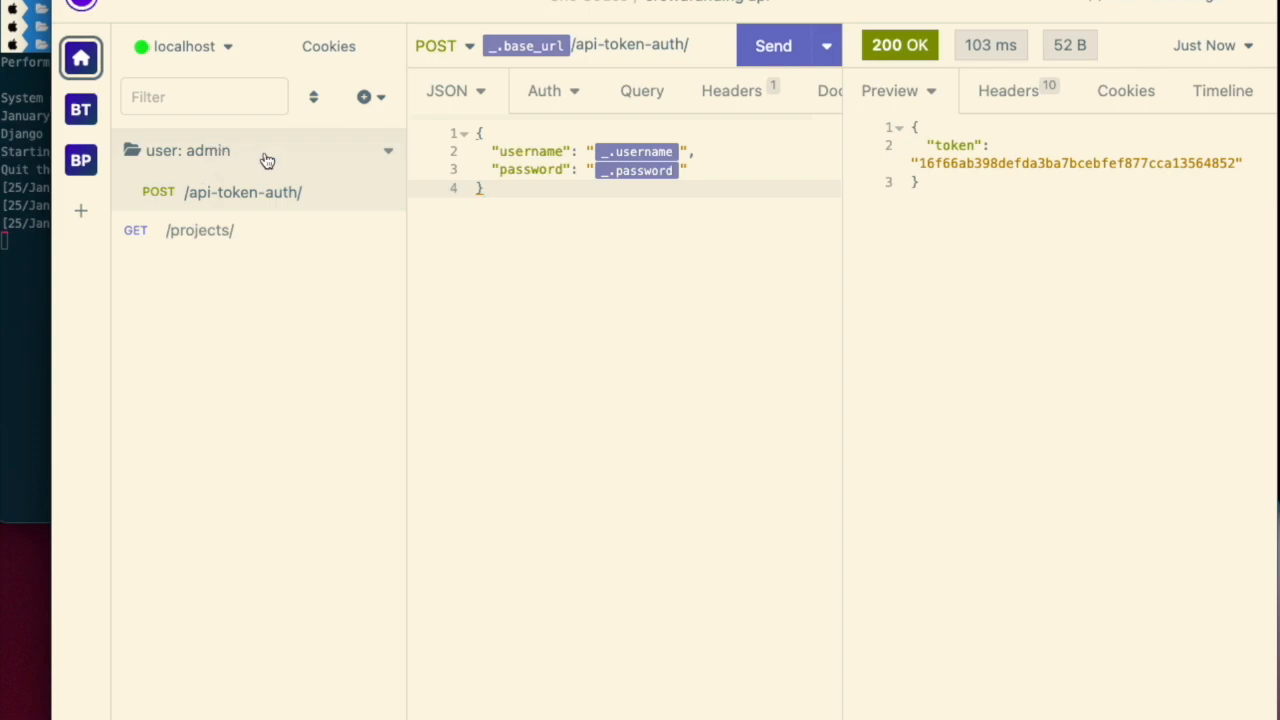
{"action": "left_click", "coordinate": [256, 328]}
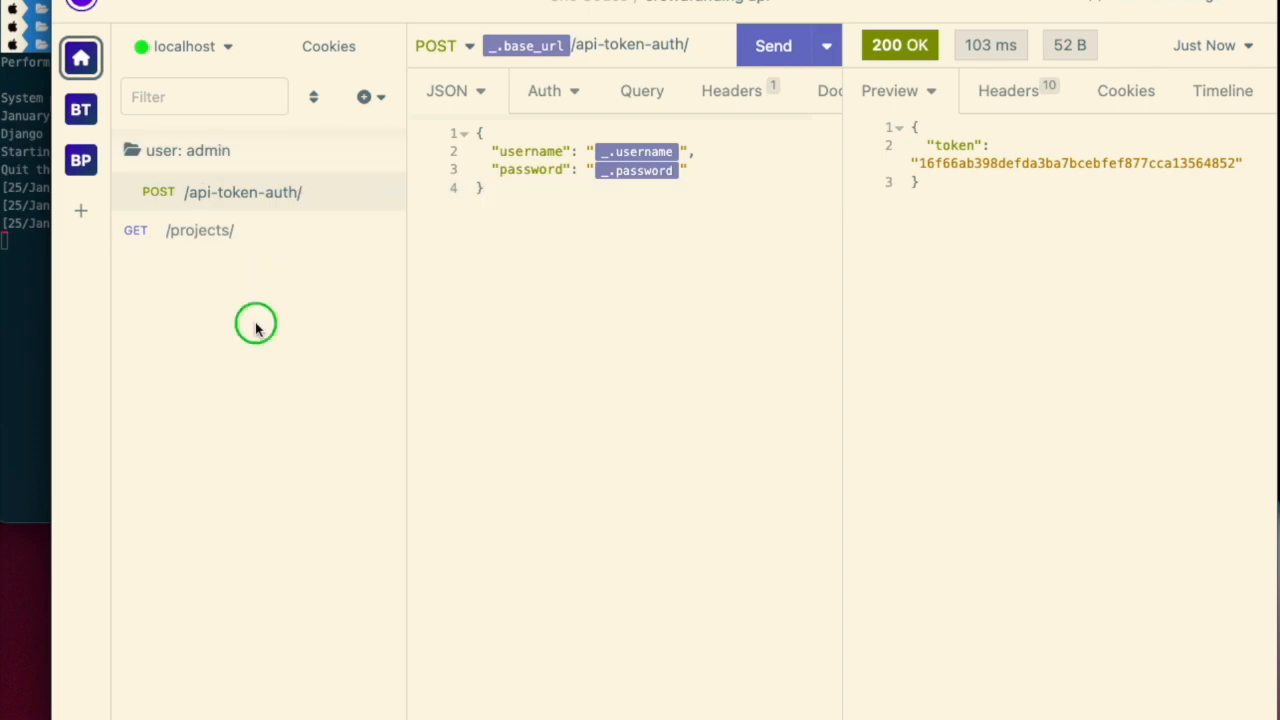
- Create a new HTTP request and set its method to POST
{"action": "left_click", "coordinate": [371, 97]}
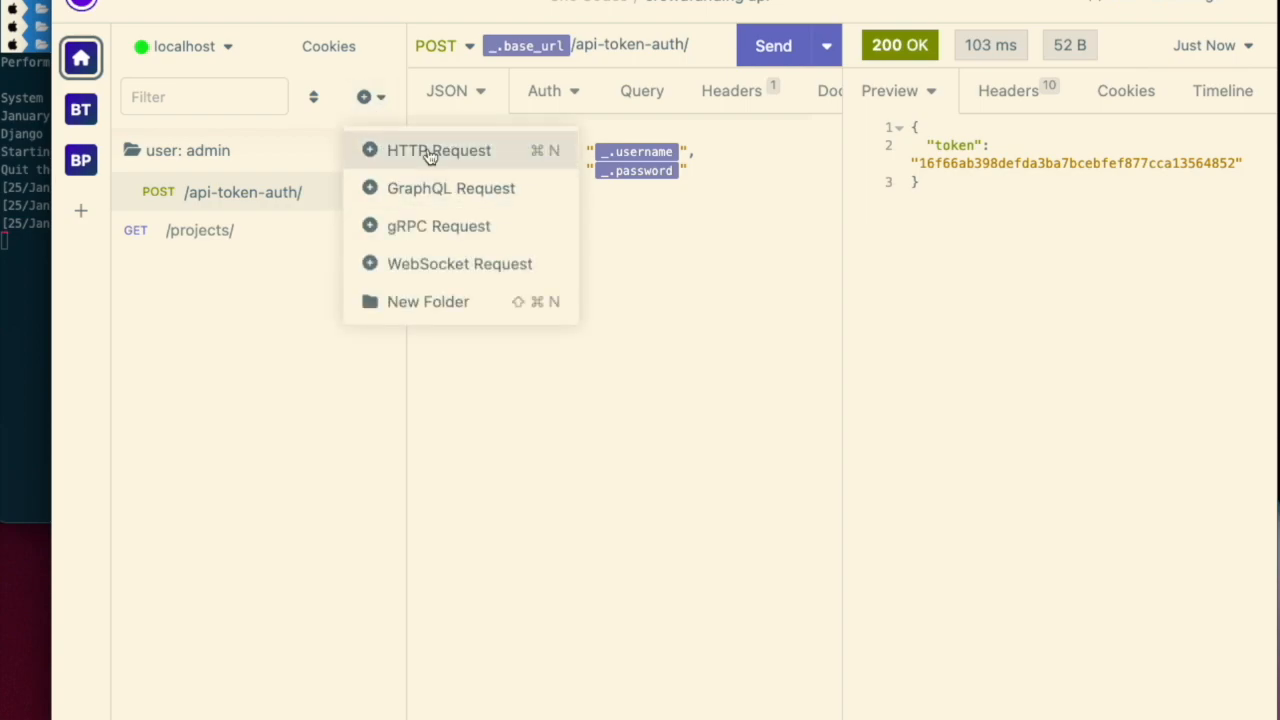
{"action": "left_click", "coordinate": [428, 155]}
{"action": "left_click", "coordinate": [450, 50]}
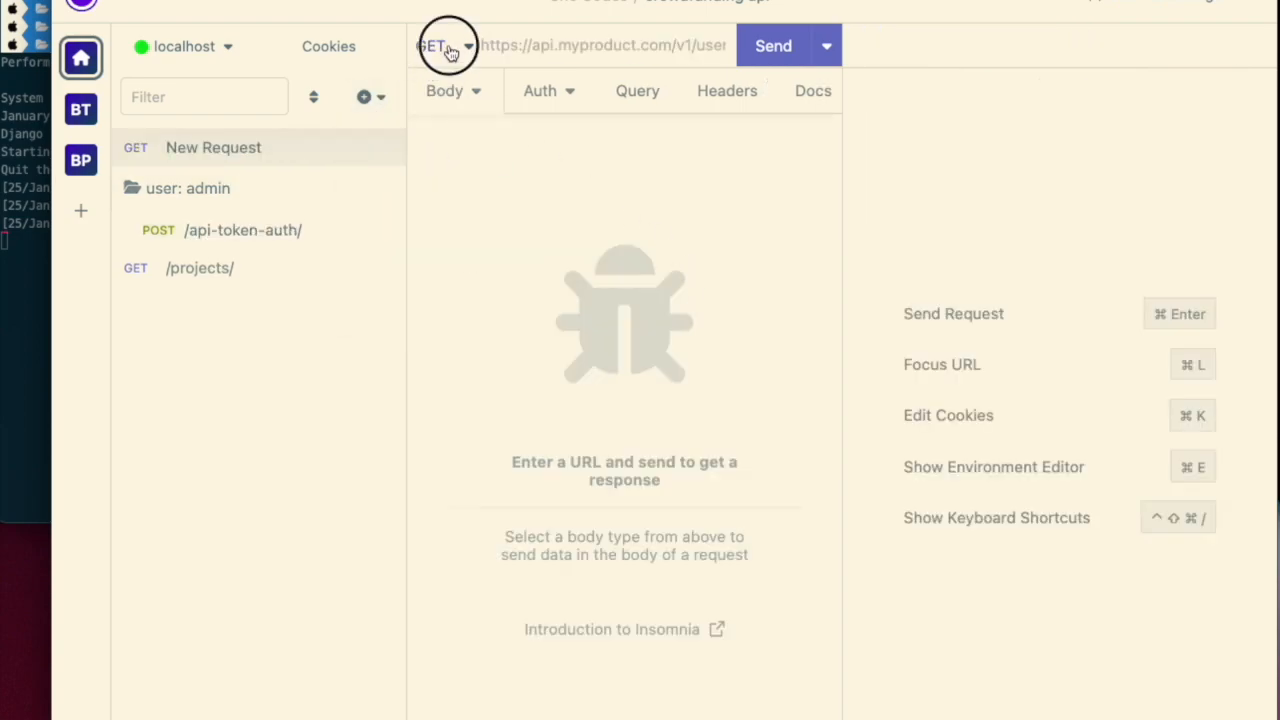
{"action": "left_click", "coordinate": [458, 131]}
- Set the new request's URL to {{ _.base_url }}/projects/ from the autocomplete suggestions
{"action": "left_click", "coordinate": [515, 47]}
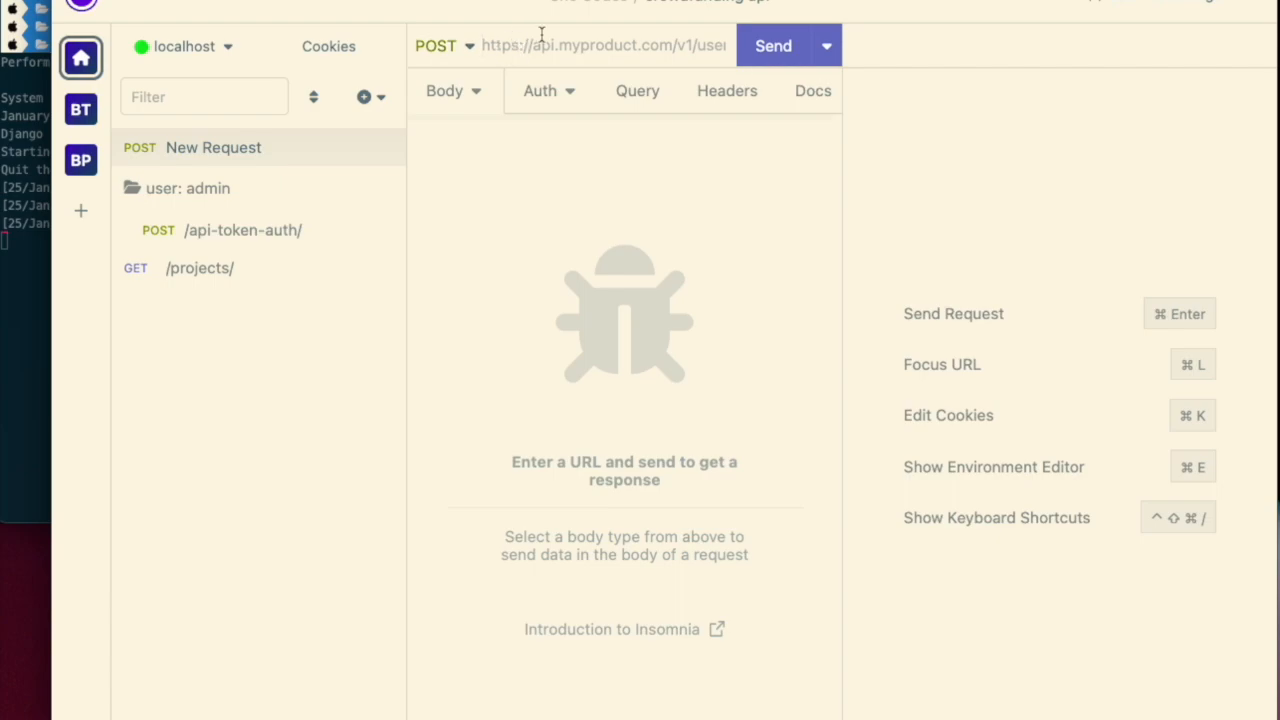
{"action": "key", "text": "ctrl+space"}
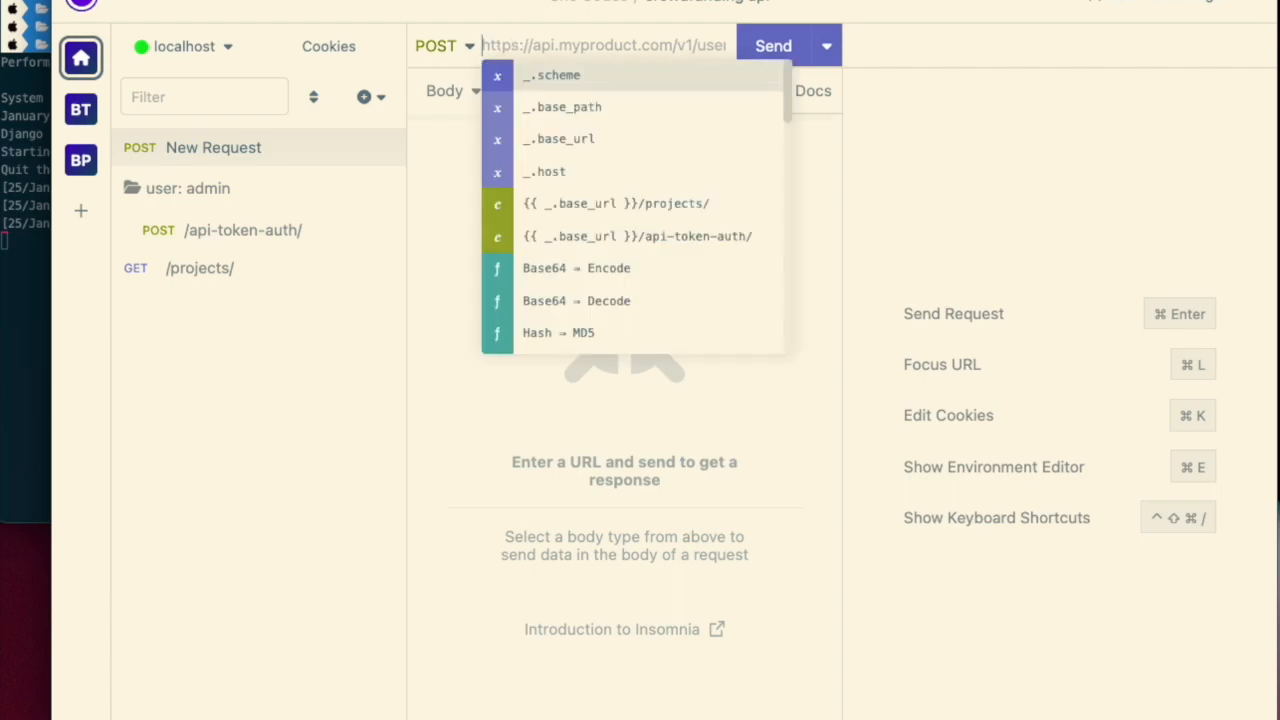
{"action": "key", "text": "Down"}
{"action": "key", "text": "Down"}
{"action": "key", "text": "Return"}
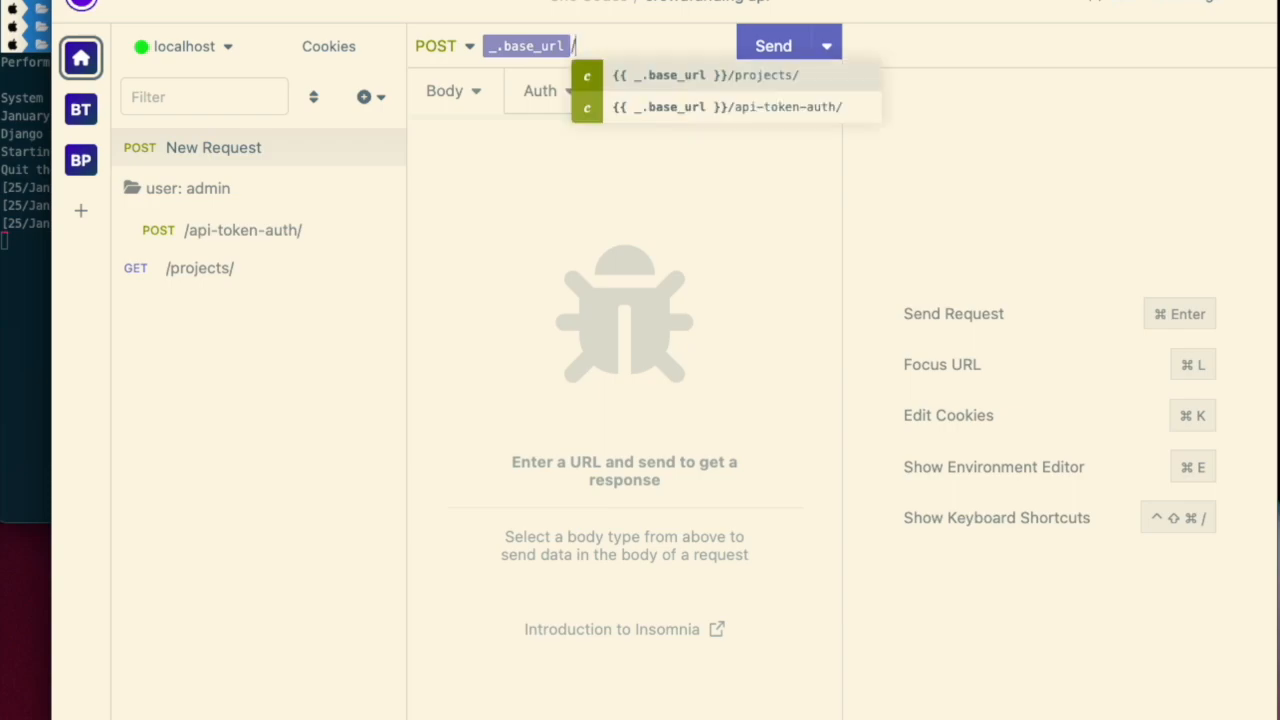
{"action": "key", "text": "Return"}
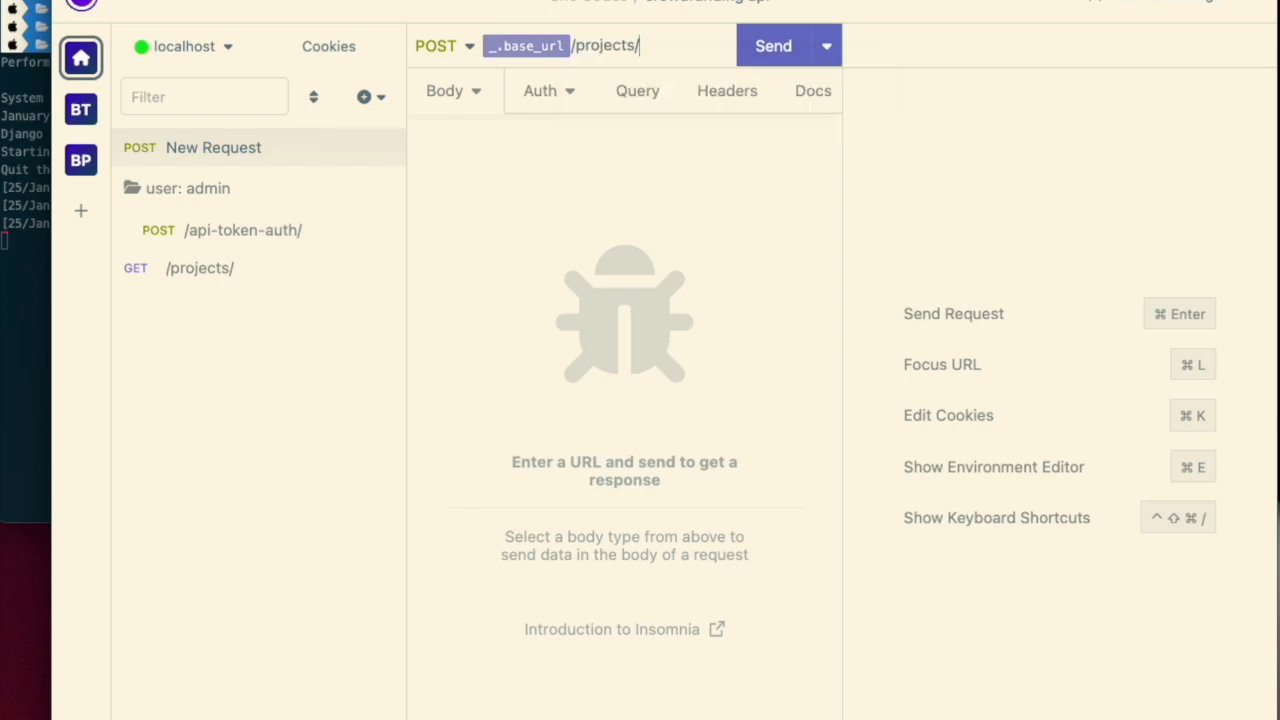
- Set the request body type to JSON and start an empty object
{"action": "left_click", "coordinate": [450, 90]}
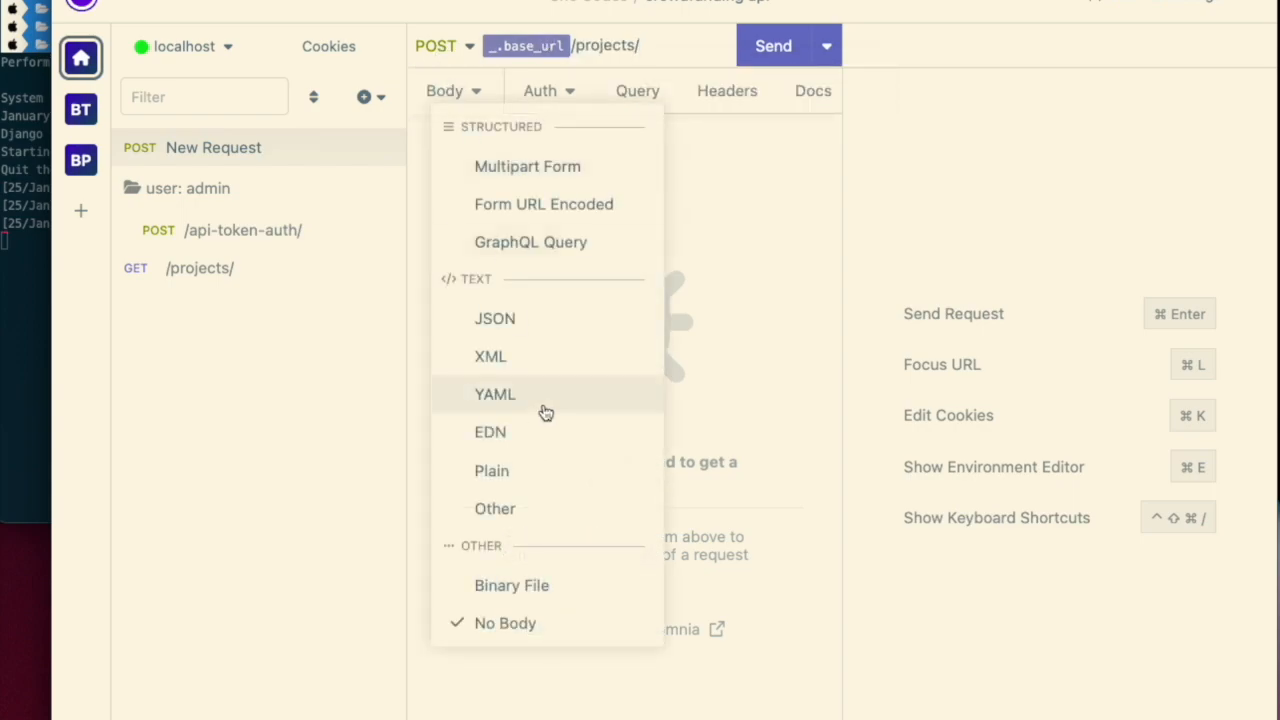
{"action": "left_click", "coordinate": [540, 331]}
{"action": "type", "text": "{"}
{"action": "key", "text": "Return"}
- Copy the first project's fields from the GET /projects/ response and return to the new request
{"action": "left_click", "coordinate": [266, 280]}
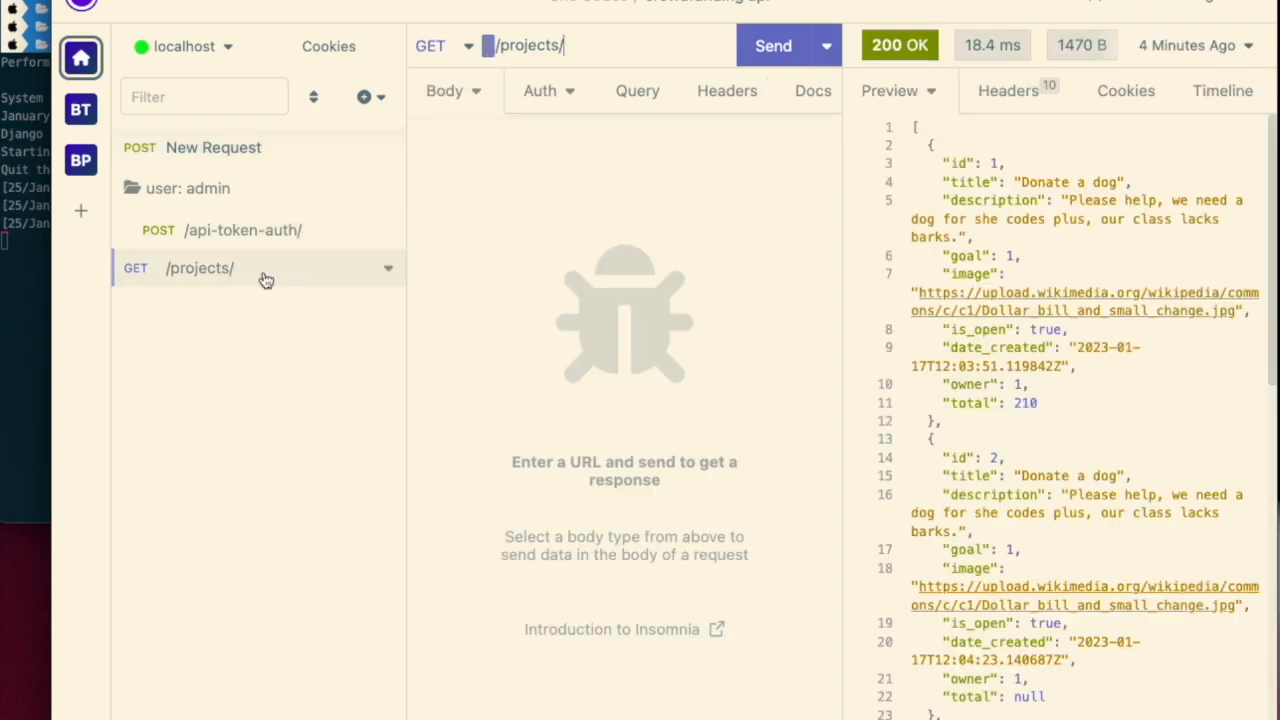
{"action": "left_click_drag", "start_coordinate": [1040, 403], "coordinate": [861, 168]}
{"action": "key", "text": "super+c"}
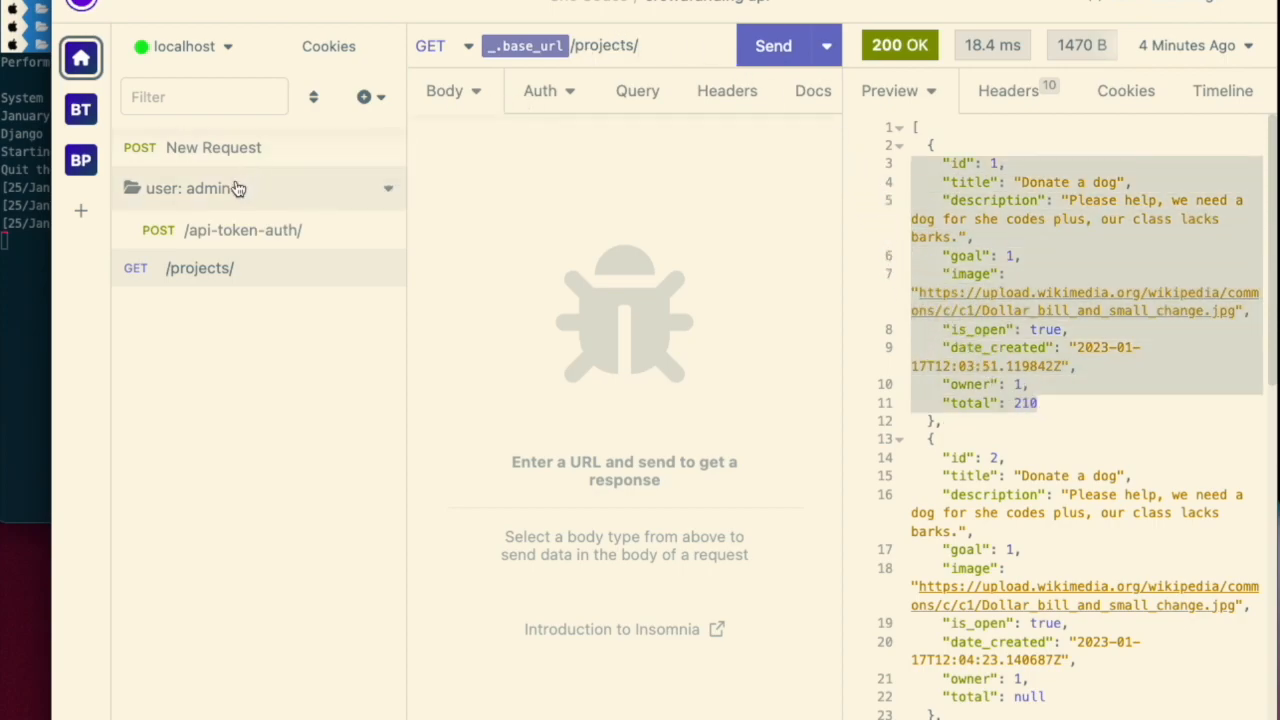
{"action": "left_click", "coordinate": [234, 149]}
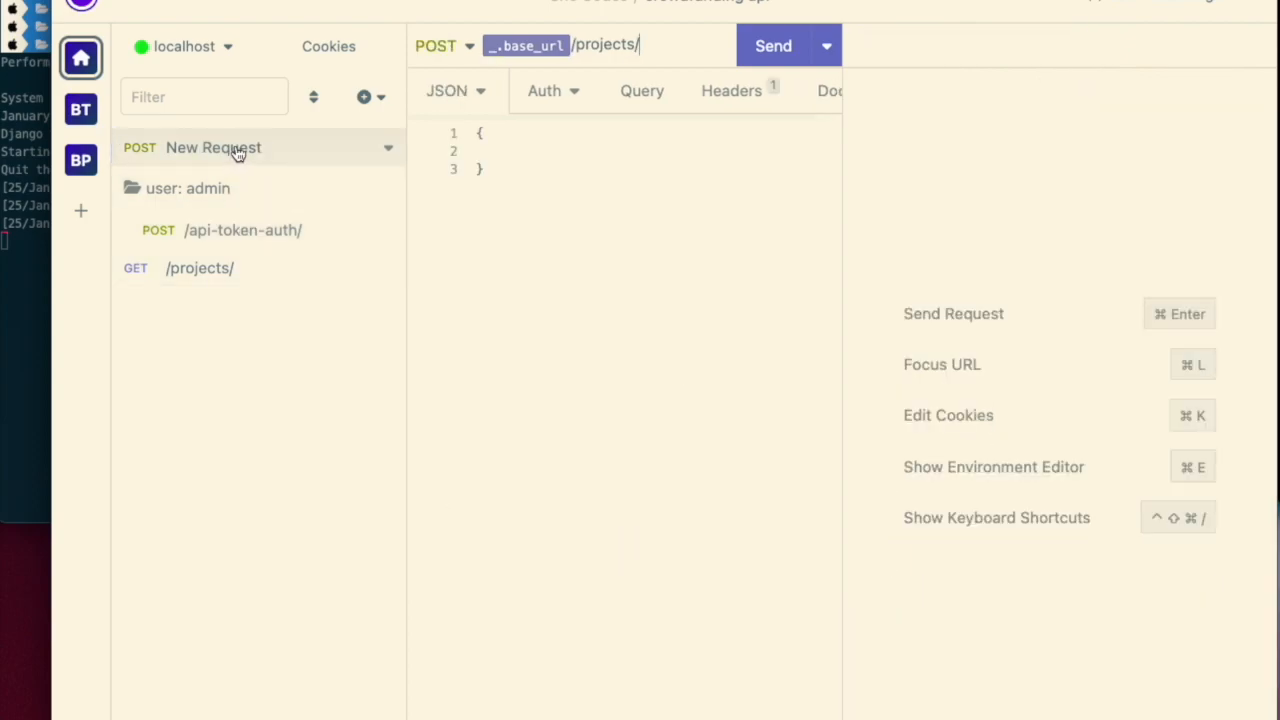
- Rename the new request to /projects/
{"action": "double_click", "coordinate": [238, 147]}
{"action": "type", "text": "/projke"}
{"action": "type", "text": "ts/"}
- Paste the copied project fields into the JSON body
{"action": "left_click", "coordinate": [565, 152]}
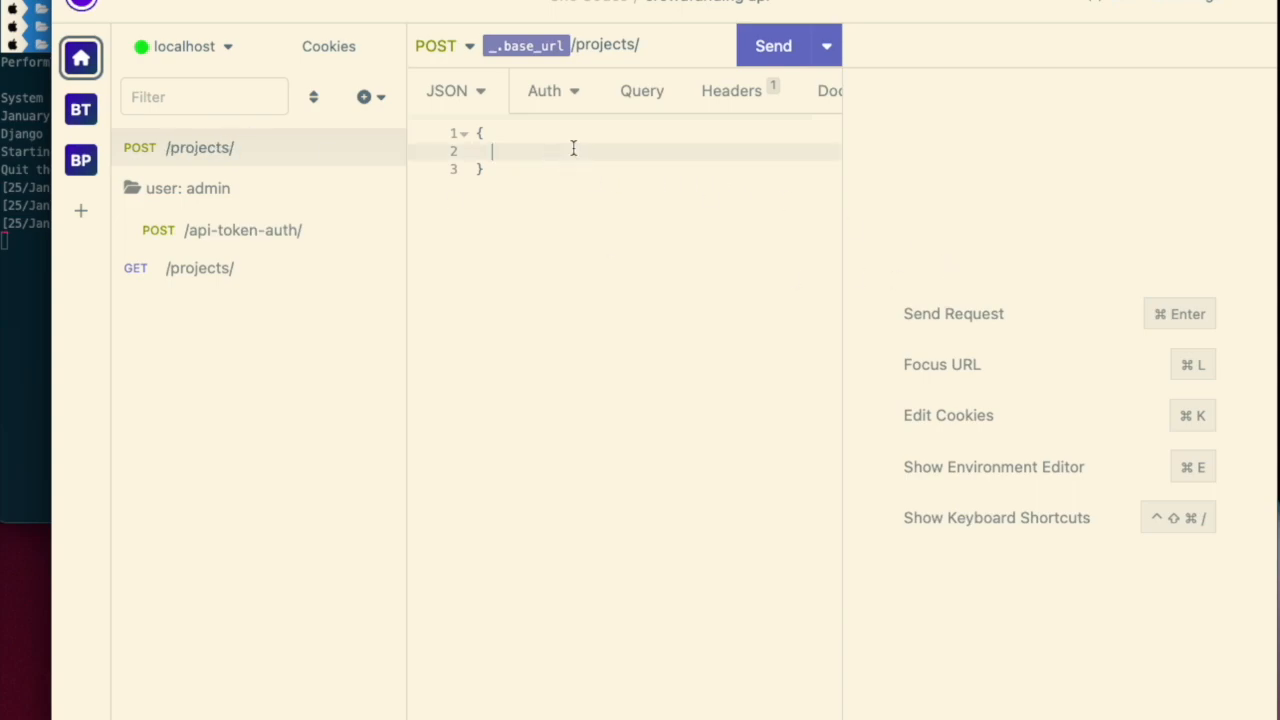
{"action": "key", "text": "super+v"}
{"action": "left_click", "coordinate": [637, 156]}
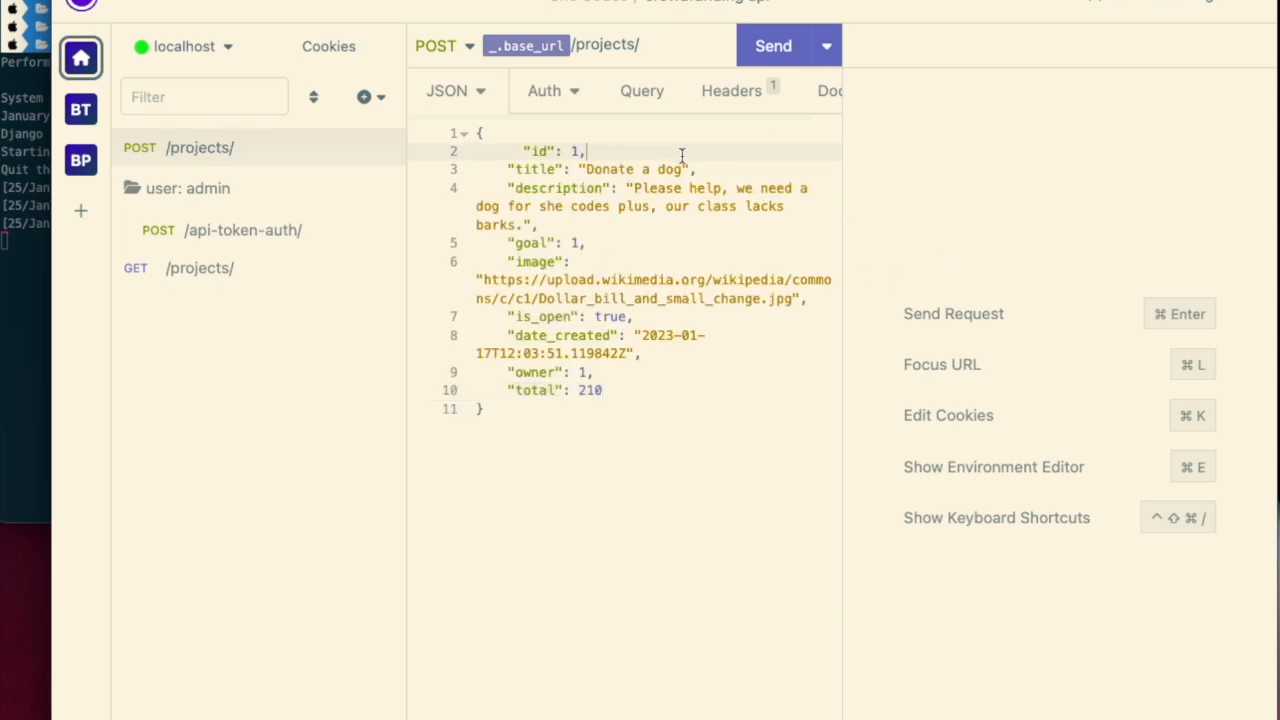
- Remove the id, owner and total fields and the trailing comma from the body, and beautify the JSON
{"action": "key", "text": "BackSpace"}
{"action": "key", "text": "BackSpace"}
{"action": "key", "text": "BackSpace"}
{"action": "key", "text": "BackSpace"}
{"action": "key", "text": "BackSpace"}
{"action": "key", "text": "BackSpace"}
{"action": "key", "text": "BackSpace"}
{"action": "key", "text": "BackSpace"}
{"action": "key", "text": "BackSpace"}
{"action": "key", "text": "BackSpace"}
{"action": "key", "text": "BackSpace"}
{"action": "key", "text": "BackSpace"}
{"action": "key", "text": "BackSpace"}
{"action": "key", "text": "BackSpace"}
{"action": "key", "text": "BackSpace"}
{"action": "key", "text": "Down"}
{"action": "key", "text": "Down"}
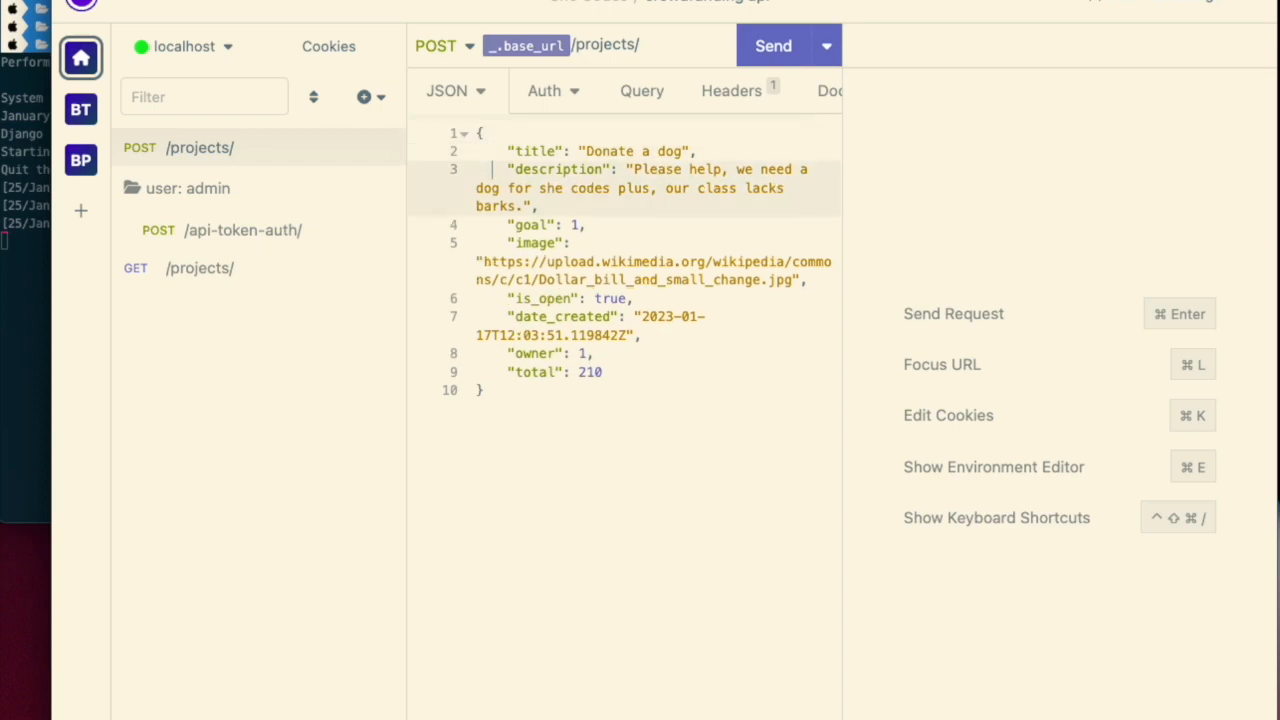
{"action": "key", "text": "Down"}
{"action": "key", "text": "Down"}
{"action": "key", "text": "Down"}
{"action": "key", "text": "Down"}
{"action": "key", "text": "Down"}
{"action": "key", "text": "Down"}
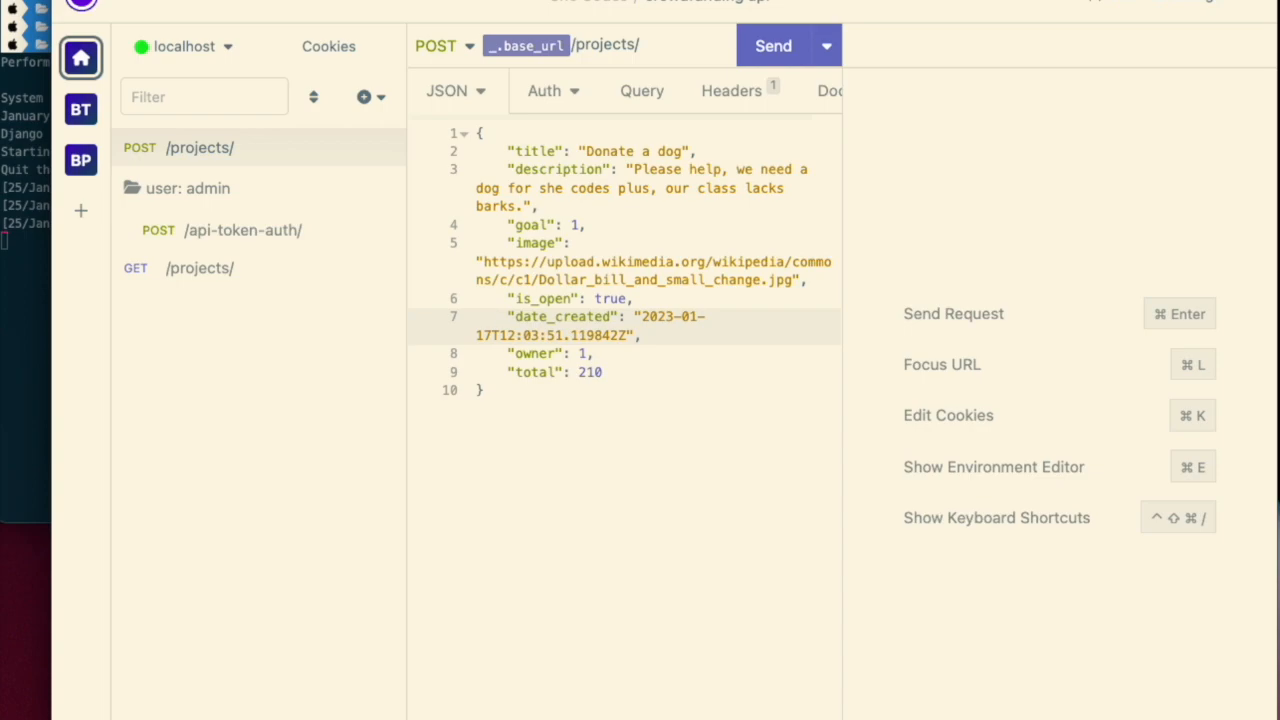
{"action": "key", "text": "Down"}
{"action": "key", "text": "Down"}
{"action": "key", "text": "Down"}
{"action": "key", "text": "Up"}
{"action": "key", "text": "super+BackSpace"}
{"action": "key", "text": "Down"}
{"action": "key", "text": "super+BackSpace"}
{"action": "key", "text": "BackSpace"}
{"action": "key", "text": "BackSpace"}
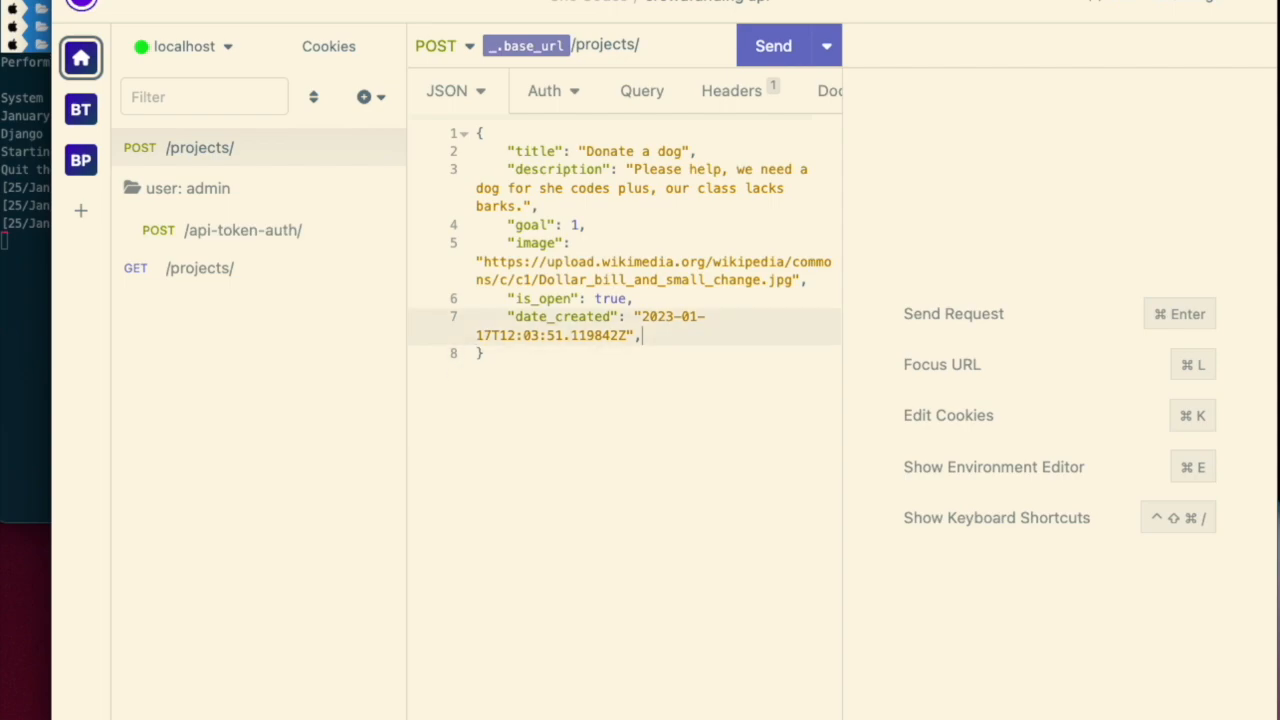
{"action": "left_click", "coordinate": [610, 569]}
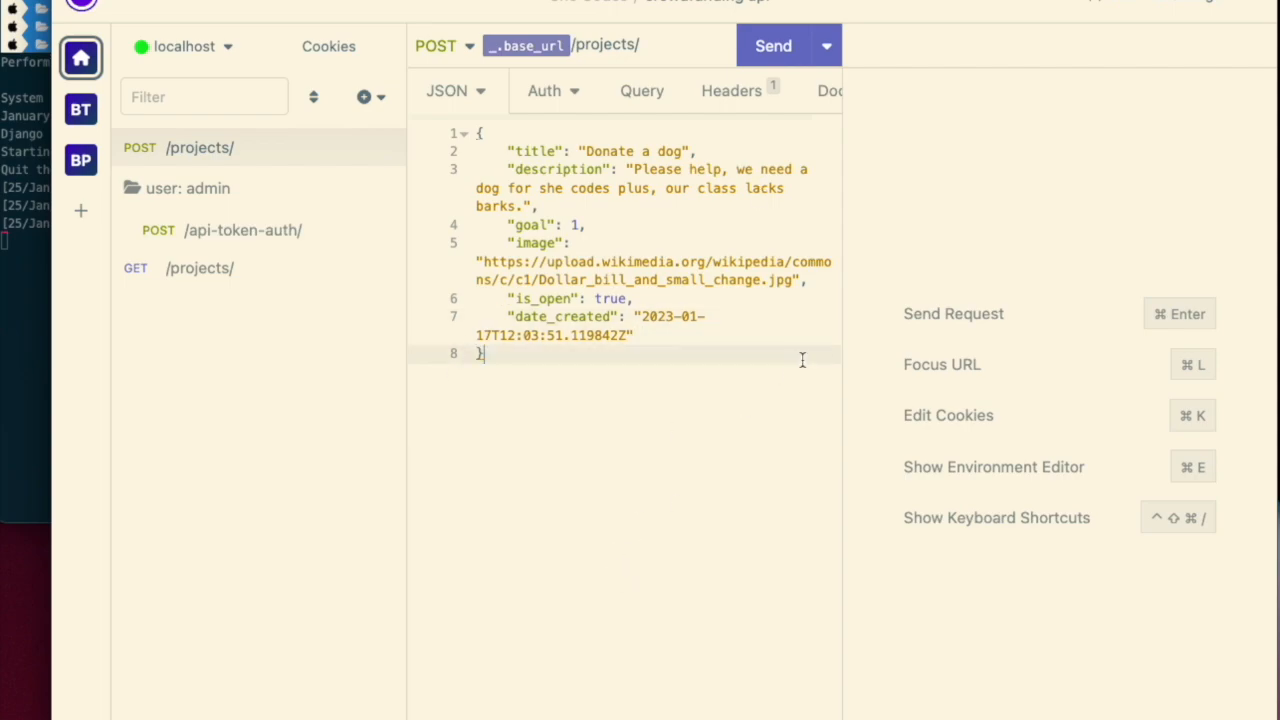
{"action": "left_click", "coordinate": [472, 719]}
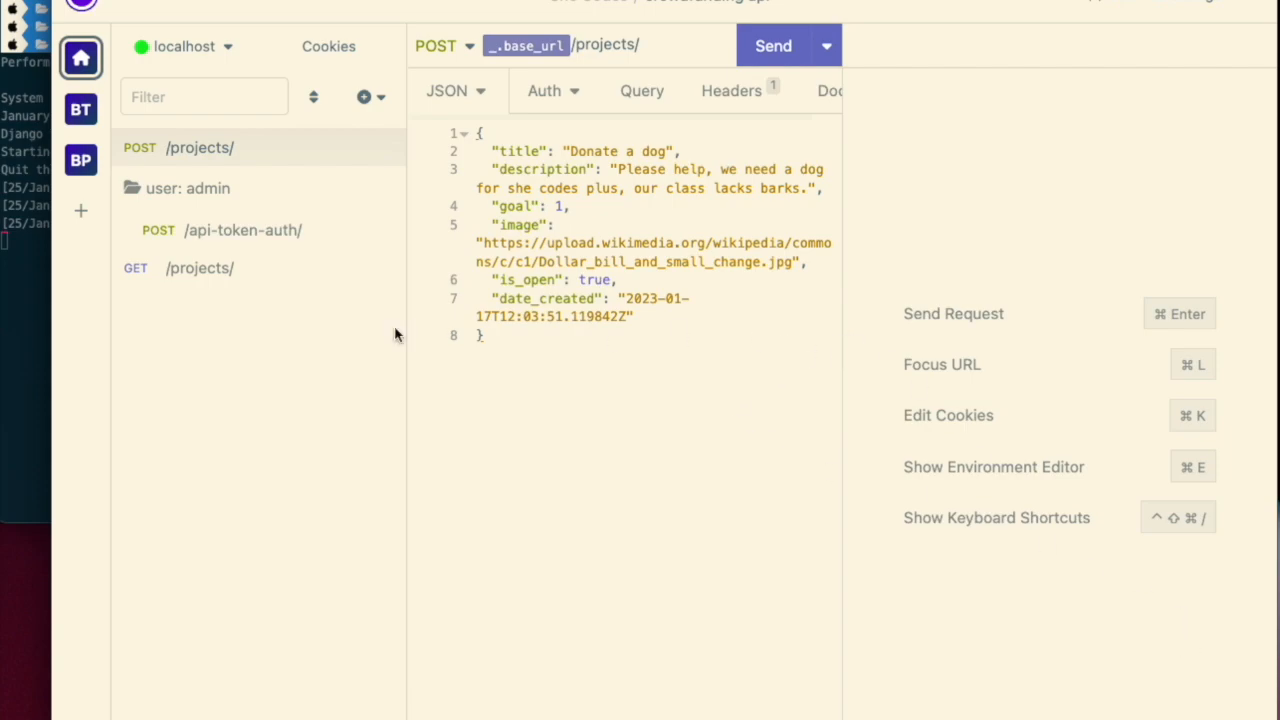
- Change the body's title to "Donate a cat"
{"action": "left_click_drag", "start_coordinate": [408, 329], "coordinate": [313, 328]}
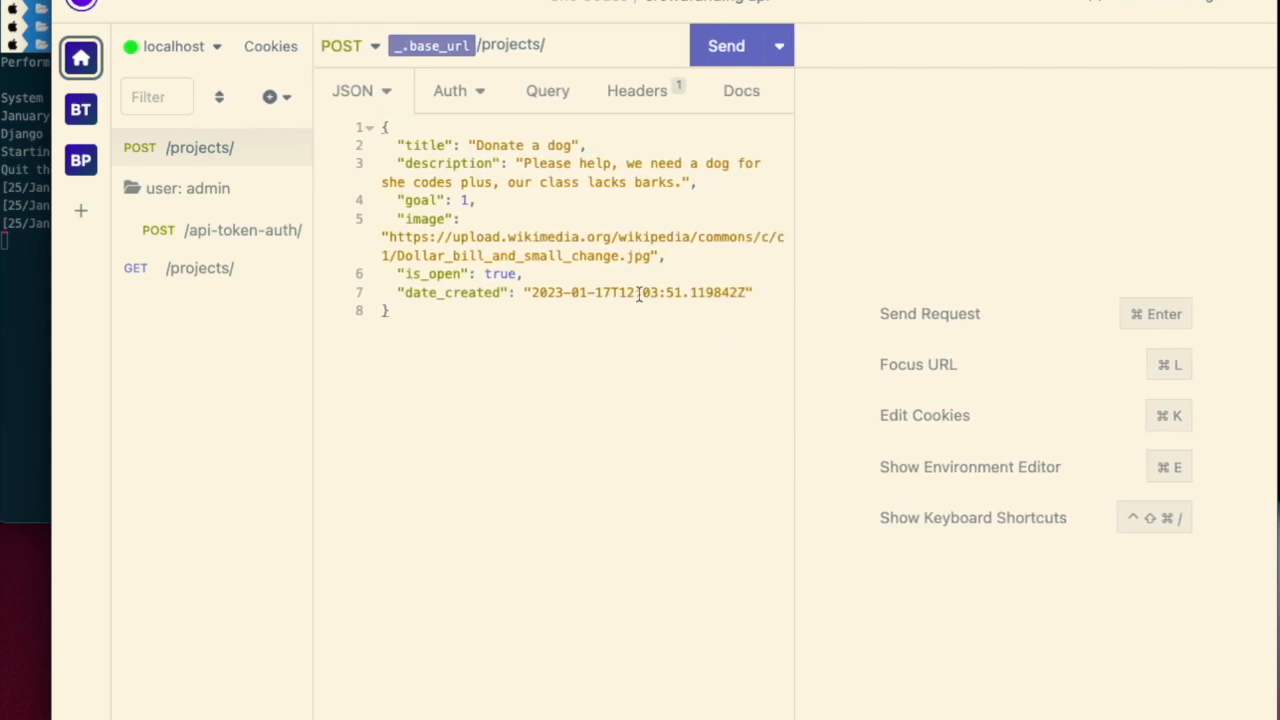
{"action": "left_click_drag", "start_coordinate": [791, 280], "coordinate": [851, 282]}
{"action": "double_click", "coordinate": [561, 145]}
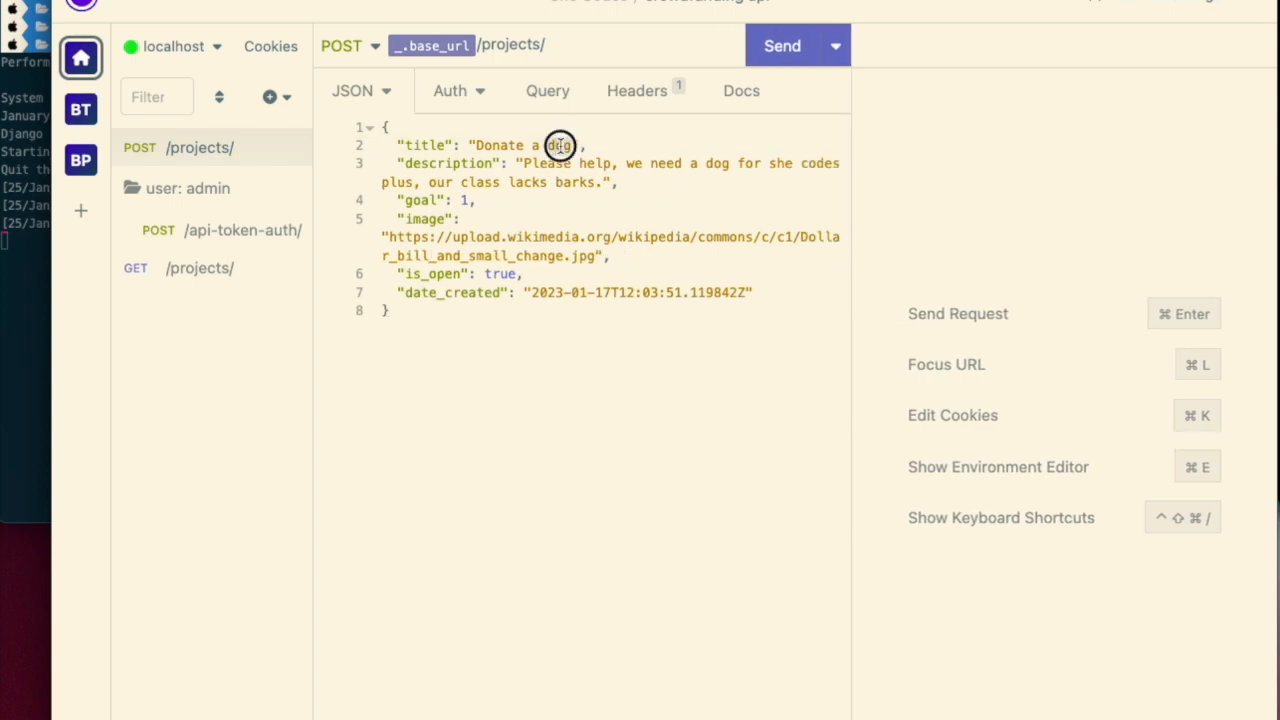
{"action": "type", "text": "cat"}
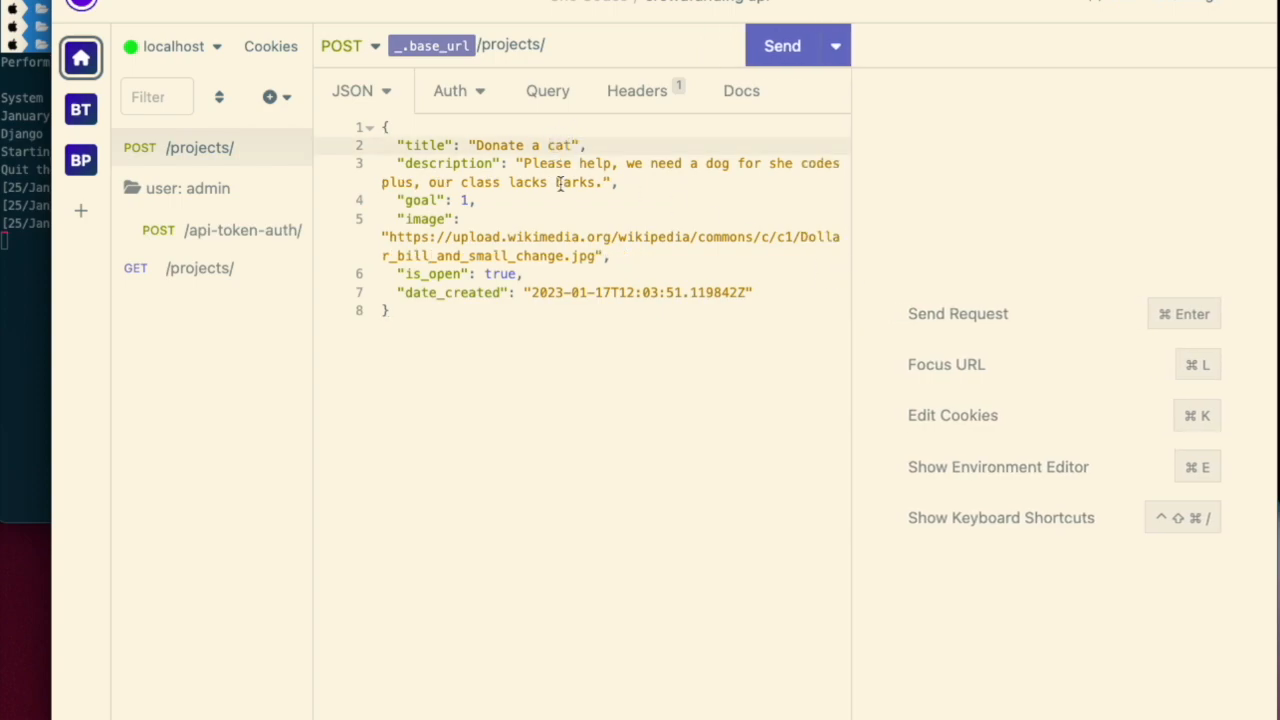
- In the description, replace "dog" with "cat" and "barks" with "meows"
{"action": "double_click", "coordinate": [716, 163]}
{"action": "type", "text": "cat"}
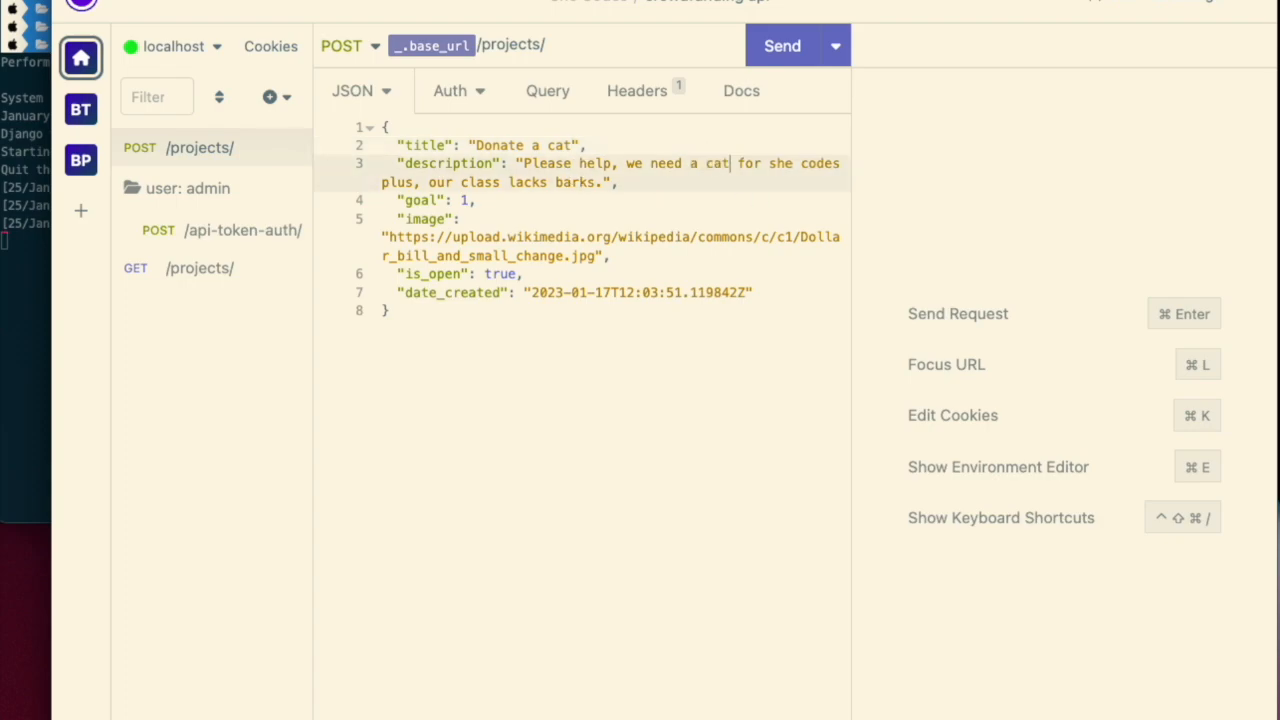
{"action": "right_click", "coordinate": [576, 193]}
{"action": "key", "text": "Escape"}
{"action": "type", "text": "meow"}
- Replace the date_created value with a Timestamp template tag in ISO-8601 format
{"action": "left_click_drag", "start_coordinate": [748, 292], "coordinate": [530, 291]}
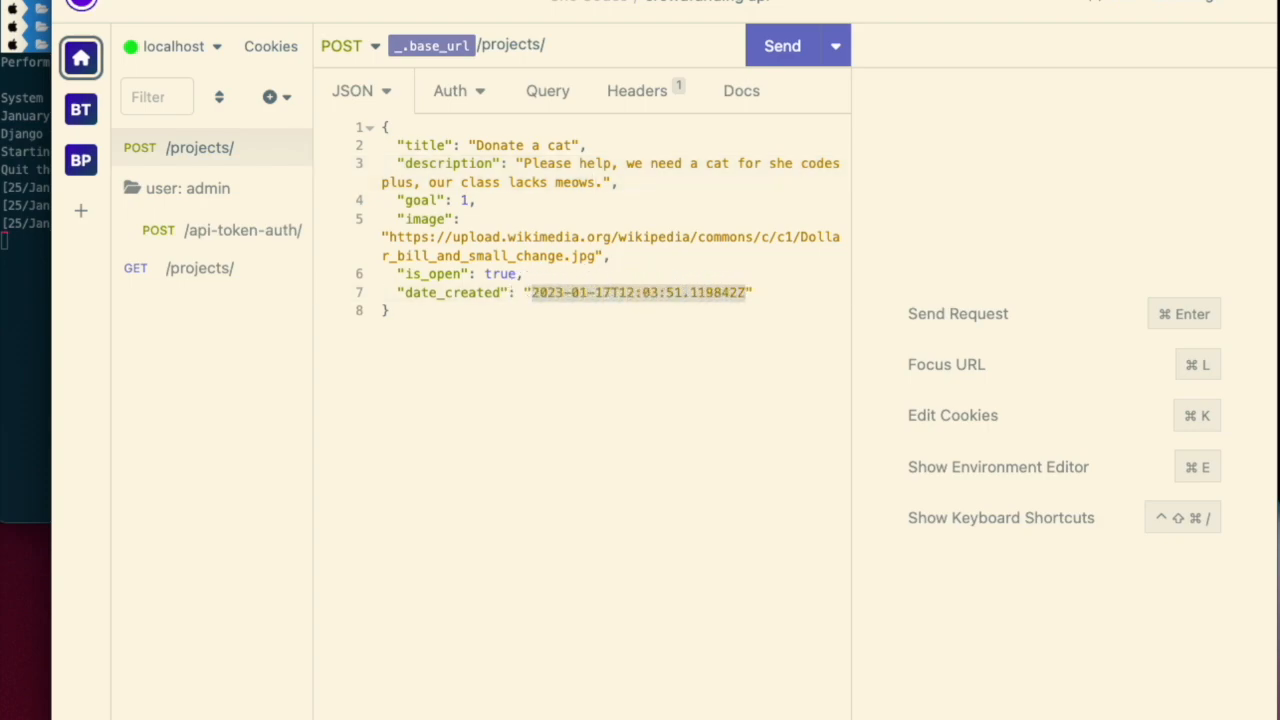
{"action": "key", "text": "BackSpace"}
{"action": "key", "text": "ctrl+space"}
{"action": "type", "text": "date"}
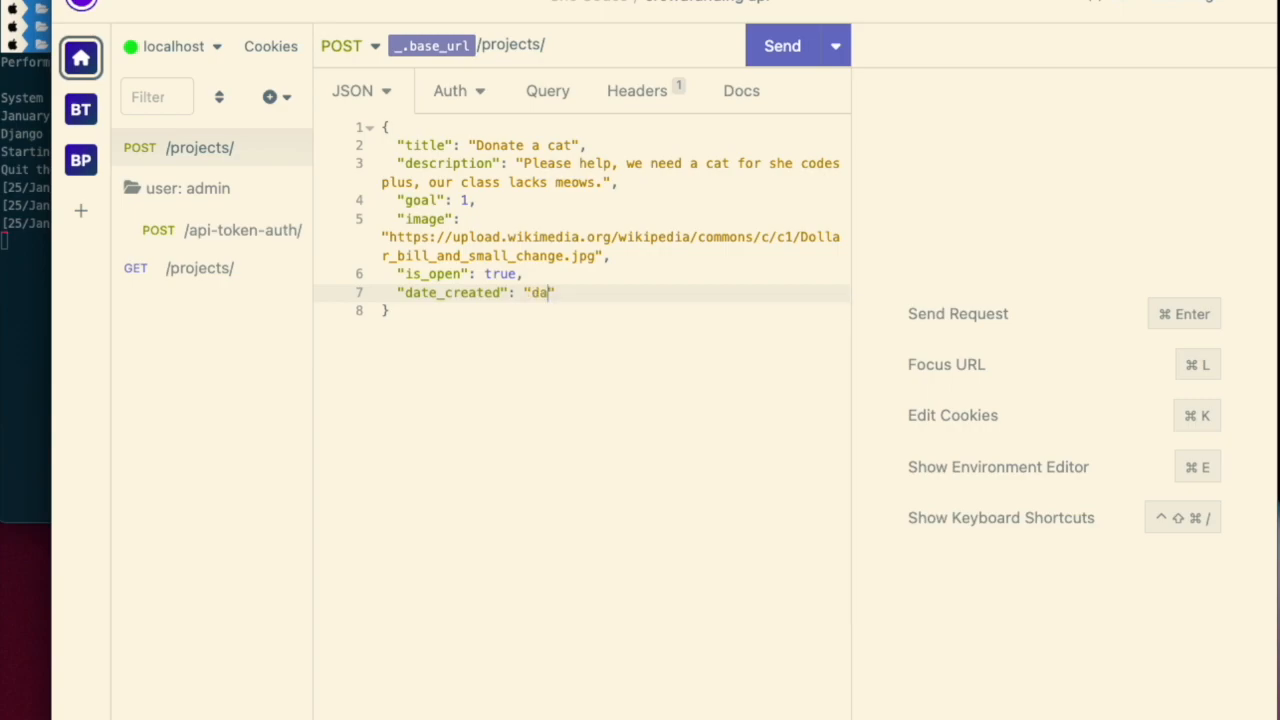
{"action": "key", "text": "BackSpace"}
{"action": "key", "text": "BackSpace"}
{"action": "key", "text": "ctrl+space"}
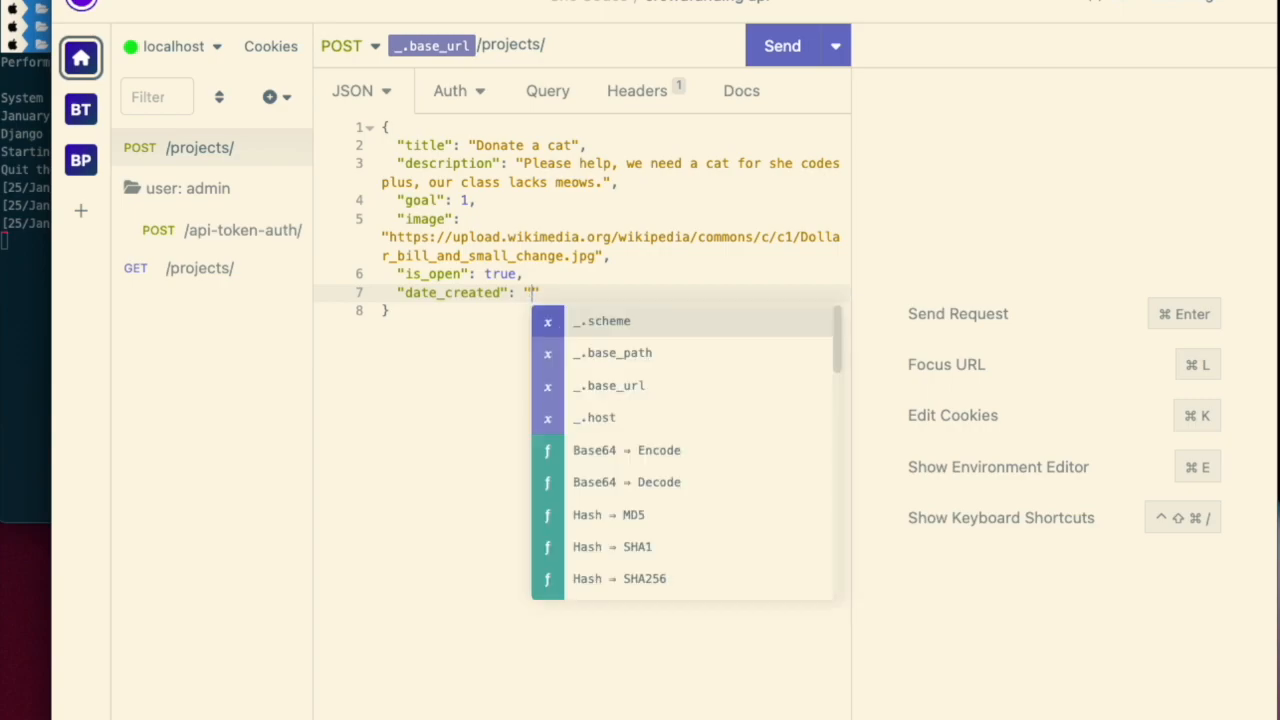
{"action": "type", "text": "time"}
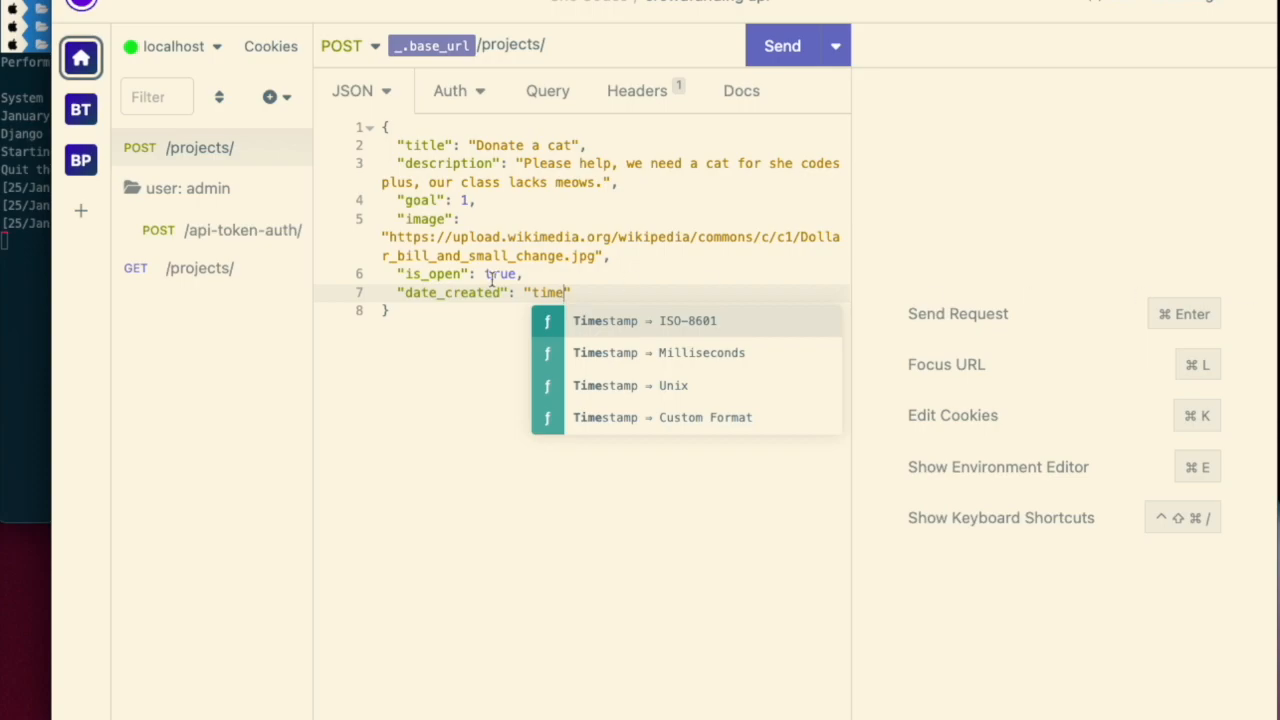
{"action": "left_click", "coordinate": [675, 322]}
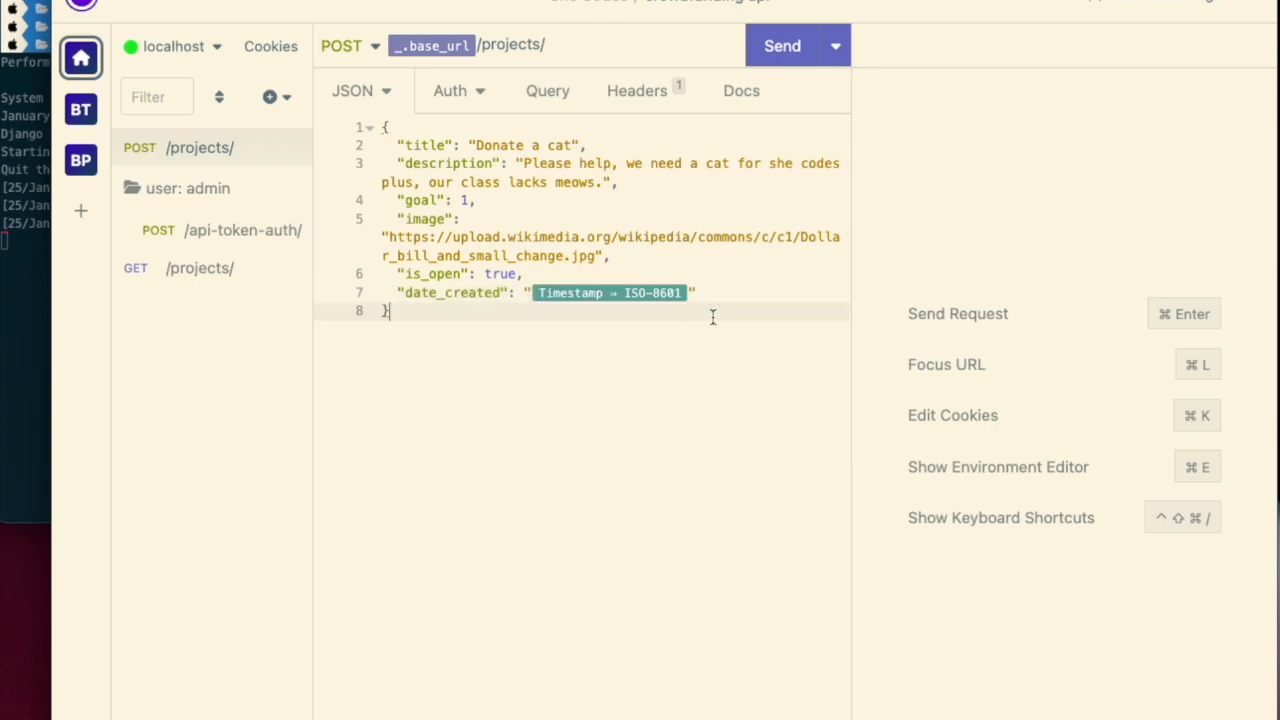
{"action": "left_click", "coordinate": [649, 297]}
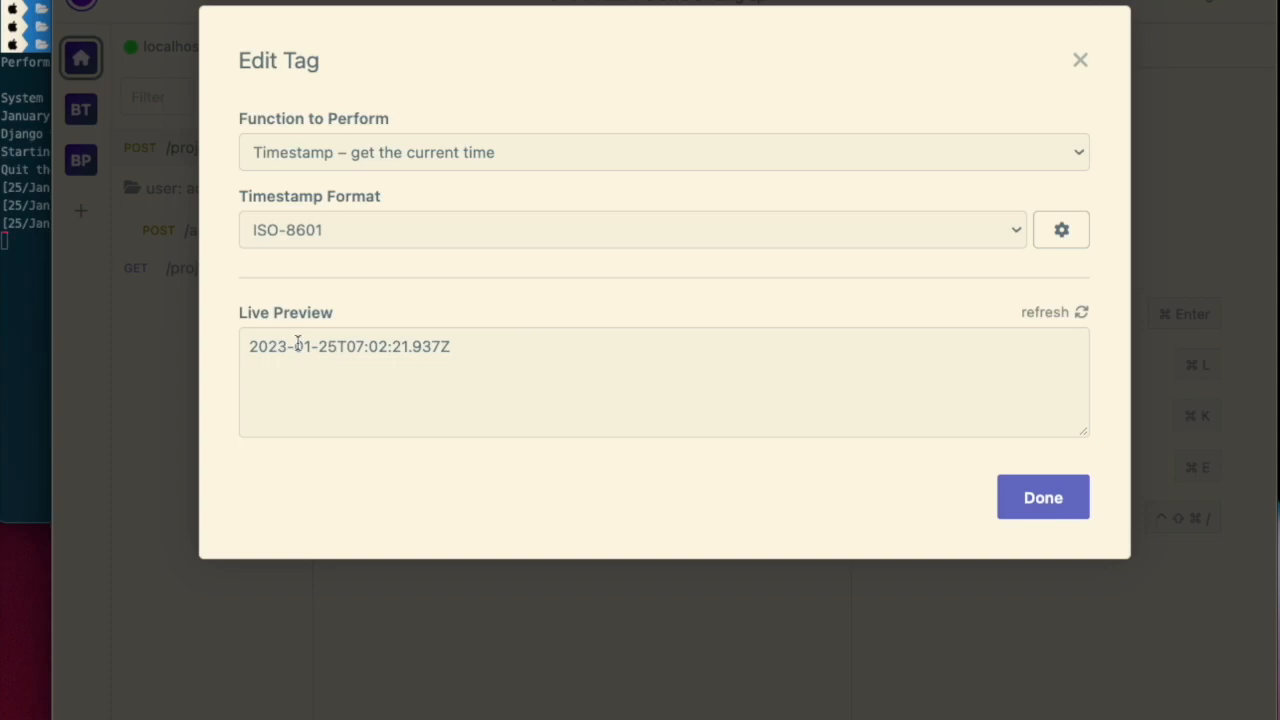
{"action": "left_click", "coordinate": [1020, 511]}
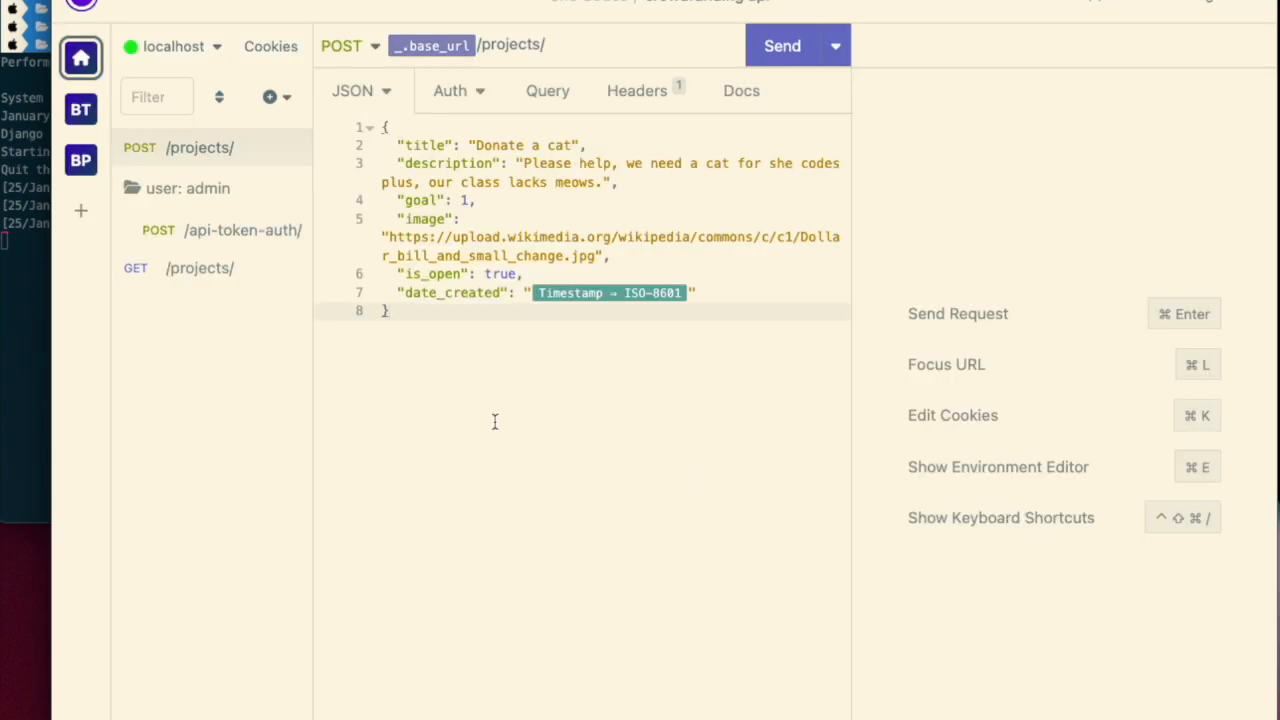
- Send the POST /projects/ request
{"action": "left_click", "coordinate": [450, 91]}
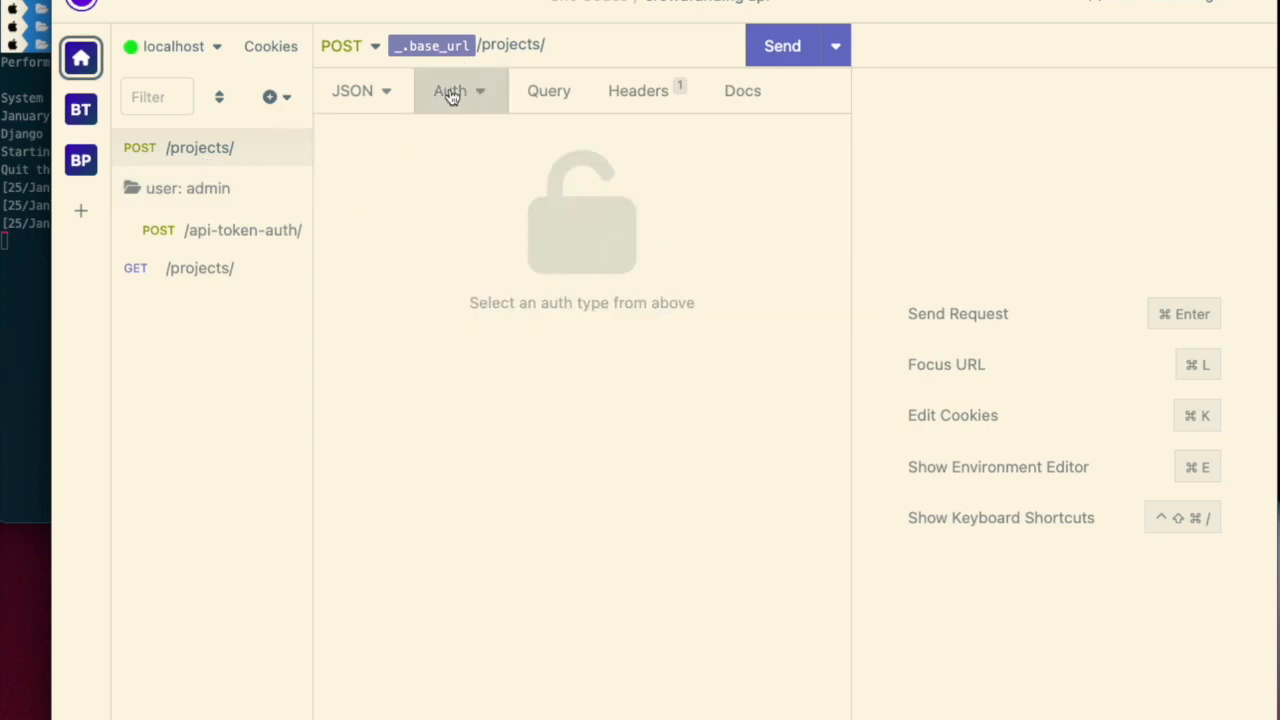
{"action": "left_click", "coordinate": [354, 93]}
{"action": "left_click", "coordinate": [782, 46]}
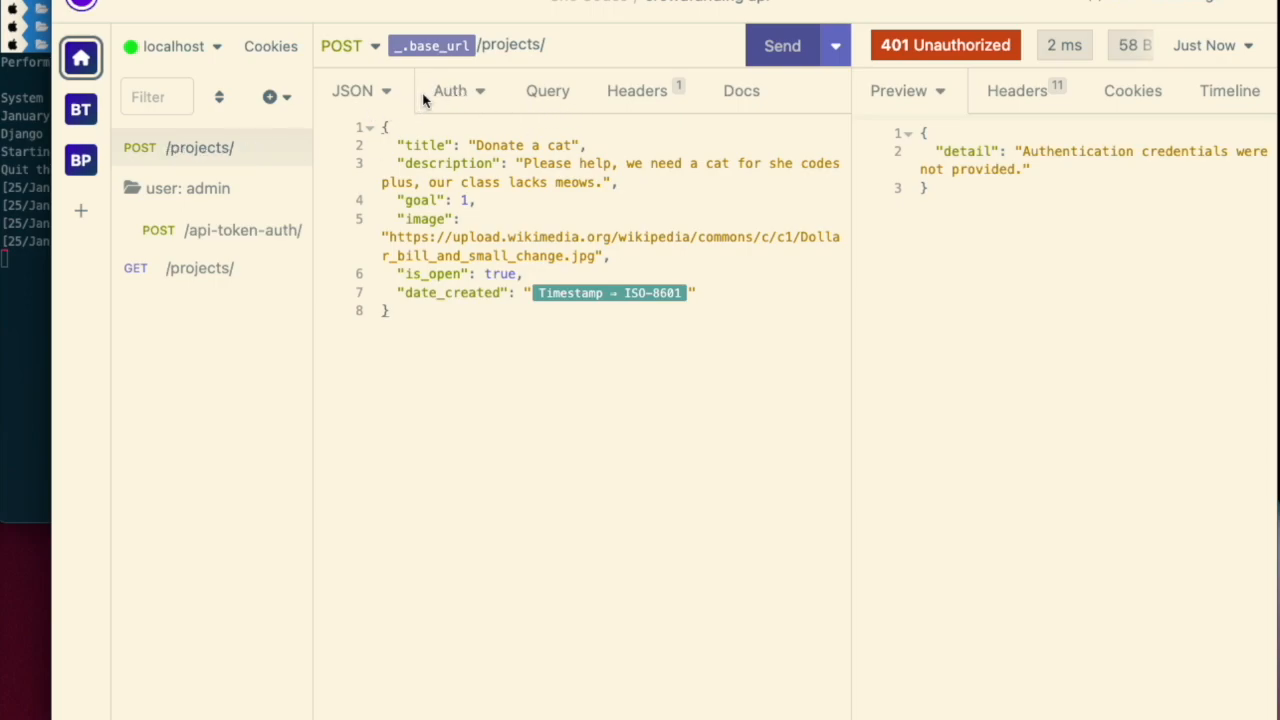
- Move the POST /projects/ request into the user: admin folder
{"action": "left_click", "coordinate": [290, 234]}
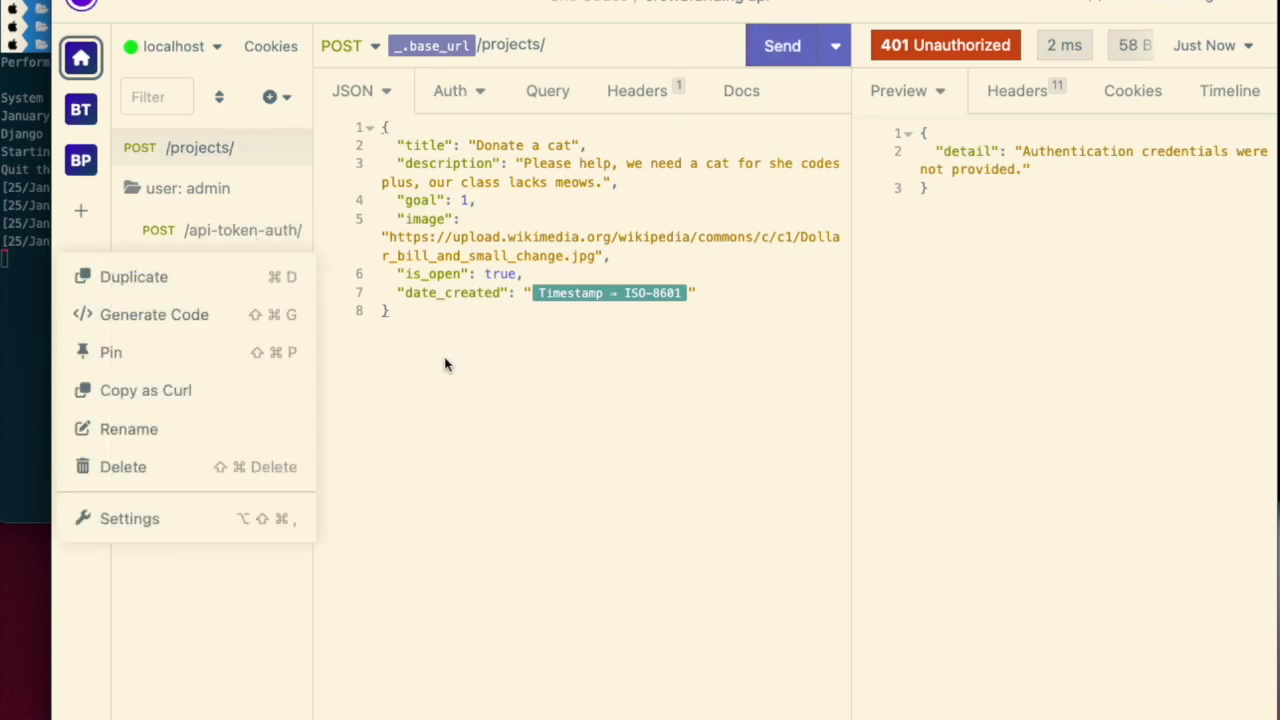
{"action": "key", "text": "Escape"}
{"action": "left_click", "coordinate": [251, 229]}
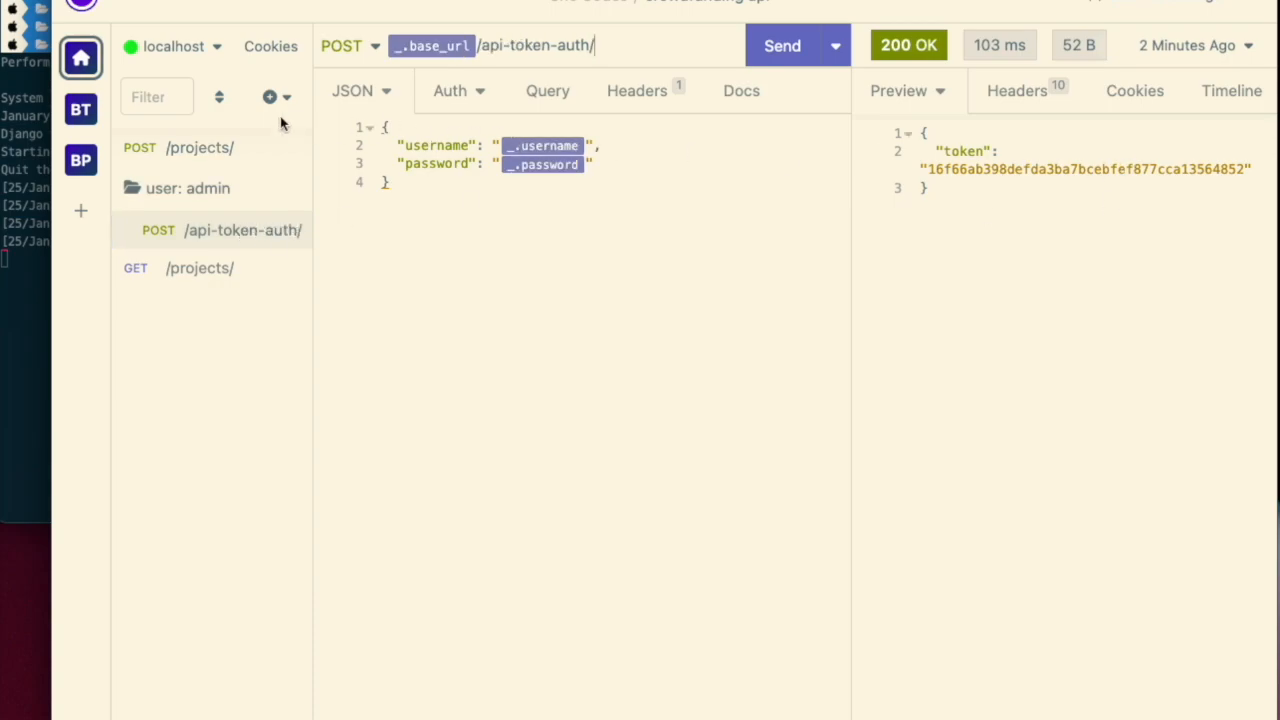
{"action": "left_click", "coordinate": [194, 147]}
{"action": "left_click_drag", "start_coordinate": [186, 151], "coordinate": [223, 222]}
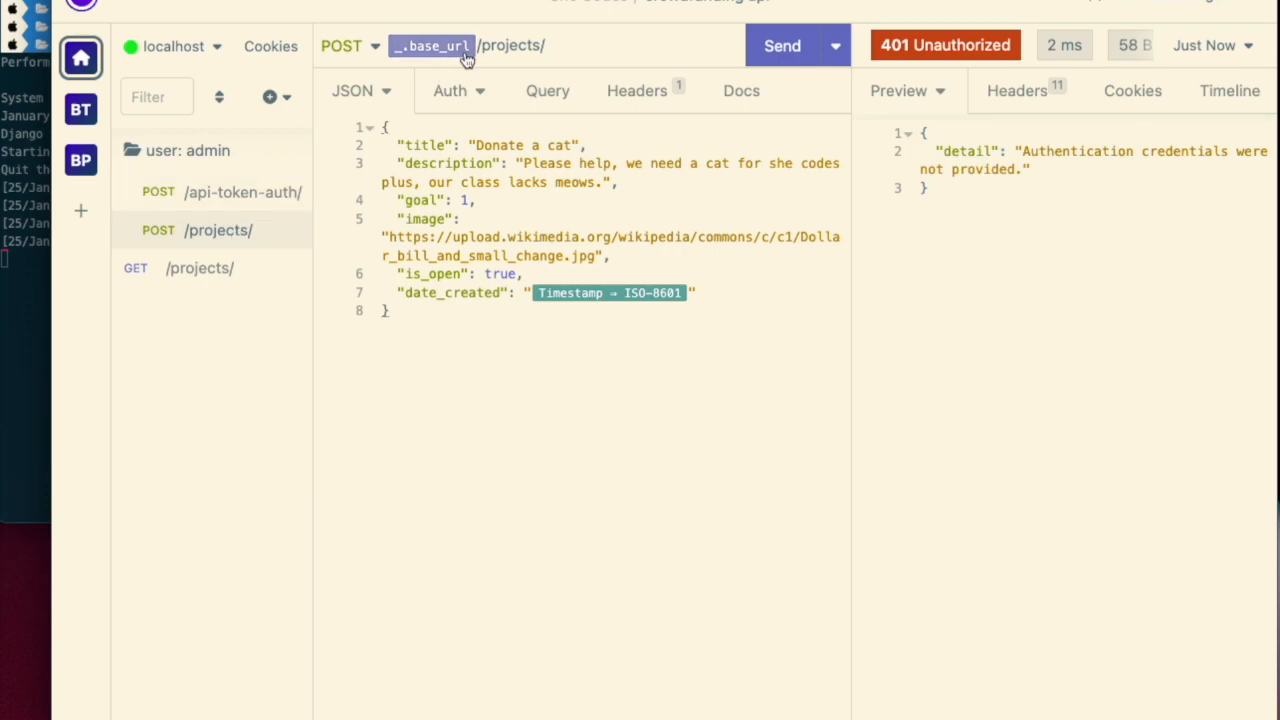
- Set the request's auth to Bearer Token using the _.token variable and the prefix Token
{"action": "left_click", "coordinate": [464, 91]}
{"action": "left_click", "coordinate": [464, 91]}
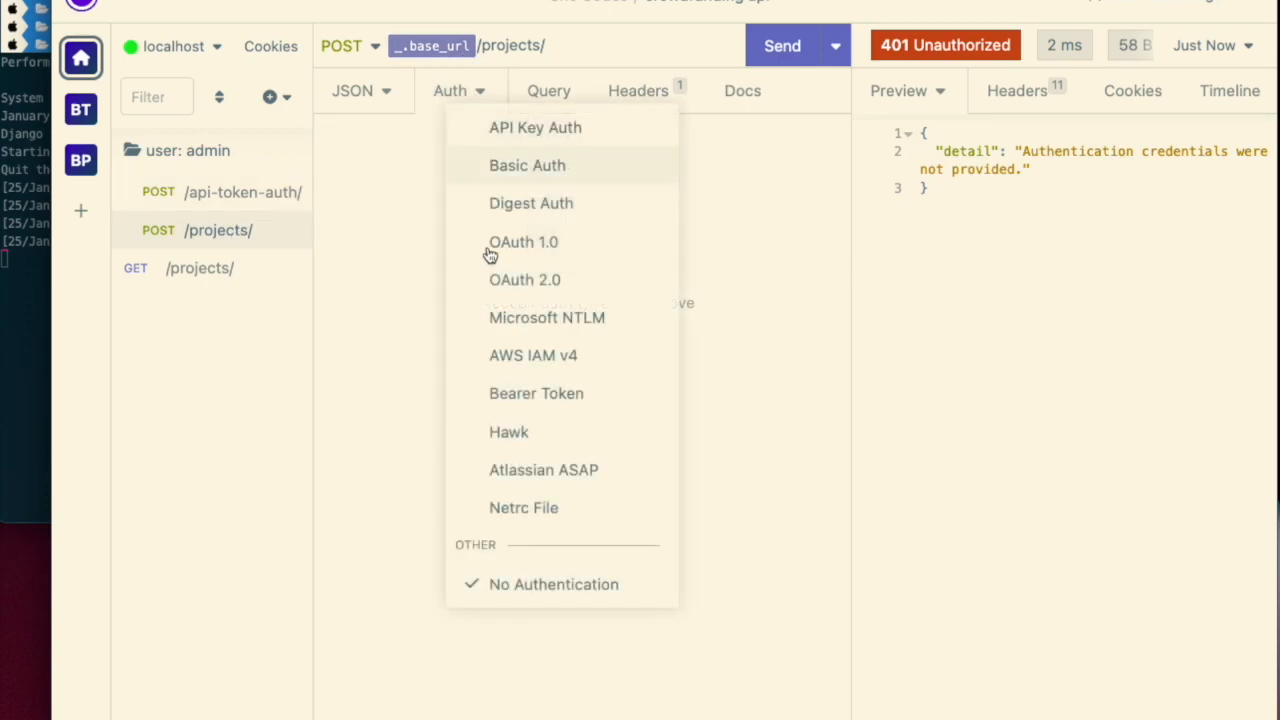
{"action": "left_click", "coordinate": [540, 390]}
{"action": "left_click", "coordinate": [493, 195]}
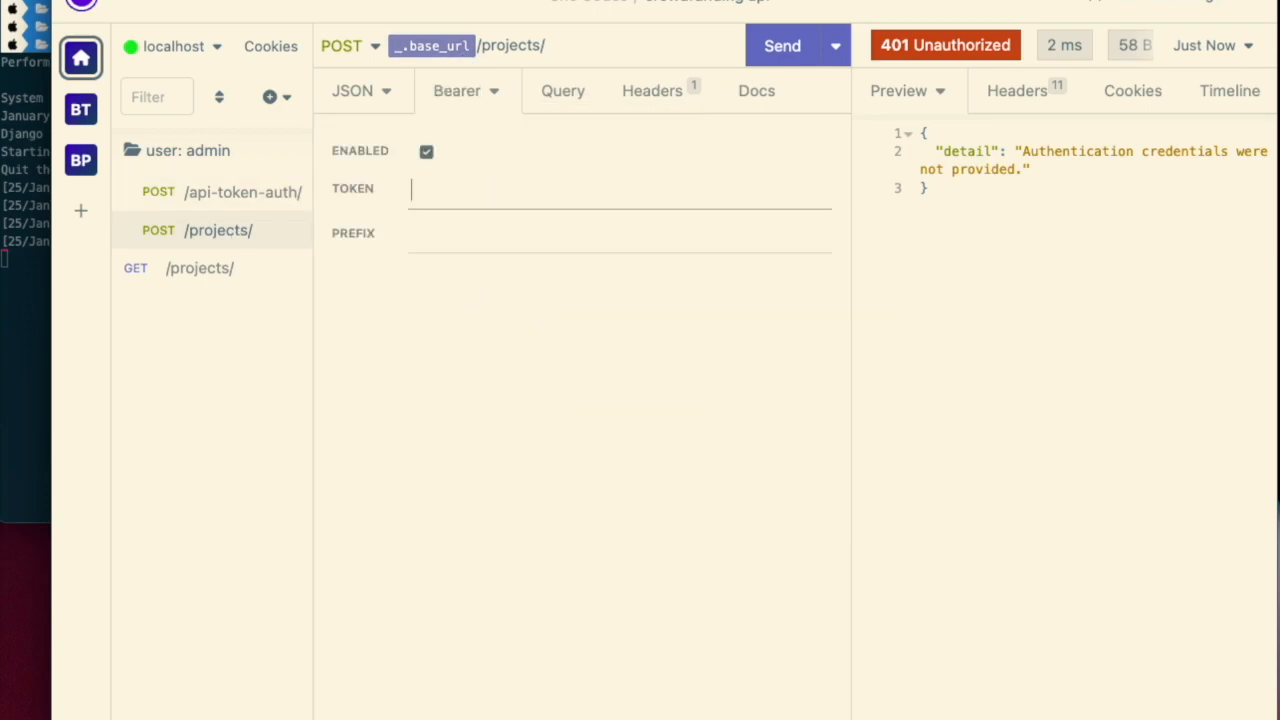
{"action": "key", "text": "ctrl+space"}
{"action": "type", "text": "toke"}
{"action": "key", "text": "Return"}
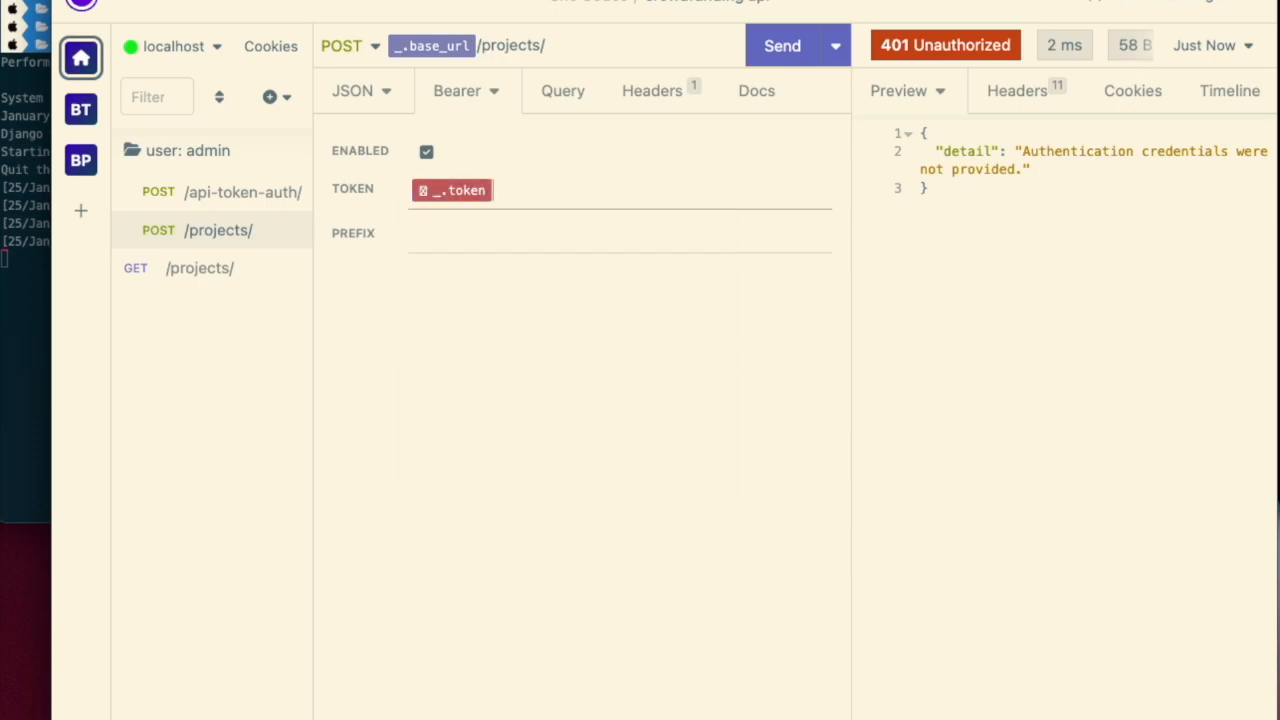
{"action": "left_click", "coordinate": [514, 244]}
{"action": "type", "text": "Token"}
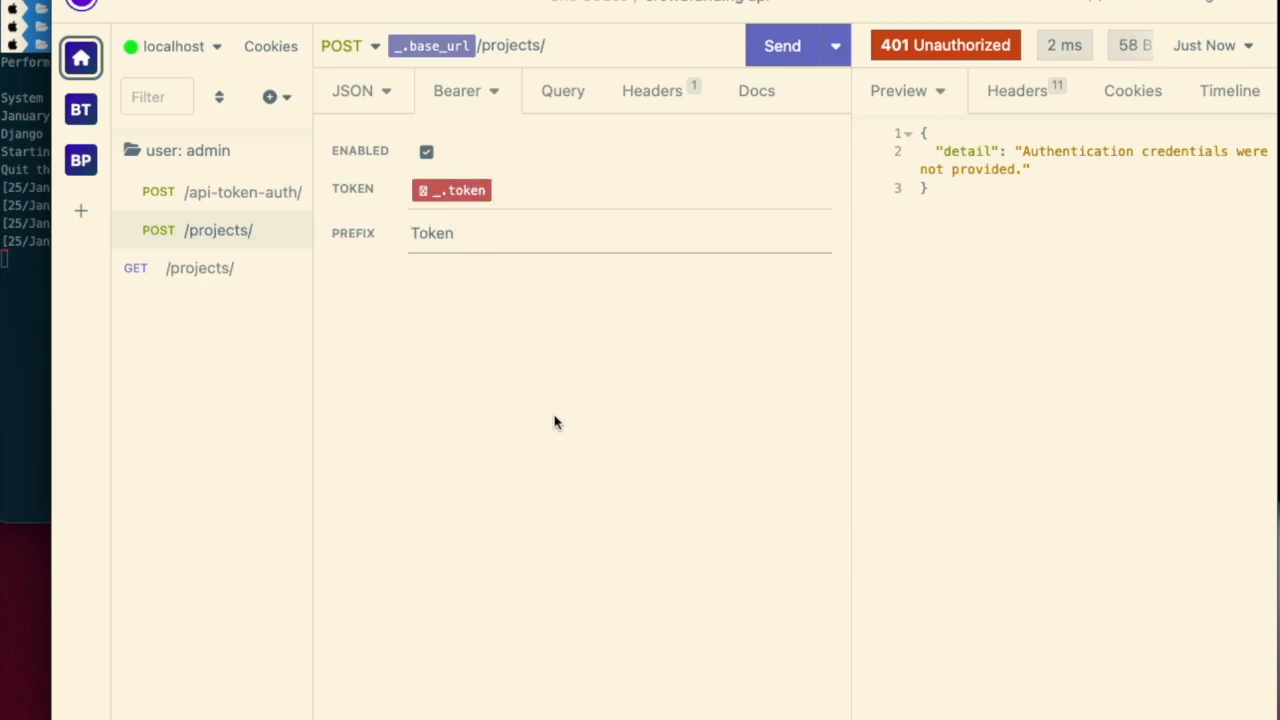
{"action": "left_click", "coordinate": [555, 417]}
- Try sending the POST /projects/ request, then re-send the /api-token-auth/ request
{"action": "left_click", "coordinate": [780, 47]}
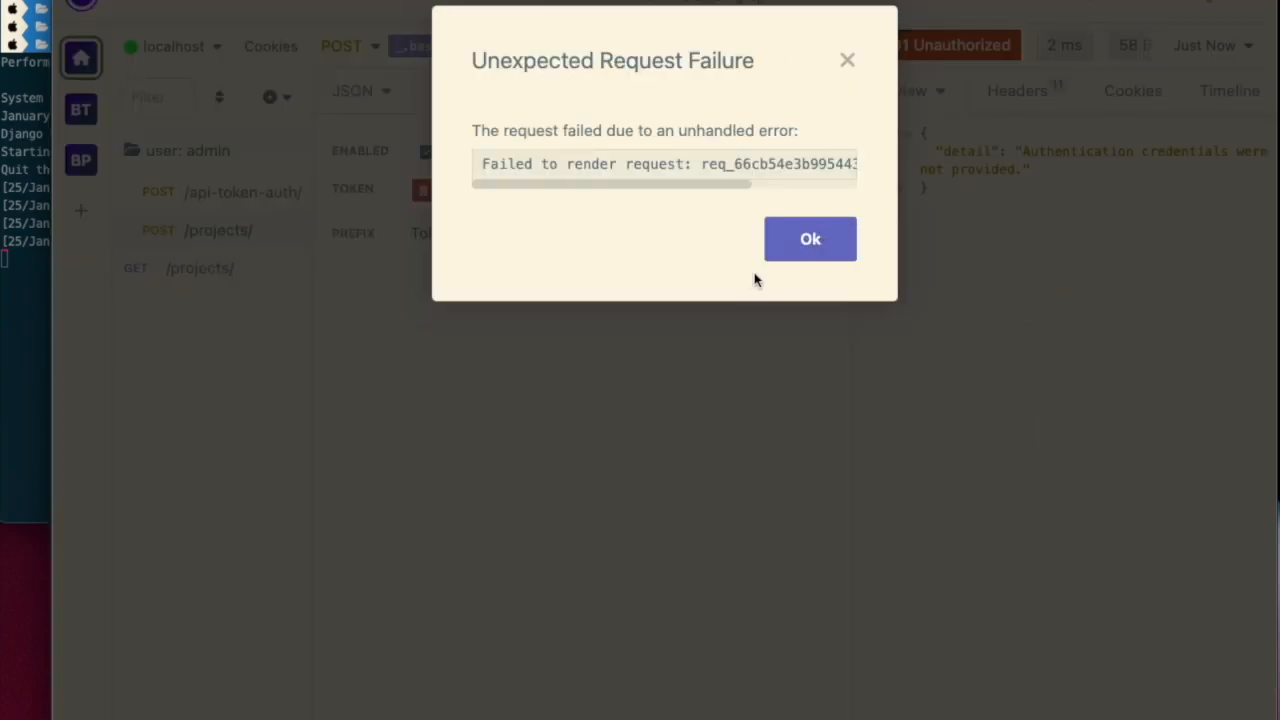
{"action": "left_click", "coordinate": [800, 250]}
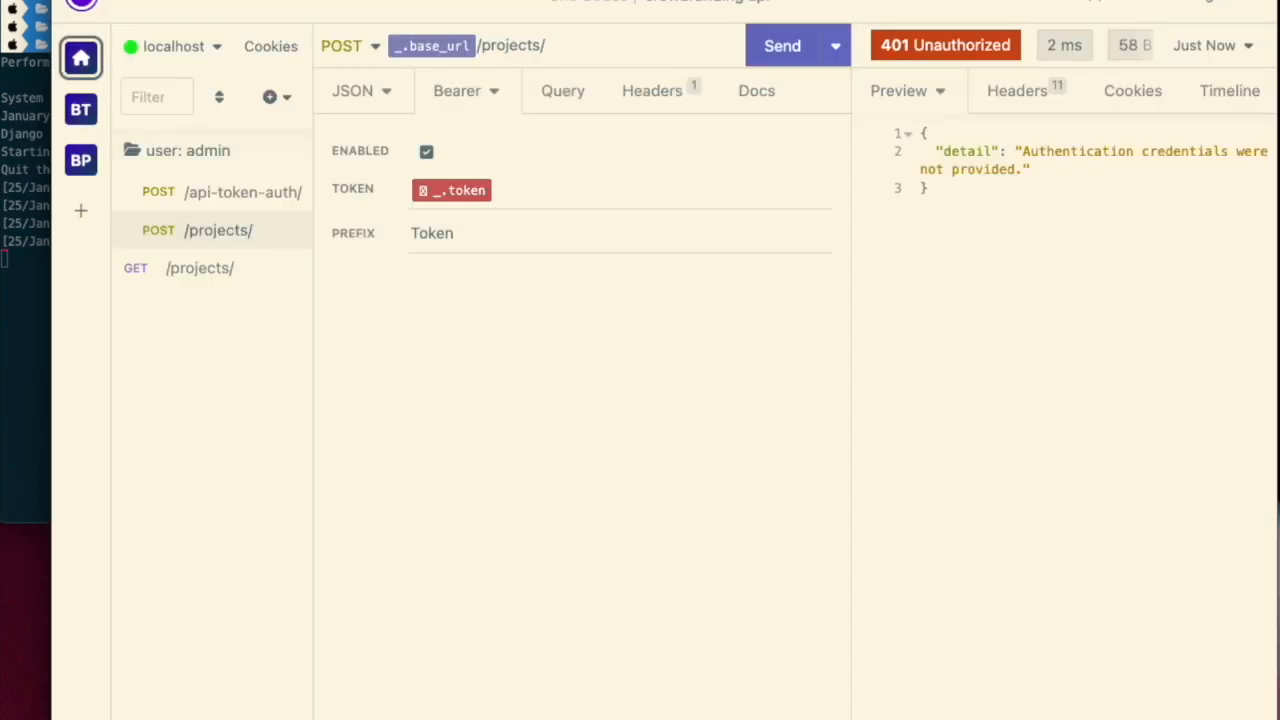
{"action": "left_click", "coordinate": [203, 195]}
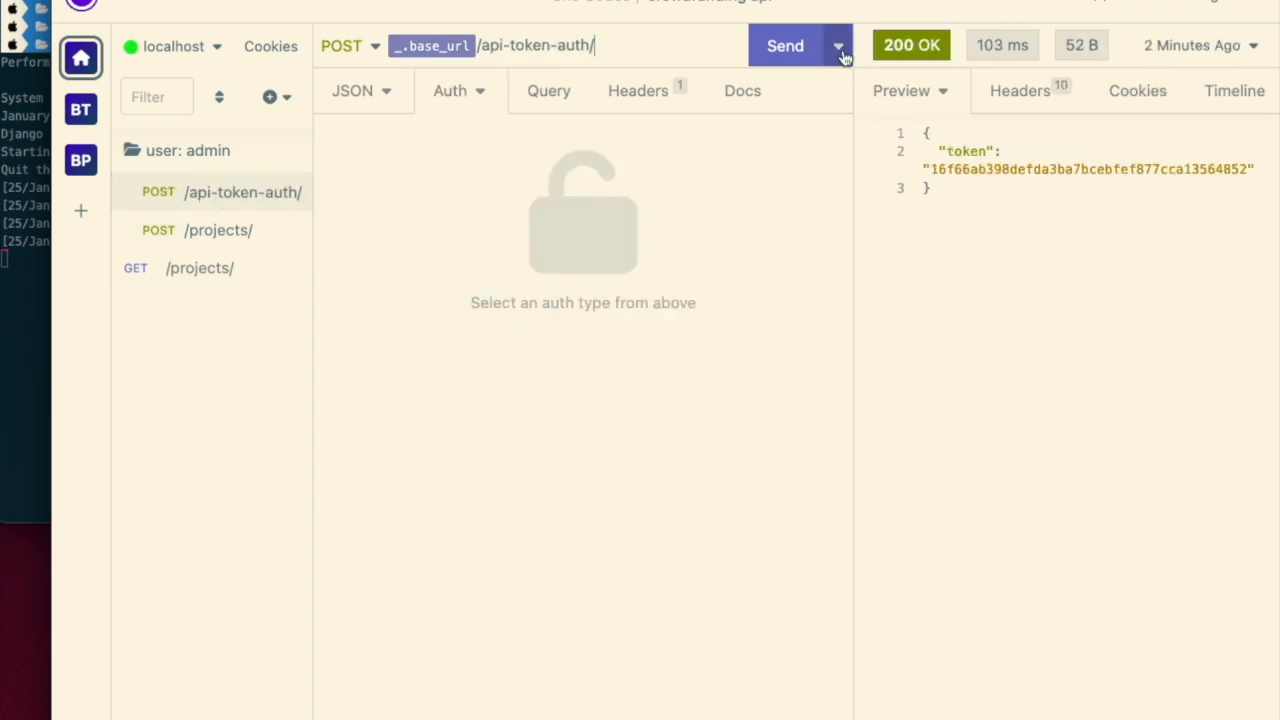
{"action": "left_click", "coordinate": [790, 46]}
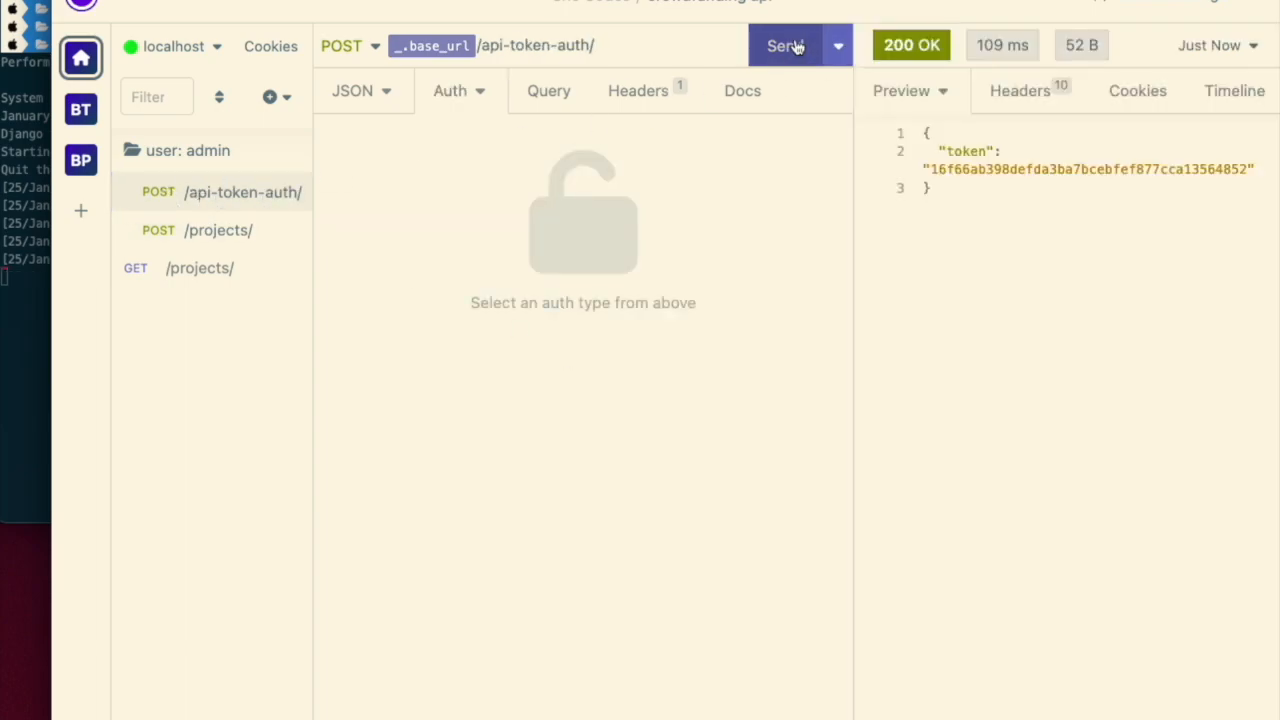
- Retry sending the POST /projects/ request and read the full error message
{"action": "left_click", "coordinate": [190, 242]}
{"action": "left_click", "coordinate": [779, 47]}
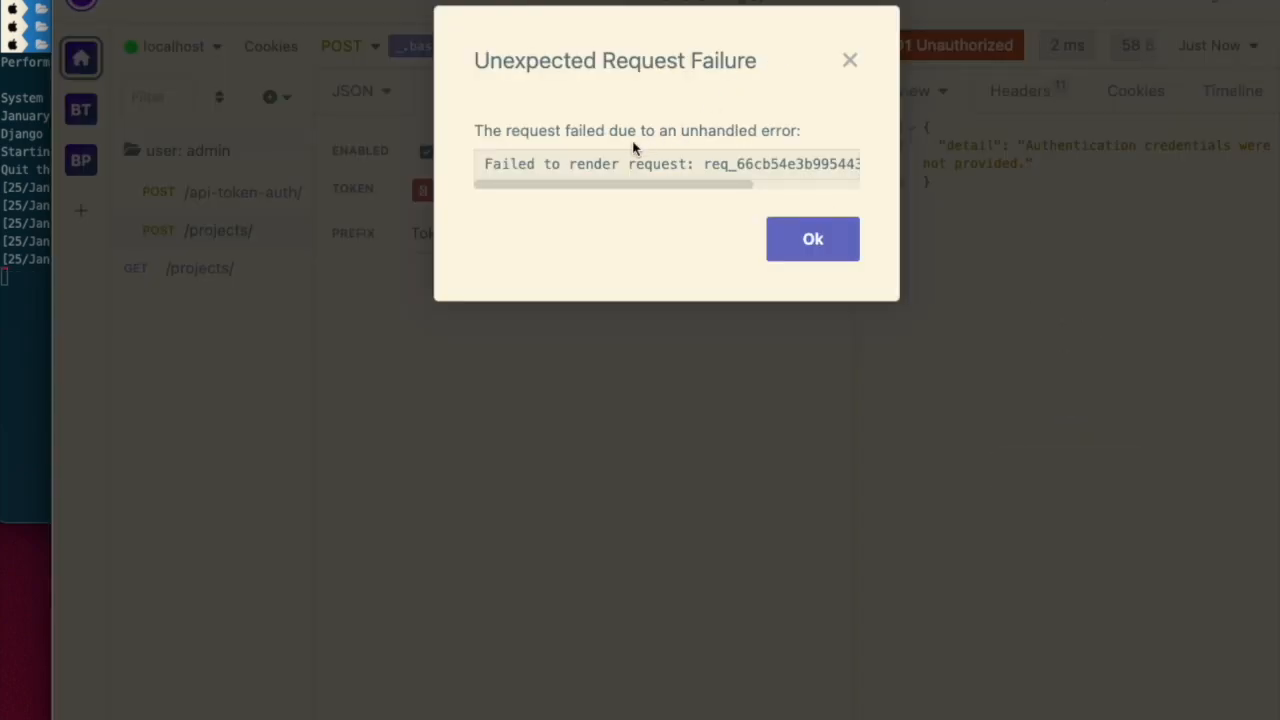
{"action": "left_click_drag", "start_coordinate": [620, 187], "coordinate": [780, 181]}
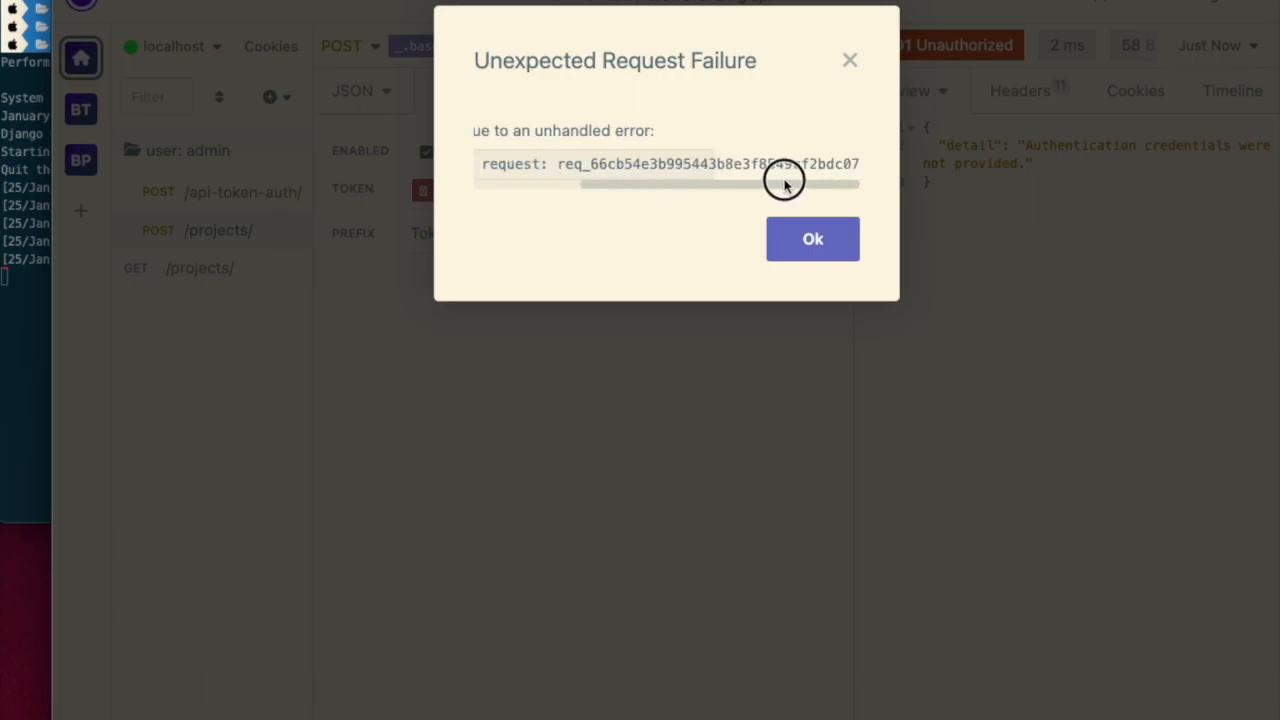
{"action": "left_click", "coordinate": [837, 257]}
- In the folder environment, set the token tag to the /api-token-auth/ response body, filter $.token, trigger Always
{"action": "right_click", "coordinate": [212, 150]}
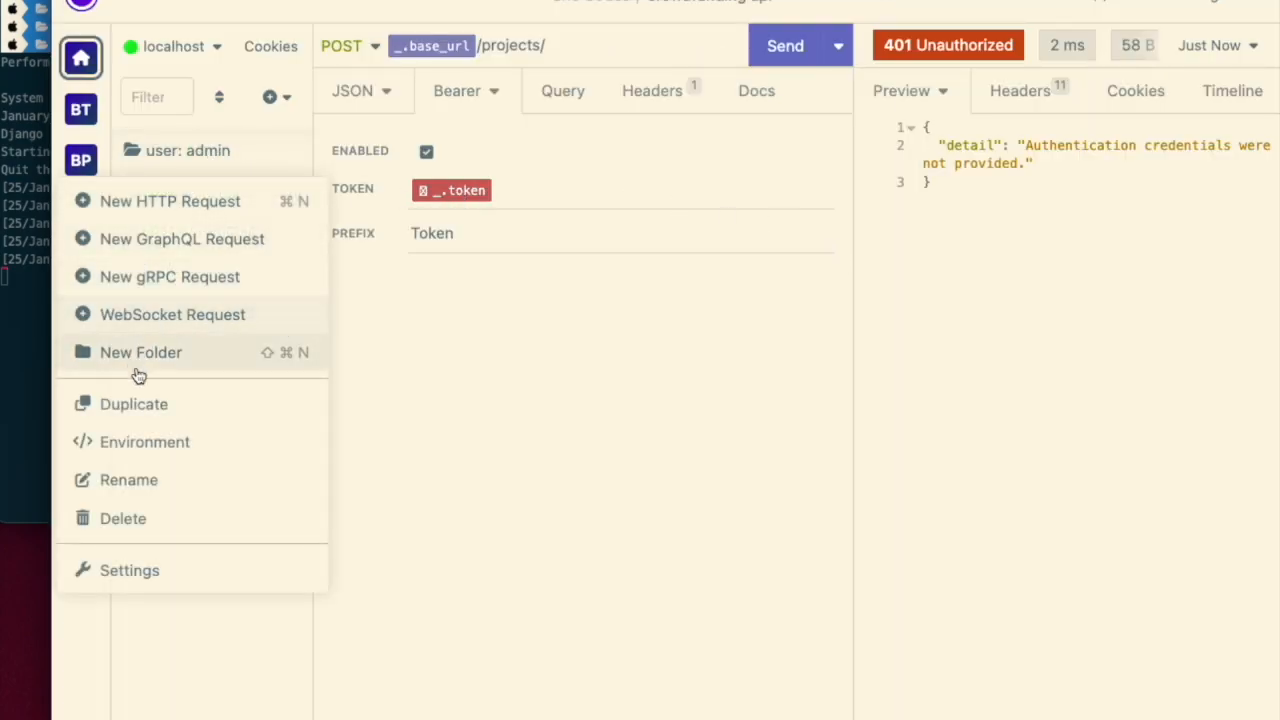
{"action": "left_click", "coordinate": [171, 443]}
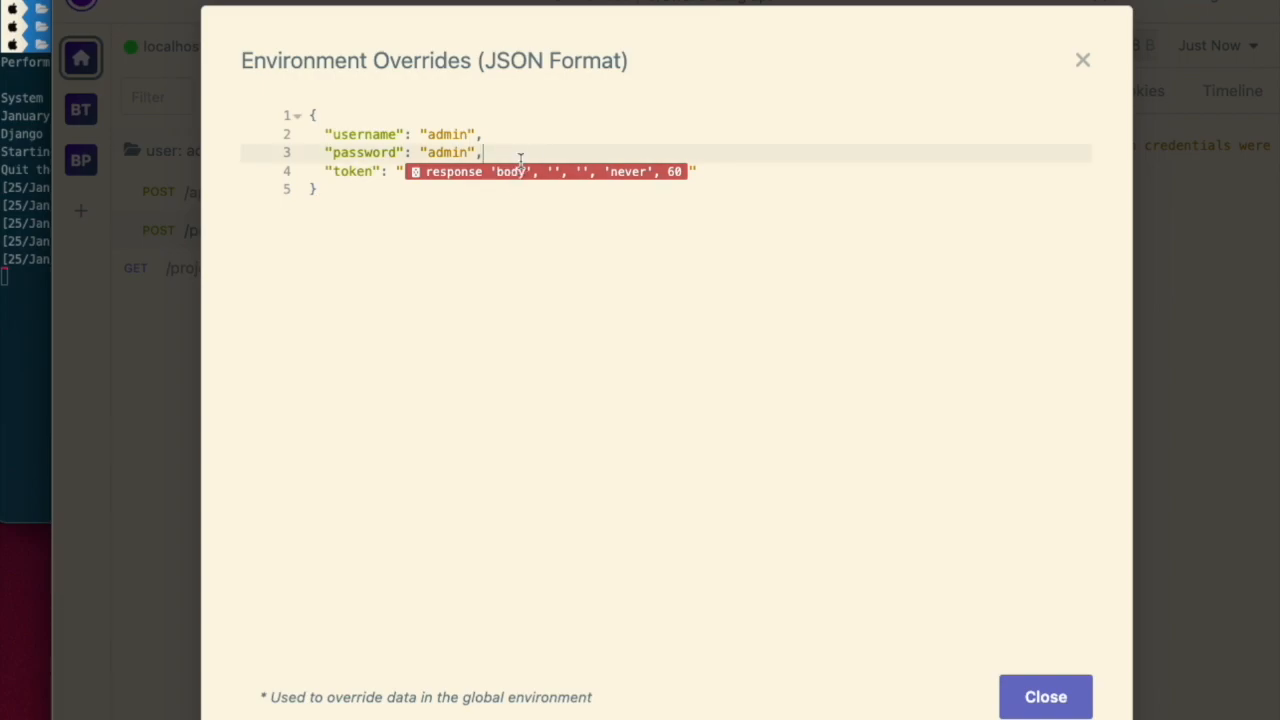
{"action": "left_click", "coordinate": [522, 175]}
{"action": "left_click", "coordinate": [394, 386]}
{"action": "left_click", "coordinate": [402, 290]}
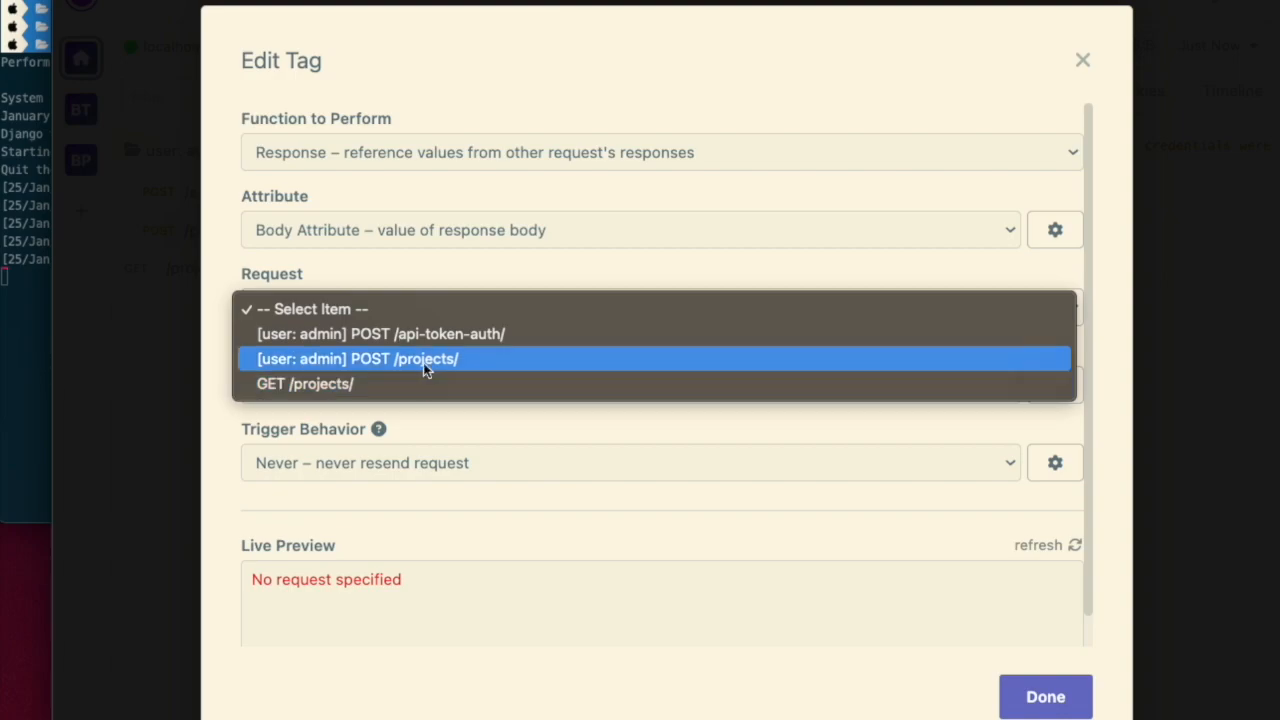
{"action": "left_click", "coordinate": [484, 334]}
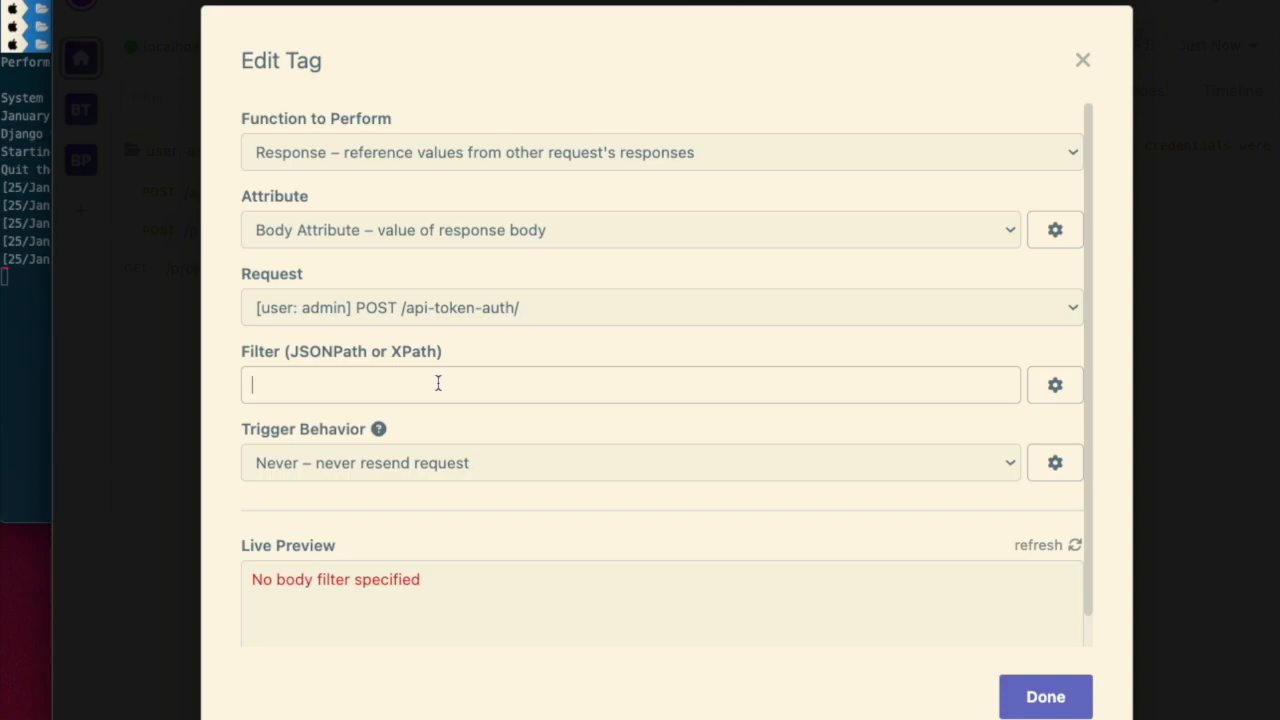
{"action": "type", "text": "$.token"}
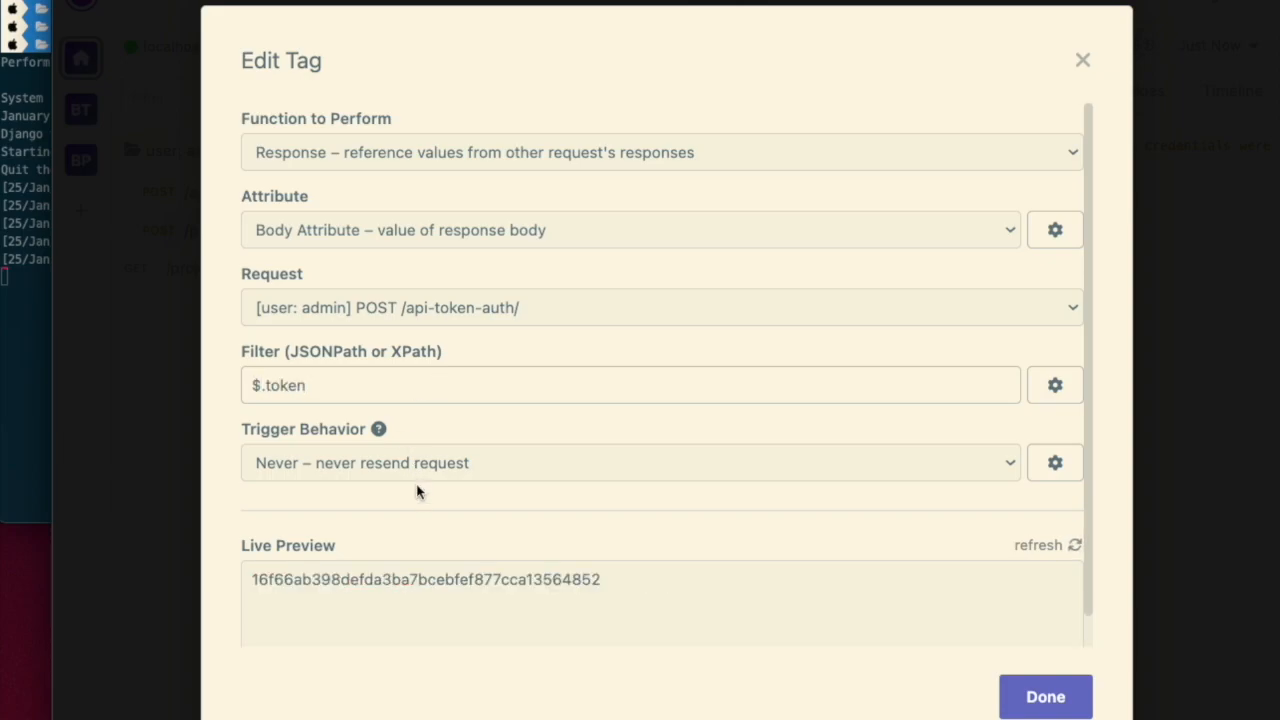
{"action": "left_click", "coordinate": [423, 471]}
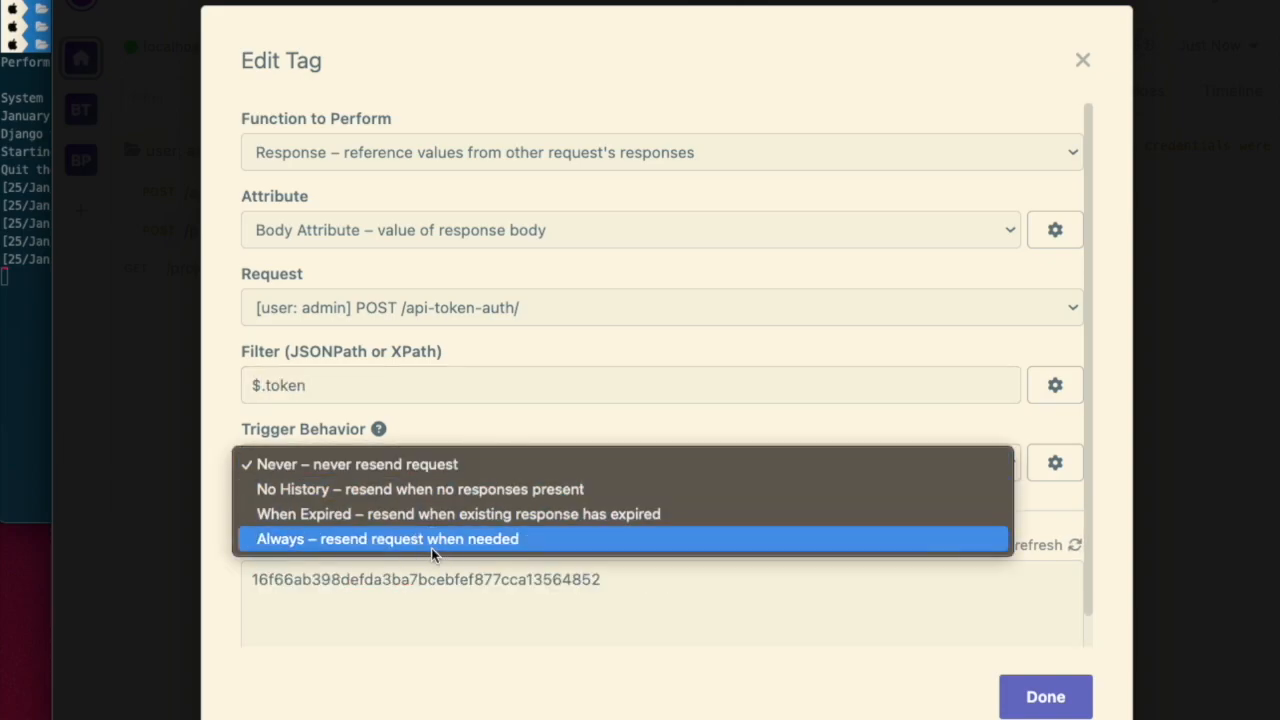
{"action": "left_click", "coordinate": [431, 548]}
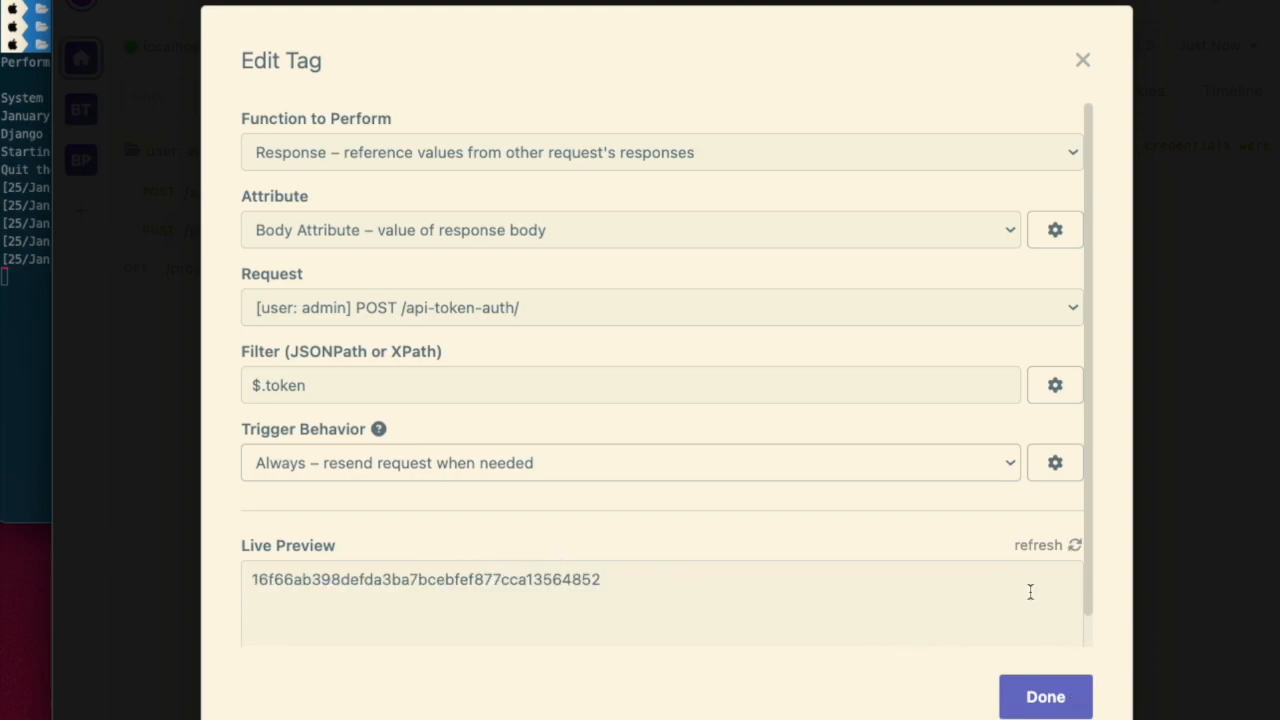
{"action": "scroll", "coordinate": [1031, 593], "scroll_direction": "down", "scroll_amount": 1}
{"action": "left_click", "coordinate": [1036, 700]}
{"action": "left_click", "coordinate": [673, 173]}
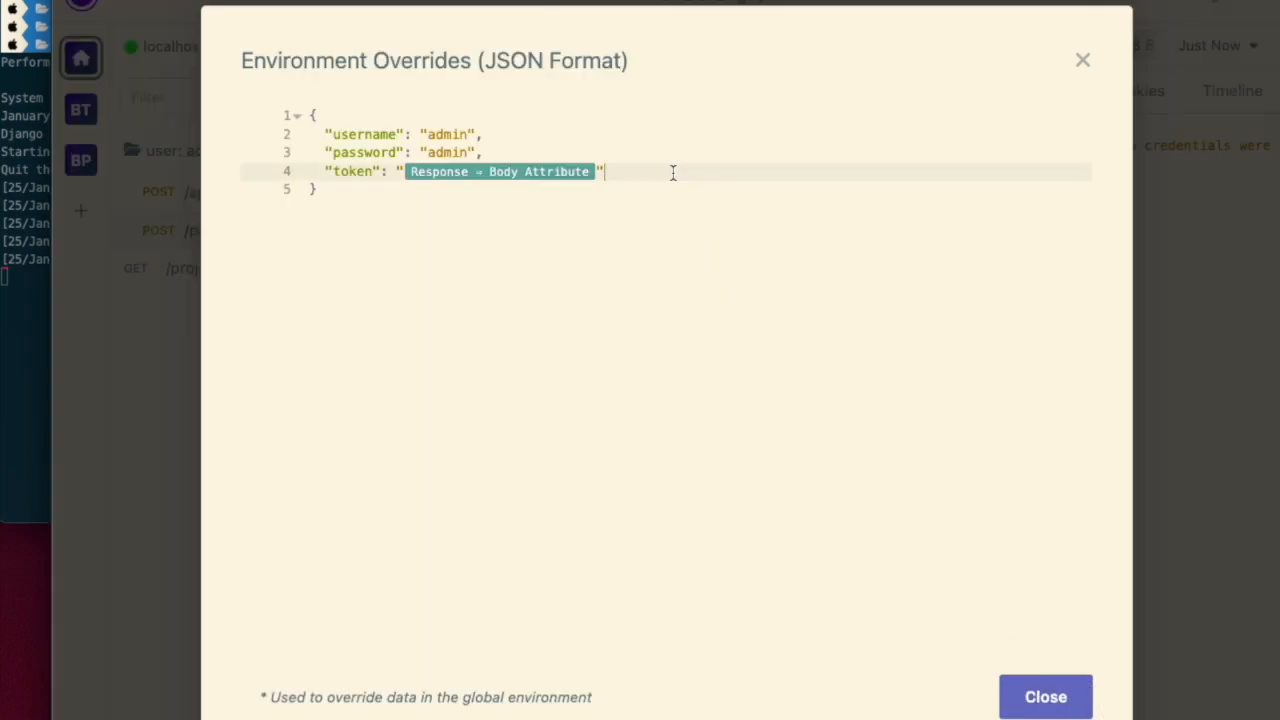
- Close the folder environment and send the POST /projects/ request
{"action": "key", "text": "BackSpace"}
{"action": "left_click", "coordinate": [1046, 697]}
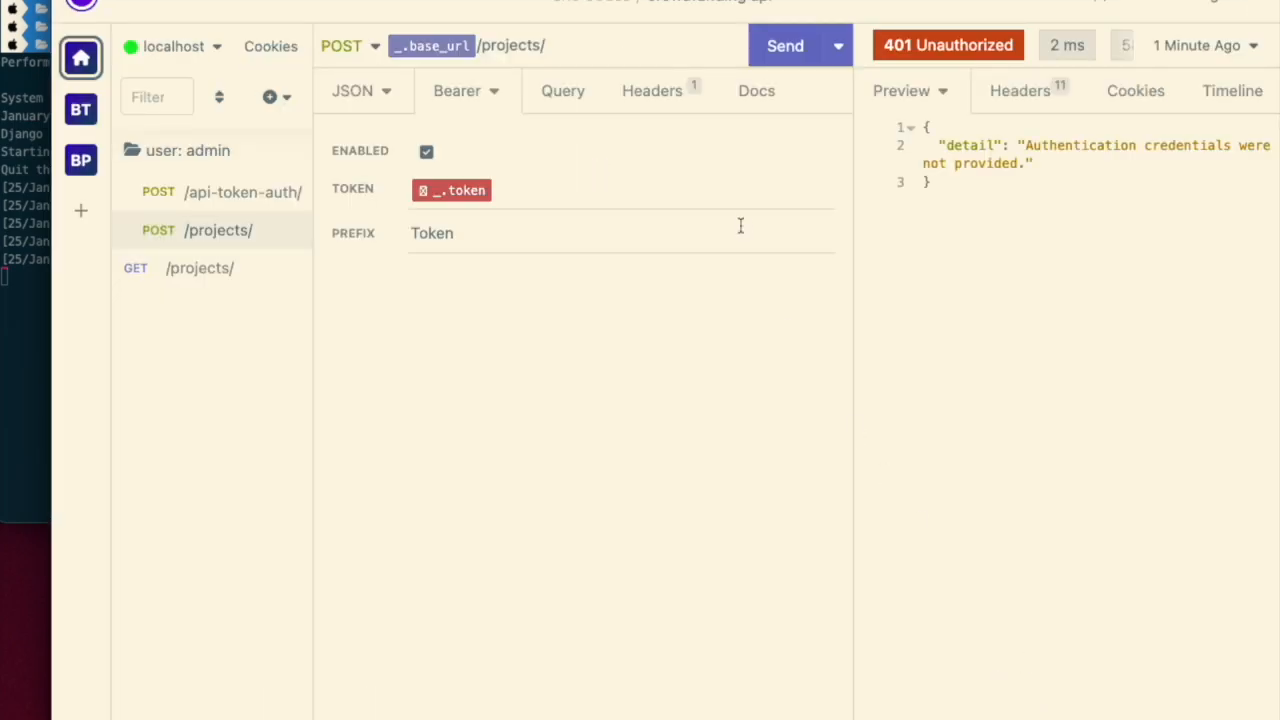
{"action": "left_click", "coordinate": [795, 64]}
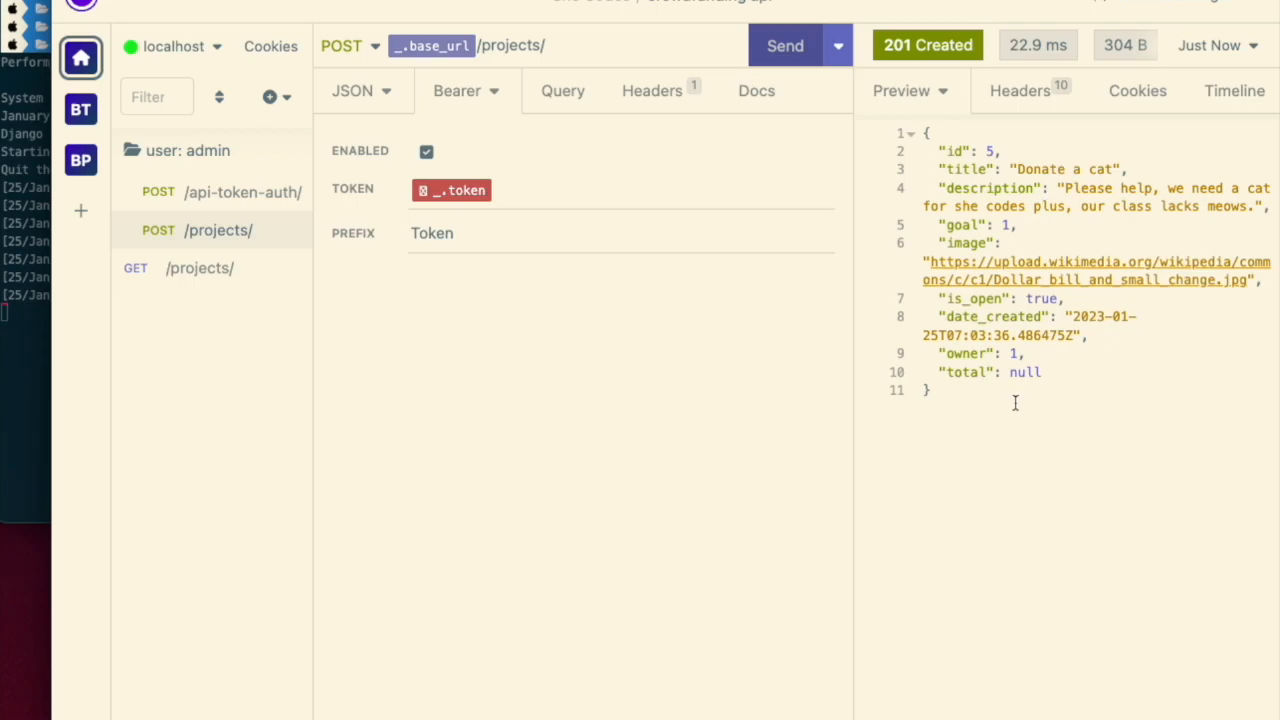
- Examine the request timelines of POST /projects/ and /api-token-auth/, including the Authorization header
{"action": "left_click", "coordinate": [1228, 95]}
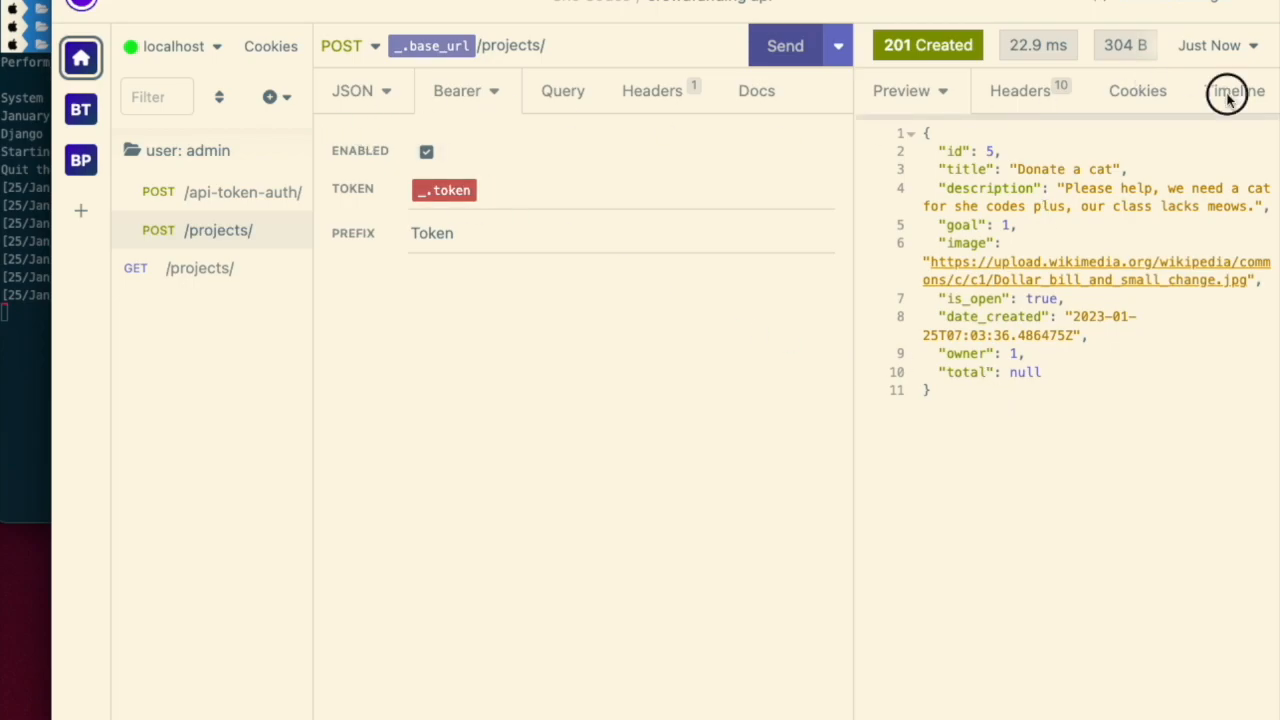
{"action": "scroll", "coordinate": [1076, 573], "scroll_direction": "down", "scroll_amount": 1}
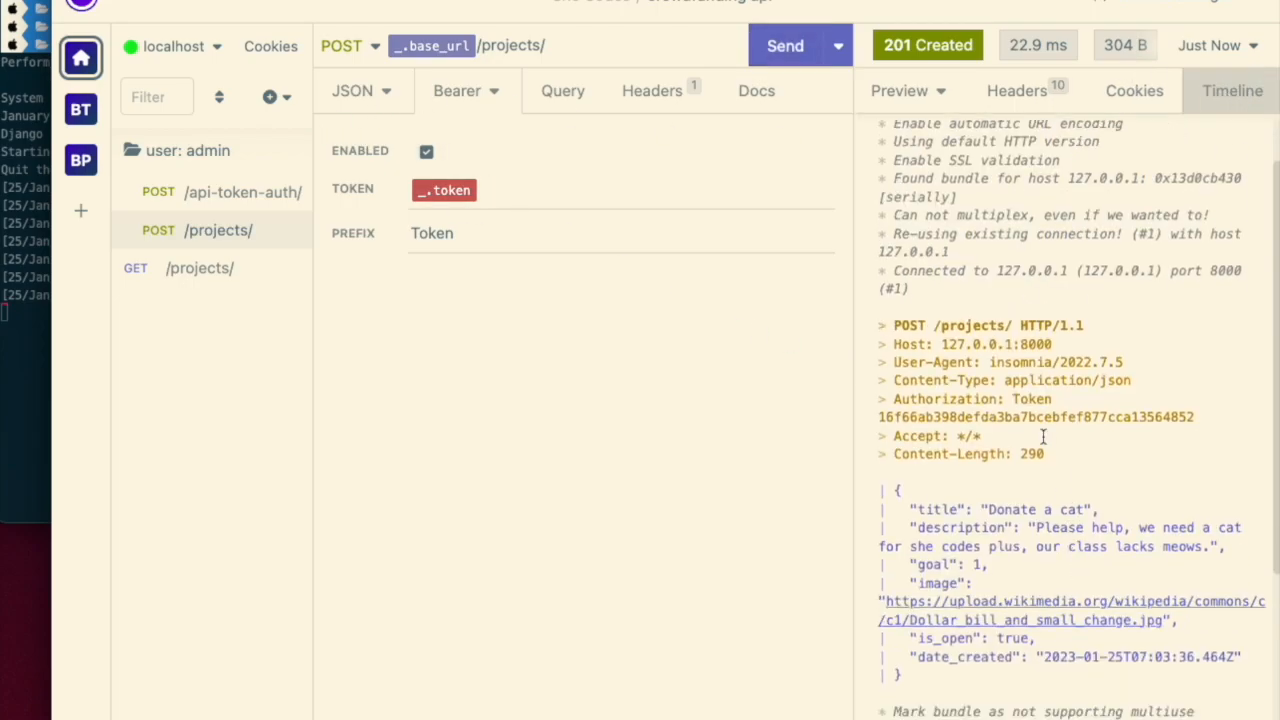
{"action": "double_click", "coordinate": [928, 418]}
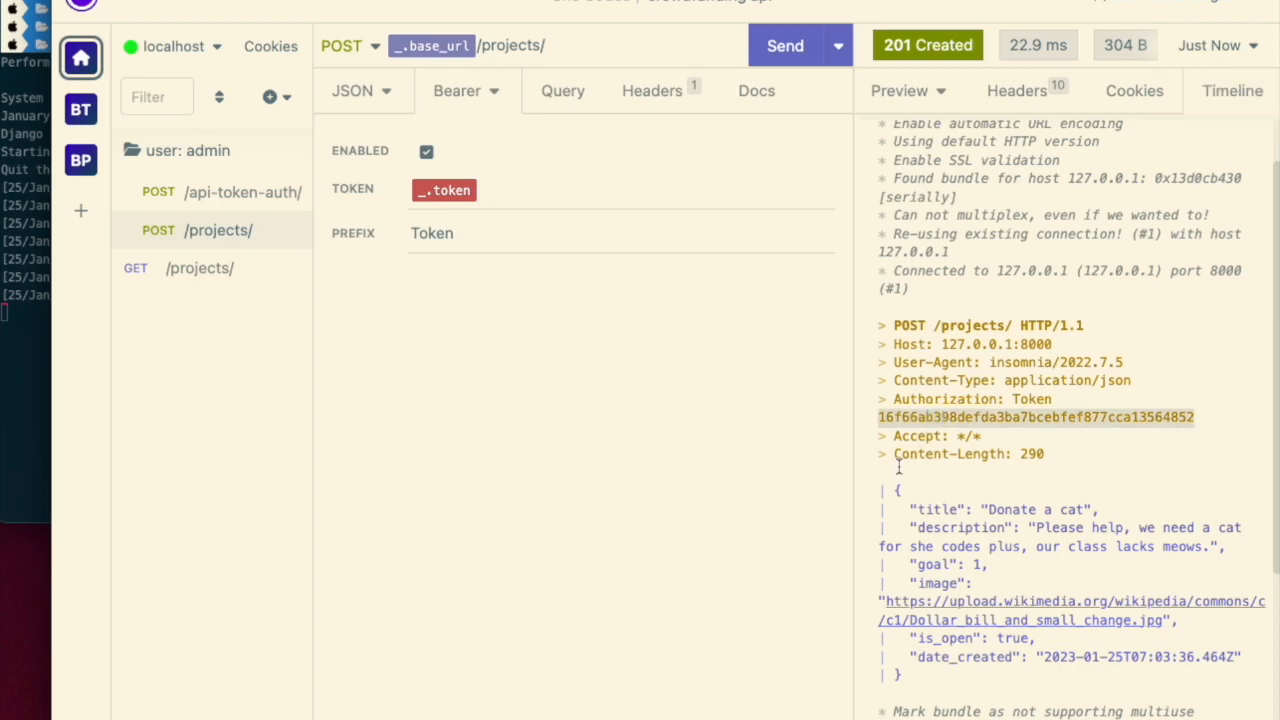
{"action": "left_click", "coordinate": [200, 194]}
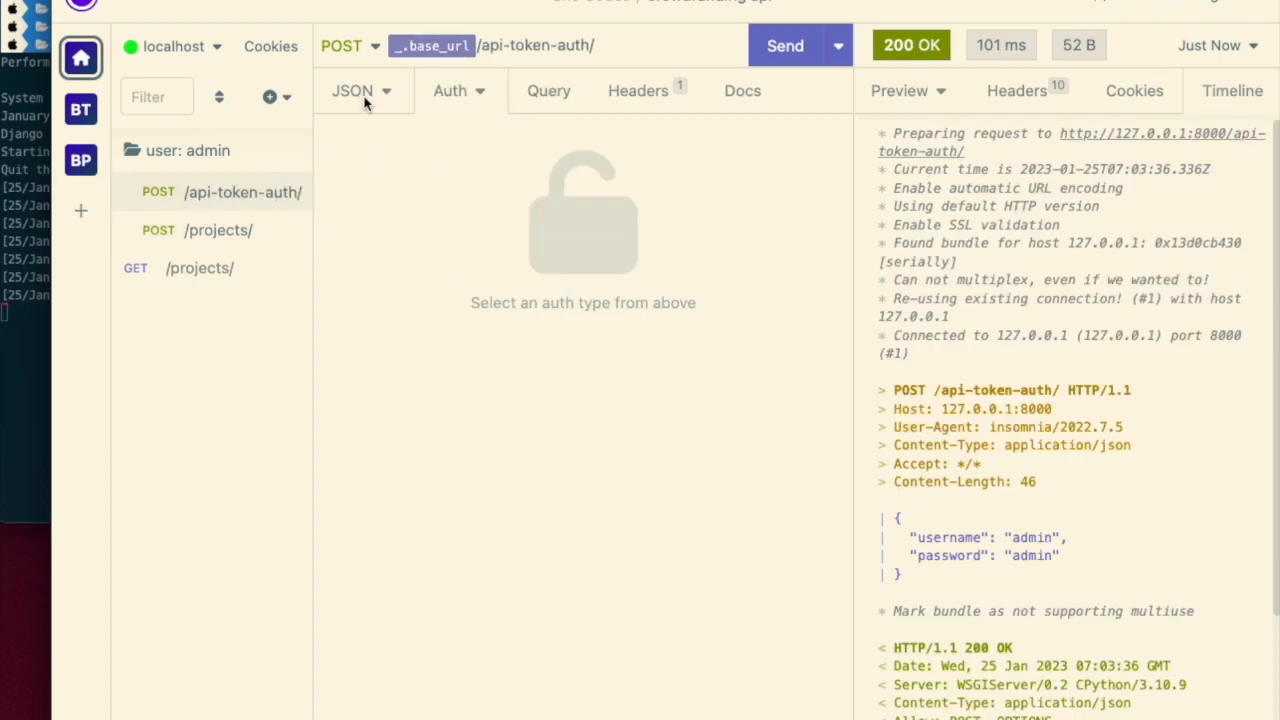
{"action": "scroll", "coordinate": [995, 367], "scroll_direction": "down", "scroll_amount": 3}
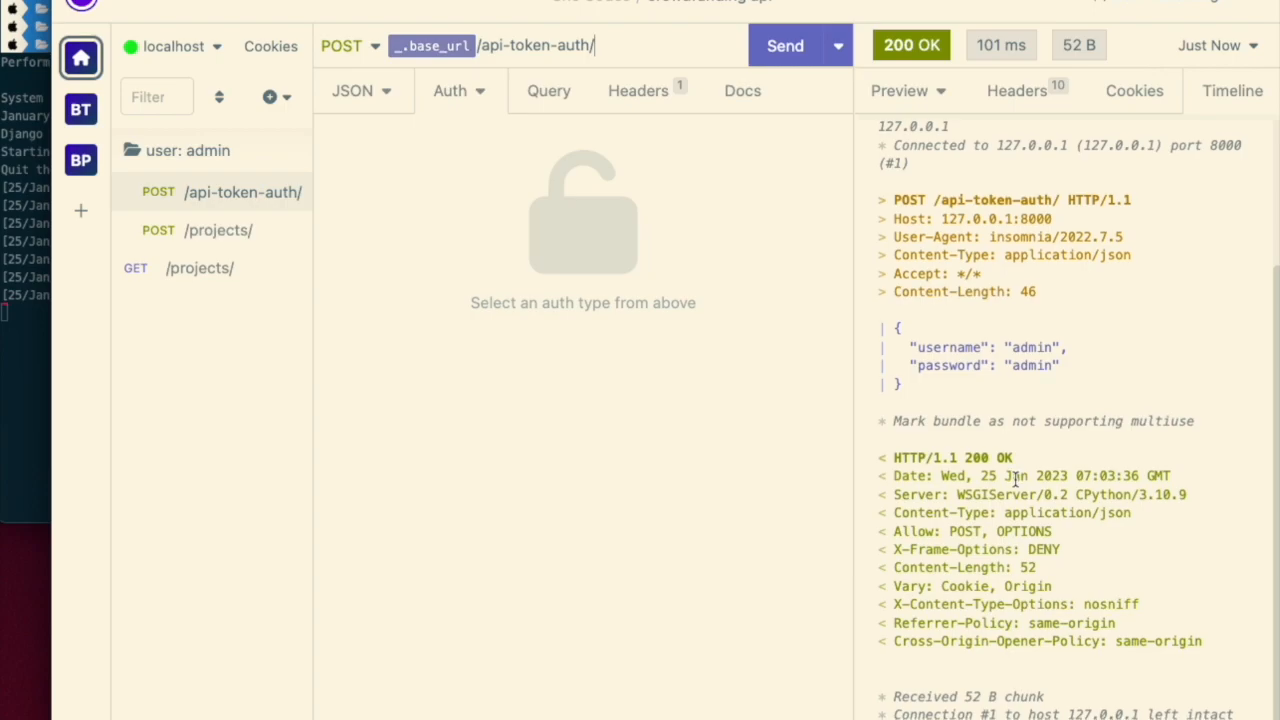
{"action": "scroll", "coordinate": [1012, 480], "scroll_direction": "up", "scroll_amount": 3}
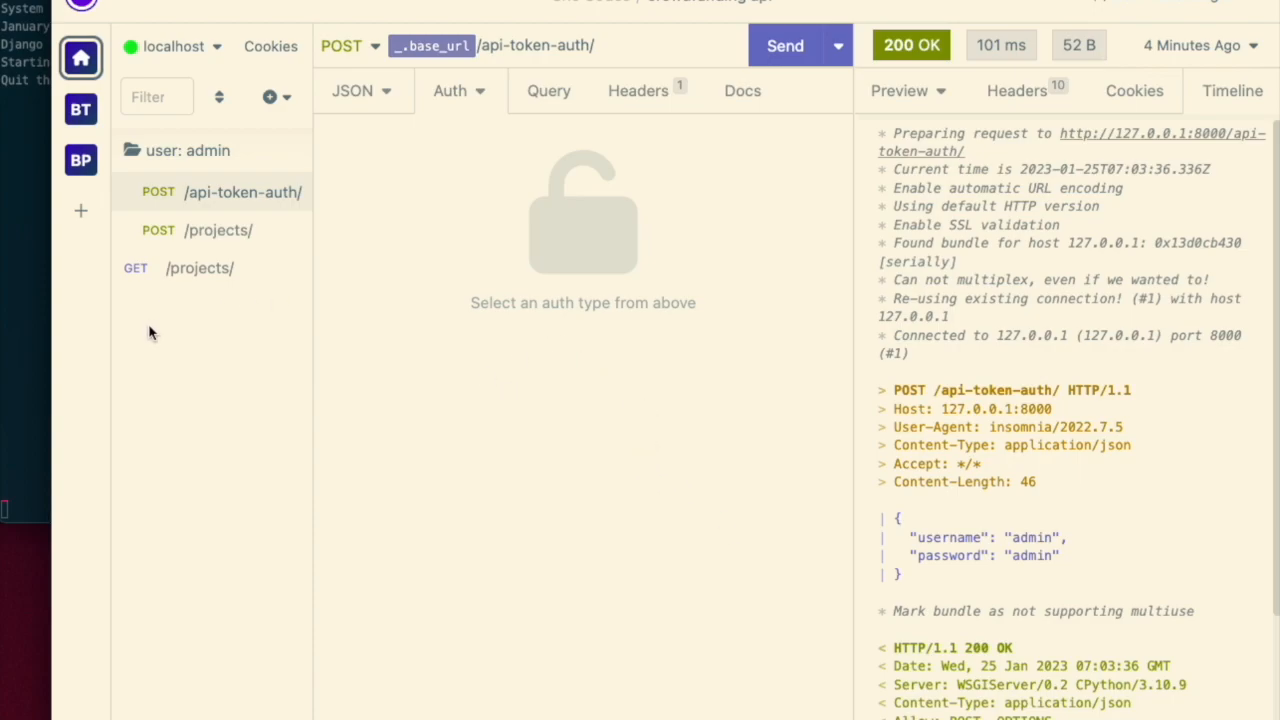
- Move the POST /projects/ request out of the user: admin folder to the top level
{"action": "left_click_drag", "start_coordinate": [225, 233], "coordinate": [220, 300]}
{"action": "left_click", "coordinate": [222, 229]}
{"action": "left_click", "coordinate": [212, 233]}
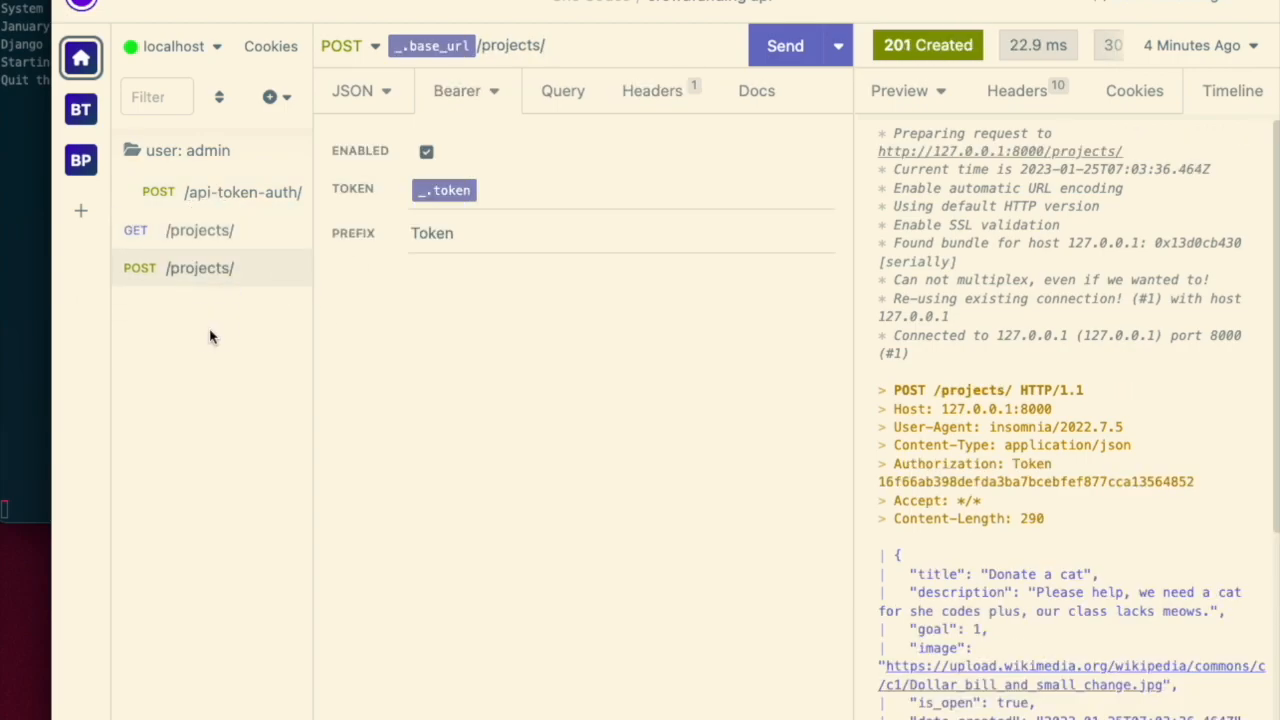
- Duplicate the user: admin folder under the new name user: testuser1
{"action": "right_click", "coordinate": [240, 154]}
{"action": "left_click", "coordinate": [185, 407]}
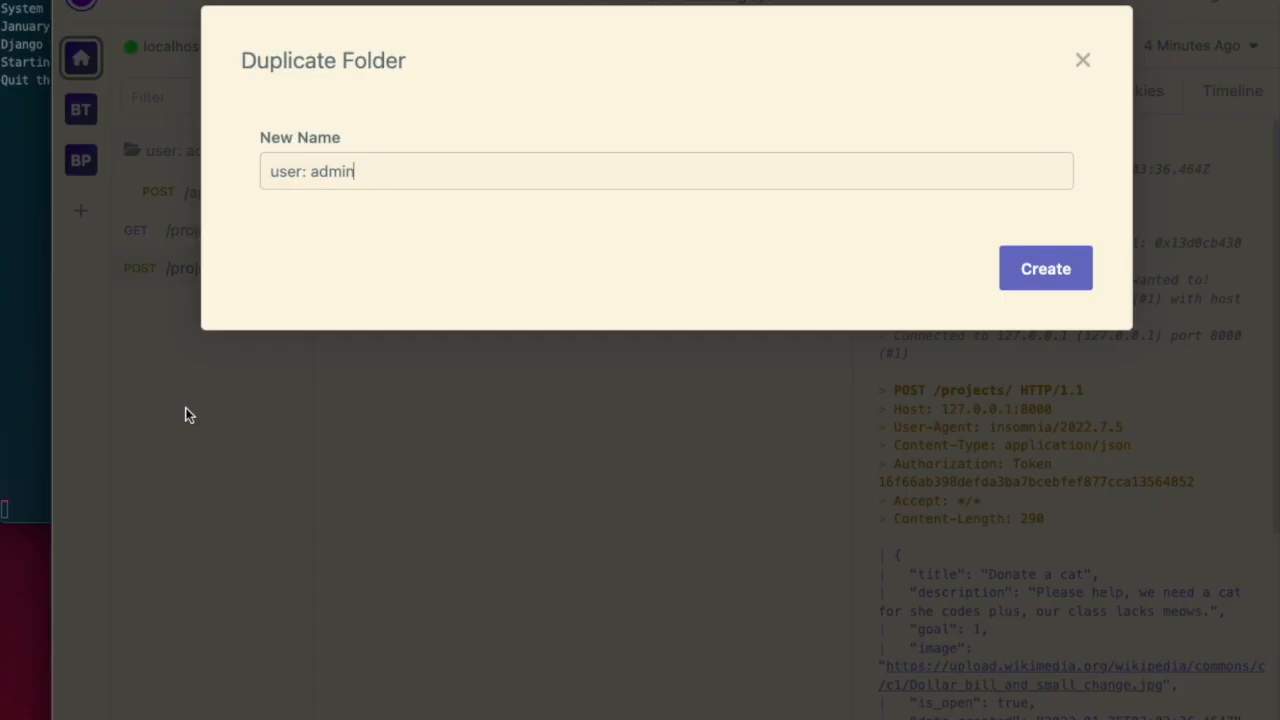
{"action": "double_click", "coordinate": [346, 172]}
{"action": "type", "text": "testuser1"}
{"action": "left_click", "coordinate": [1040, 269]}
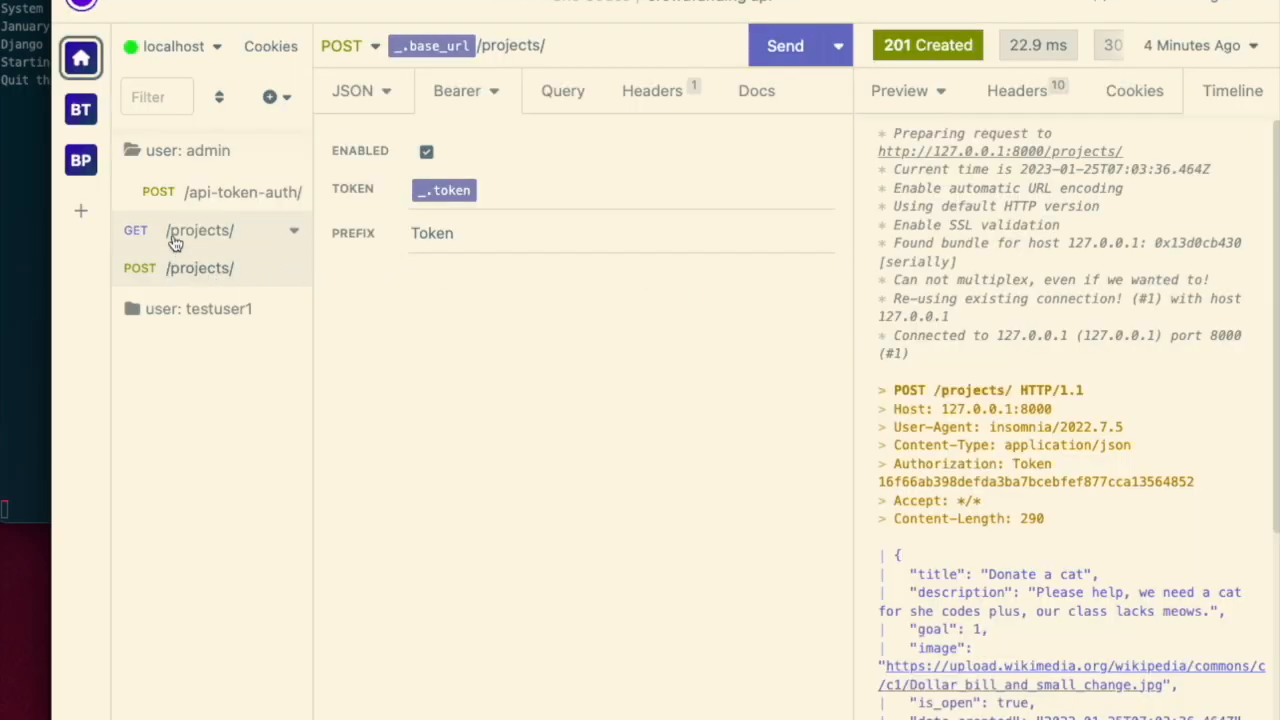
- Move the user: testuser1 folder up beneath user: admin and expand it
{"action": "left_click_drag", "start_coordinate": [197, 309], "coordinate": [177, 171]}
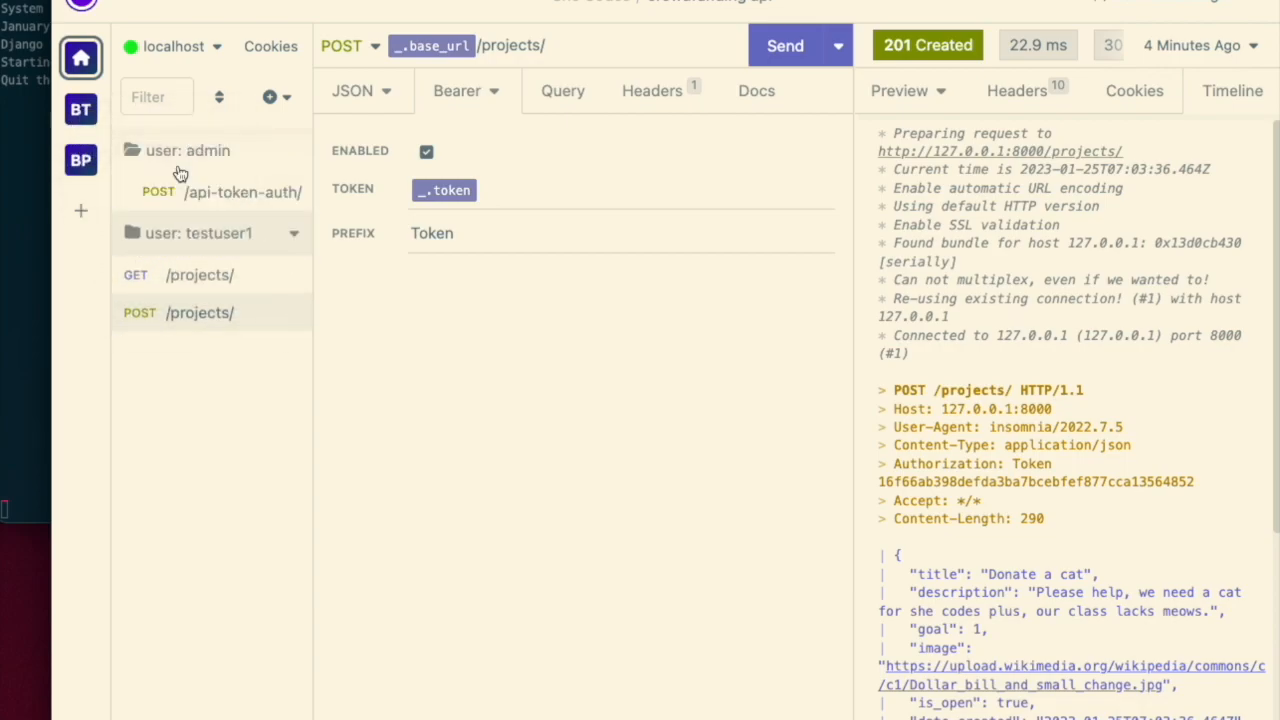
{"action": "left_click", "coordinate": [200, 233]}
{"action": "left_click", "coordinate": [200, 236]}
{"action": "left_click", "coordinate": [200, 236]}
{"action": "left_click", "coordinate": [237, 243]}
- Open the user: testuser1 folder environment and set the username to testuser1
{"action": "right_click", "coordinate": [200, 238]}
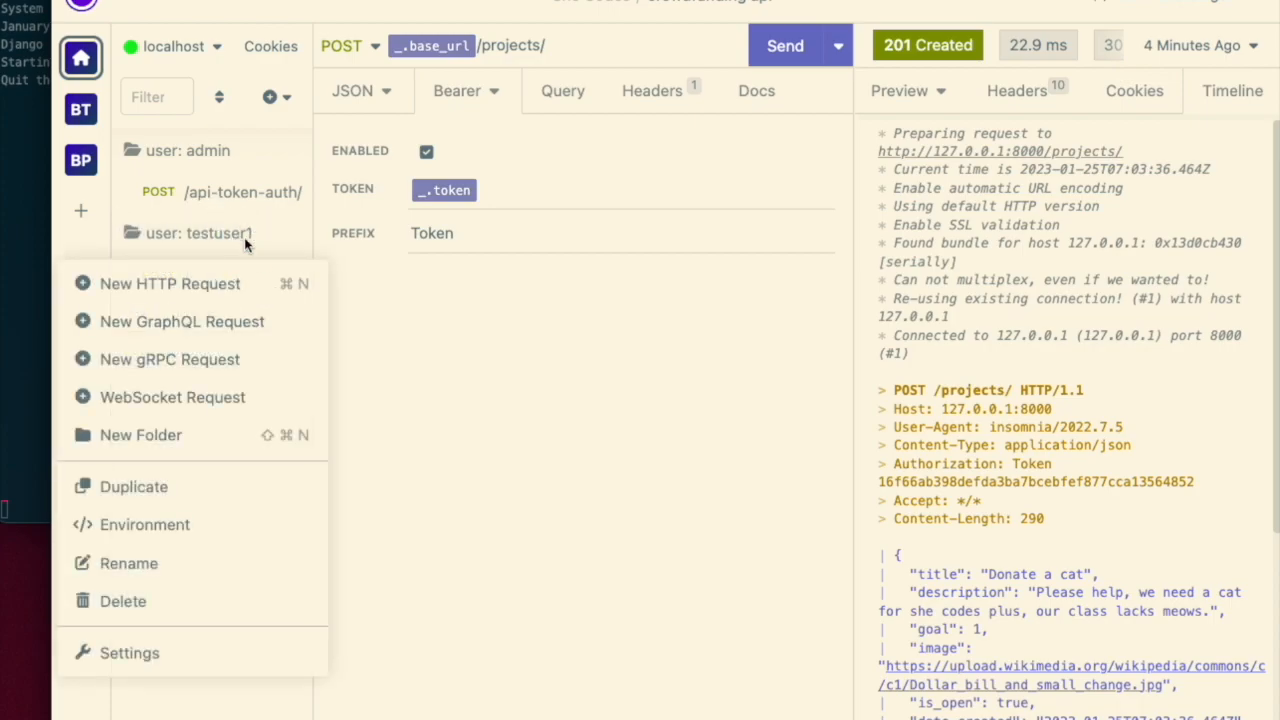
{"action": "left_click", "coordinate": [183, 526]}
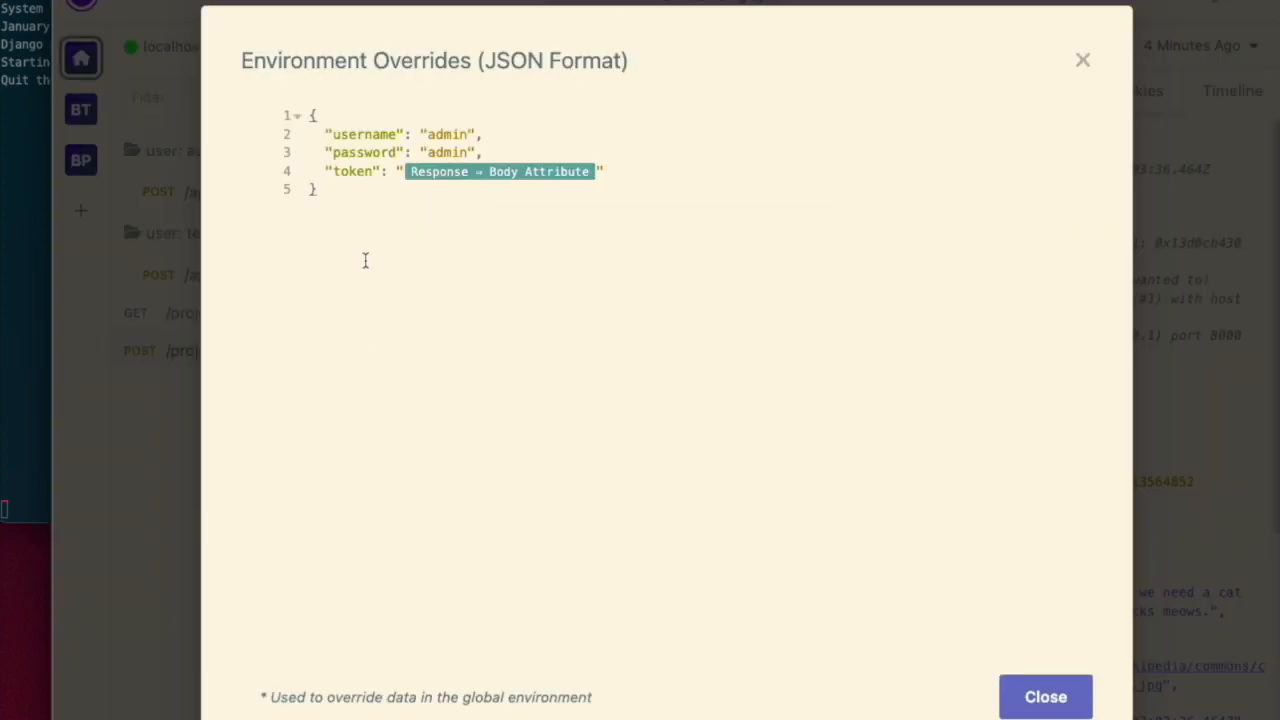
{"action": "double_click", "coordinate": [444, 134]}
{"action": "type", "text": "testuser1"}
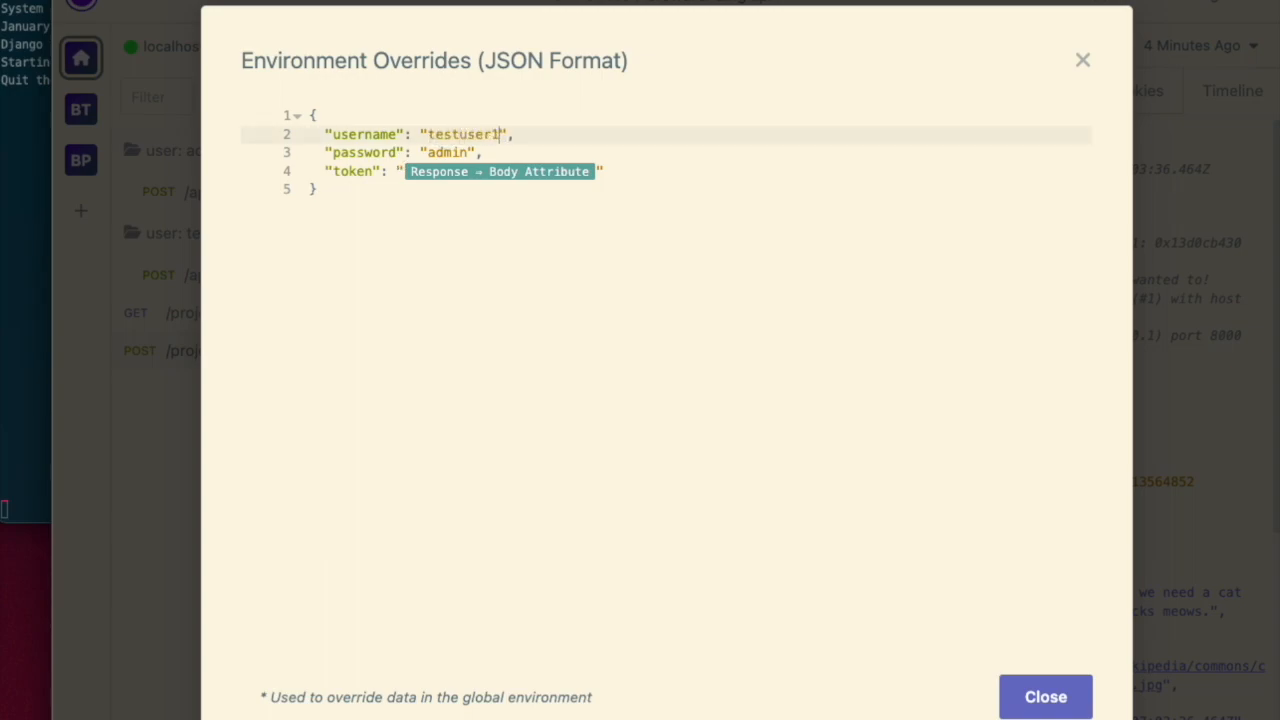
- Replace the password value in the folder environment with the test user's password
{"action": "left_click", "coordinate": [477, 153]}
{"action": "key", "text": "BackSpace"}
{"action": "key", "text": "BackSpace"}
{"action": "key", "text": "BackSpace"}
{"action": "key", "text": "BackSpace"}
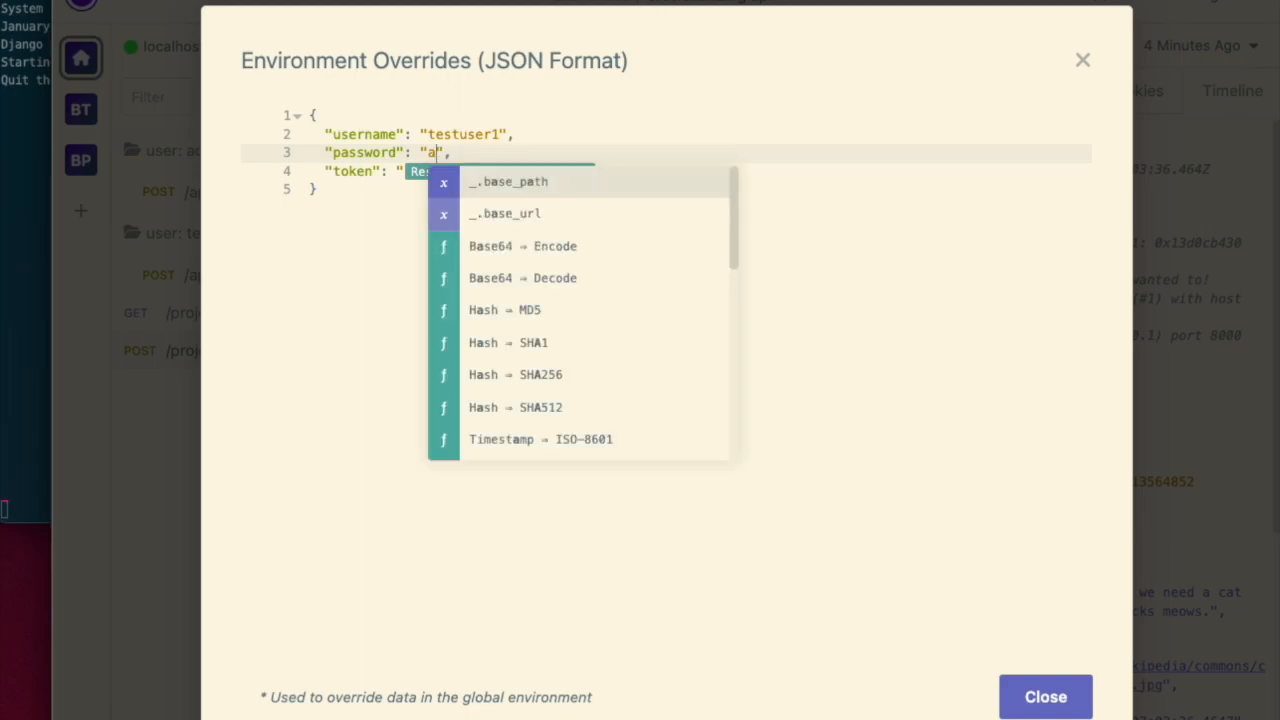
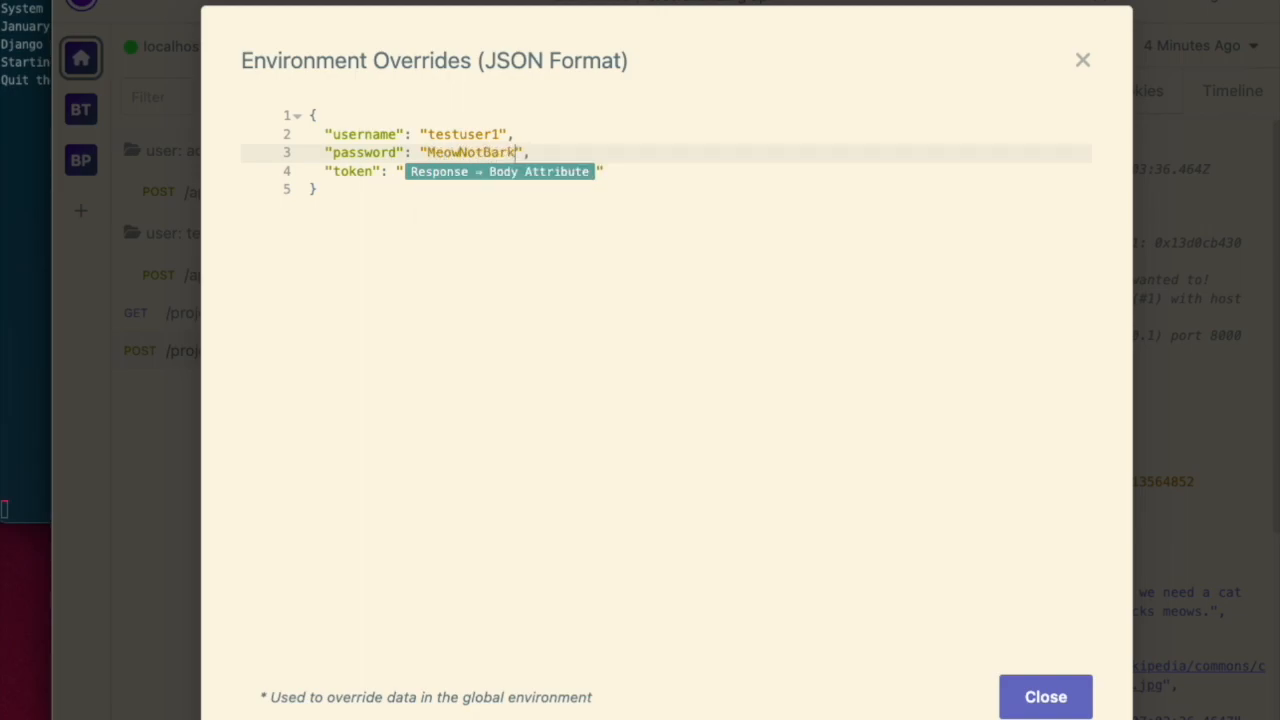
- Try to point the token tag at the [user: testuser1] POST /api-token-auth/ request and close the environment
{"action": "left_click", "coordinate": [597, 172]}
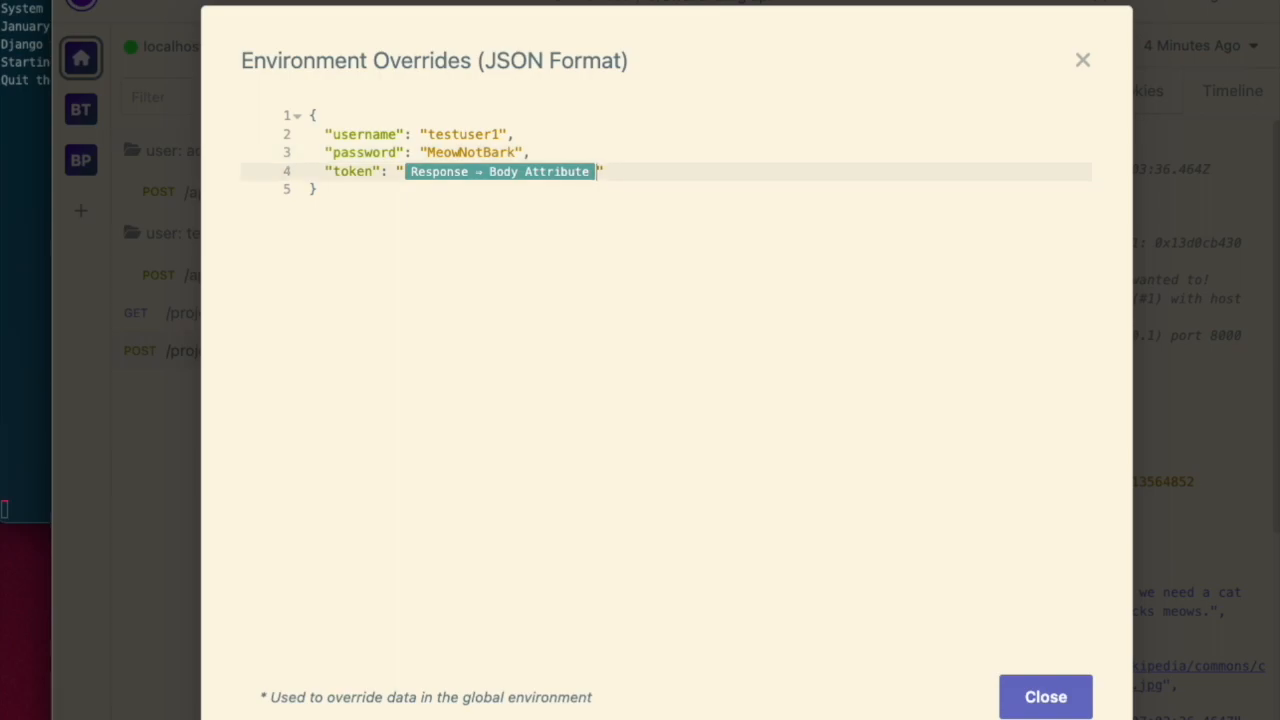
{"action": "left_click", "coordinate": [492, 175]}
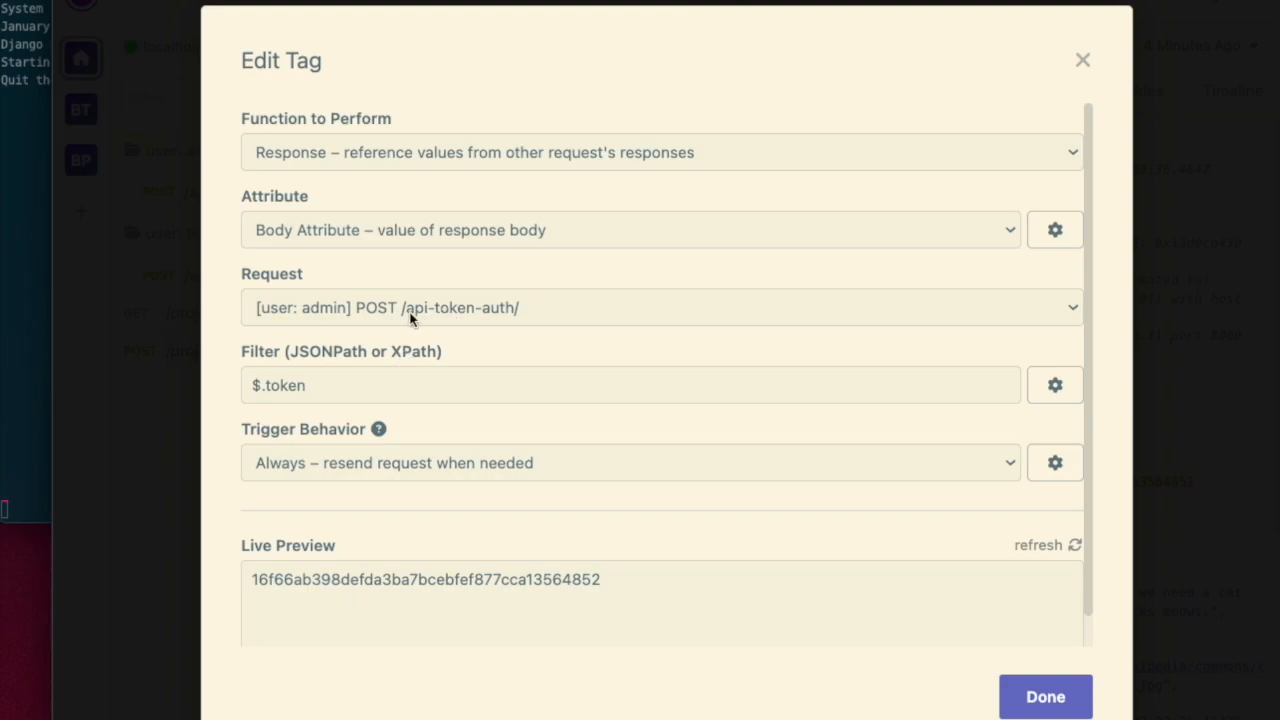
{"action": "left_click", "coordinate": [346, 309]}
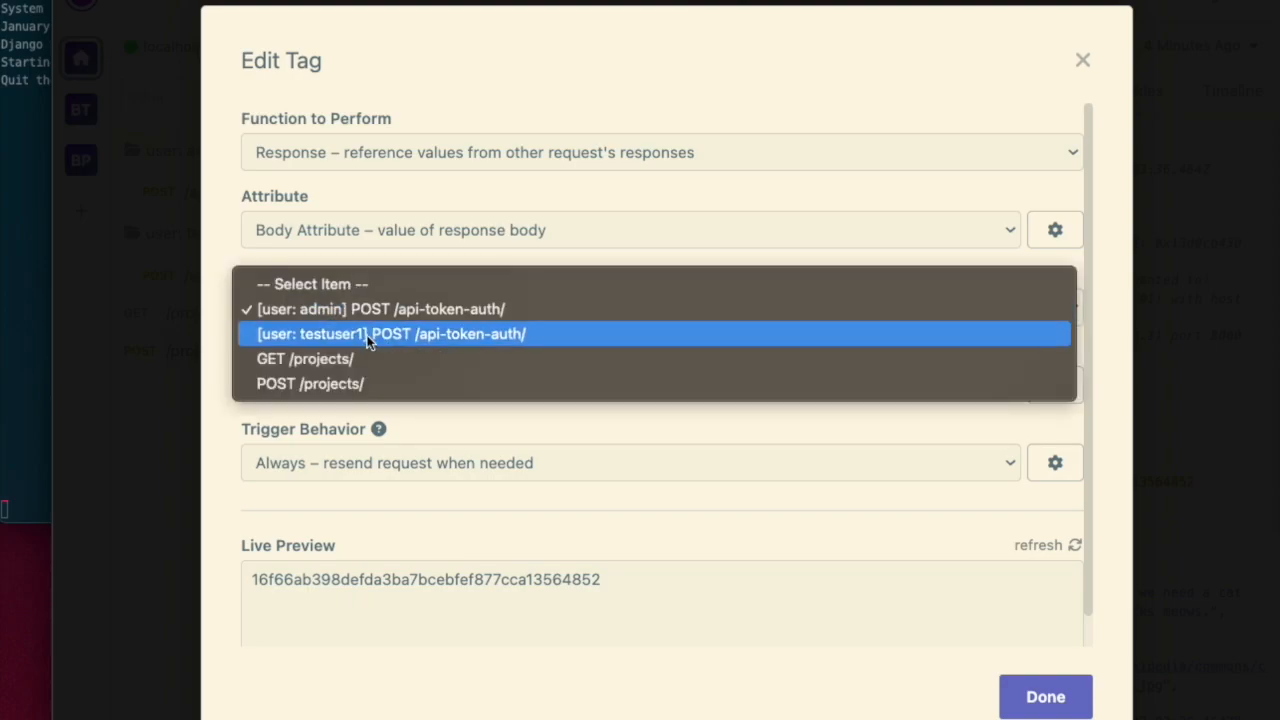
{"action": "left_click", "coordinate": [366, 336]}
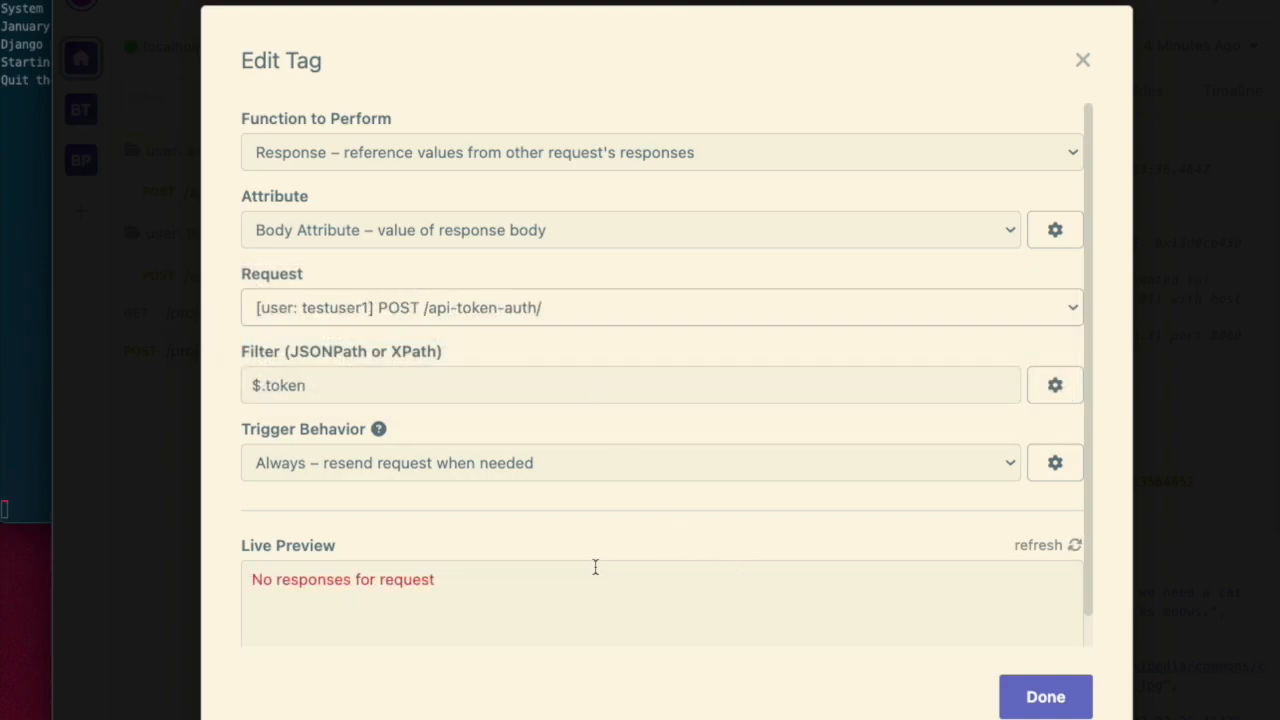
{"action": "left_click", "coordinate": [1053, 553]}
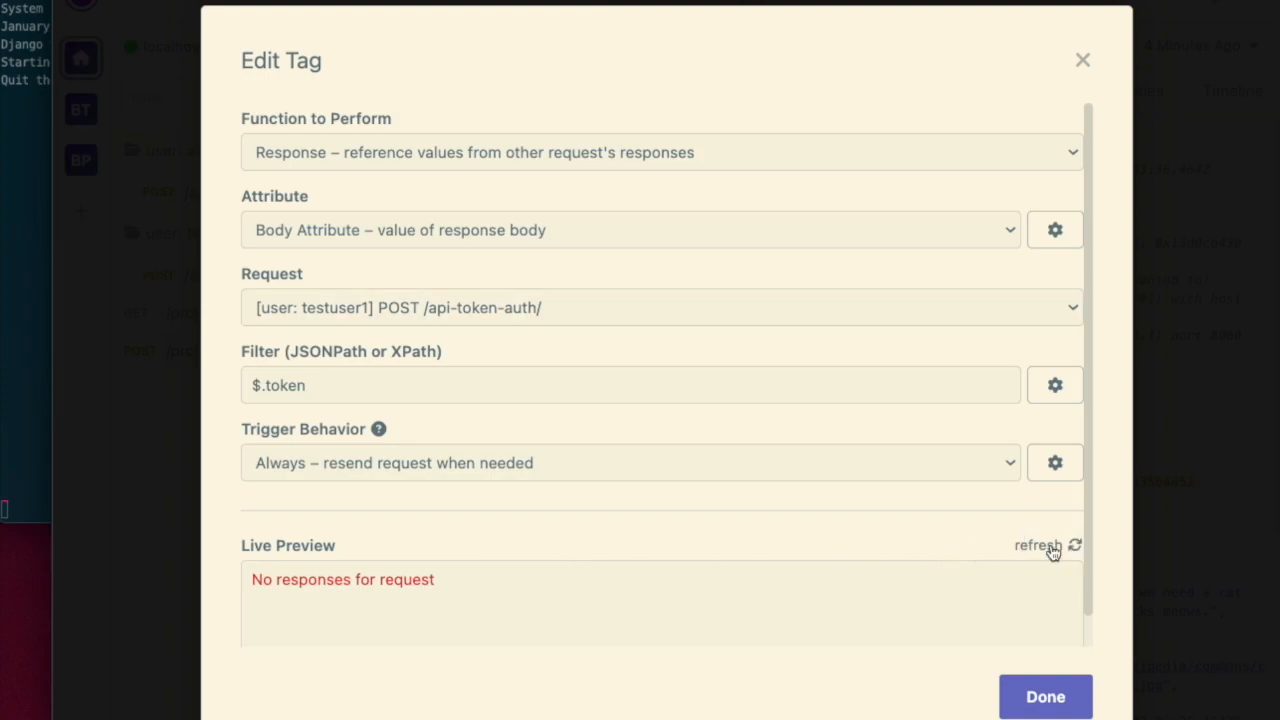
{"action": "left_click", "coordinate": [1045, 697]}
{"action": "left_click", "coordinate": [1050, 694]}
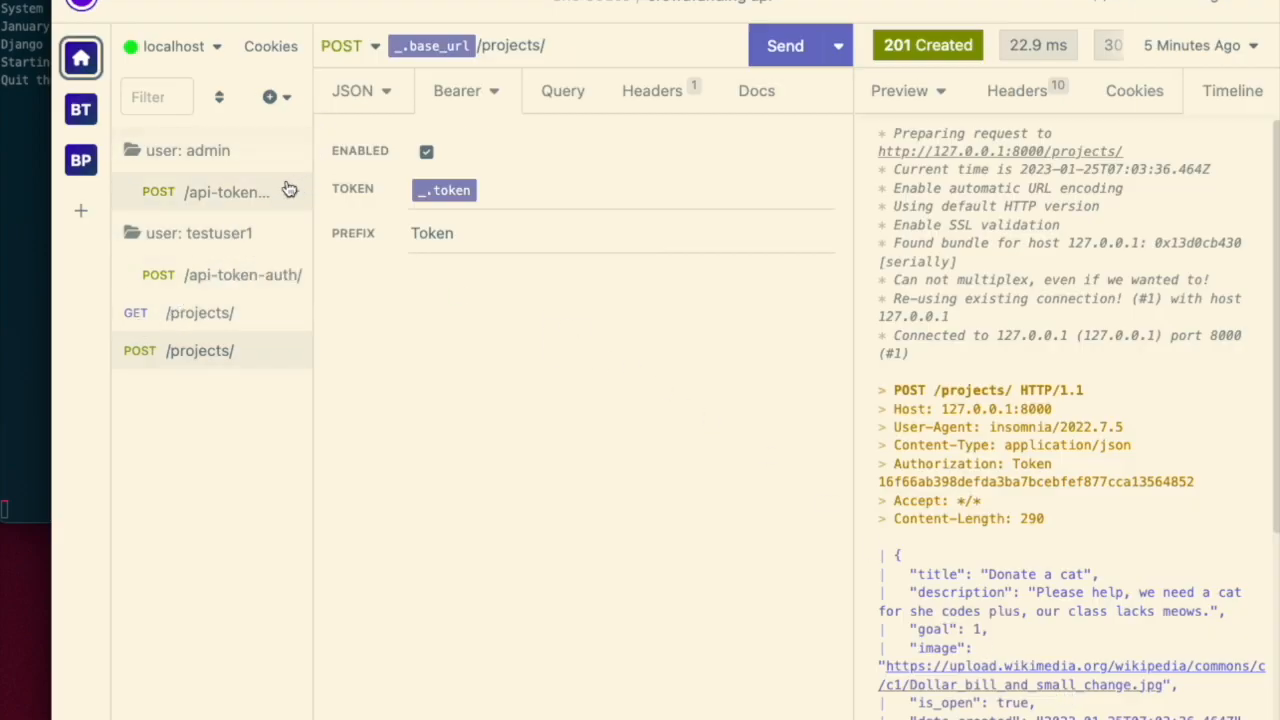
- Reopen the testuser1 folder environment and set the token tag's request to [user: testuser1] POST /api-token-auth/
{"action": "left_click", "coordinate": [294, 233]}
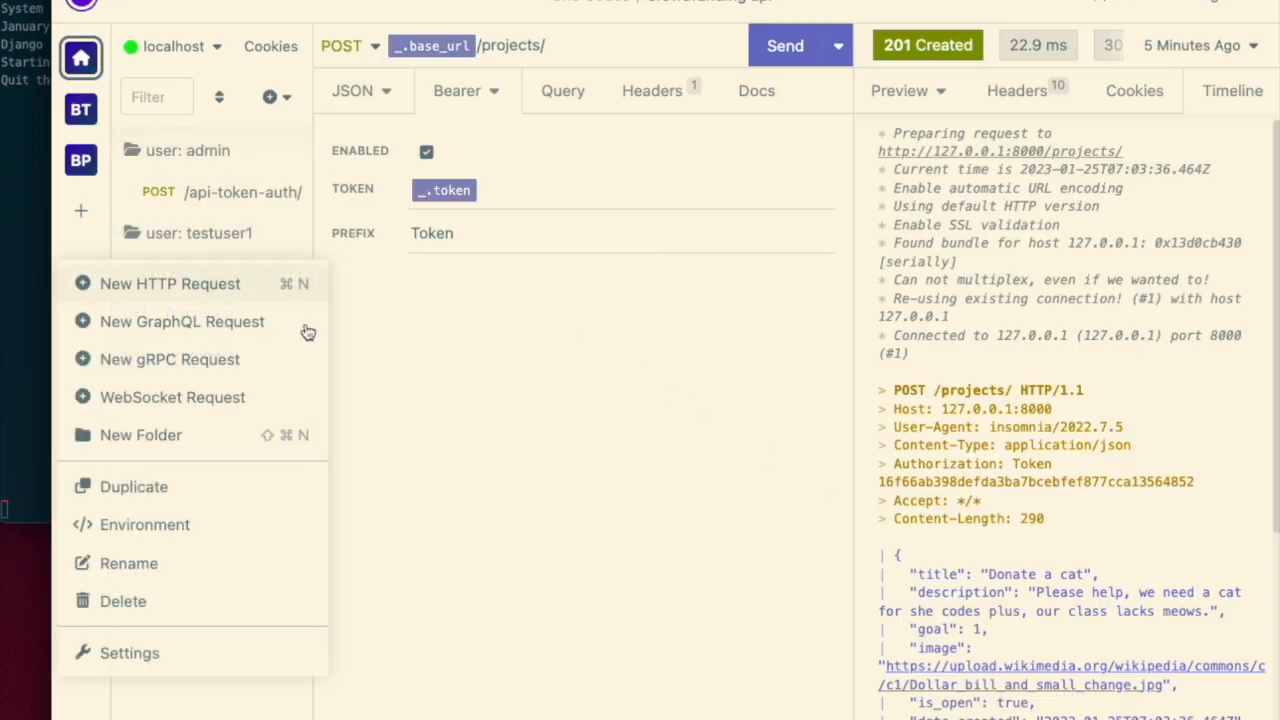
{"action": "left_click", "coordinate": [177, 524]}
{"action": "left_click", "coordinate": [492, 178]}
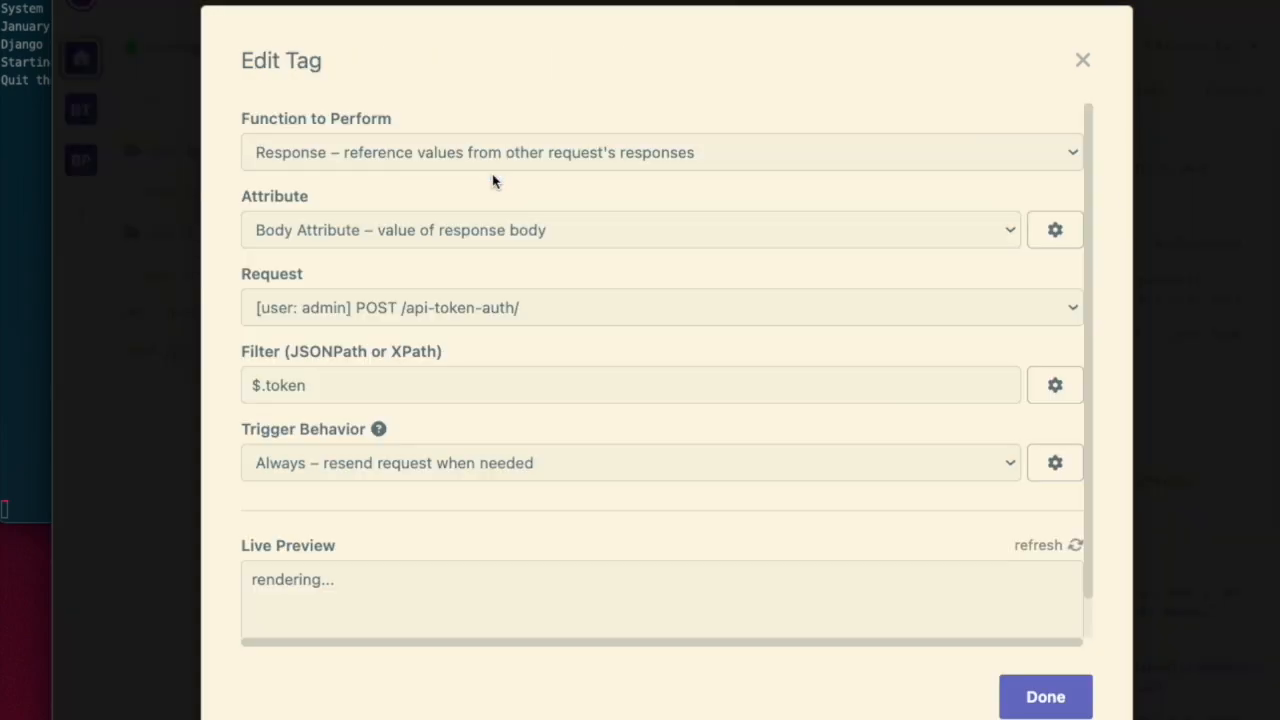
{"action": "left_click", "coordinate": [400, 310]}
{"action": "key", "text": "Up"}
{"action": "key", "text": "Return"}
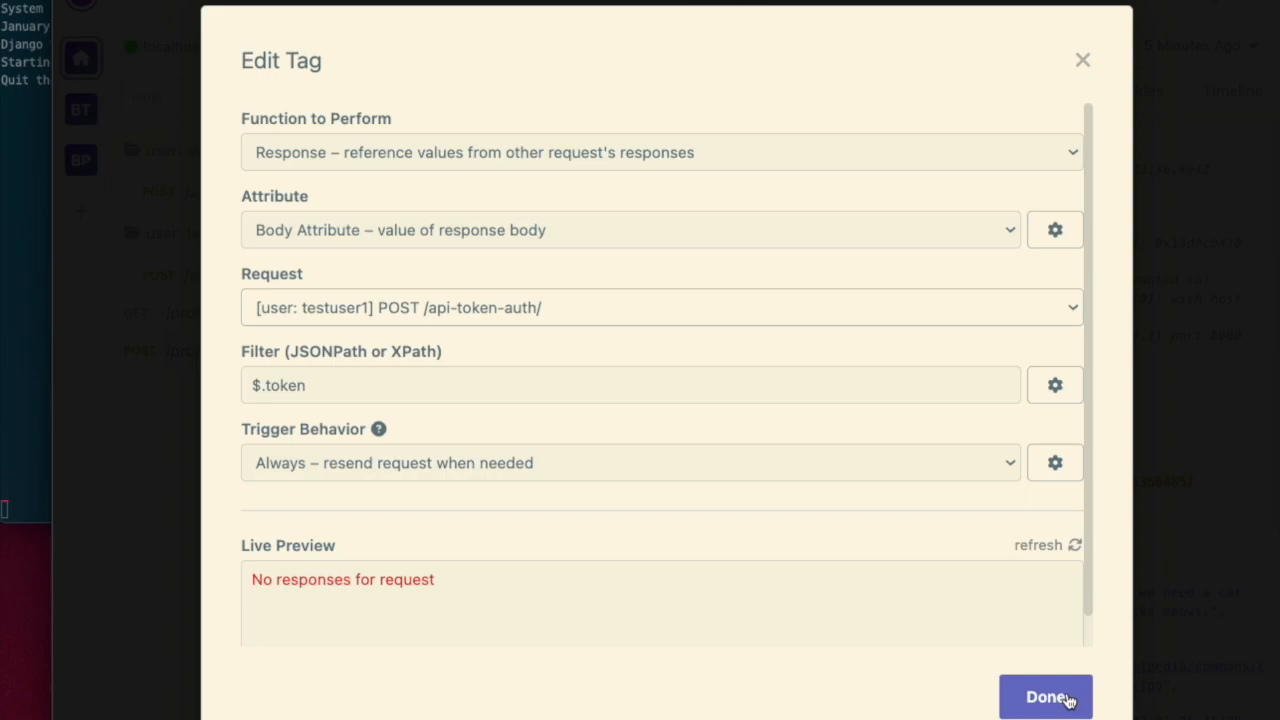
{"action": "left_click", "coordinate": [1045, 697]}
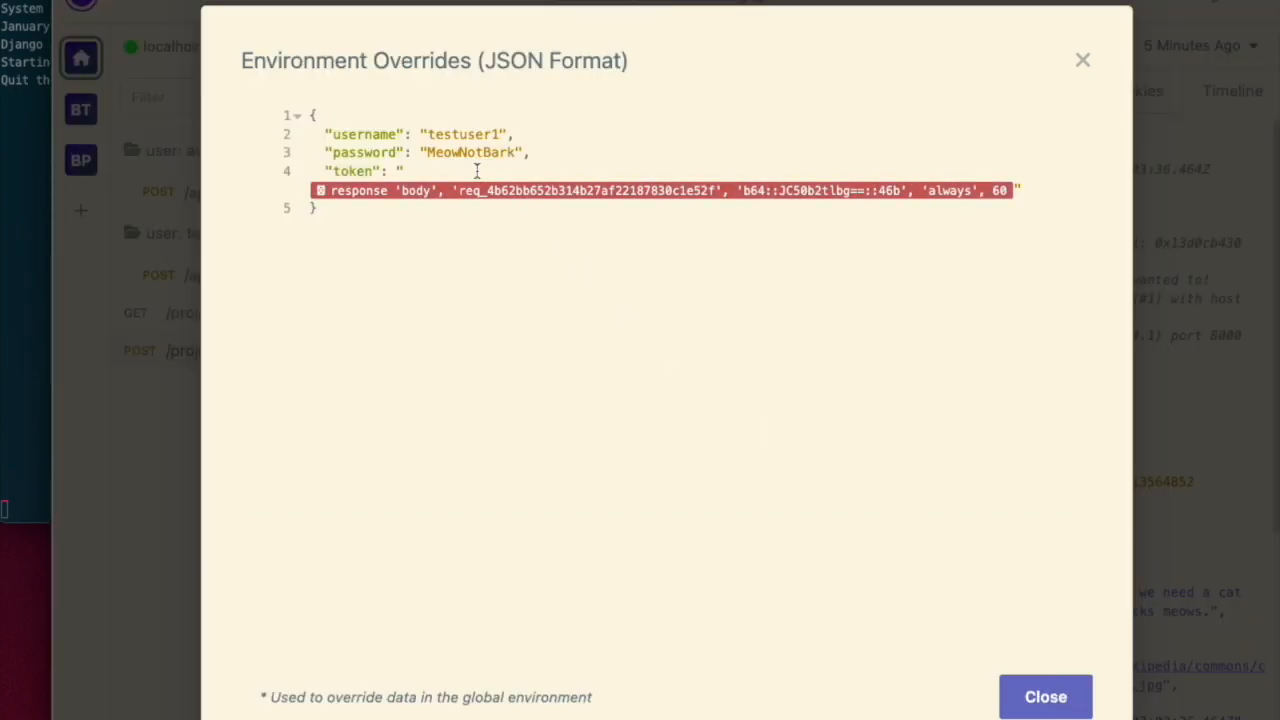
- Close the environment and send the testuser1 folder's /api-token-auth/ request
{"action": "left_click", "coordinate": [648, 157]}
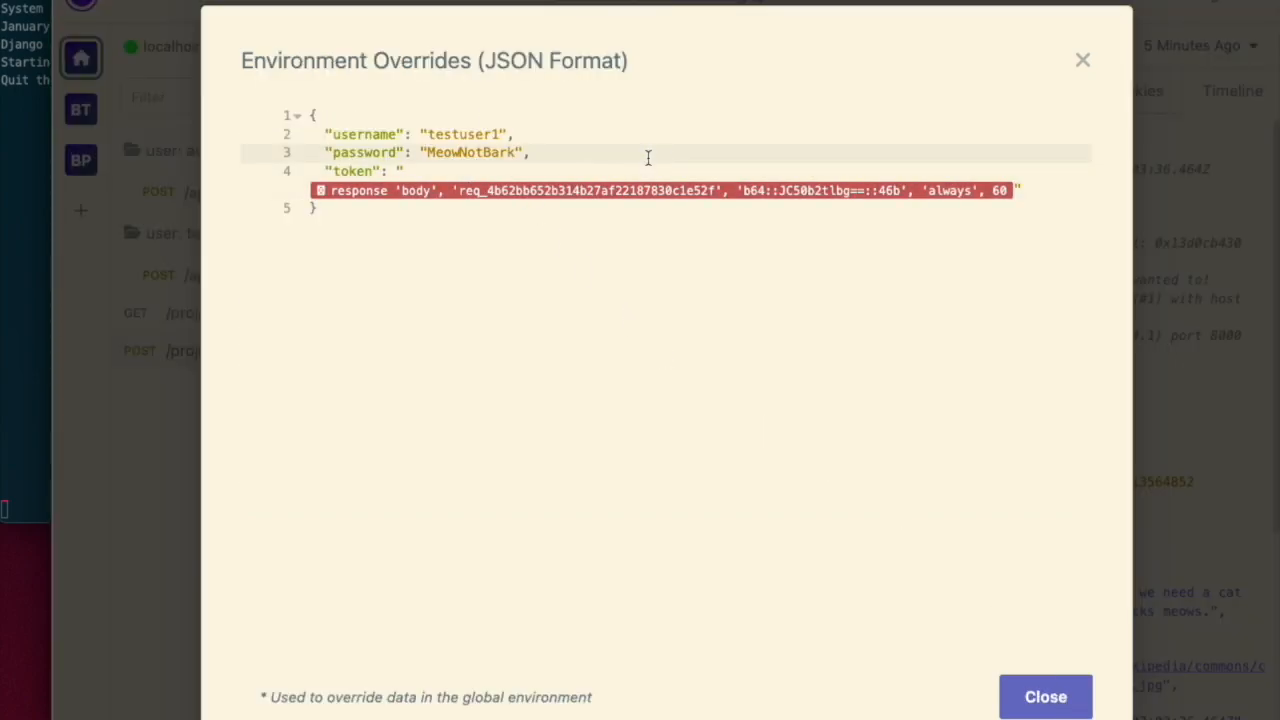
{"action": "left_click", "coordinate": [846, 306]}
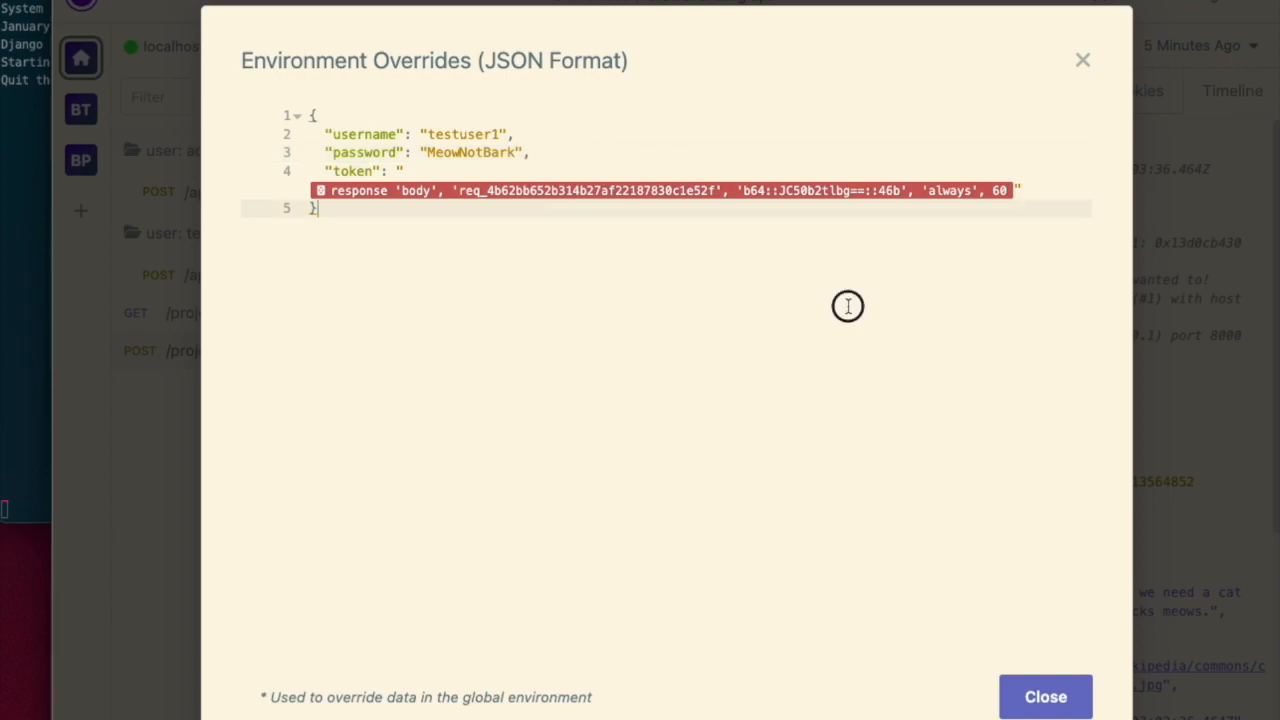
{"action": "left_click", "coordinate": [1018, 694]}
{"action": "left_click", "coordinate": [238, 275]}
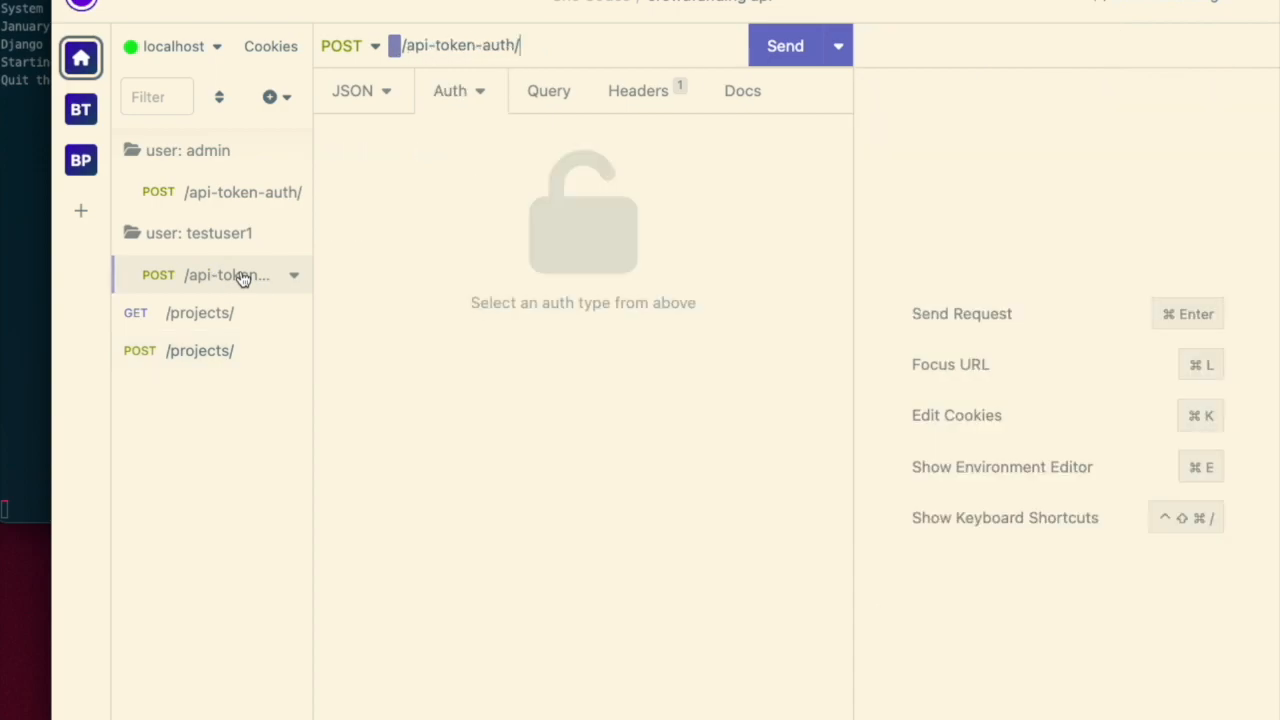
{"action": "left_click", "coordinate": [780, 46]}
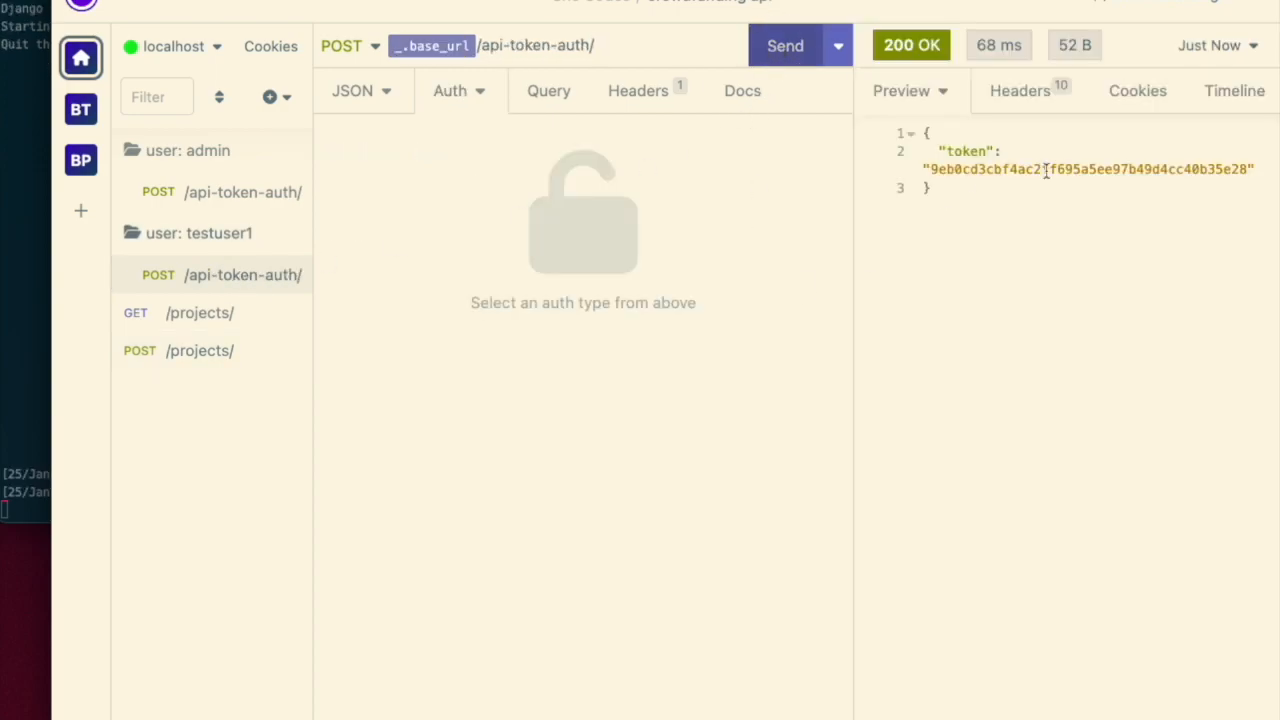
{"action": "left_click", "coordinate": [226, 205]}
{"action": "left_click", "coordinate": [230, 280]}
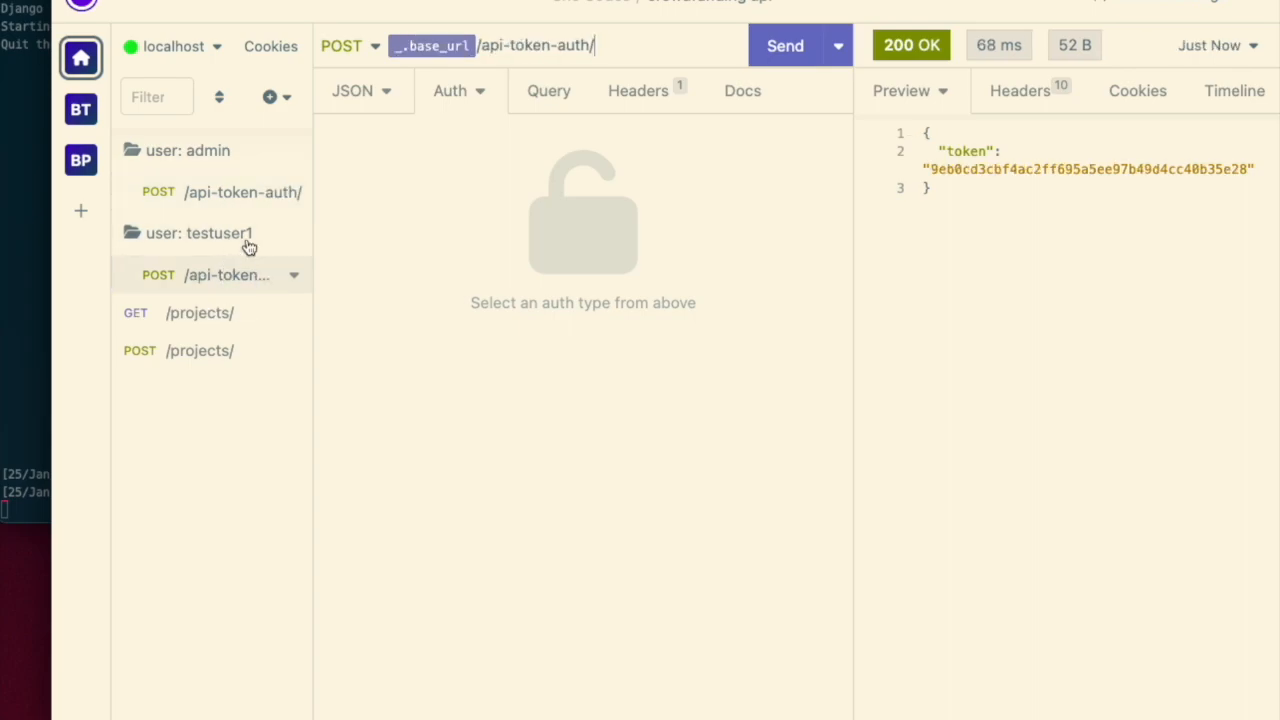
{"action": "left_click", "coordinate": [192, 346]}
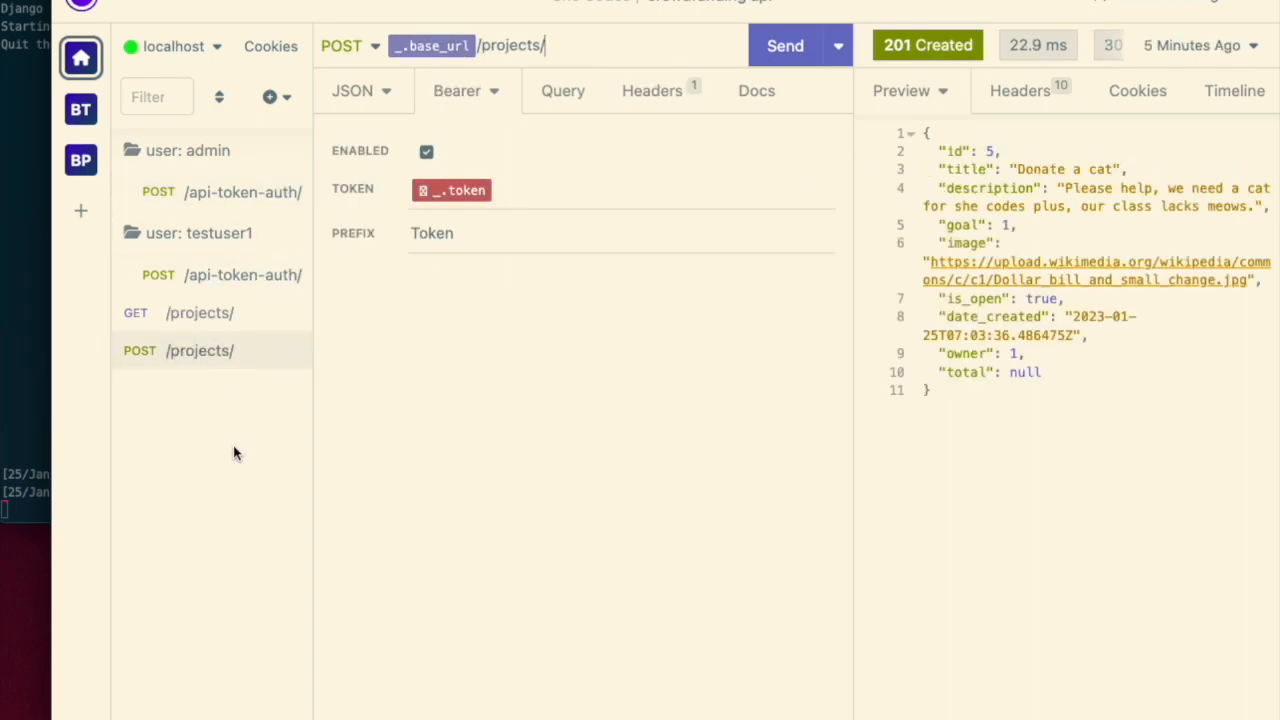
{"action": "left_click", "coordinate": [276, 97]}
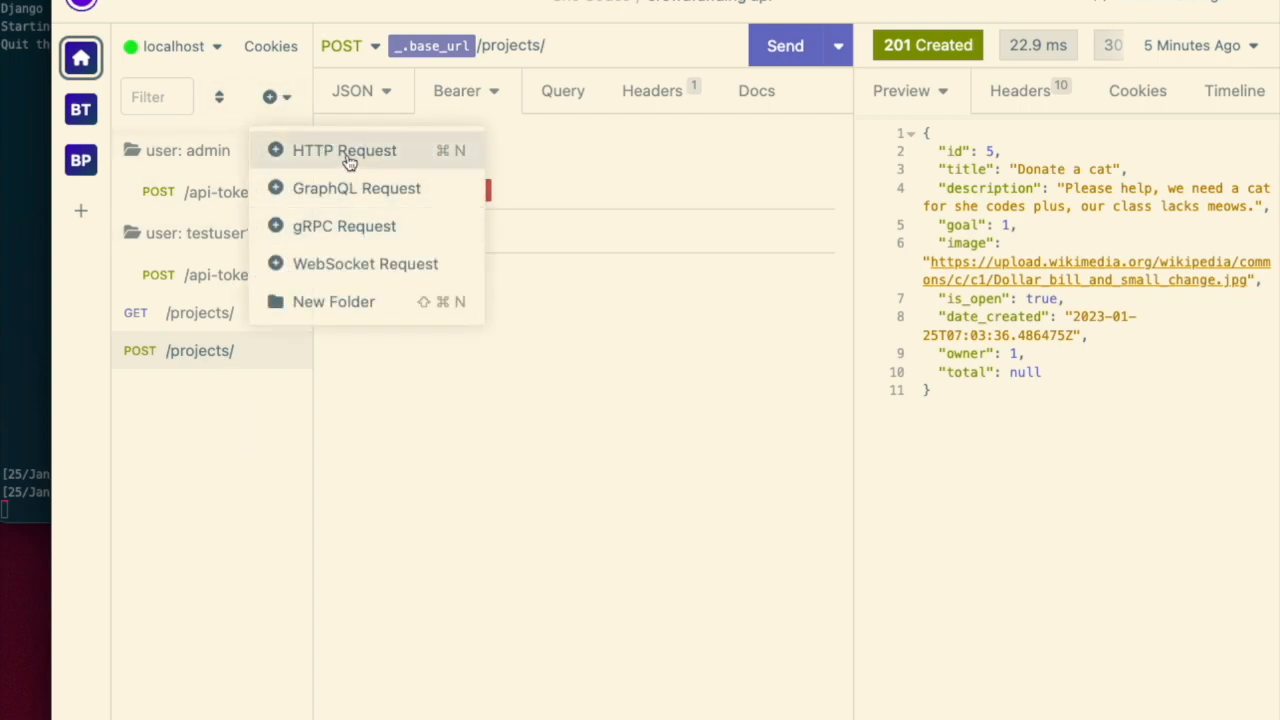
{"action": "left_click", "coordinate": [506, 511]}
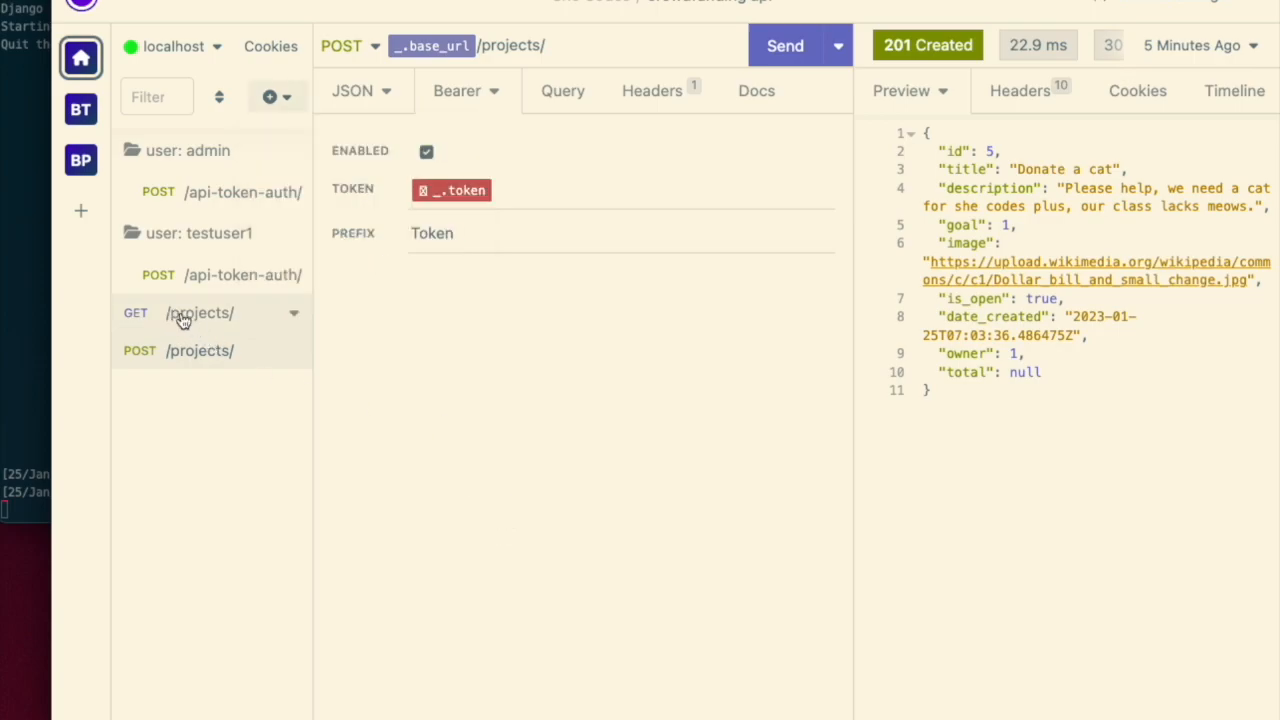
- Create a new GET request to {{ _.base_url }}/pledges/ and send it
{"action": "left_click", "coordinate": [283, 97]}
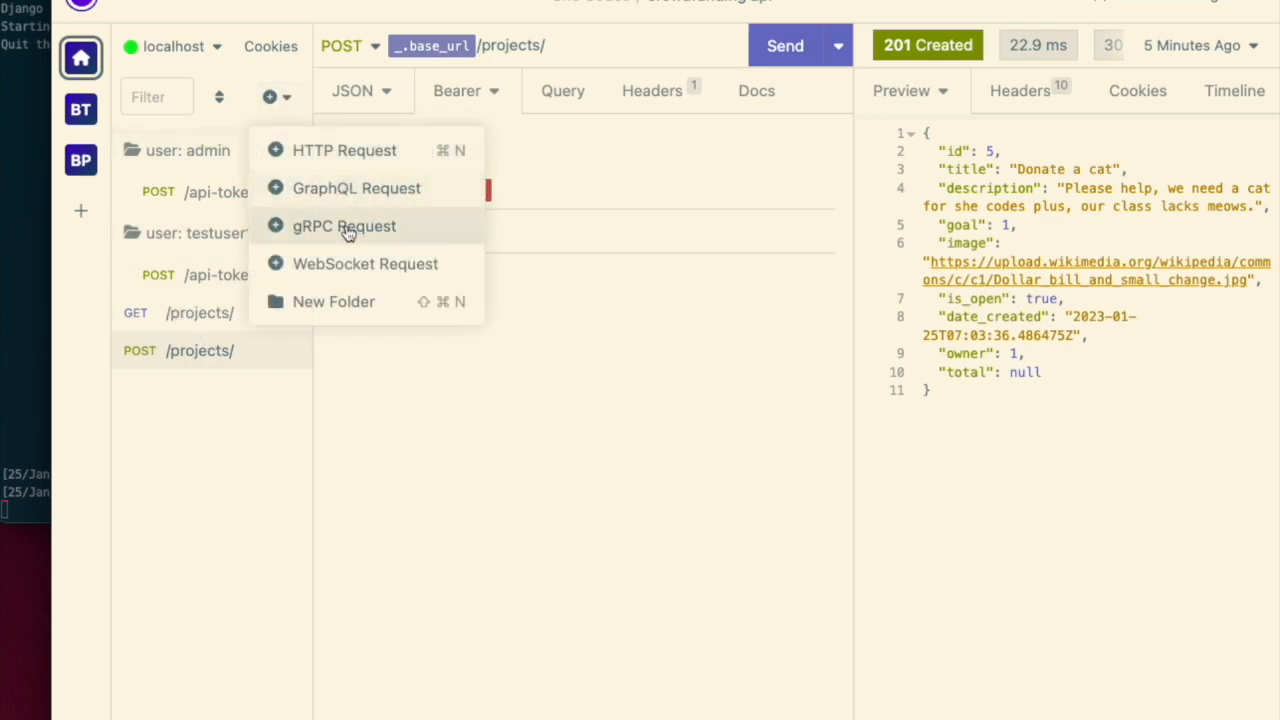
{"action": "left_click", "coordinate": [334, 151]}
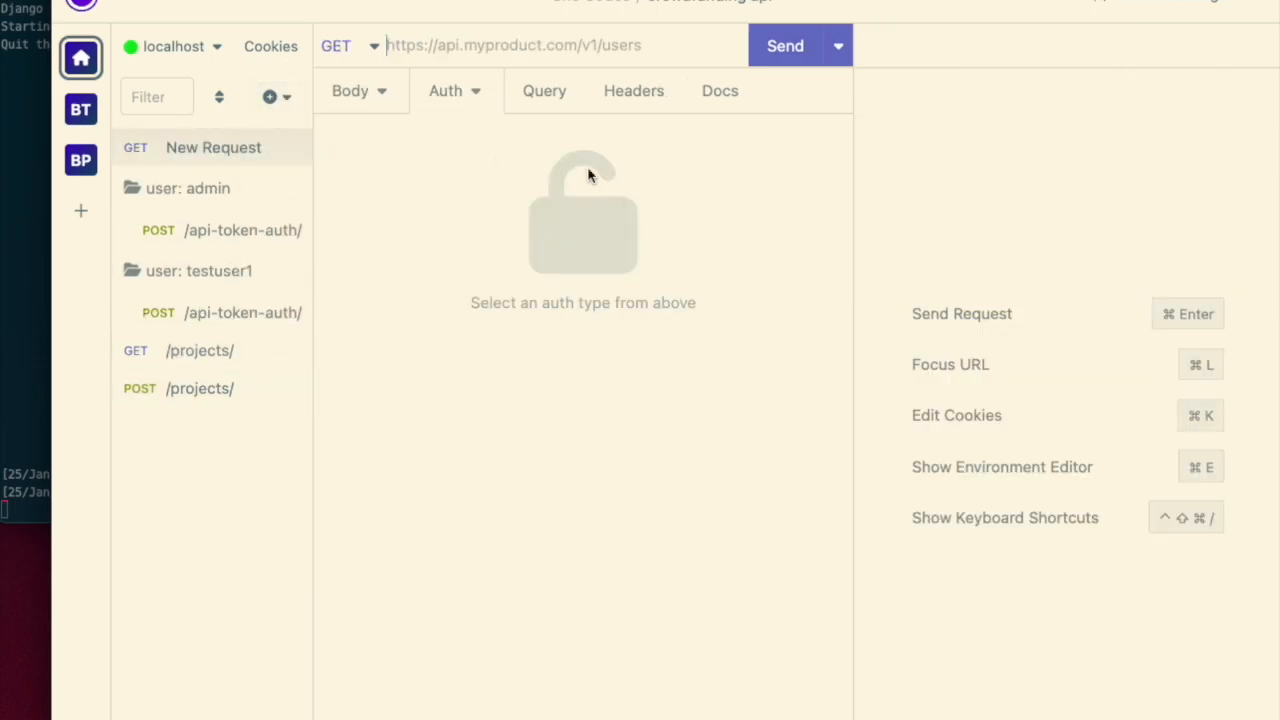
{"action": "left_click", "coordinate": [523, 63]}
{"action": "type", "text": "base"}
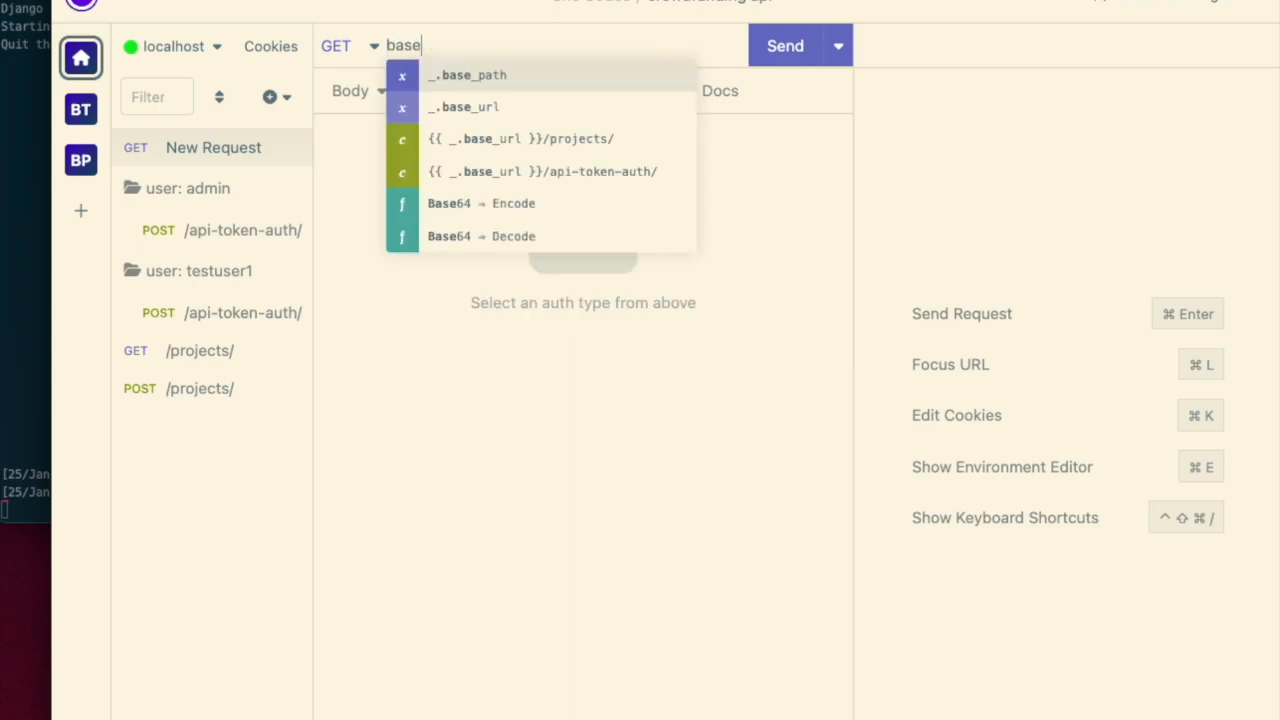
{"action": "key", "text": "Down"}
{"action": "key", "text": "Return"}
{"action": "type", "text": "/pledges/"}
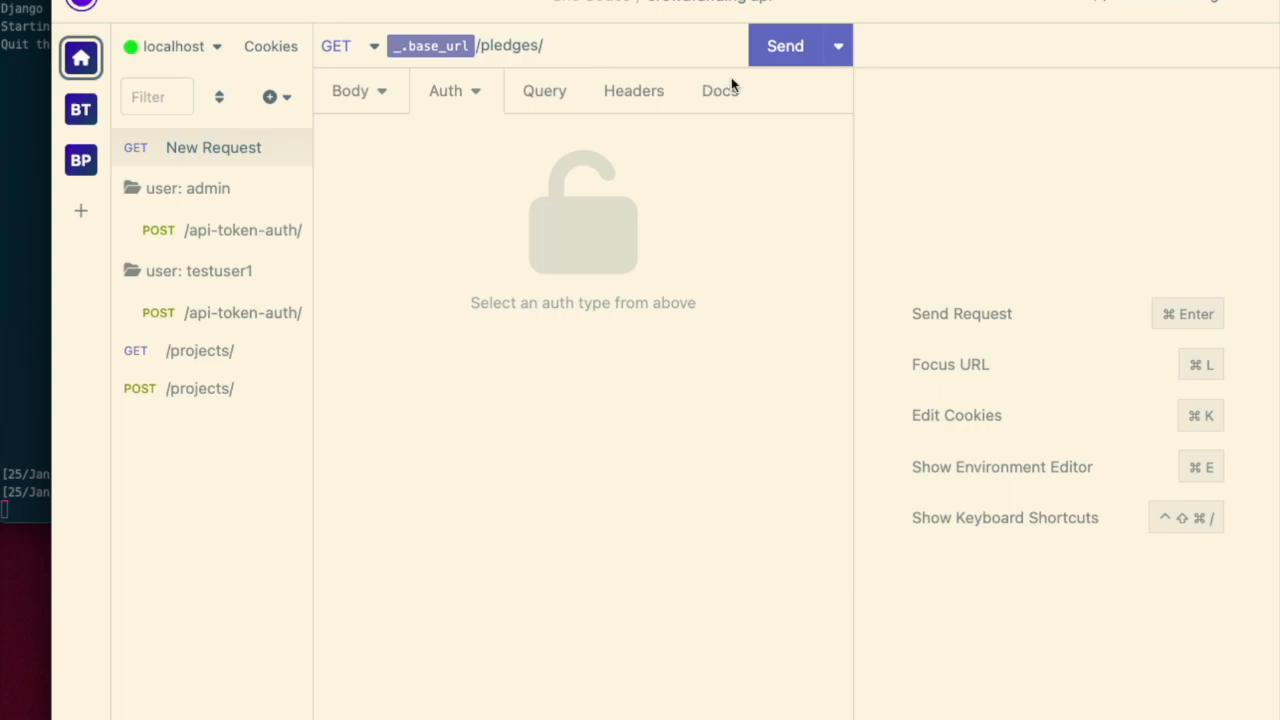
{"action": "left_click", "coordinate": [784, 55]}
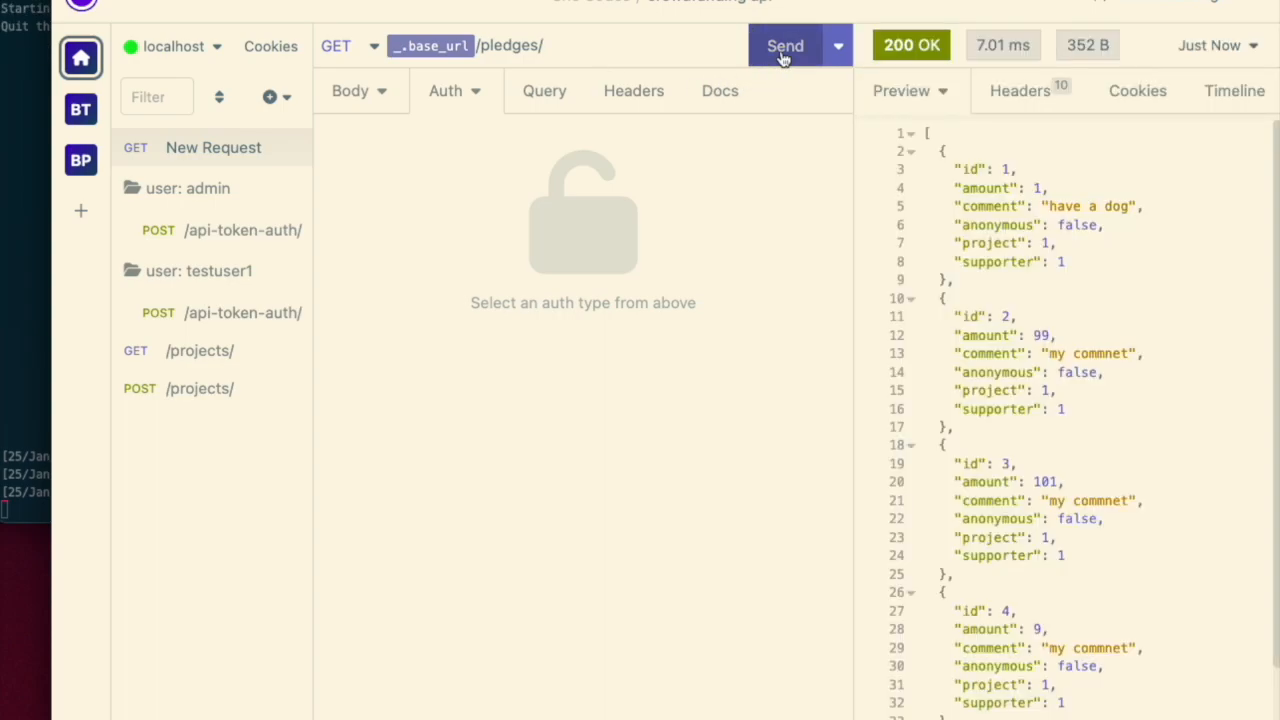
- Rename the new request /pledges/ and move it to the bottom of the request list
{"action": "double_click", "coordinate": [214, 148]}
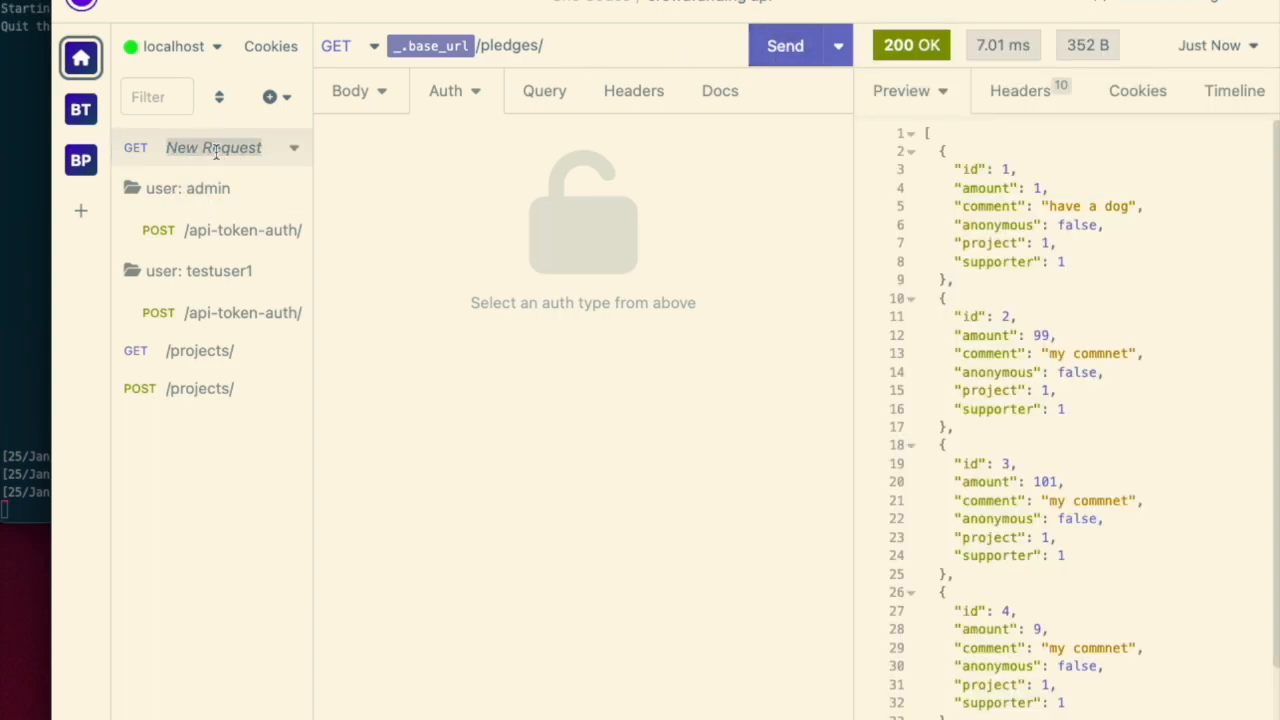
{"action": "type", "text": "/pledges/"}
{"action": "key", "text": "Return"}
{"action": "left_click_drag", "start_coordinate": [200, 149], "coordinate": [211, 391]}
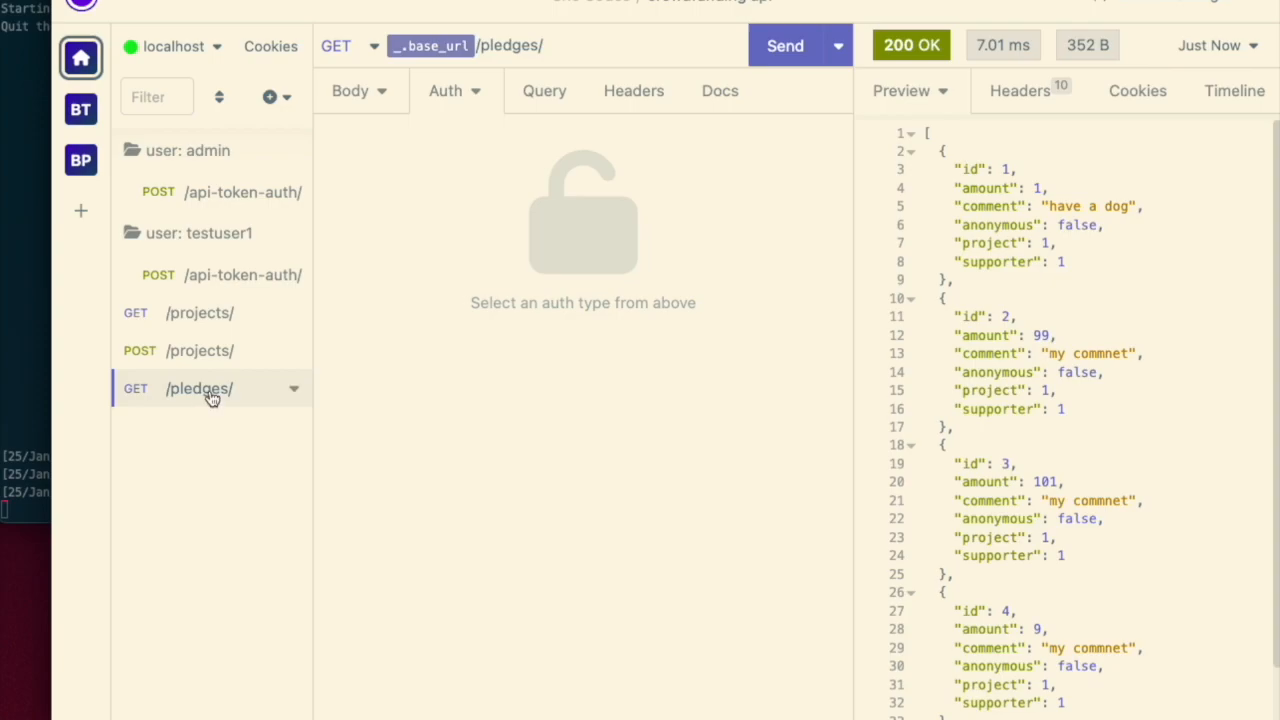
- Copy the second pledge's fields from the response and create another request with URL {{ _.base_url }}/pledges/
{"action": "left_click_drag", "start_coordinate": [1080, 408], "coordinate": [877, 328]}
{"action": "key", "text": "super+c"}
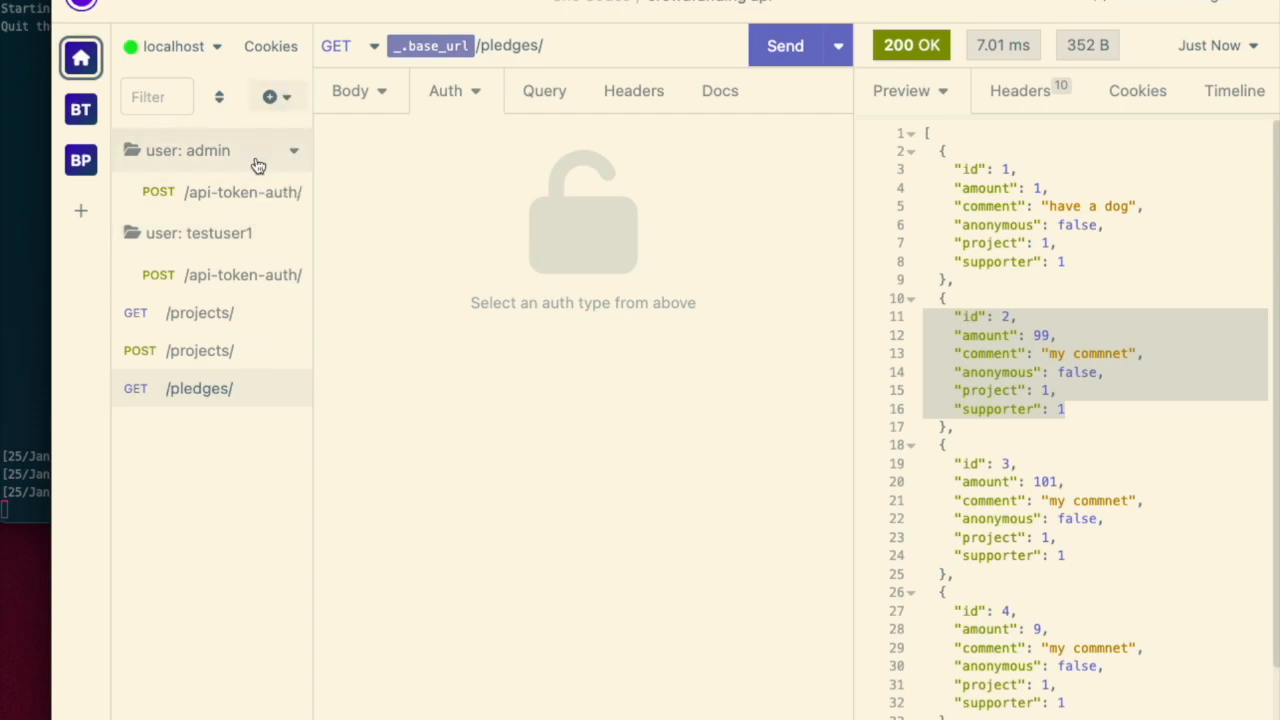
{"action": "left_click", "coordinate": [280, 98]}
{"action": "left_click", "coordinate": [315, 150]}
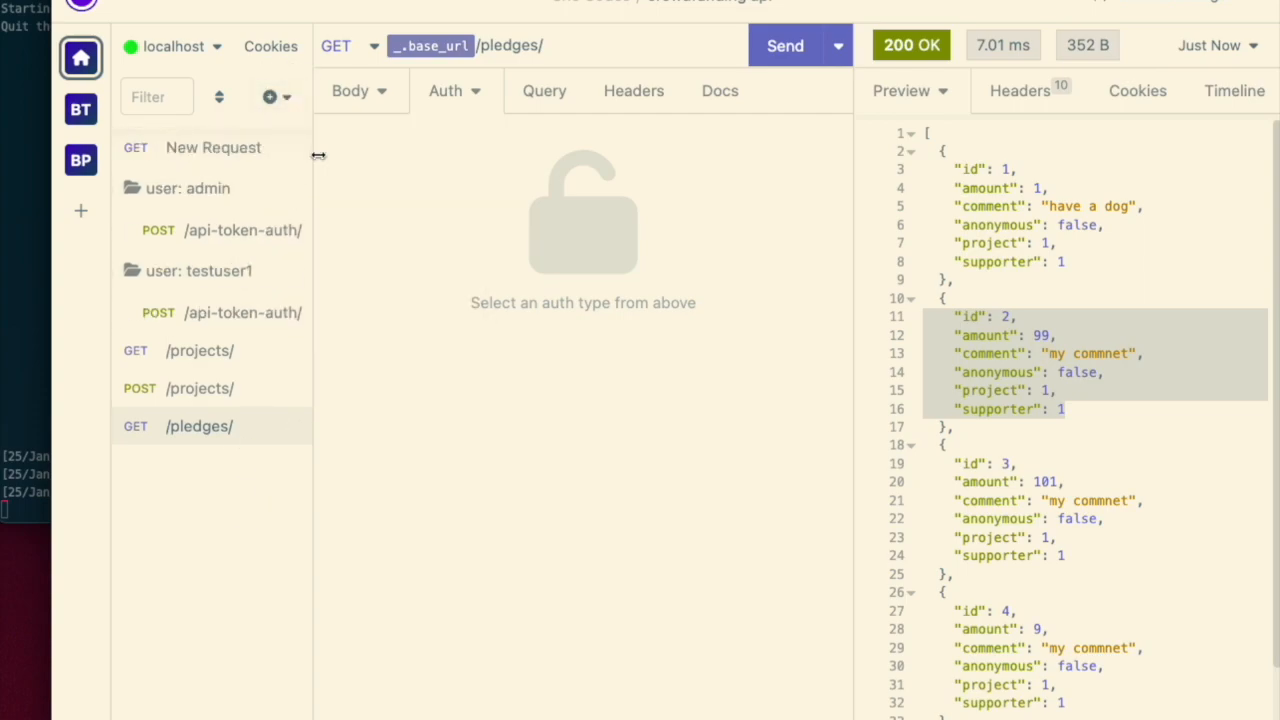
{"action": "left_click", "coordinate": [391, 45]}
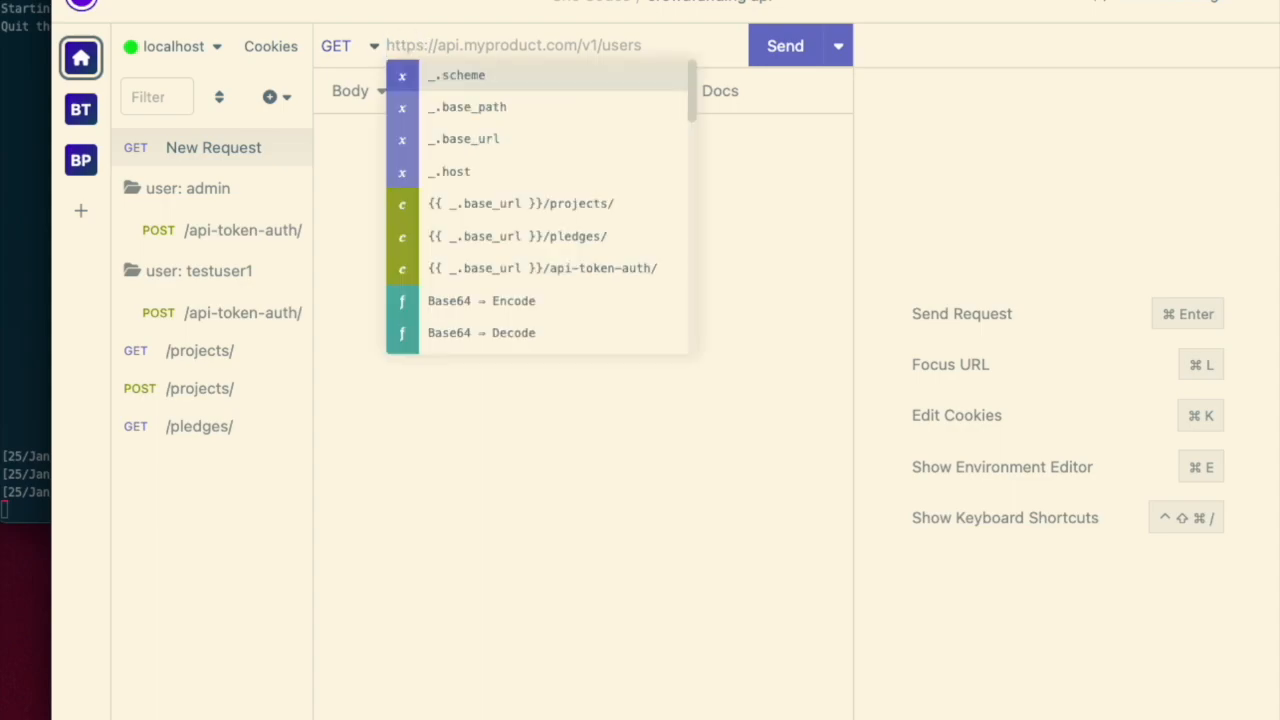
{"action": "key", "text": "Down"}
{"action": "key", "text": "Down"}
{"action": "key", "text": "Return"}
{"action": "type", "text": "/pledges/"}
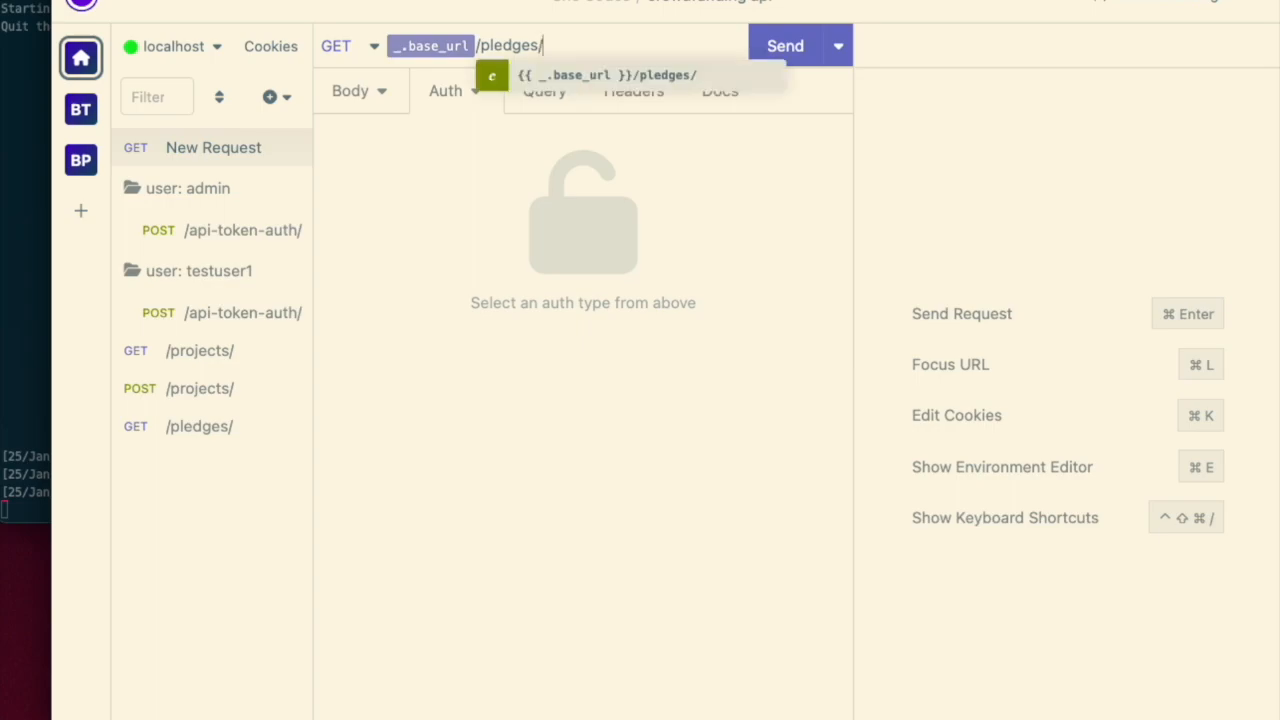
- Set the new request's method to POST and rename it /pledges/
{"action": "left_click", "coordinate": [353, 52]}
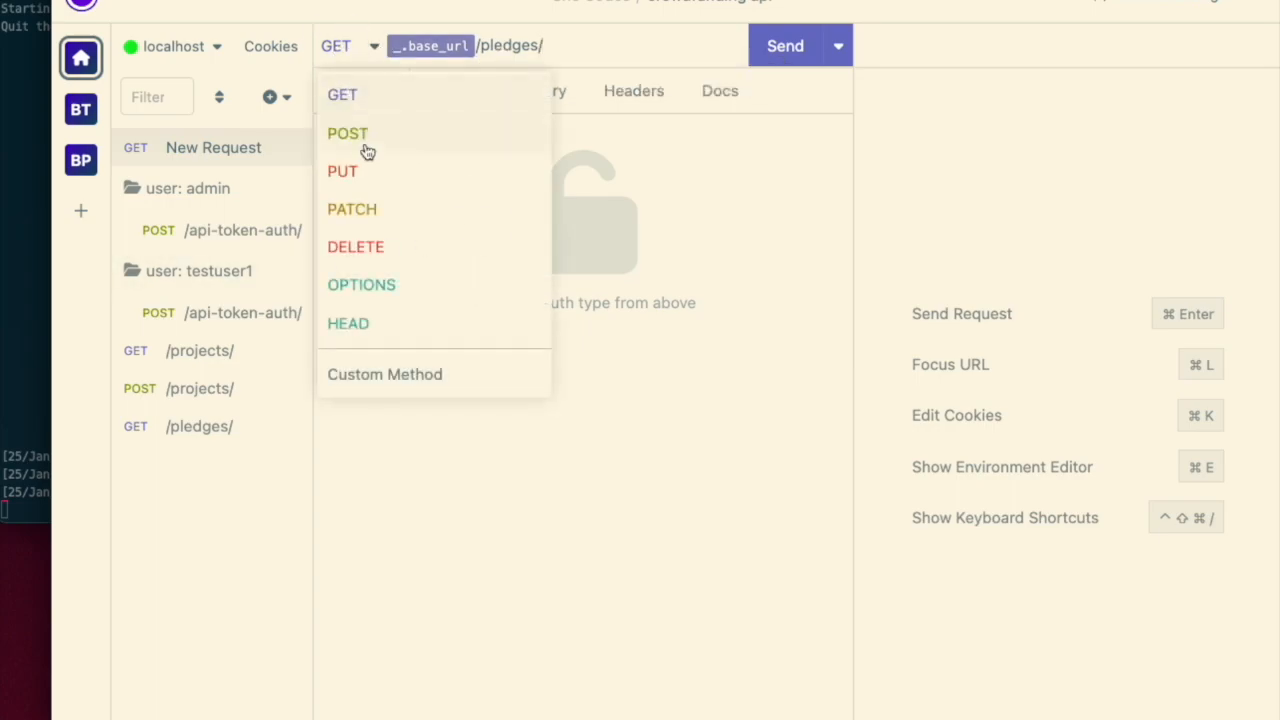
{"action": "left_click", "coordinate": [369, 131]}
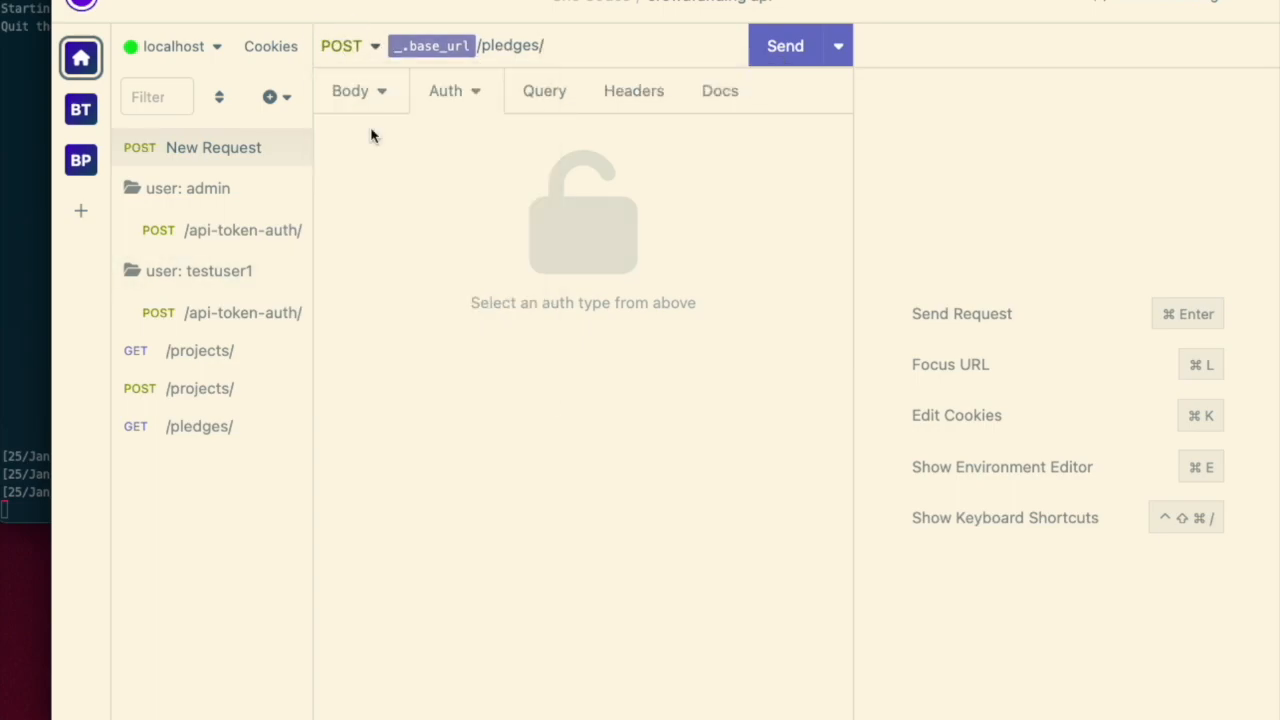
{"action": "double_click", "coordinate": [241, 150]}
{"action": "type", "text": "/"}
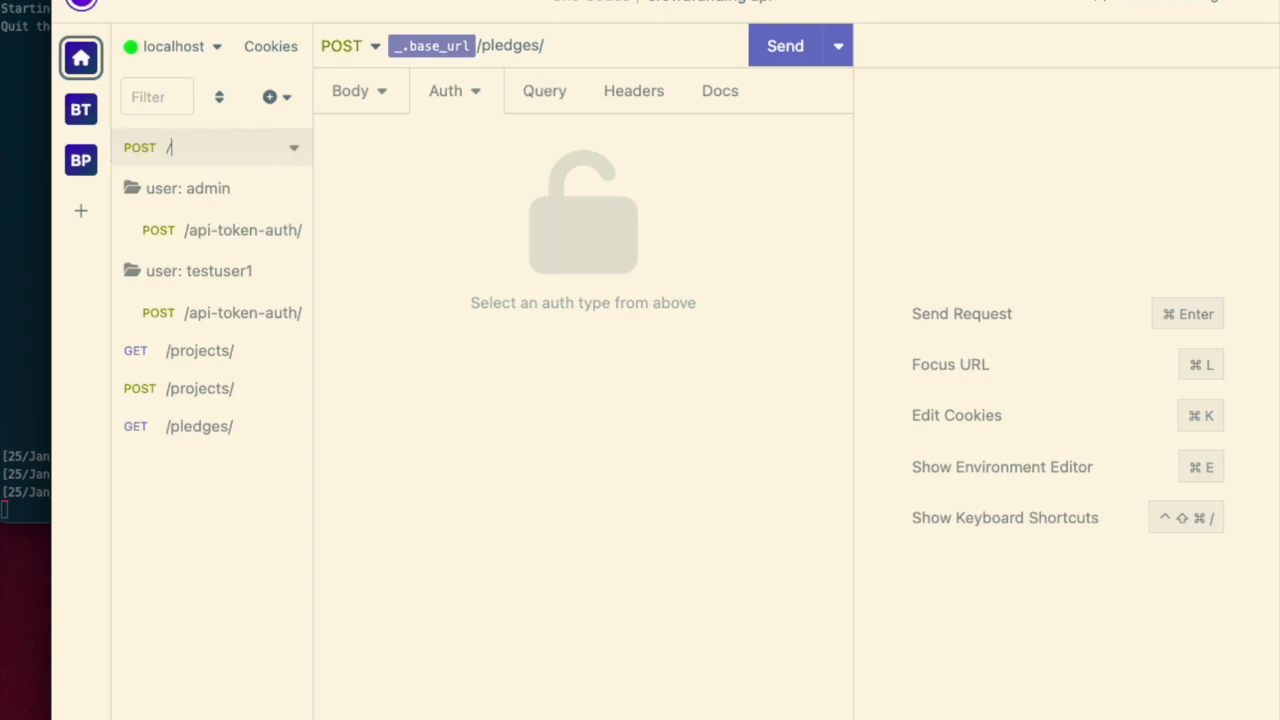
{"action": "key", "text": "Return"}
- Set the body type to JSON and paste the copied pledge fields inside curly braces
{"action": "left_click", "coordinate": [360, 108]}
{"action": "left_click", "coordinate": [377, 94]}
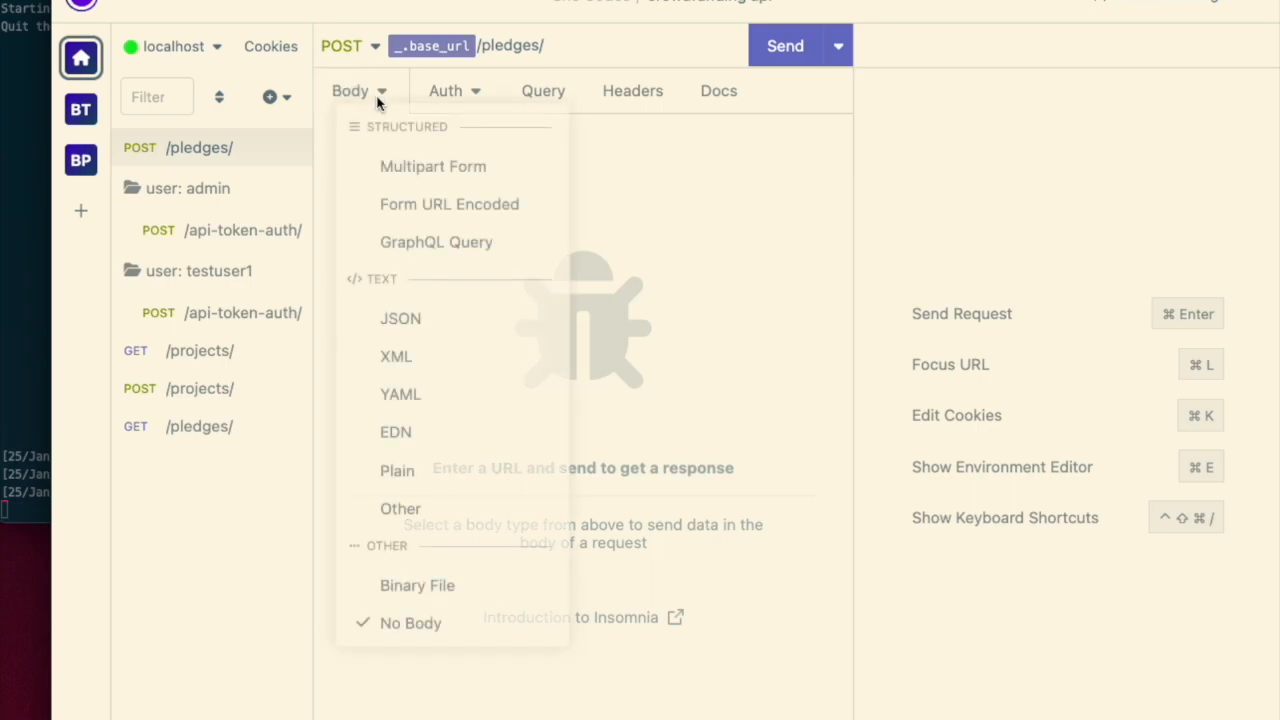
{"action": "left_click", "coordinate": [414, 318]}
{"action": "key", "text": "super+v"}
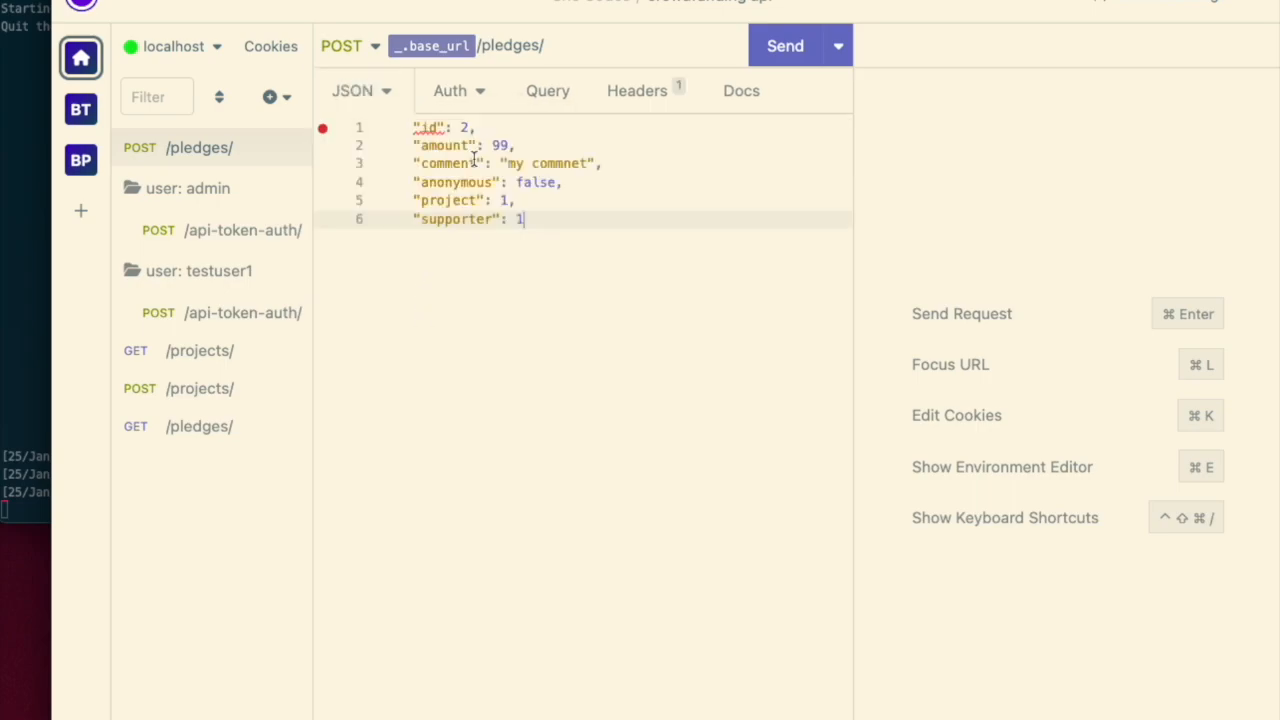
{"action": "key", "text": "super+z"}
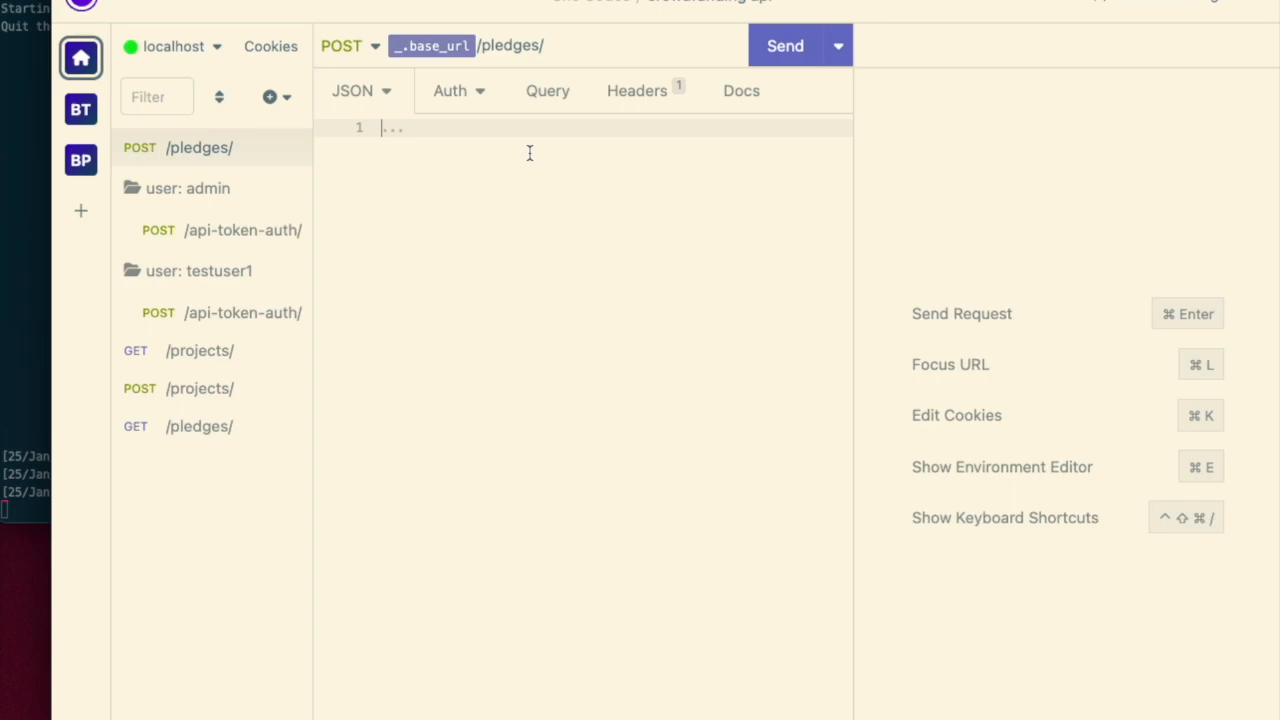
{"action": "type", "text": "{"}
{"action": "key", "text": "Return"}
{"action": "key", "text": "super+v"}
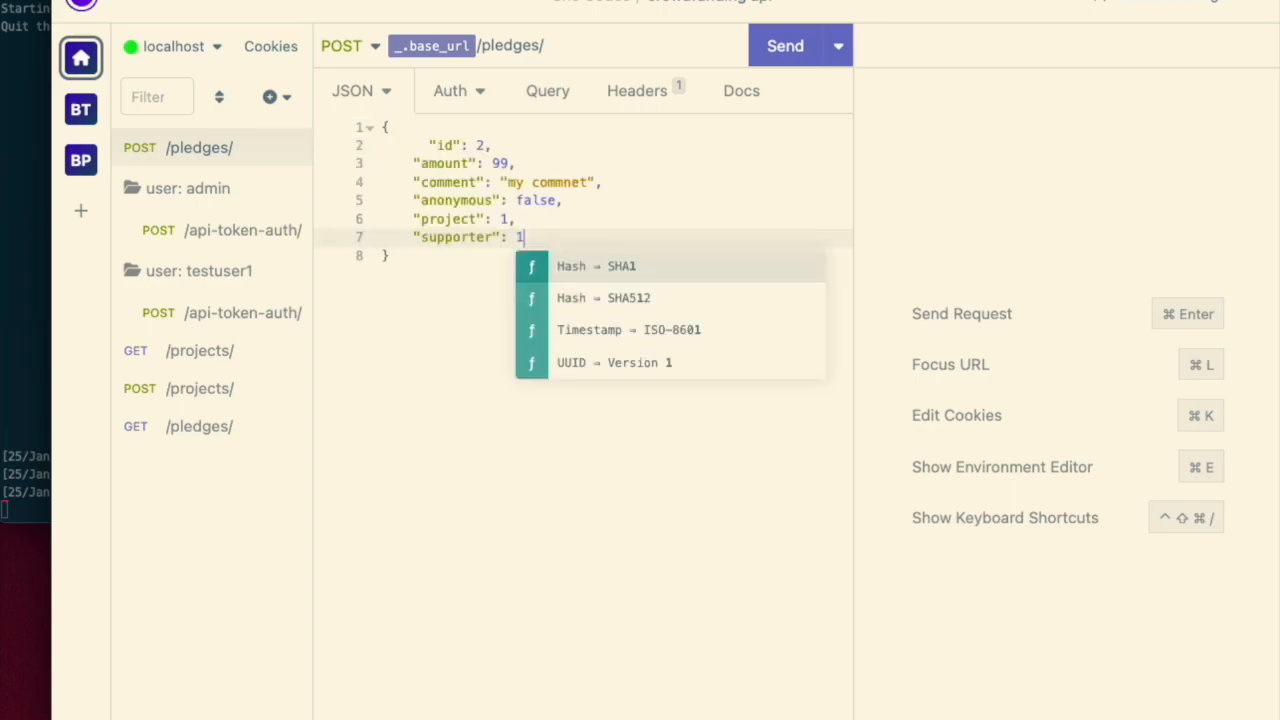
- Remove the id line from the body and change the comment to "yay cats"
{"action": "left_click", "coordinate": [575, 150]}
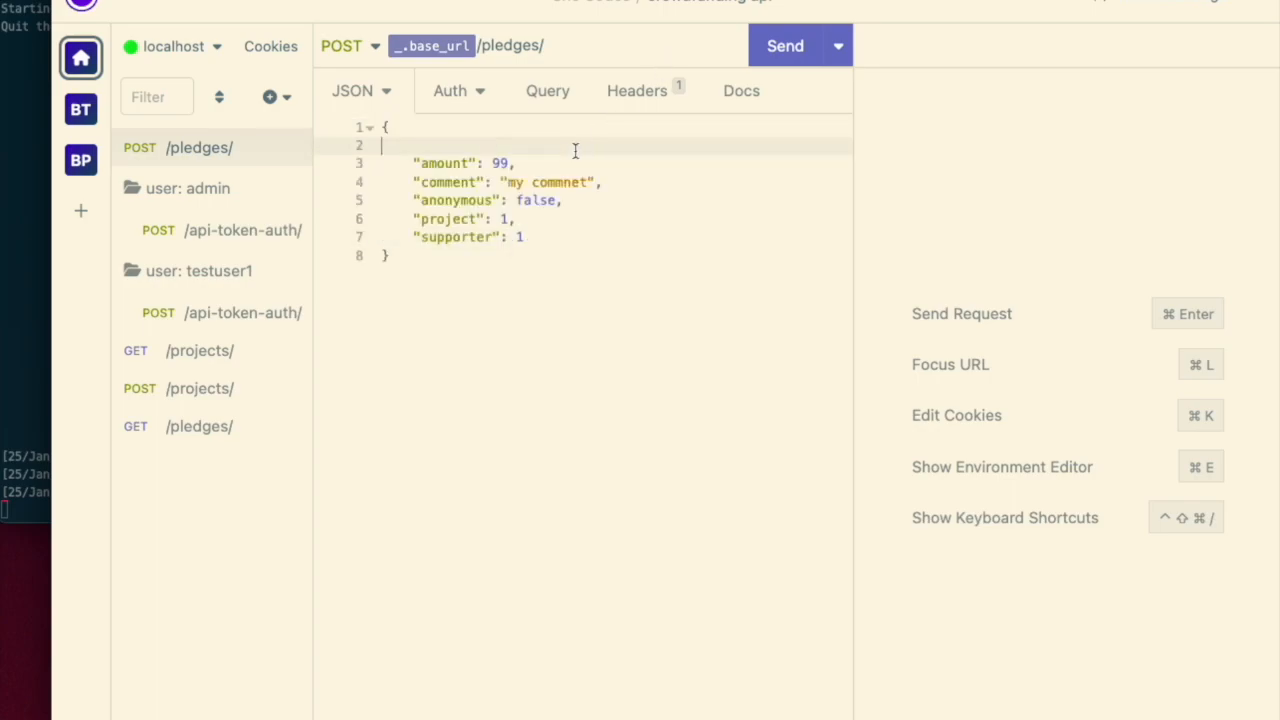
{"action": "key", "text": "Delete"}
{"action": "key", "text": "Down"}
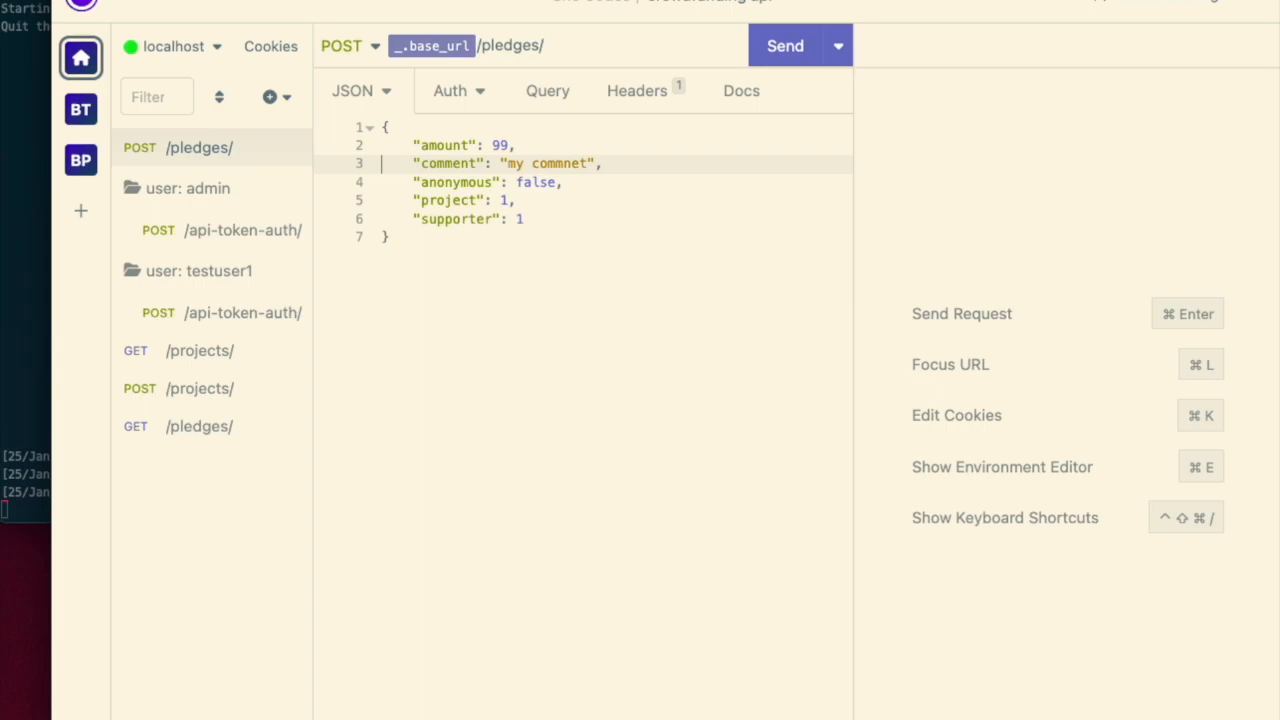
{"action": "right_click", "coordinate": [572, 163]}
{"action": "left_click", "coordinate": [675, 154]}
{"action": "key", "text": "alt+shift+Left"}
{"action": "key", "text": "alt+shift+Left"}
{"action": "type", "text": "yay ca"}
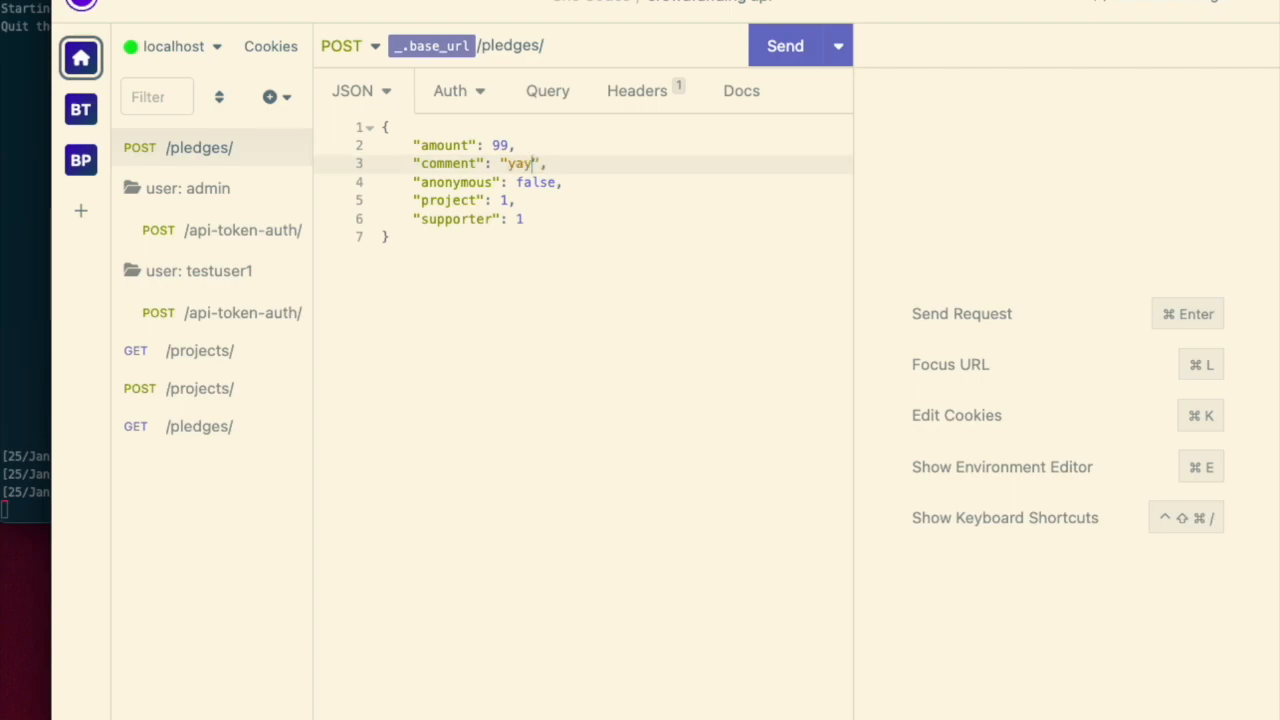
{"action": "type", "text": "ts"}
{"action": "key", "text": "Down"}
{"action": "key", "text": "Down"}
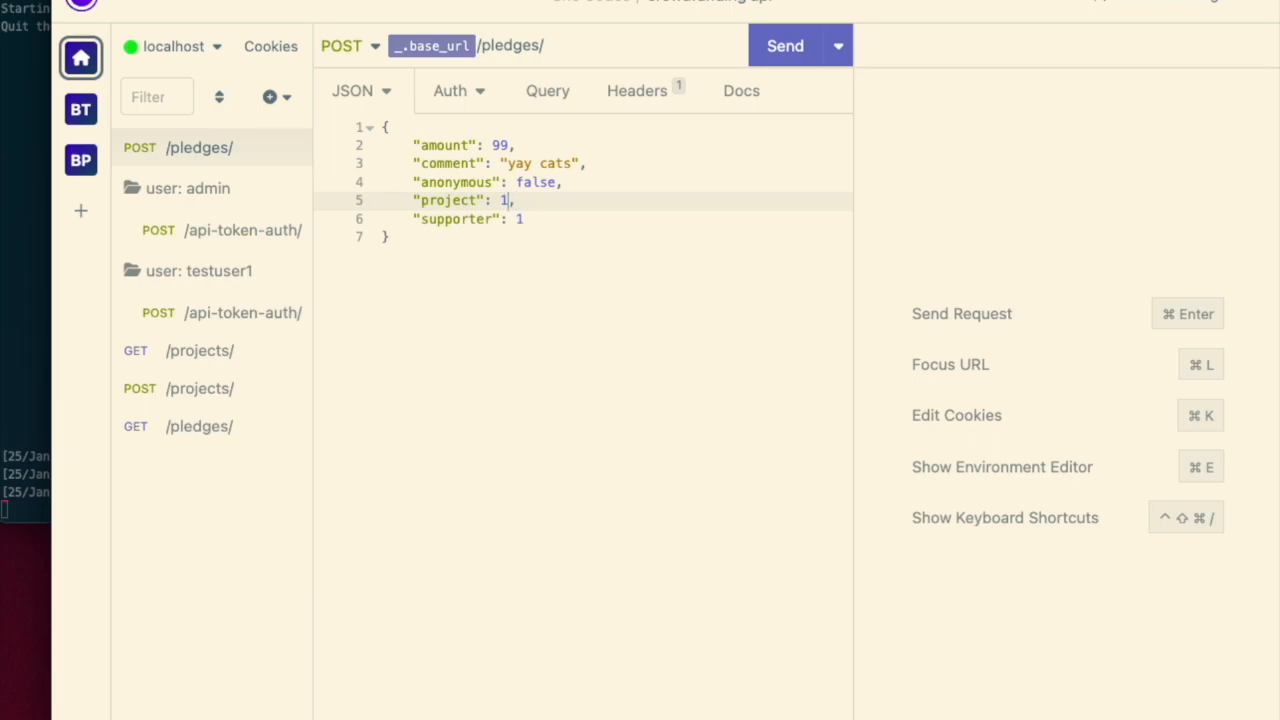
- Send the GET /projects/ request and review the returned projects' ids
{"action": "left_click", "coordinate": [226, 362]}
{"action": "scroll", "coordinate": [1124, 378], "scroll_direction": "down", "scroll_amount": 10}
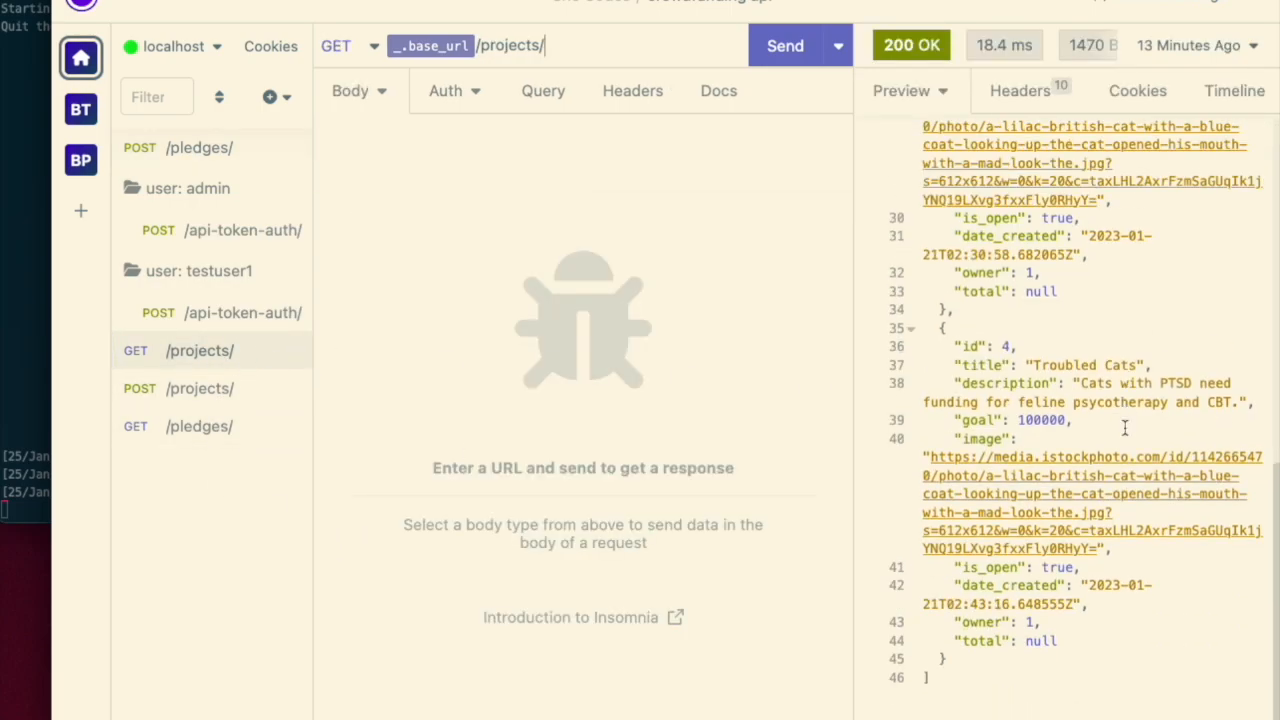
{"action": "left_click", "coordinate": [776, 58]}
{"action": "scroll", "coordinate": [1120, 466], "scroll_direction": "down", "scroll_amount": 10}
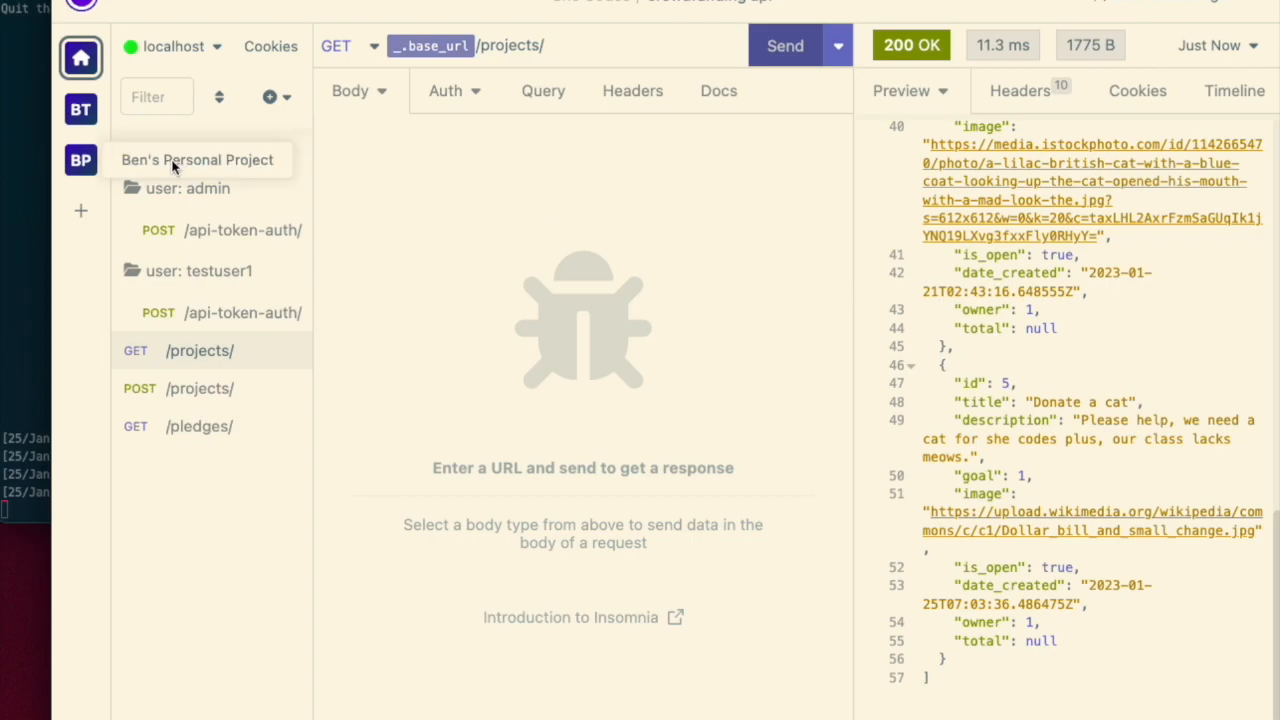
- In the POST /pledges/ body, set project to 5 and delete the supporter line
{"action": "left_click", "coordinate": [510, 197]}
{"action": "left_click", "coordinate": [230, 162]}
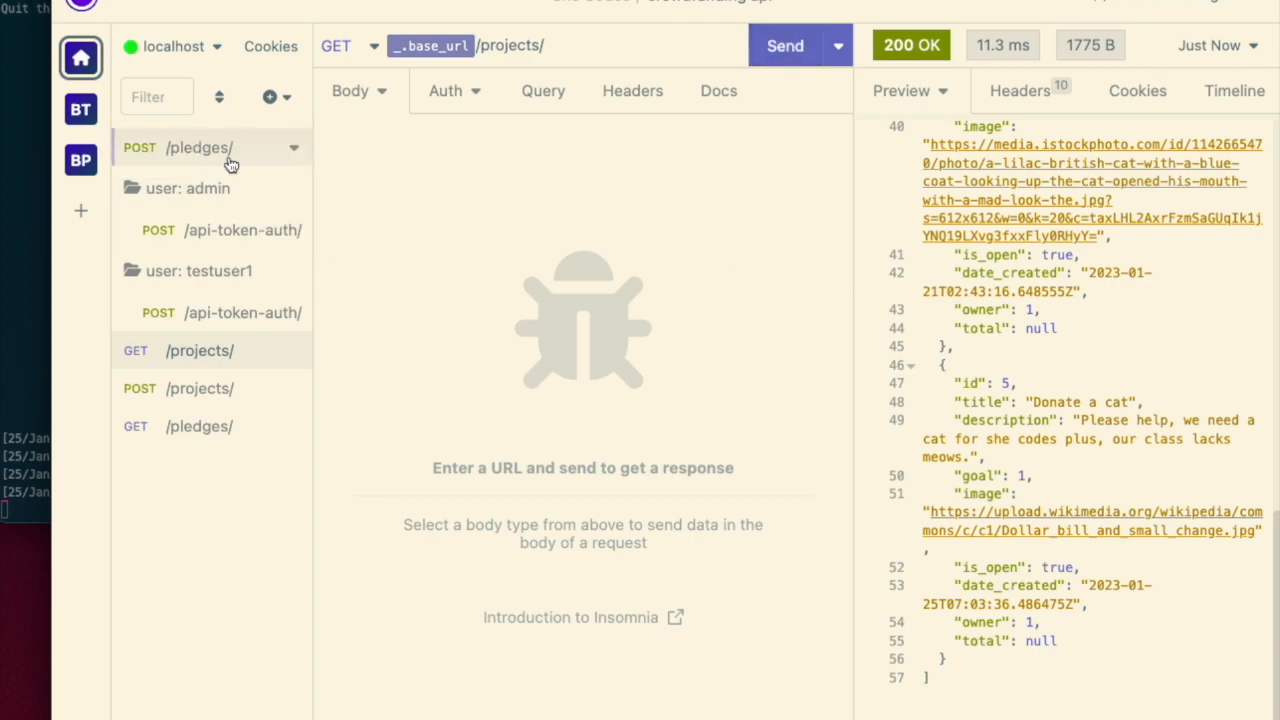
{"action": "left_click", "coordinate": [550, 198]}
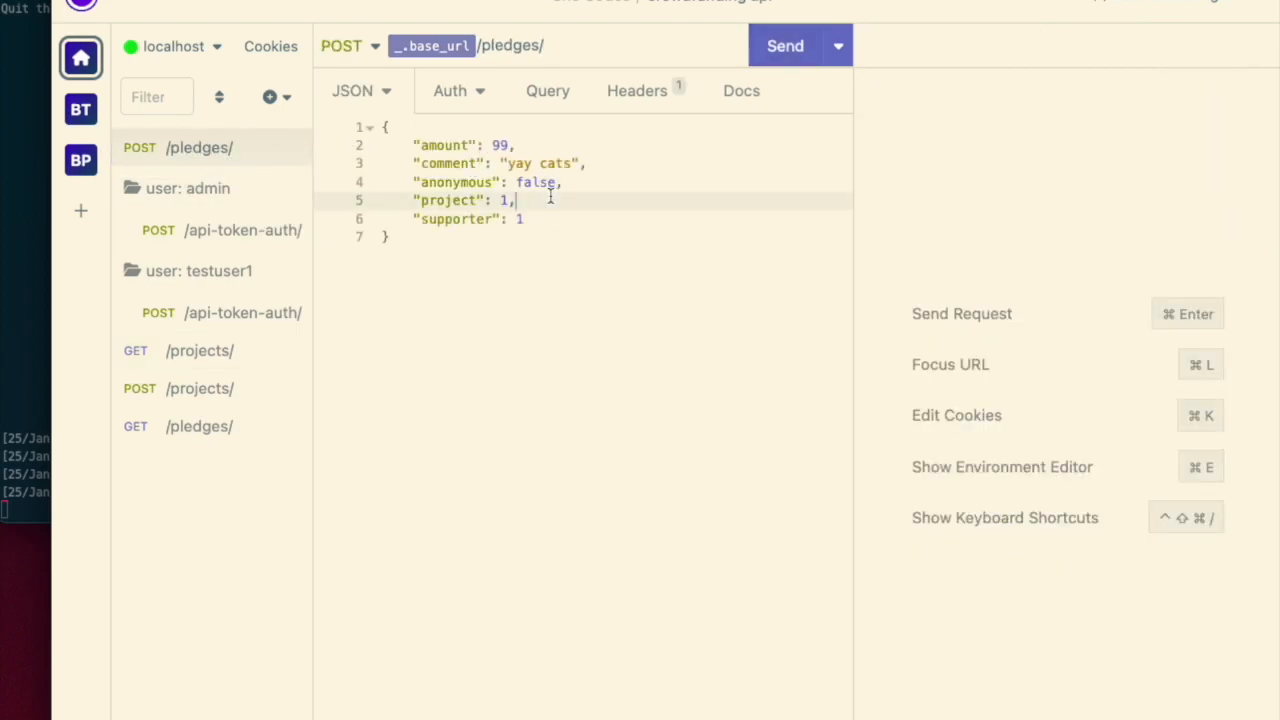
{"action": "key", "text": "Down"}
{"action": "key", "text": "super+BackSpace"}
{"action": "key", "text": "BackSpace"}
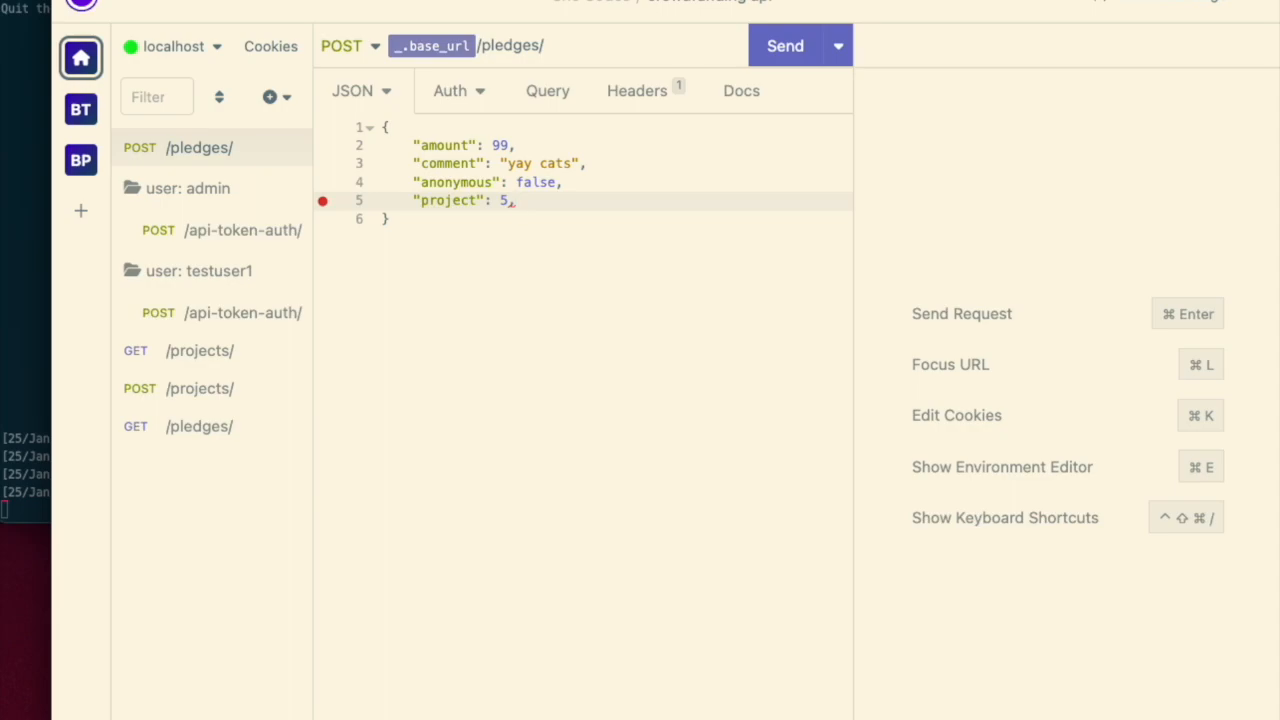
{"action": "left_click", "coordinate": [498, 514]}
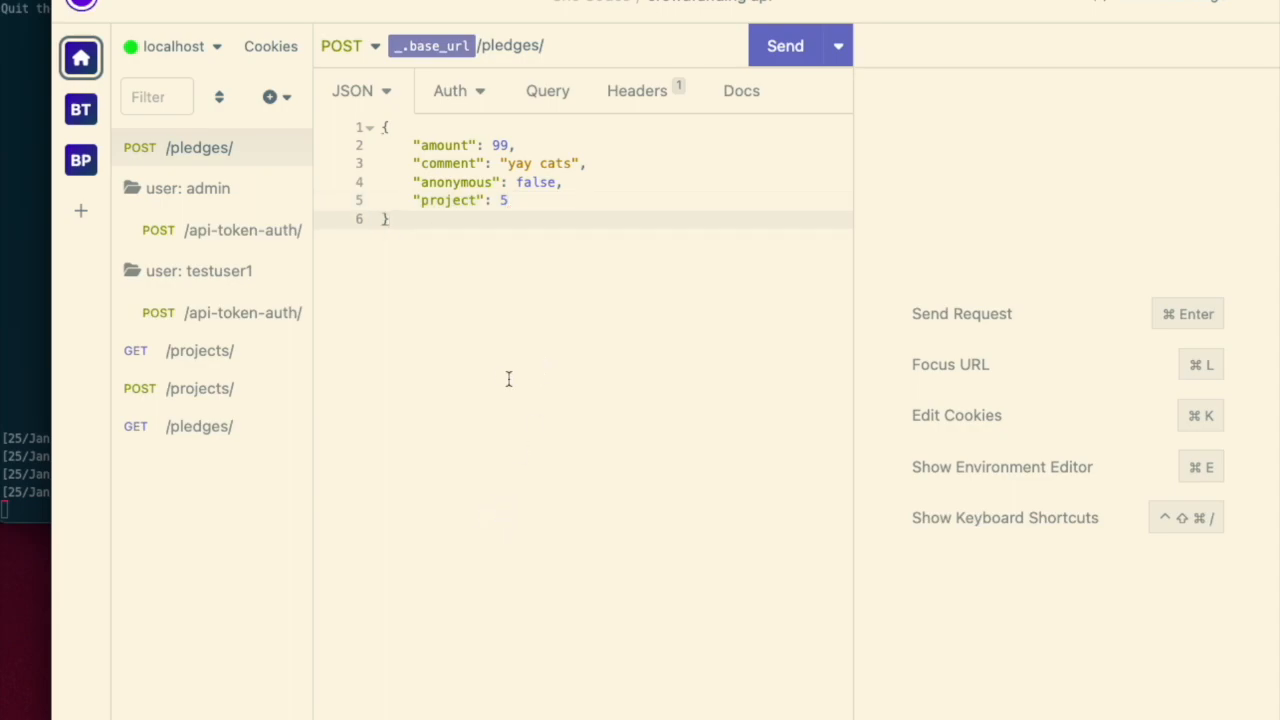
- Move the POST /pledges/ request into the user: testuser1 folder
{"action": "left_click", "coordinate": [462, 90]}
{"action": "left_click", "coordinate": [478, 89]}
{"action": "left_click", "coordinate": [831, 282]}
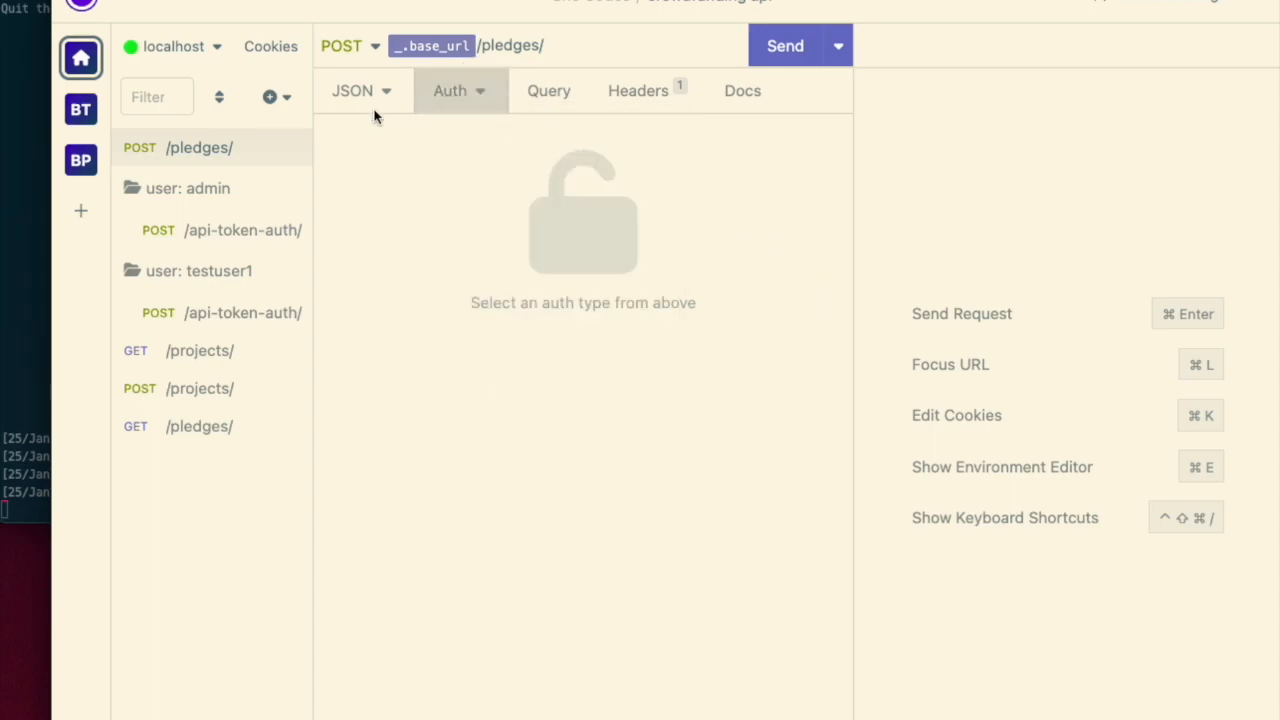
{"action": "left_click_drag", "start_coordinate": [204, 148], "coordinate": [209, 271]}
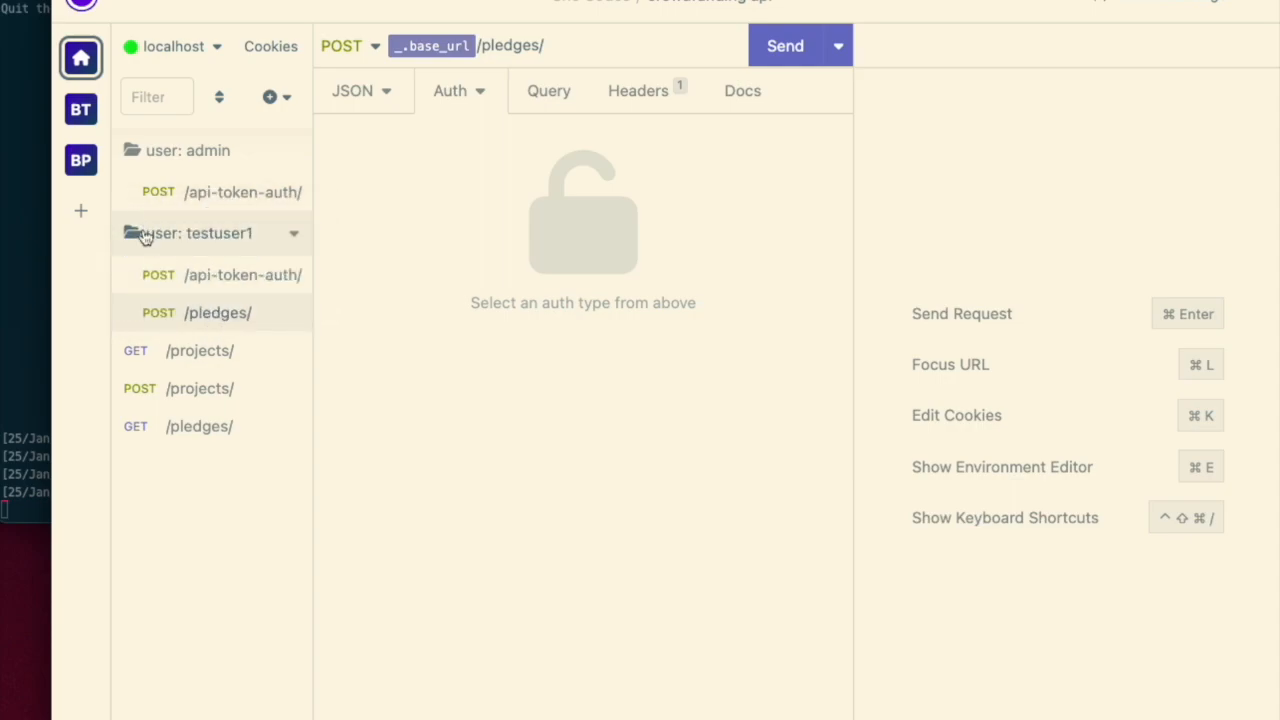
{"action": "left_click", "coordinate": [213, 316]}
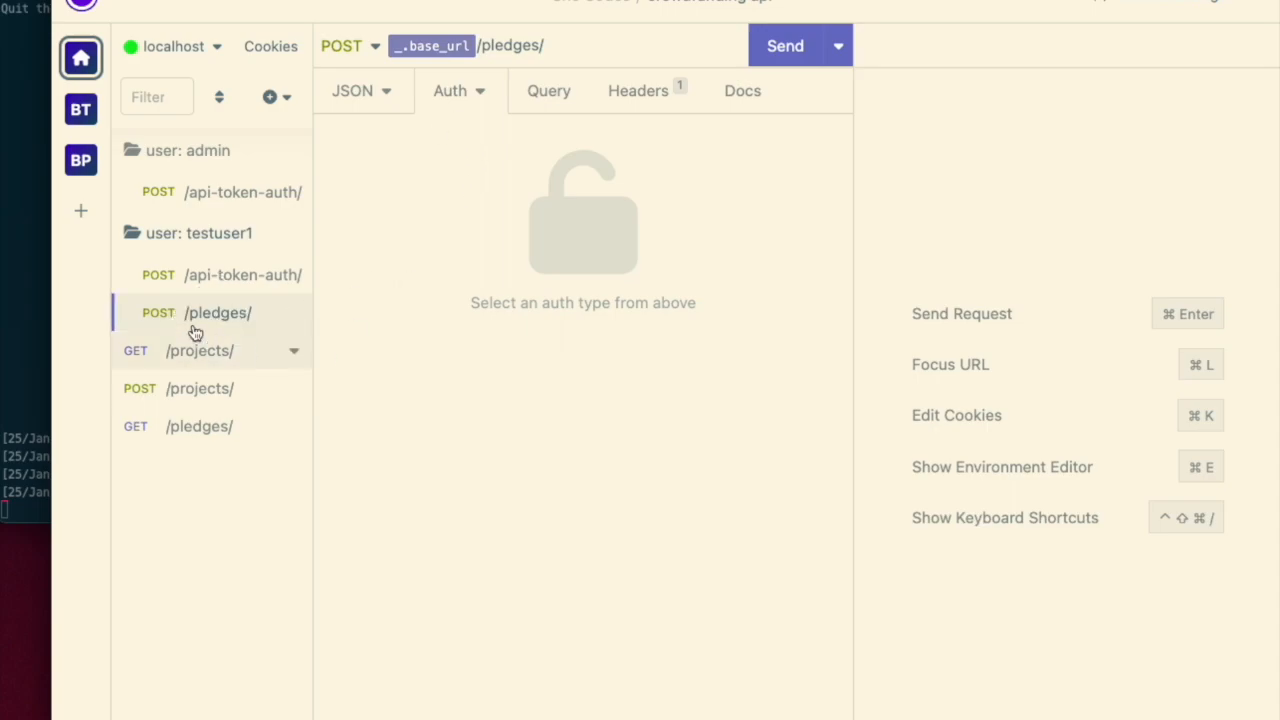
- Set the pledge request's auth to Bearer Token with the _.token tag and prefix Token
{"action": "left_click", "coordinate": [477, 93]}
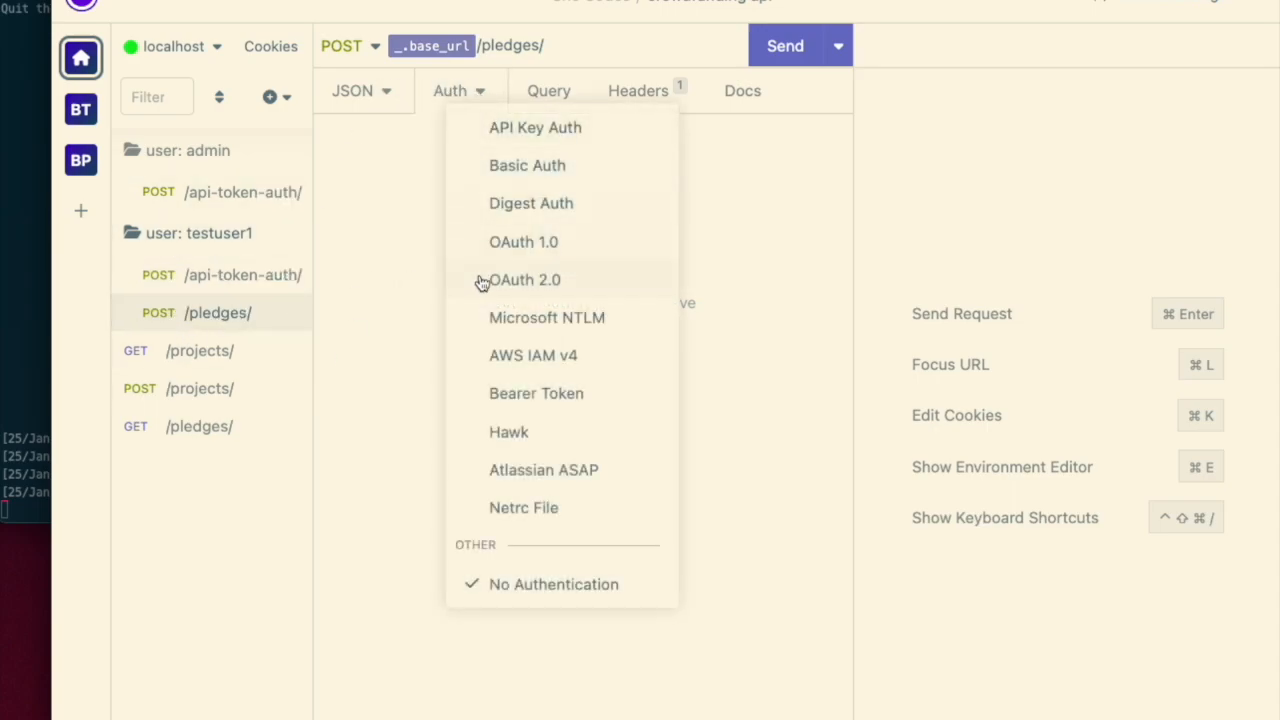
{"action": "left_click", "coordinate": [537, 404]}
{"action": "left_click", "coordinate": [494, 191]}
{"action": "type", "text": "token"}
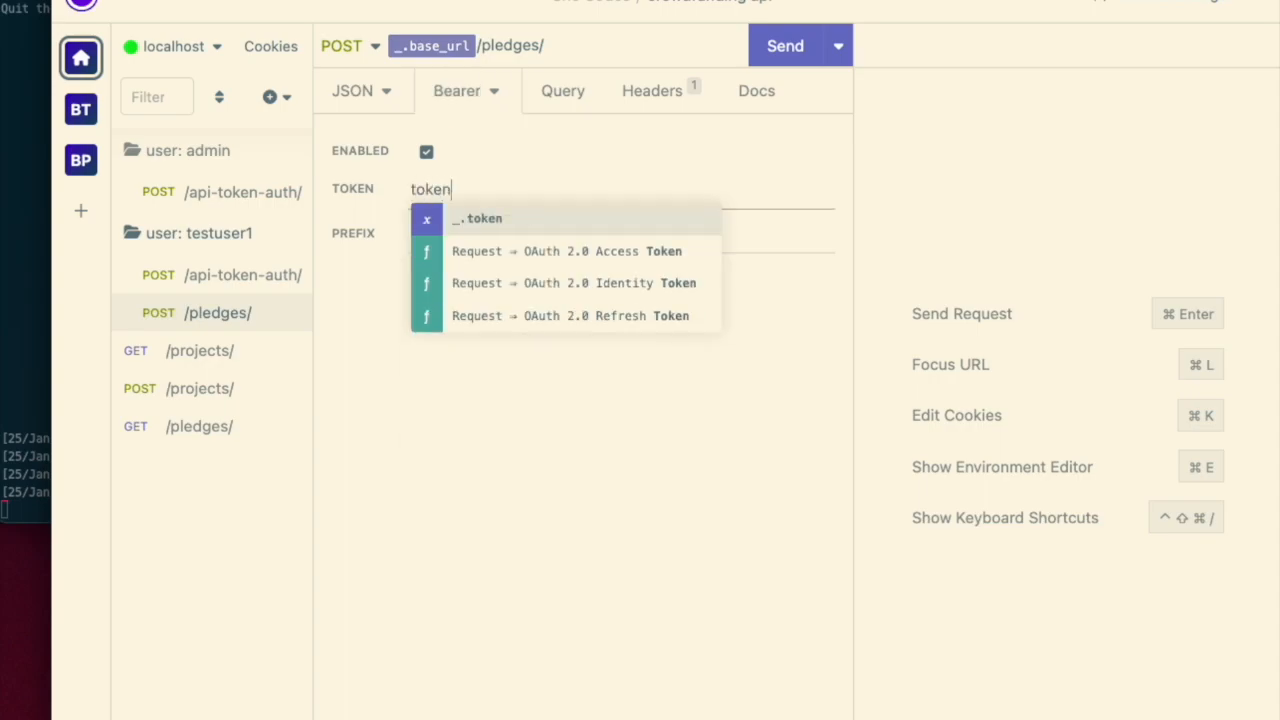
{"action": "key", "text": "Return"}
{"action": "left_click", "coordinate": [504, 237]}
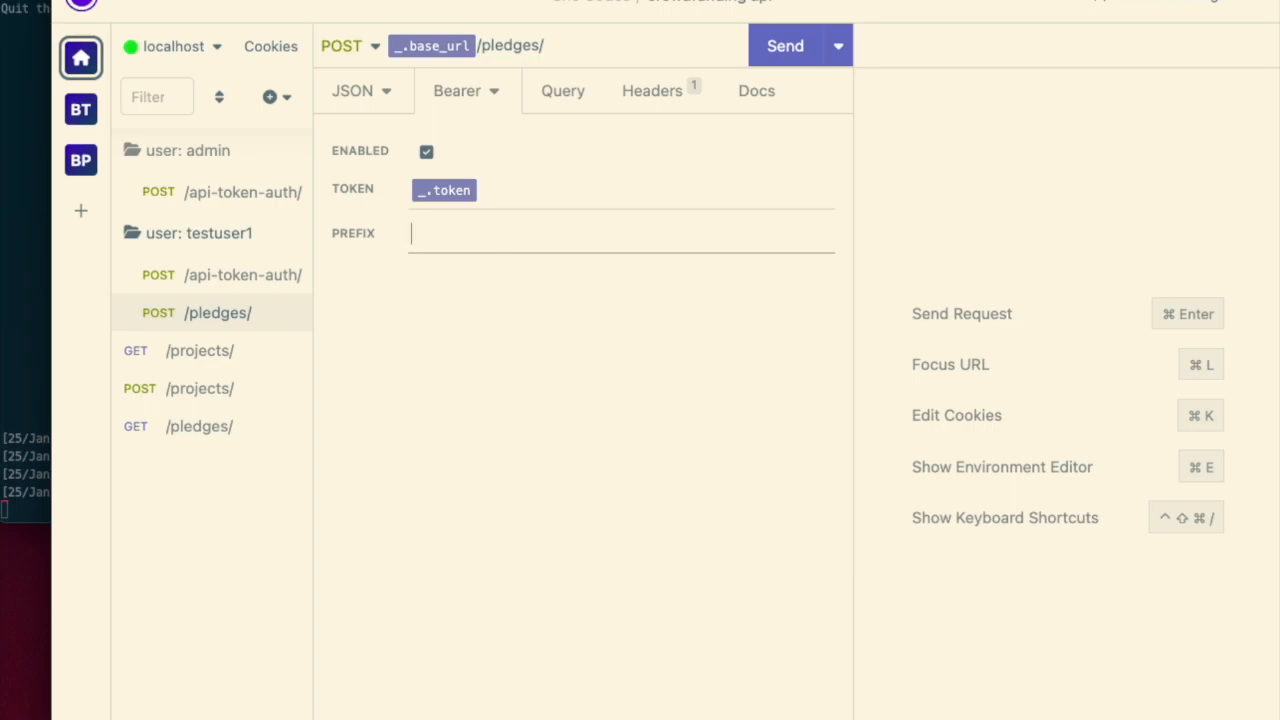
{"action": "left_click", "coordinate": [537, 489]}
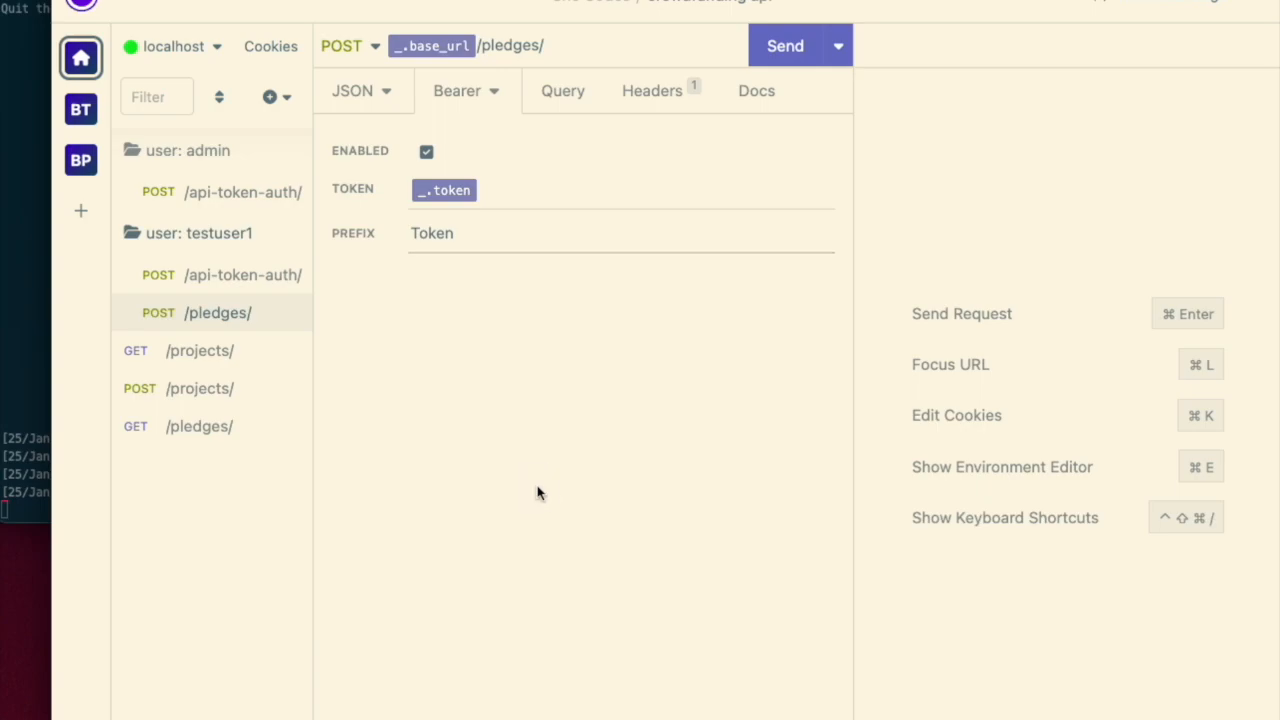
{"action": "left_click", "coordinate": [345, 90]}
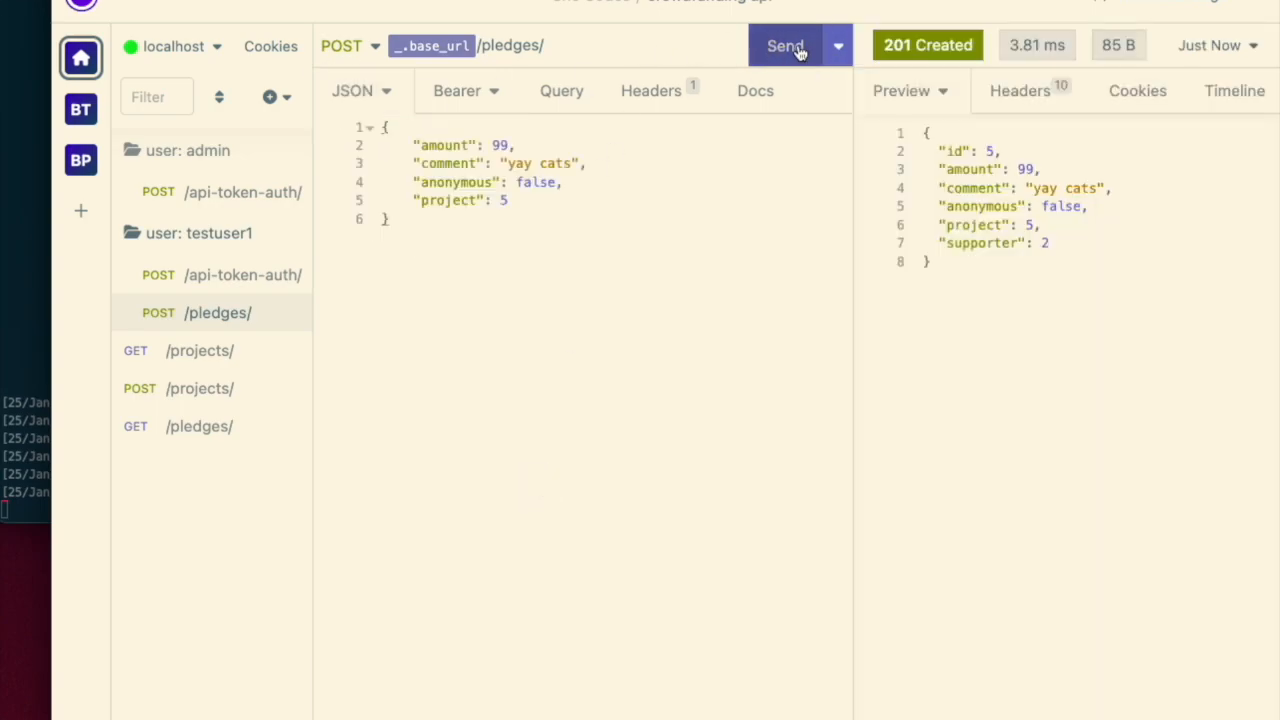
- Send the GET /pledges/ request and review the pledges listed in the response
{"action": "right_click", "coordinate": [212, 236]}
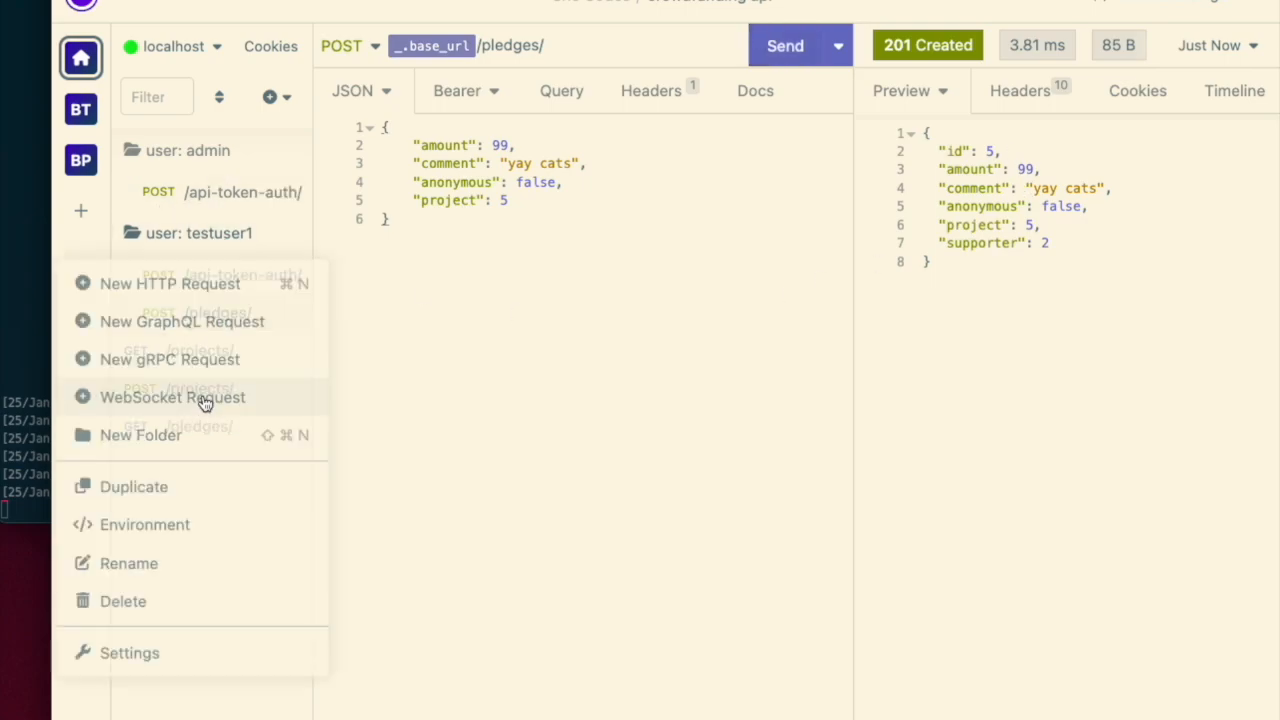
{"action": "left_click", "coordinate": [697, 362]}
{"action": "left_click", "coordinate": [196, 424]}
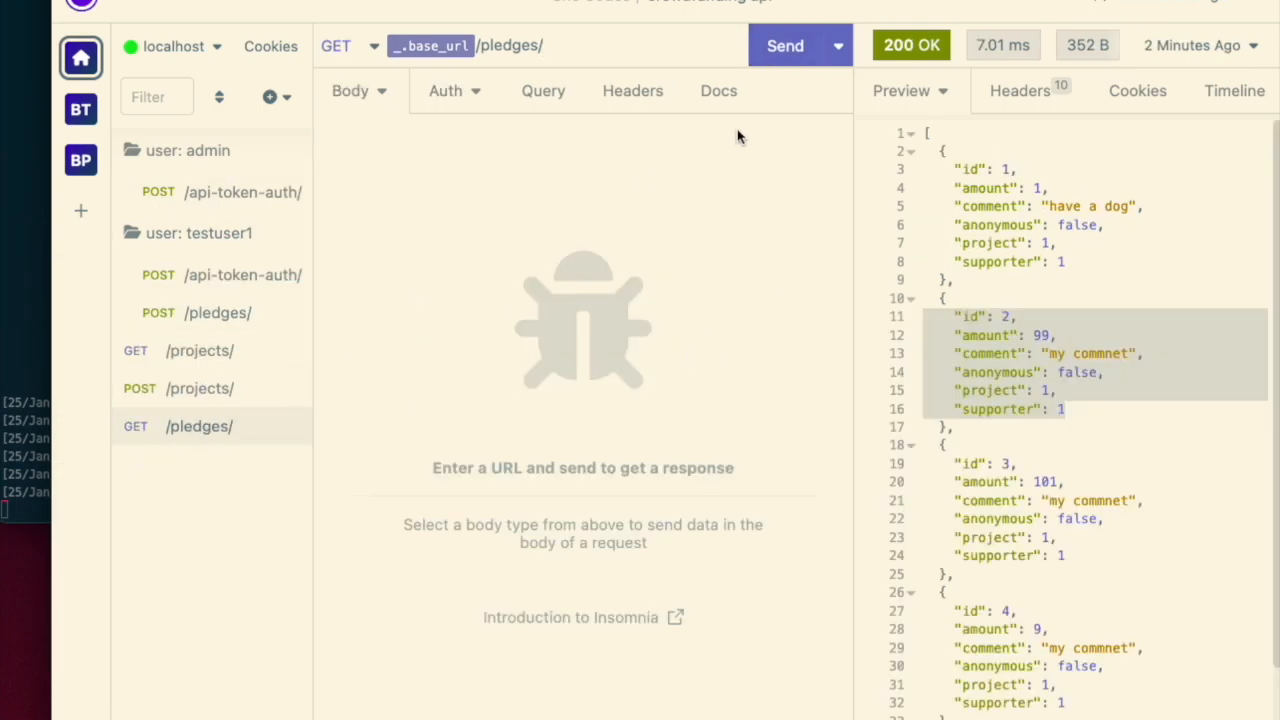
{"action": "left_click", "coordinate": [775, 58]}
{"action": "scroll", "coordinate": [1170, 310], "scroll_direction": "down", "scroll_amount": 5}
{"action": "scroll", "coordinate": [1163, 329], "scroll_direction": "up", "scroll_amount": 2}
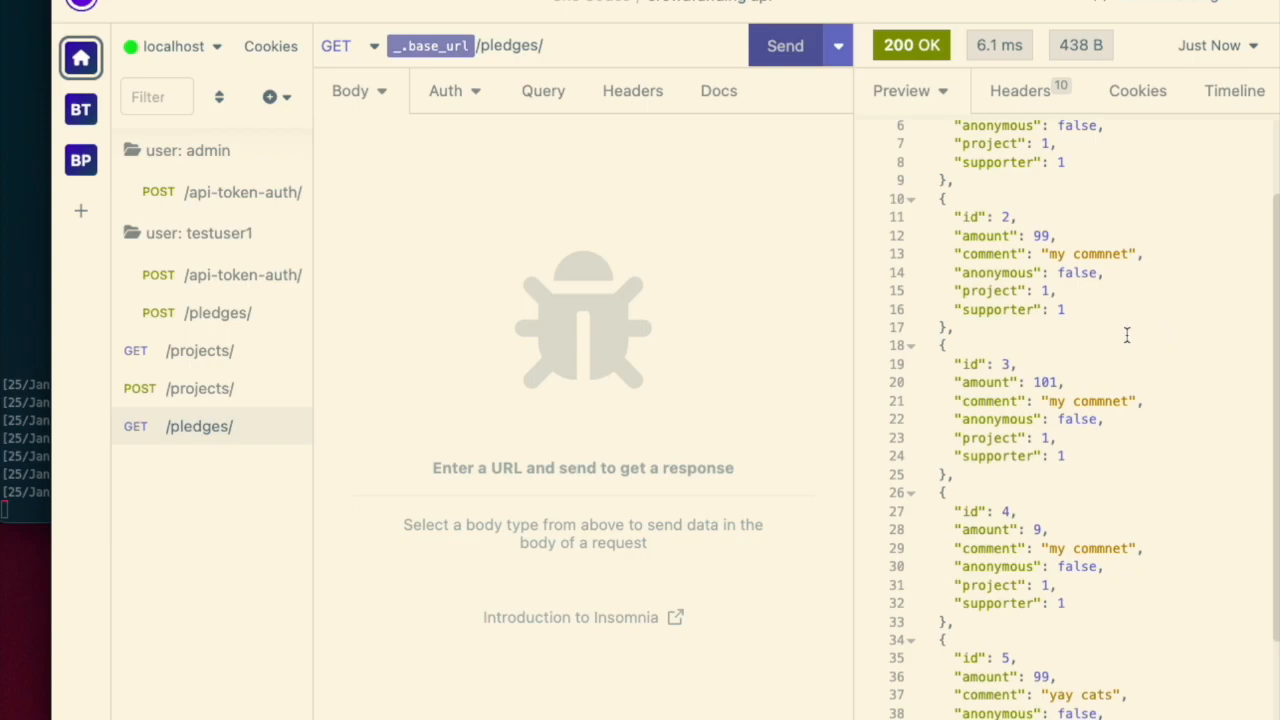
{"action": "scroll", "coordinate": [1162, 584], "scroll_direction": "down", "scroll_amount": 3}
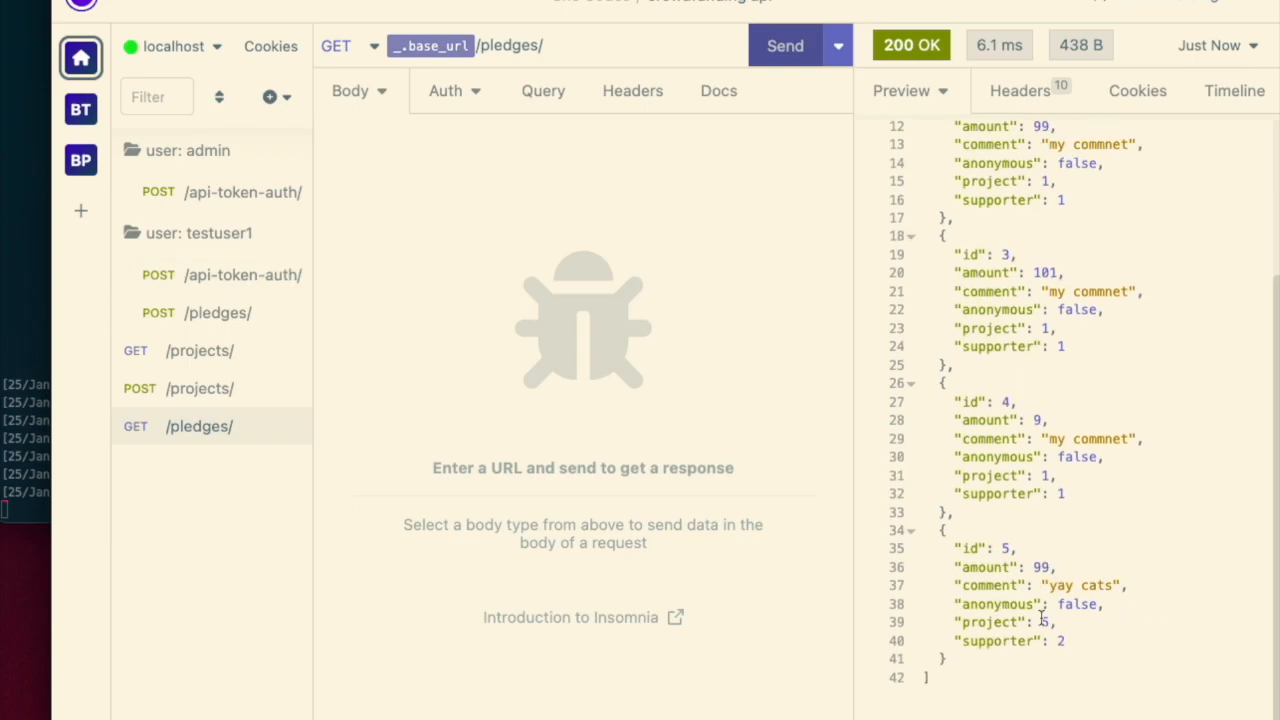
- Send the GET /projects/ request and review the last project in the response
{"action": "left_click", "coordinate": [210, 352]}
{"action": "left_click", "coordinate": [784, 46]}
{"action": "scroll", "coordinate": [1128, 428], "scroll_direction": "down", "scroll_amount": 10}
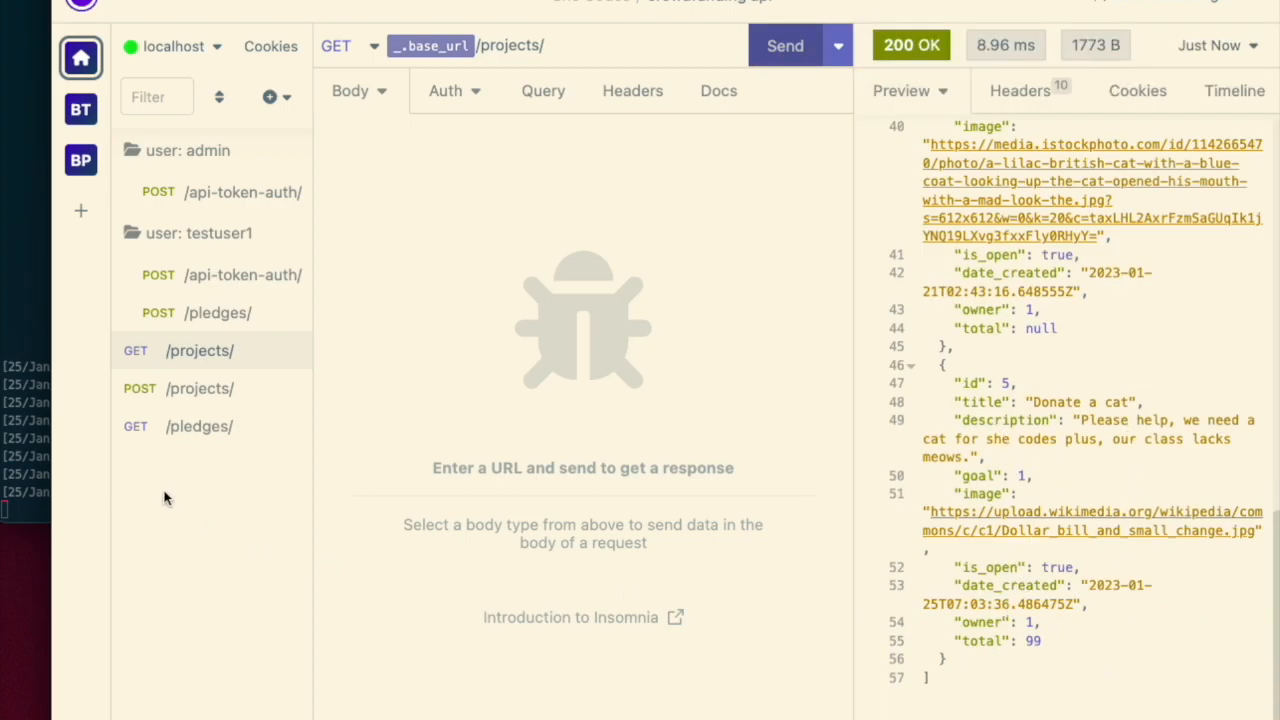
{"action": "left_click_drag", "start_coordinate": [1055, 639], "coordinate": [986, 635]}
{"action": "left_click", "coordinate": [1132, 648]}
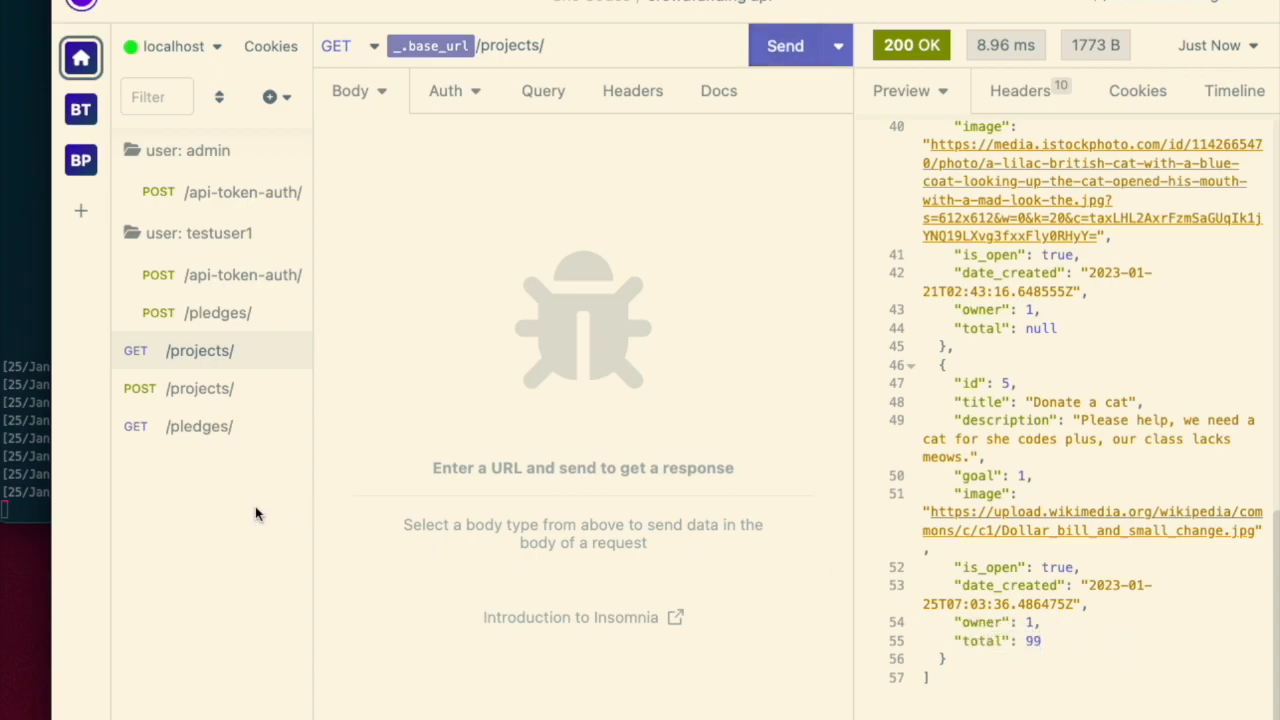
- Create a new HTTP request with the URL _.base_url followed by /projects/
{"action": "left_click", "coordinate": [276, 96]}
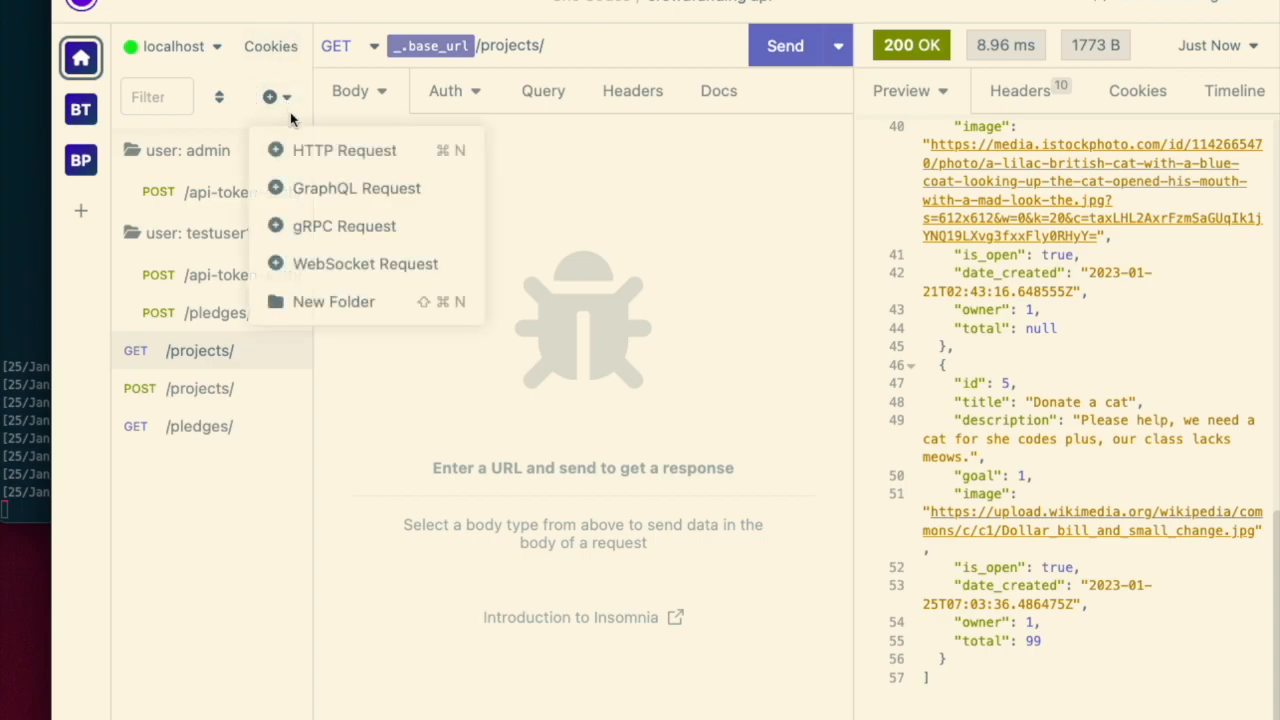
{"action": "left_click", "coordinate": [317, 155]}
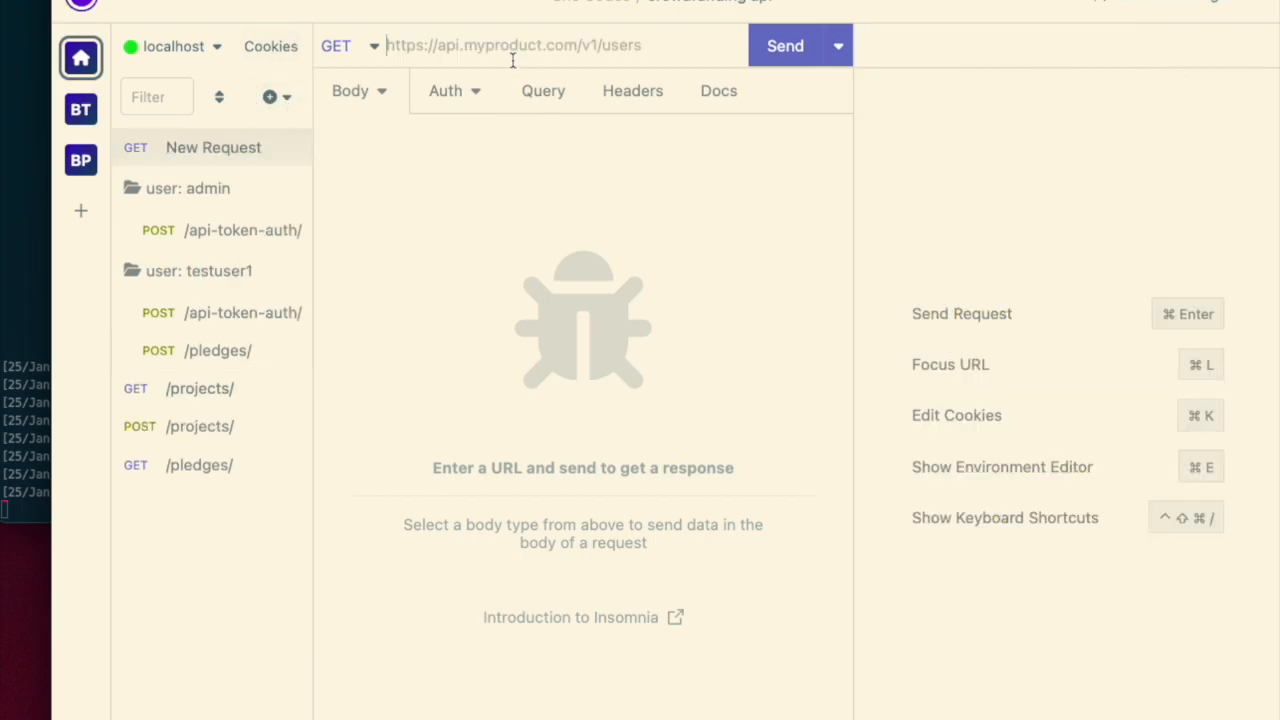
{"action": "key", "text": "ctrl+space"}
{"action": "key", "text": "Down"}
{"action": "key", "text": "Down"}
{"action": "key", "text": "Return"}
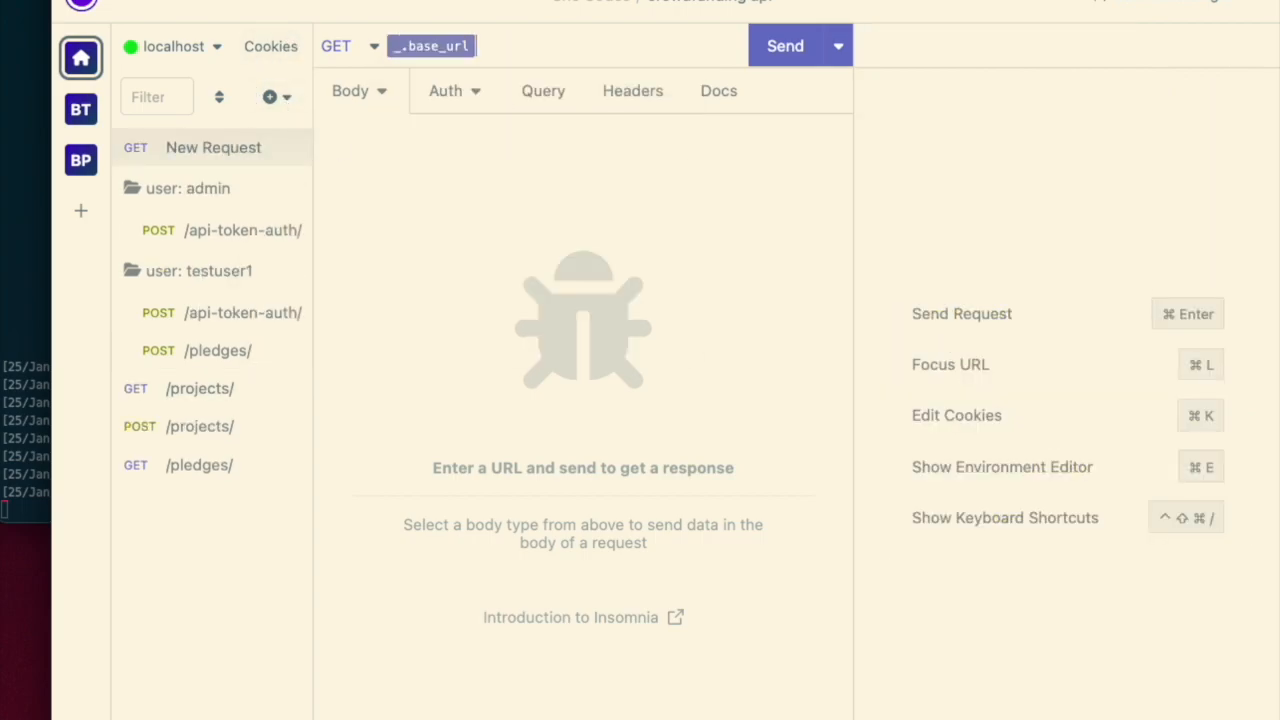
{"action": "type", "text": "/projects/"}
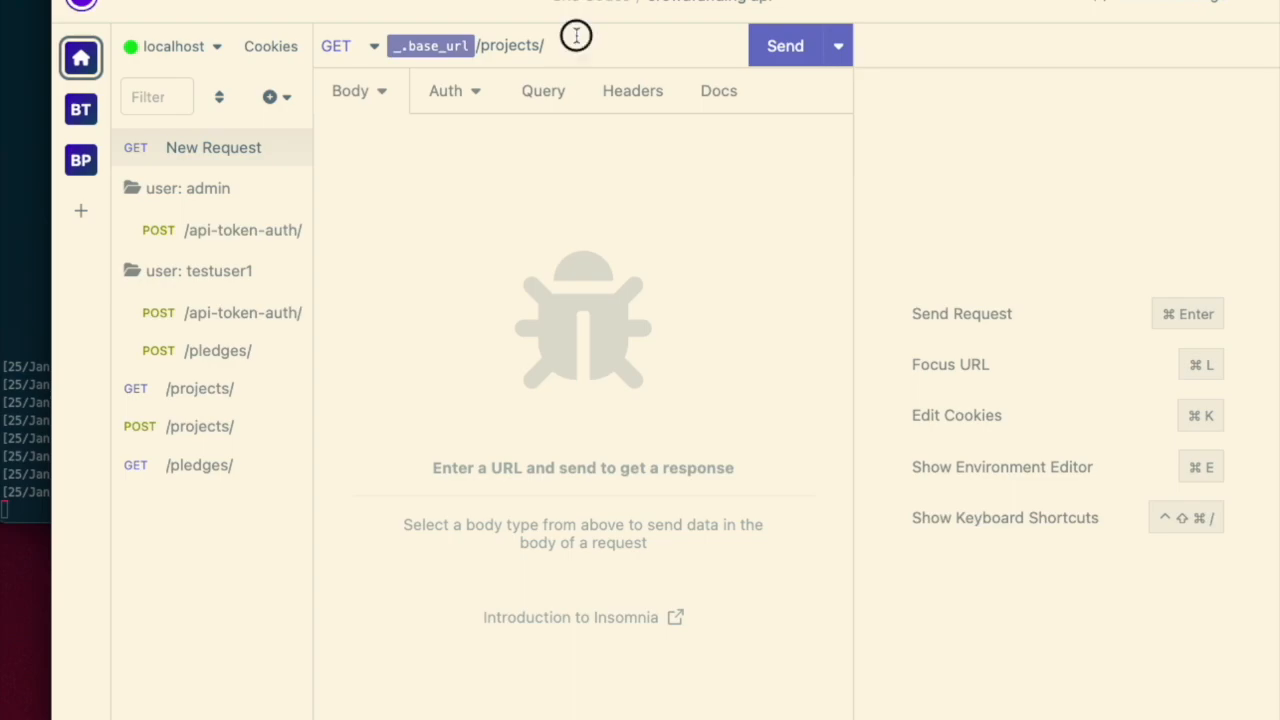
- Insert a Prompt template tag into the URL after /projects/
{"action": "key", "text": "ctrl+space"}
{"action": "type", "text": "pro"}
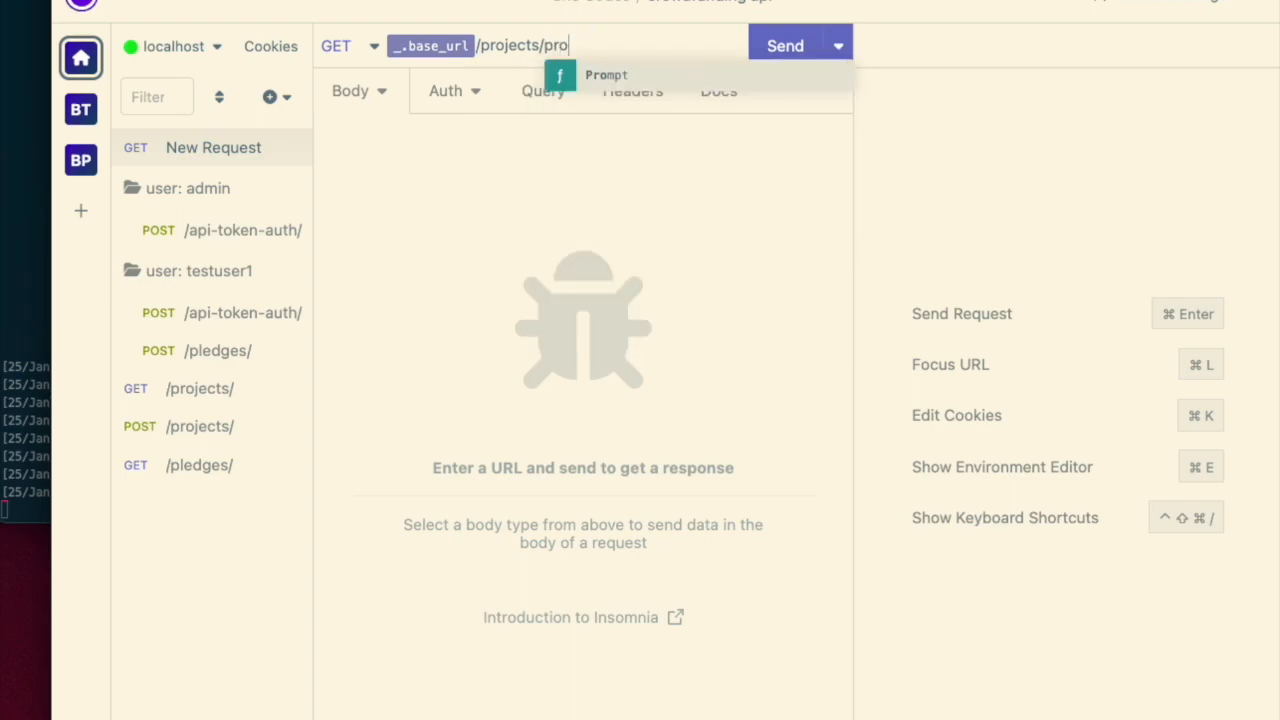
{"action": "key", "text": "Return"}
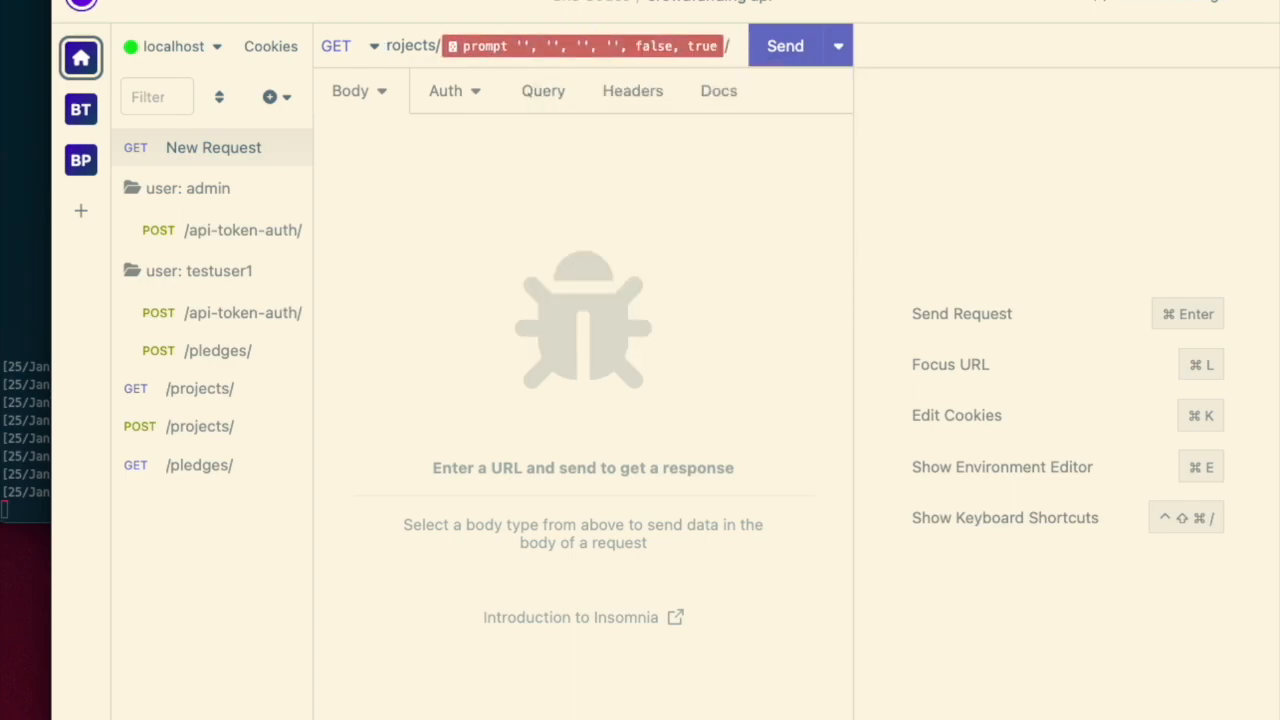
- Configure the prompt tag with title and label project id, default value 1, and Default to Last Value off
{"action": "left_click", "coordinate": [526, 51]}
{"action": "left_click", "coordinate": [410, 220]}
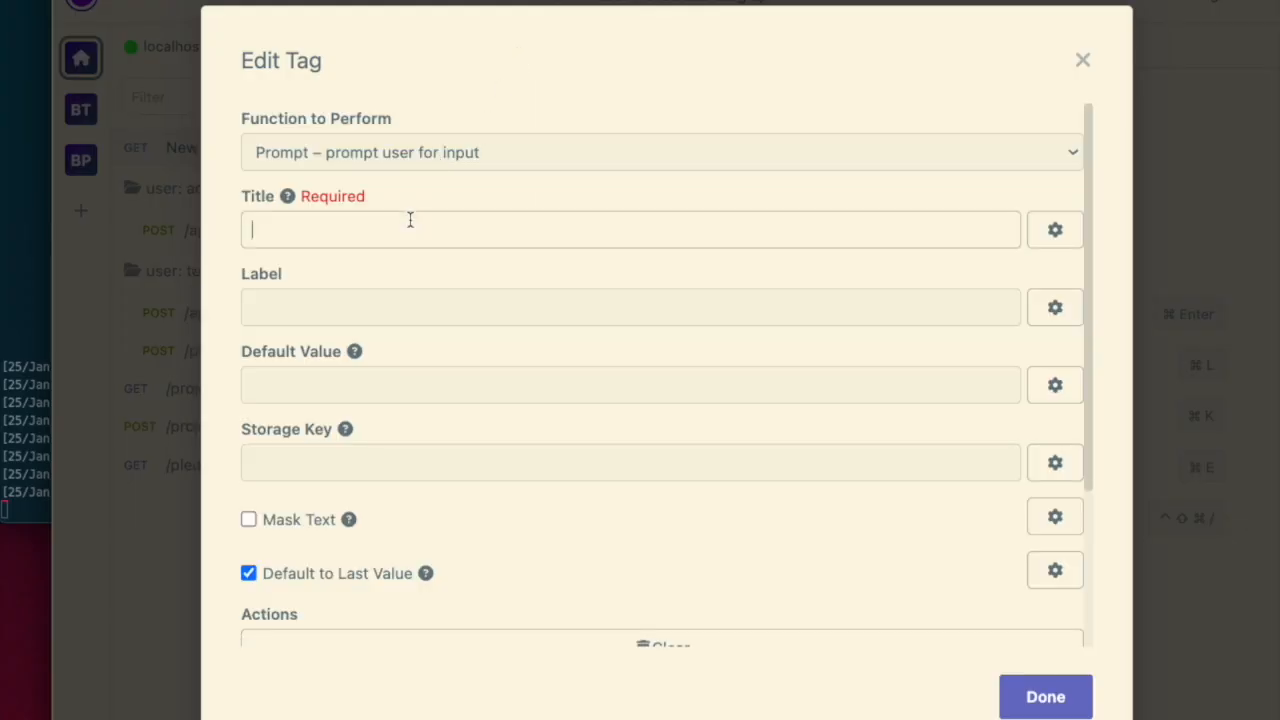
{"action": "type", "text": "project id"}
{"action": "key", "text": "Tab"}
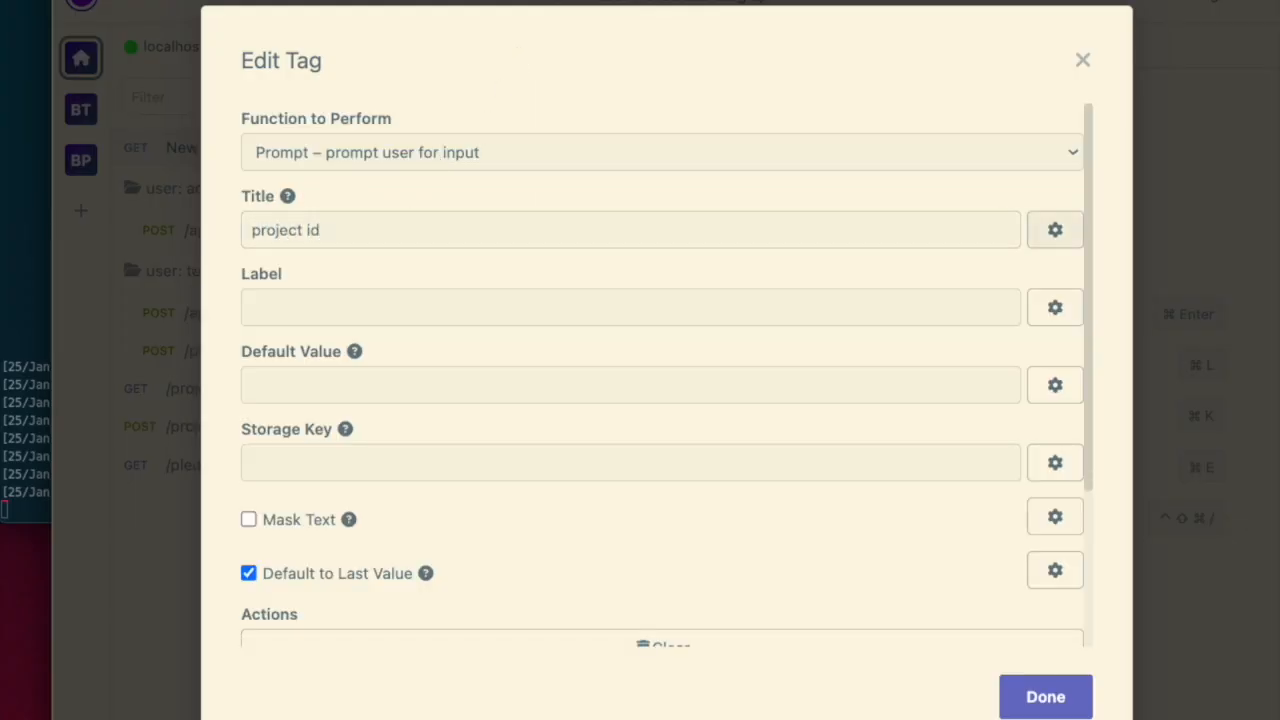
{"action": "type", "text": "project id"}
{"action": "key", "text": "Tab"}
{"action": "type", "text": "1"}
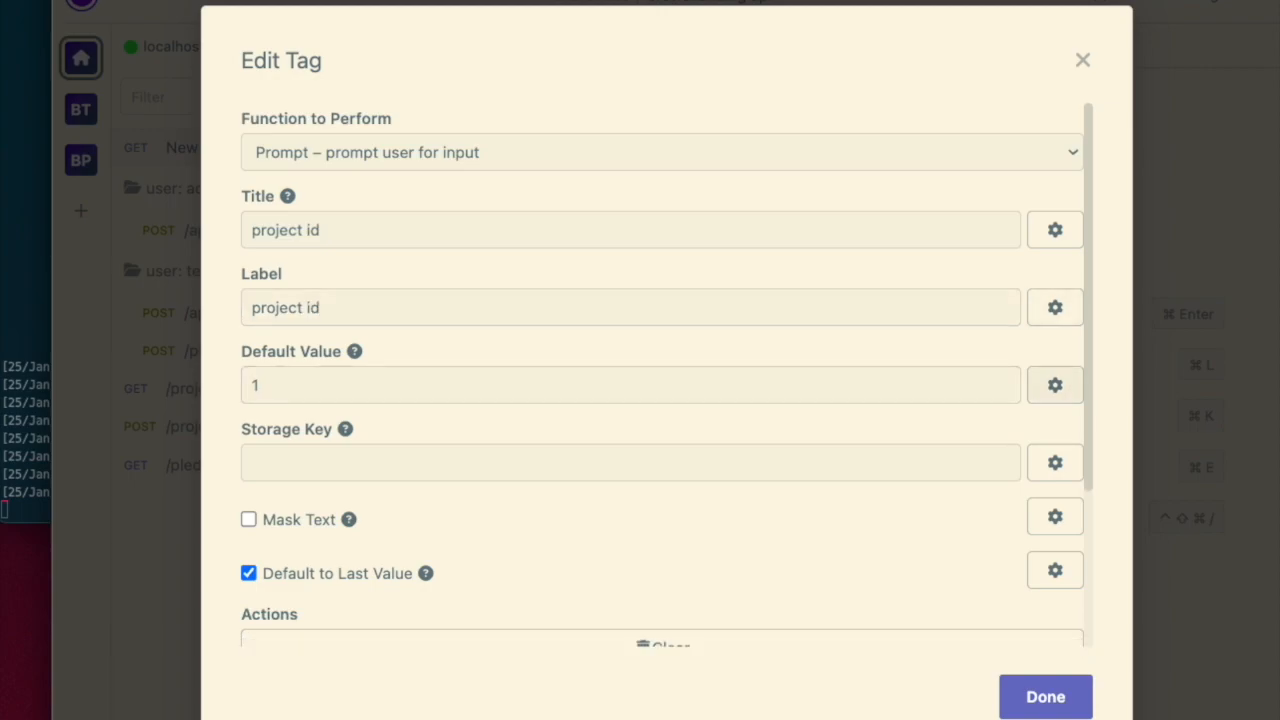
{"action": "left_click", "coordinate": [254, 572]}
{"action": "scroll", "coordinate": [506, 496], "scroll_direction": "down", "scroll_amount": 3}
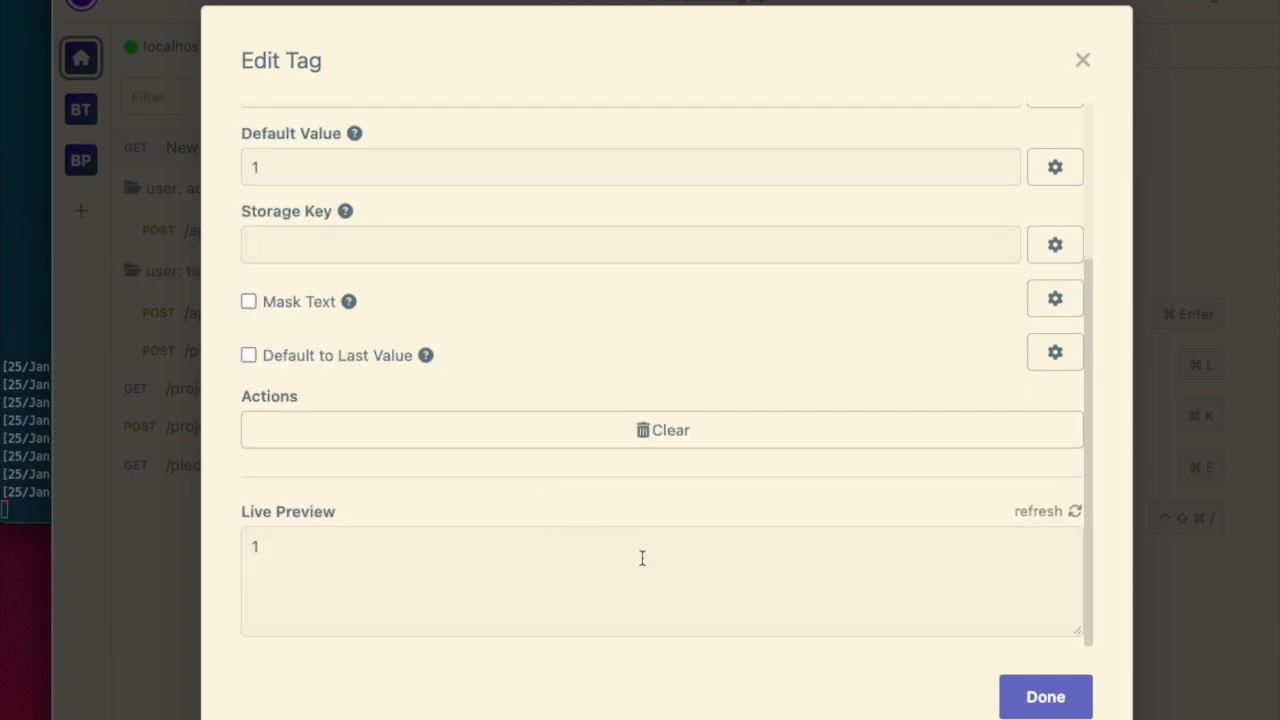
{"action": "left_click", "coordinate": [1035, 697]}
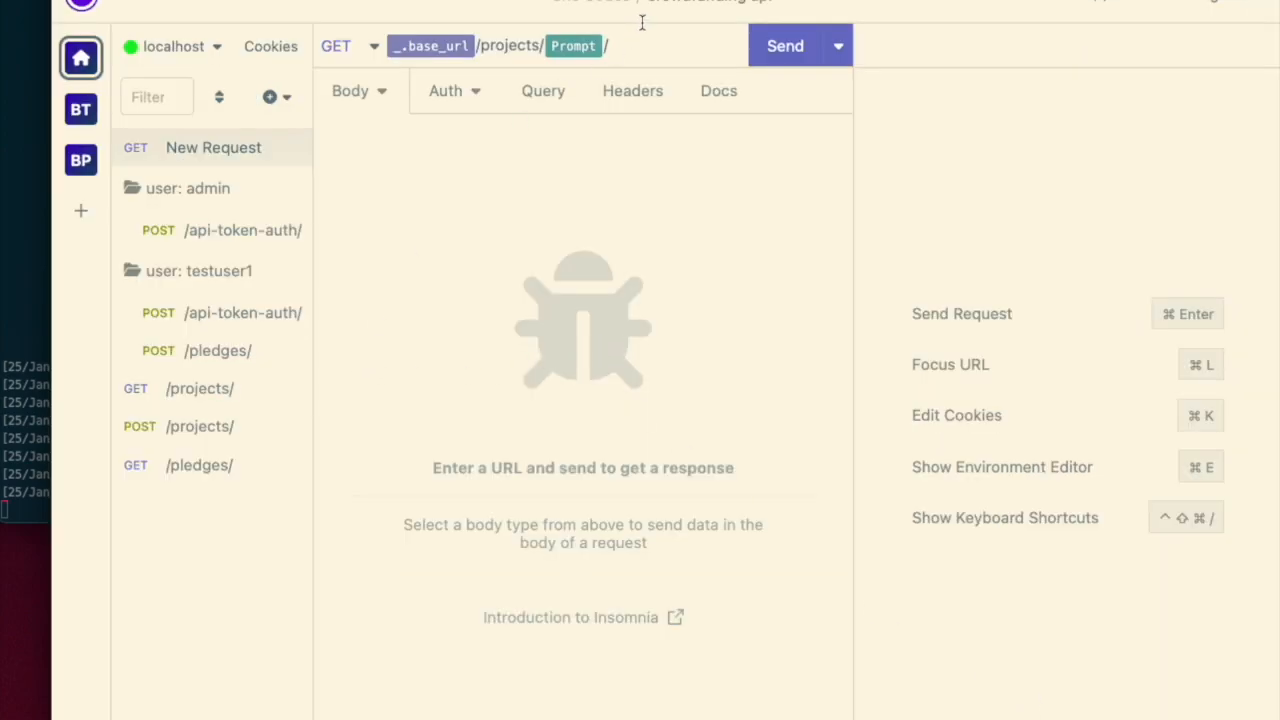
- Send the request, submitting project id 1 at the prompt, and review the response
{"action": "left_click", "coordinate": [771, 51]}
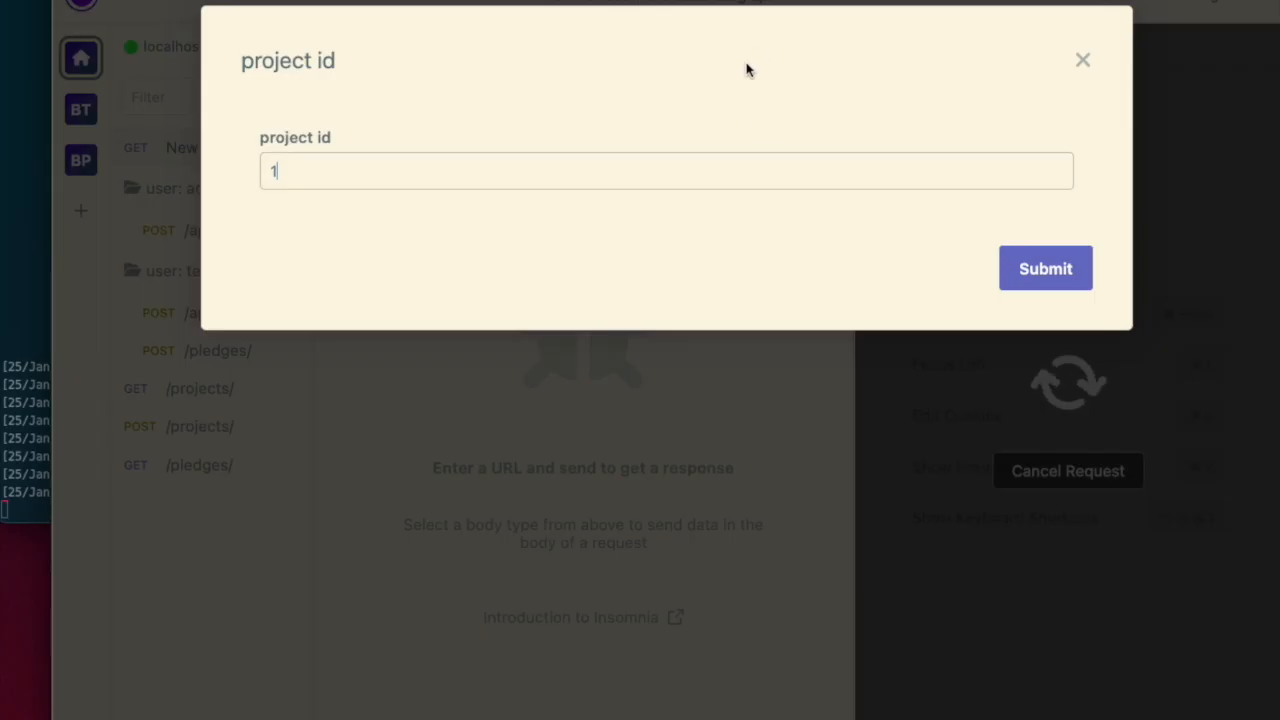
{"action": "left_click", "coordinate": [1047, 273]}
{"action": "scroll", "coordinate": [1060, 357], "scroll_direction": "down", "scroll_amount": 5}
{"action": "scroll", "coordinate": [1060, 357], "scroll_direction": "up", "scroll_amount": 5}
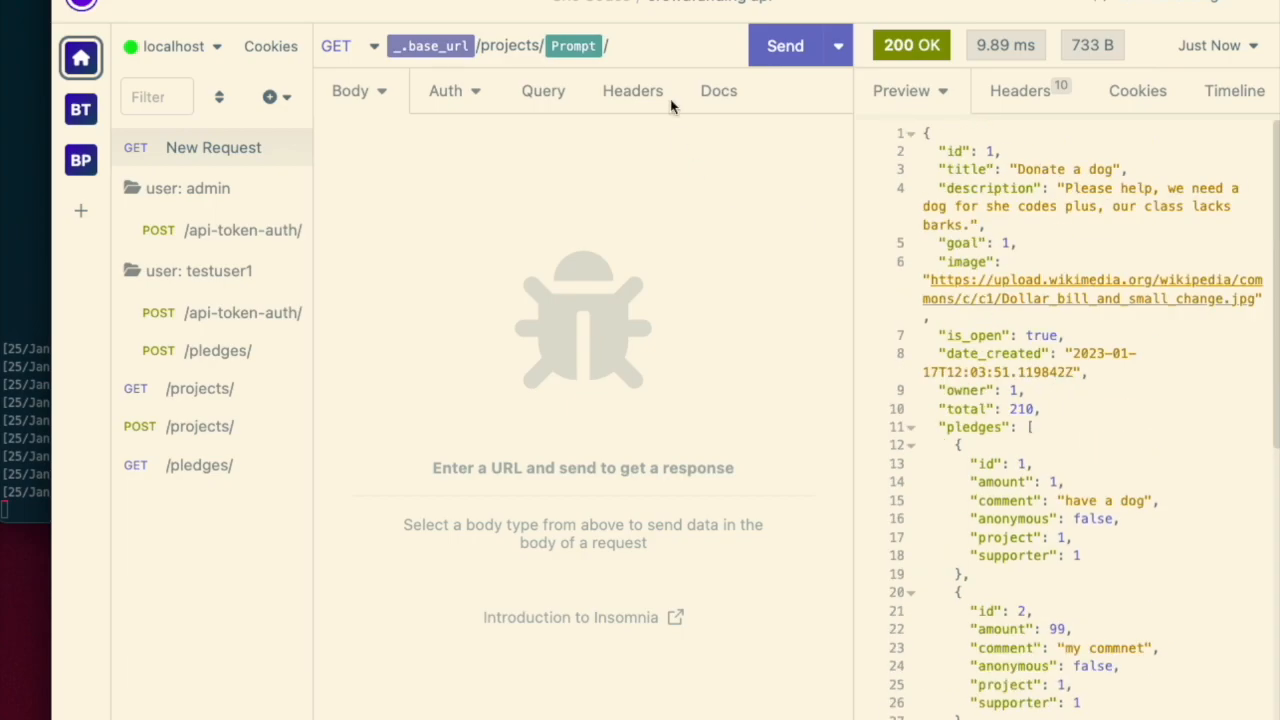
- Resend the request, entering project id 5 at the prompt
{"action": "left_click", "coordinate": [771, 58]}
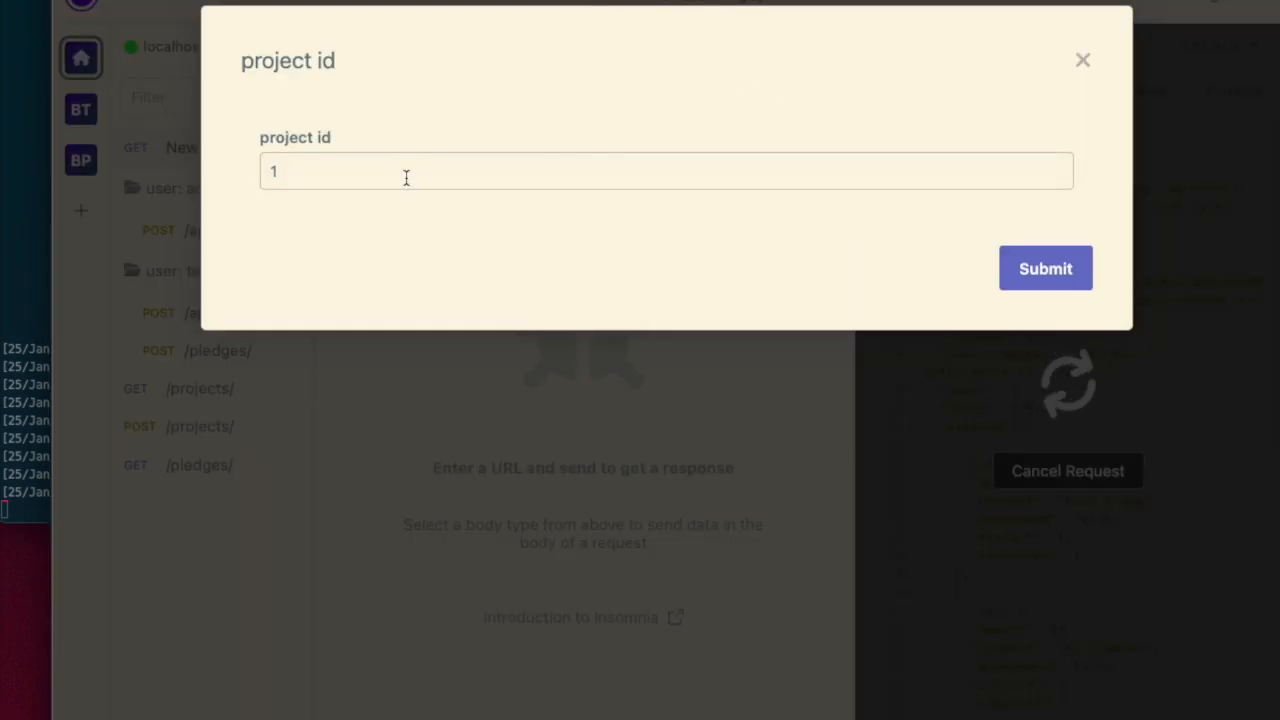
{"action": "key", "text": "BackSpace"}
{"action": "type", "text": "5"}
{"action": "left_click", "coordinate": [1038, 270]}
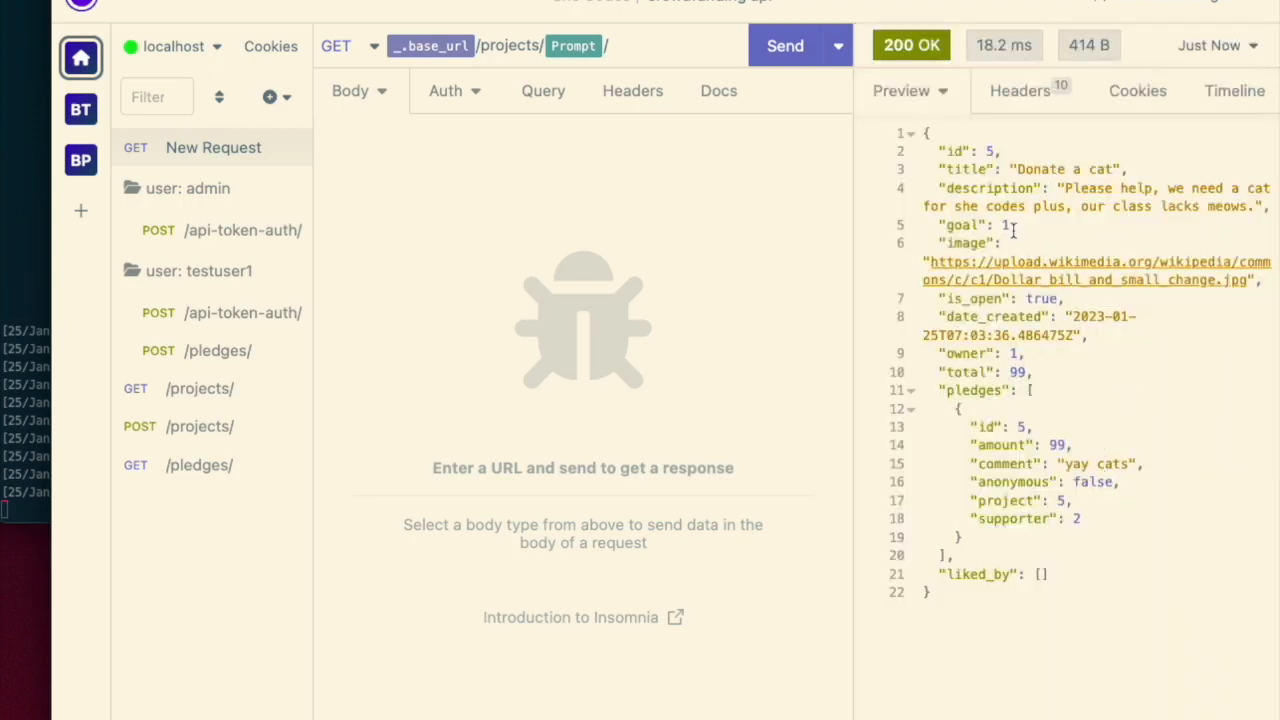
- Rename the new request as /projects/{id}/ and move it to the end of the request list
{"action": "double_click", "coordinate": [213, 154]}
{"action": "type", "text": "/projects/{id"}
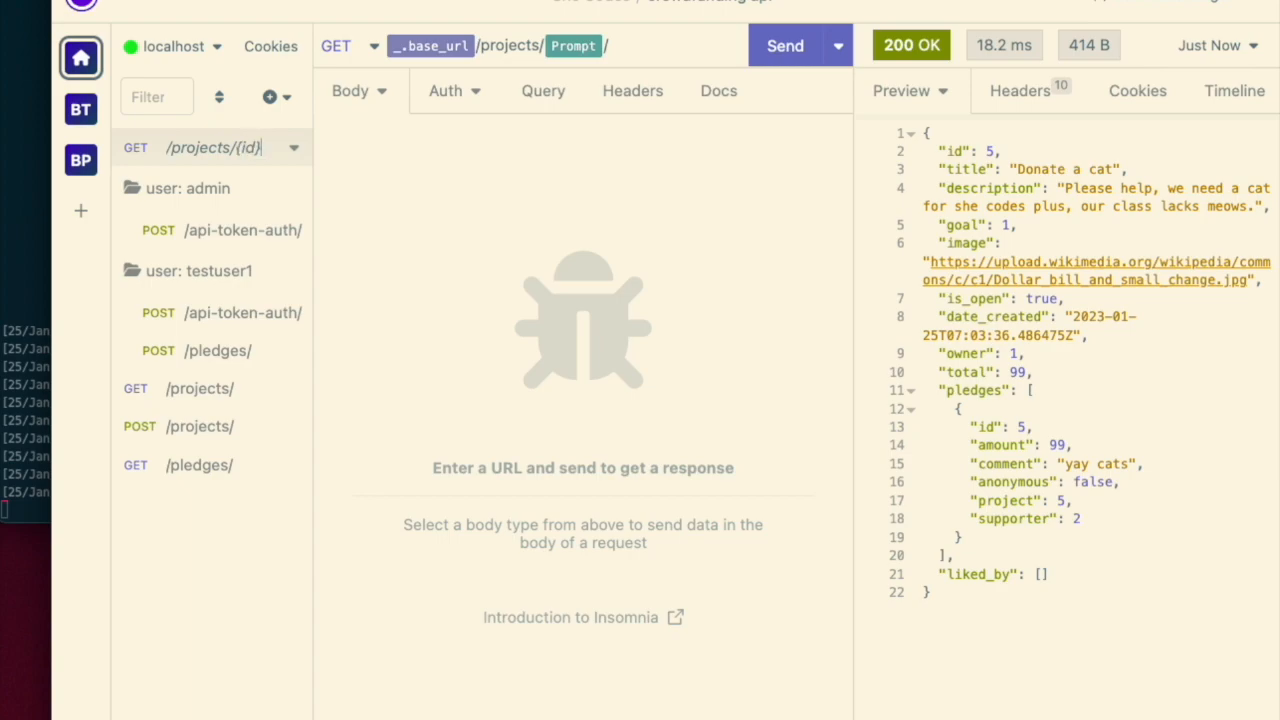
{"action": "type", "text": "}/"}
{"action": "key", "text": "Return"}
{"action": "left_click_drag", "start_coordinate": [205, 152], "coordinate": [235, 476]}
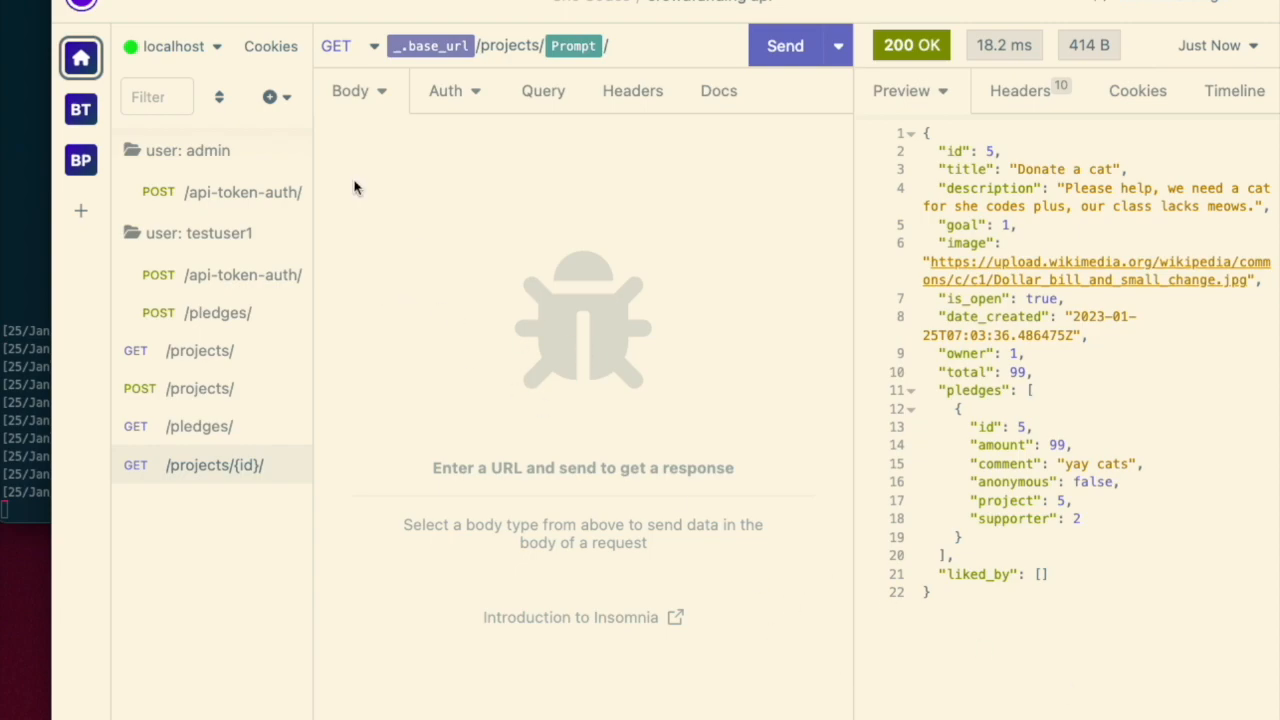
- Open the environment manager and duplicate the localhost sub environment
{"action": "left_click", "coordinate": [205, 47]}
{"action": "left_click", "coordinate": [225, 242]}
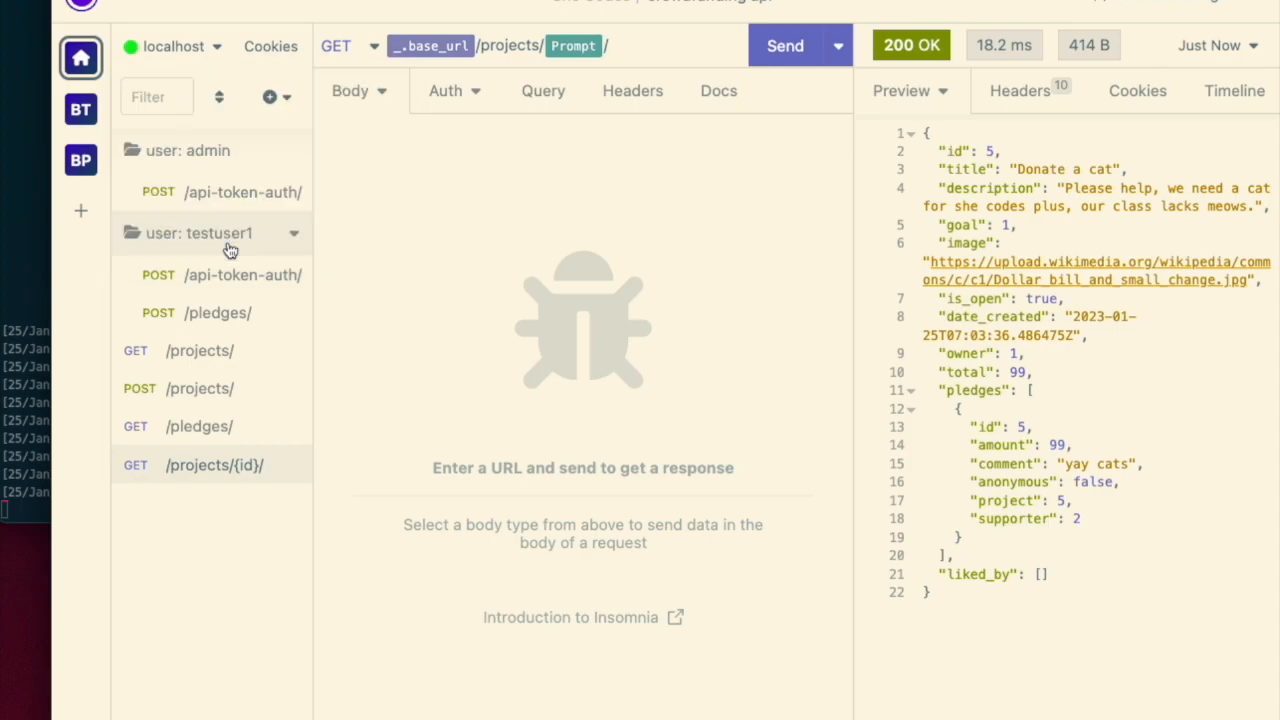
{"action": "left_click", "coordinate": [354, 207]}
{"action": "left_click", "coordinate": [382, 427]}
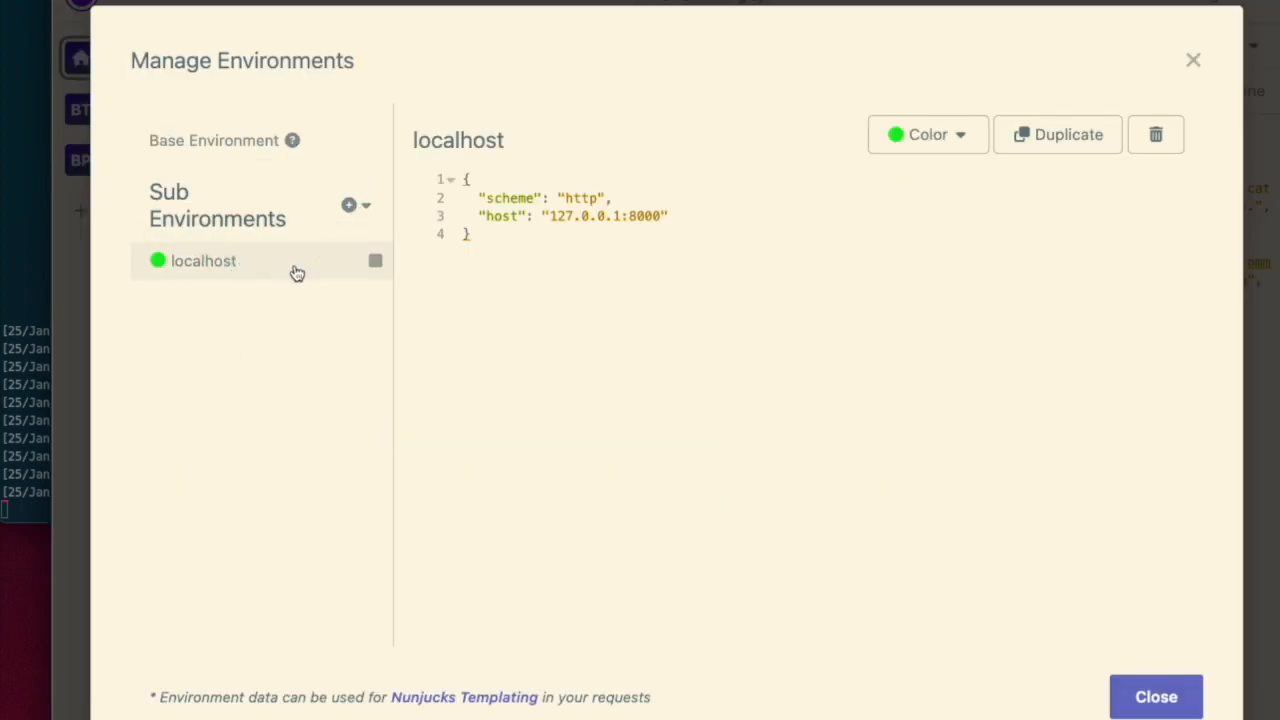
{"action": "left_click", "coordinate": [1081, 149]}
{"action": "double_click", "coordinate": [220, 300]}
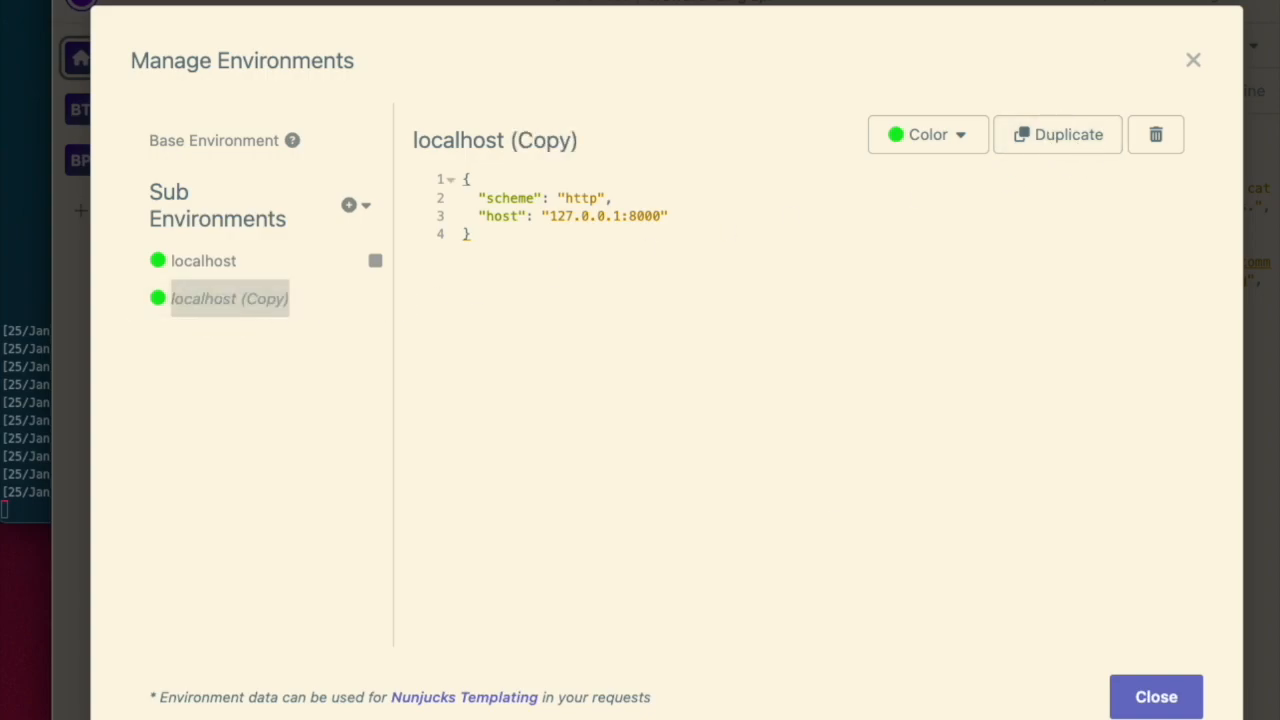
{"action": "key", "text": "Return"}
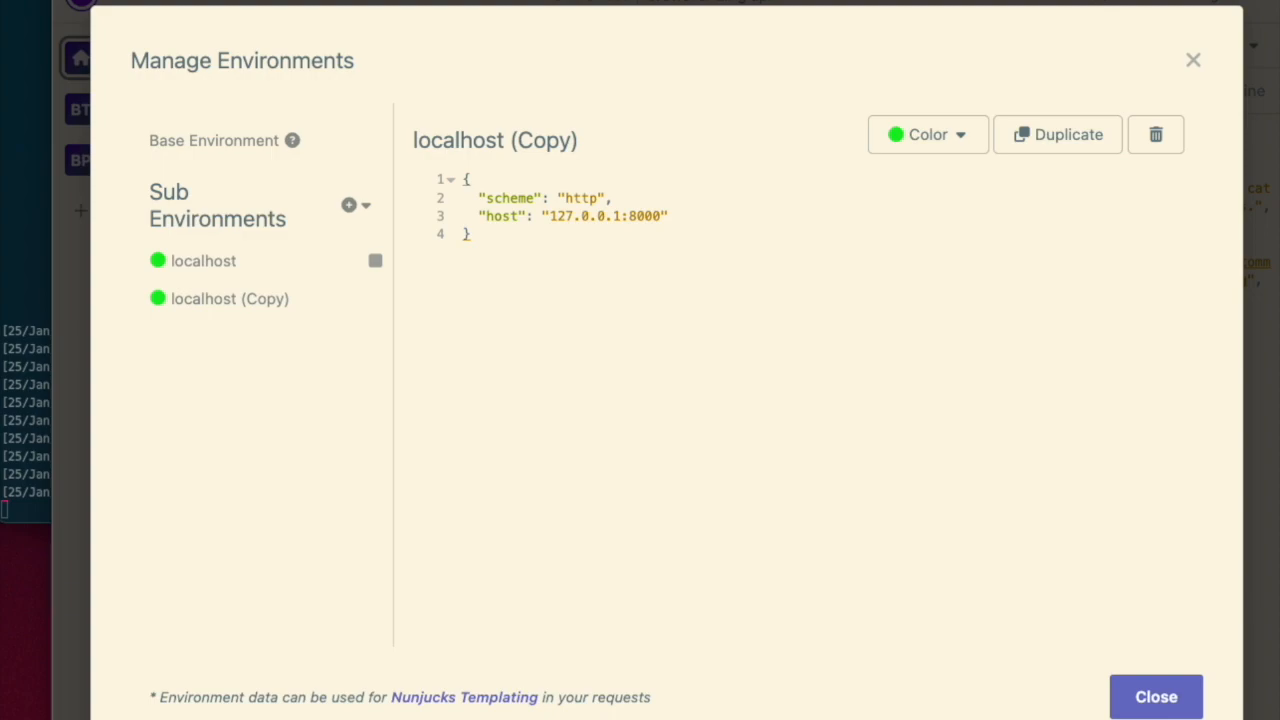
- Remove the scheme entry from the copied environment and set its host to weathered-dawn-5261.fly.dev
{"action": "left_click", "coordinate": [582, 327]}
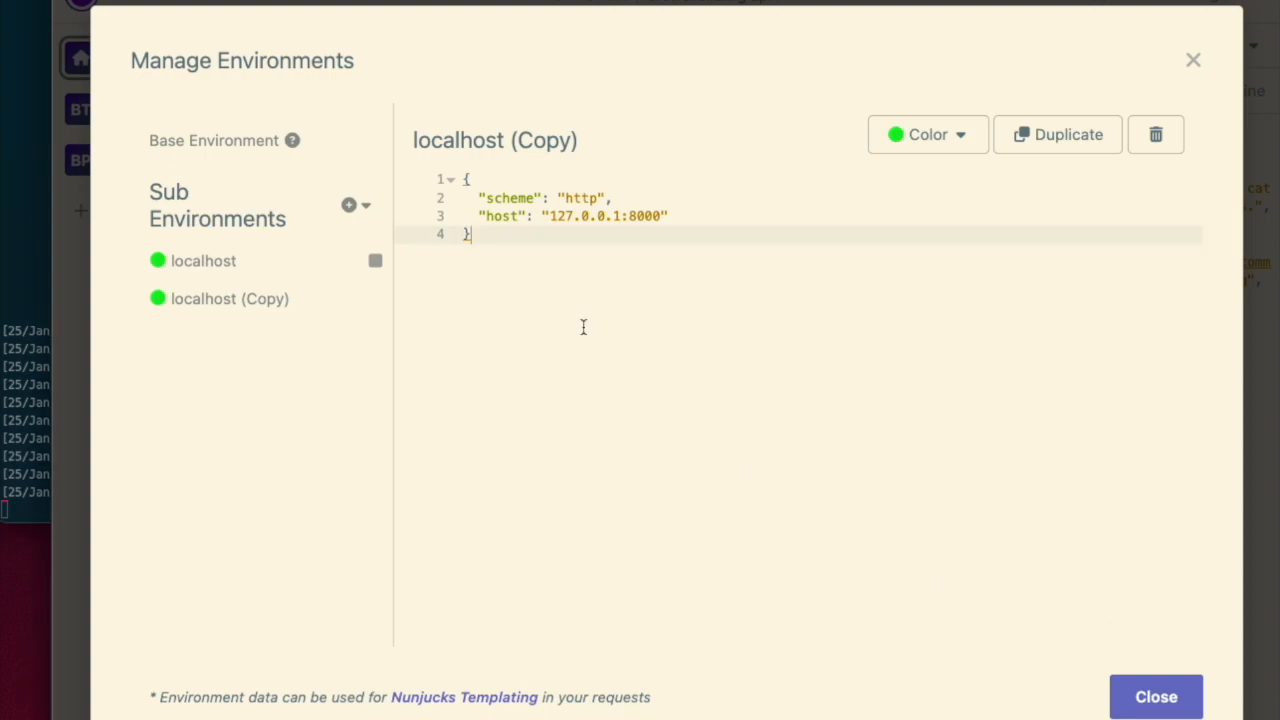
{"action": "left_click", "coordinate": [612, 198]}
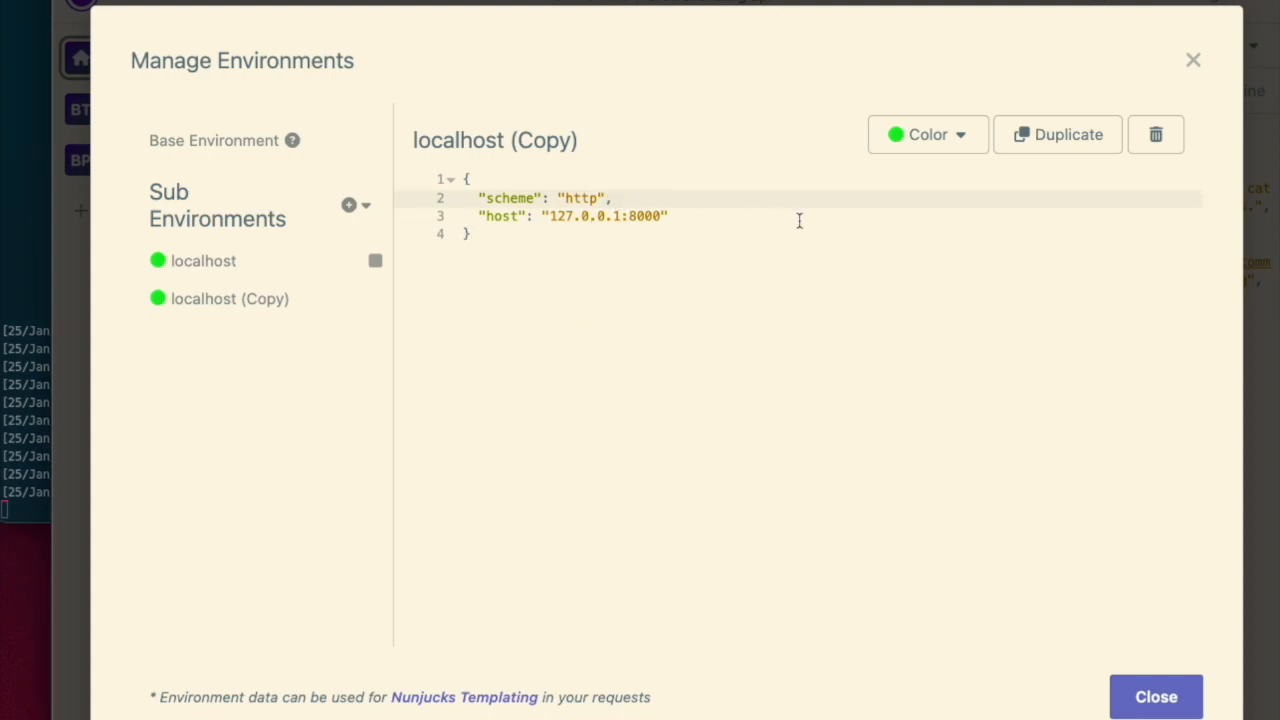
{"action": "key", "text": "super+BackSpace"}
{"action": "key", "text": "BackSpace"}
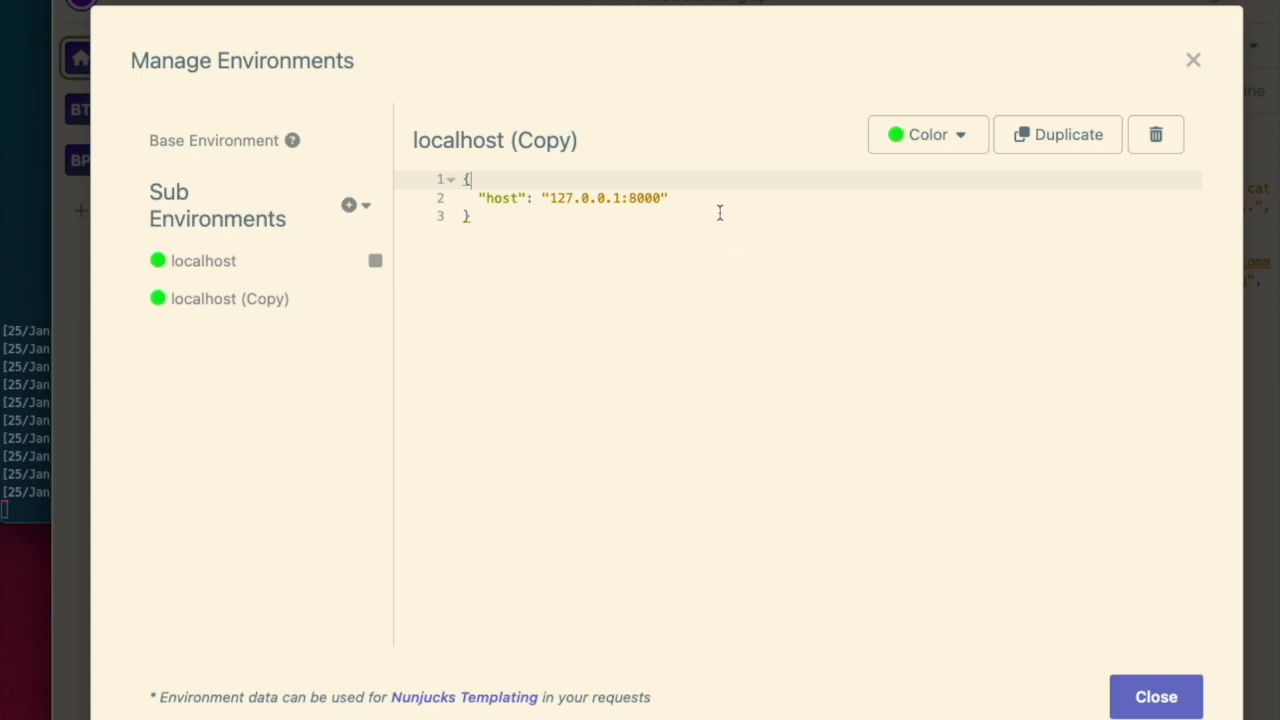
{"action": "left_click_drag", "start_coordinate": [657, 198], "coordinate": [549, 198]}
{"action": "type", "text": "weathered-dawn-5261.fly.dev"}
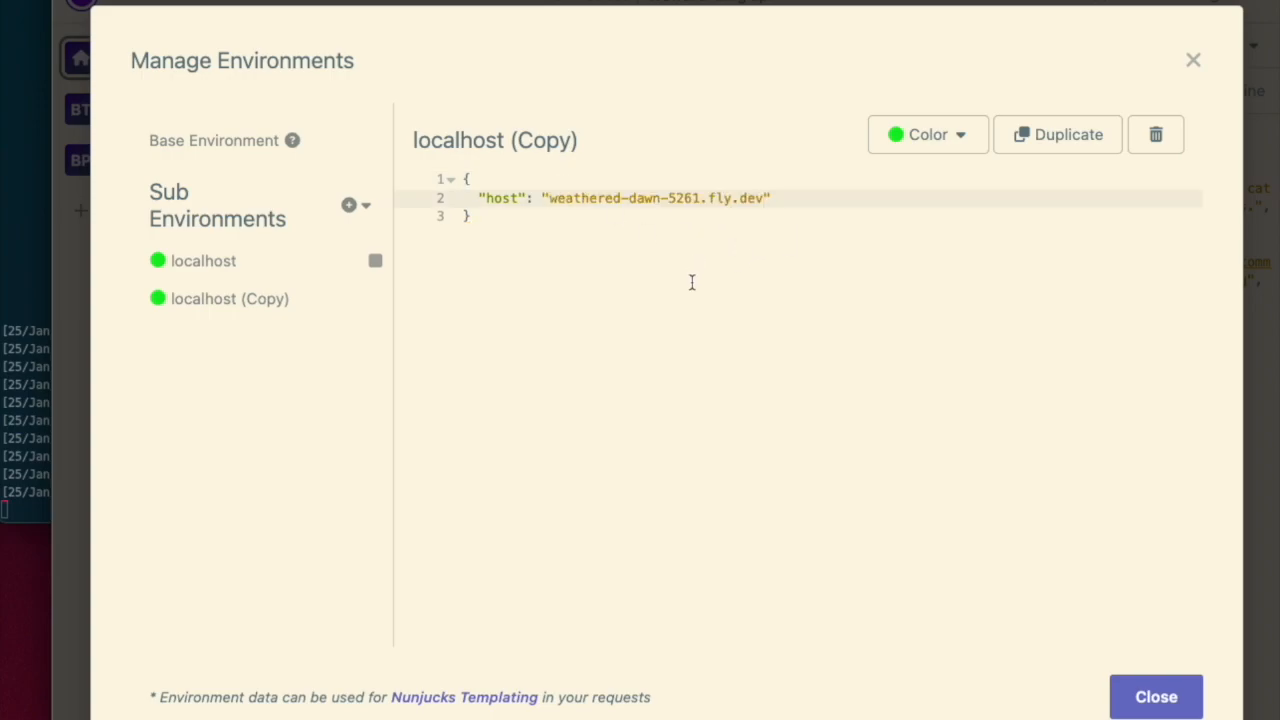
- Rename the copied environment as weathered-dawn-5261.fly.dev
{"action": "double_click", "coordinate": [555, 142]}
{"action": "type", "text": "weathered-dawn-5261.fly.dev"}
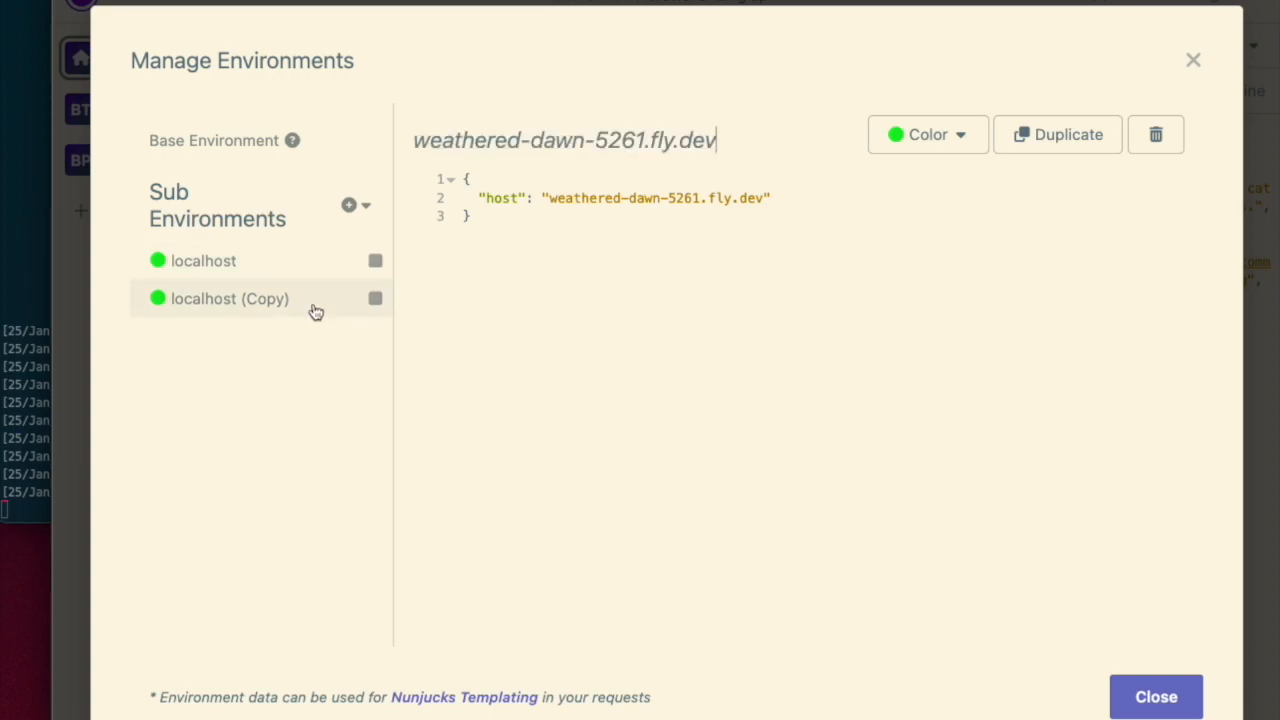
{"action": "left_click", "coordinate": [711, 363]}
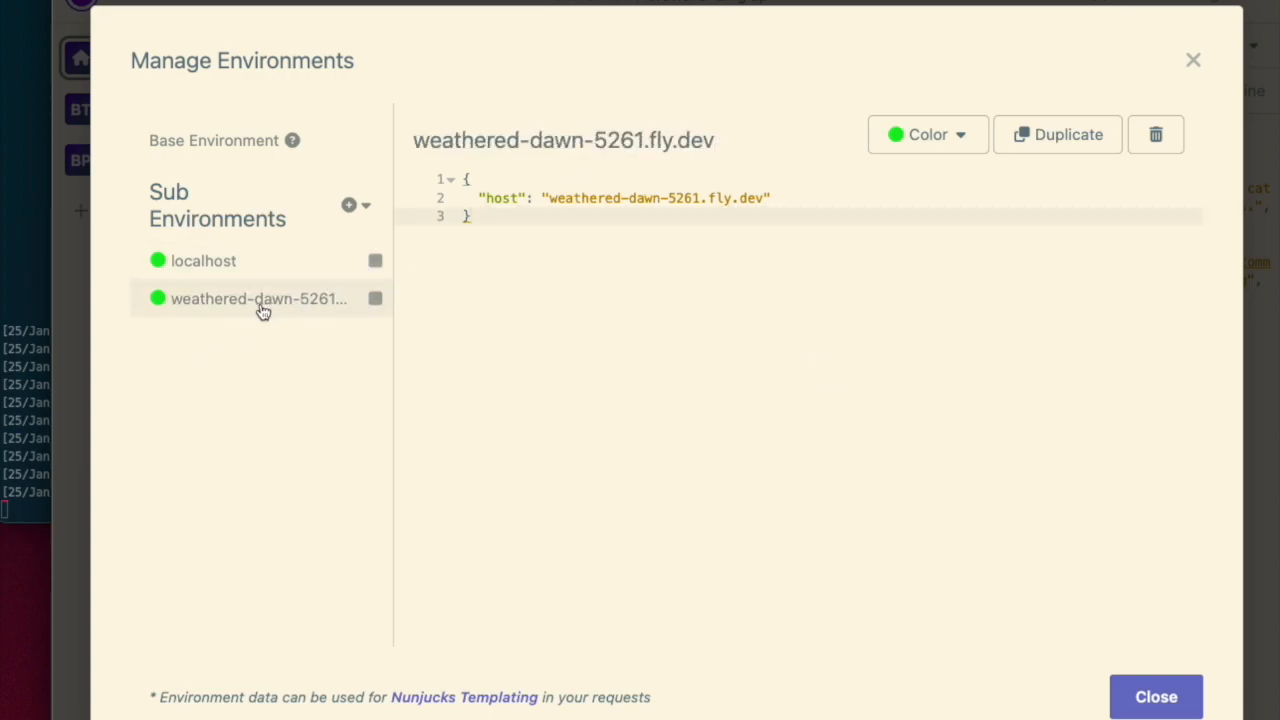
- Set the weathered-dawn-5261.fly.dev environment's colour to red and close the environment manager
{"action": "left_click", "coordinate": [915, 138]}
{"action": "left_click", "coordinate": [870, 182]}
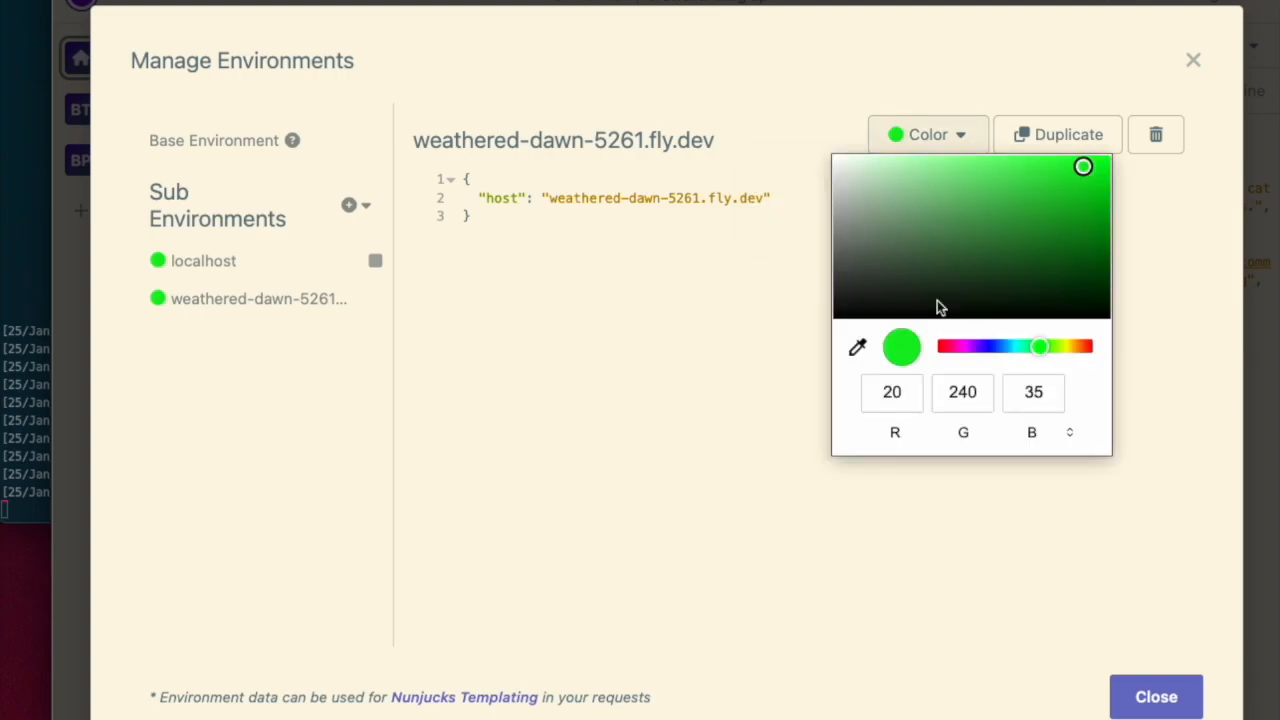
{"action": "left_click", "coordinate": [956, 348]}
{"action": "left_click", "coordinate": [1041, 577]}
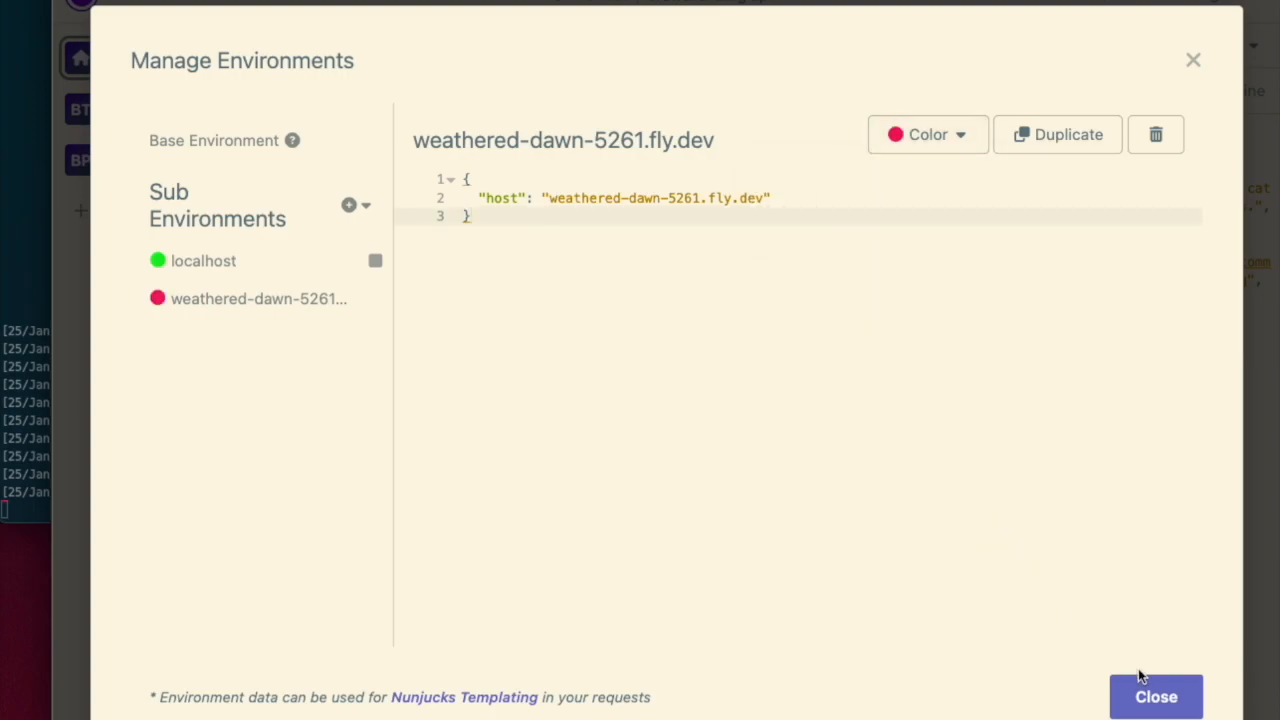
{"action": "left_click", "coordinate": [1170, 709]}
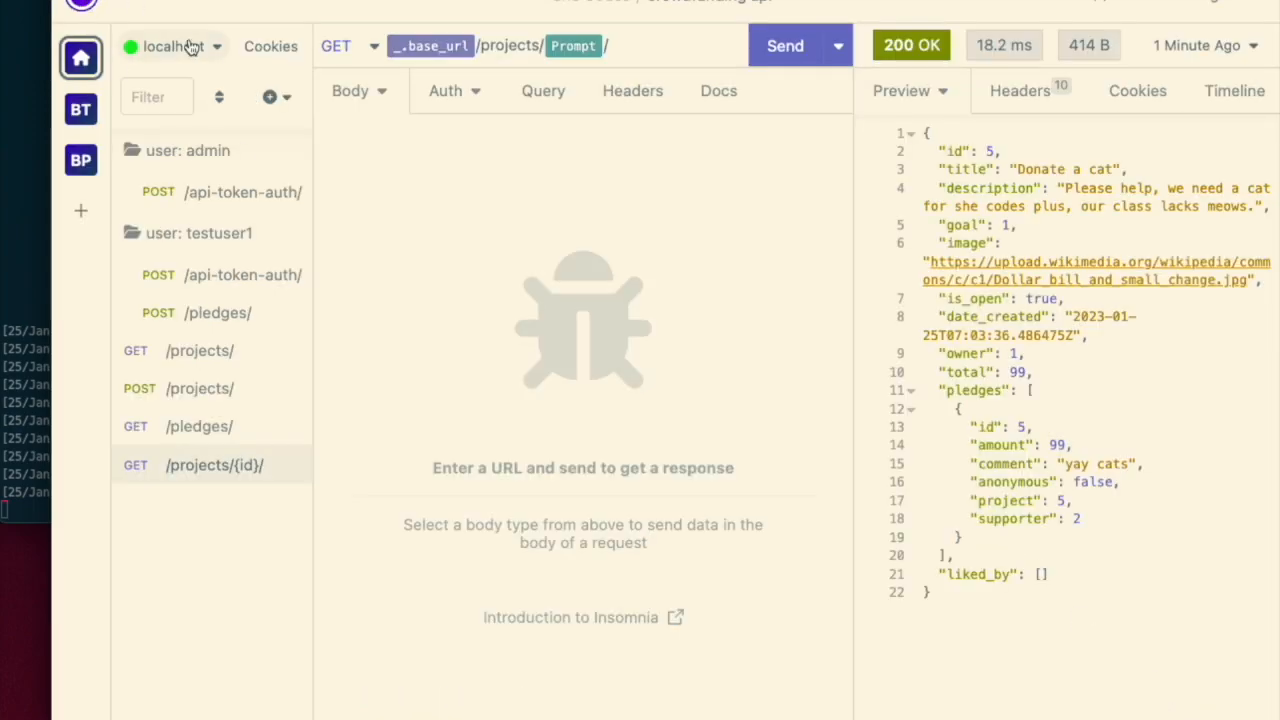
- Send the GET /projects/ request and view its timeline
{"action": "left_click", "coordinate": [213, 350]}
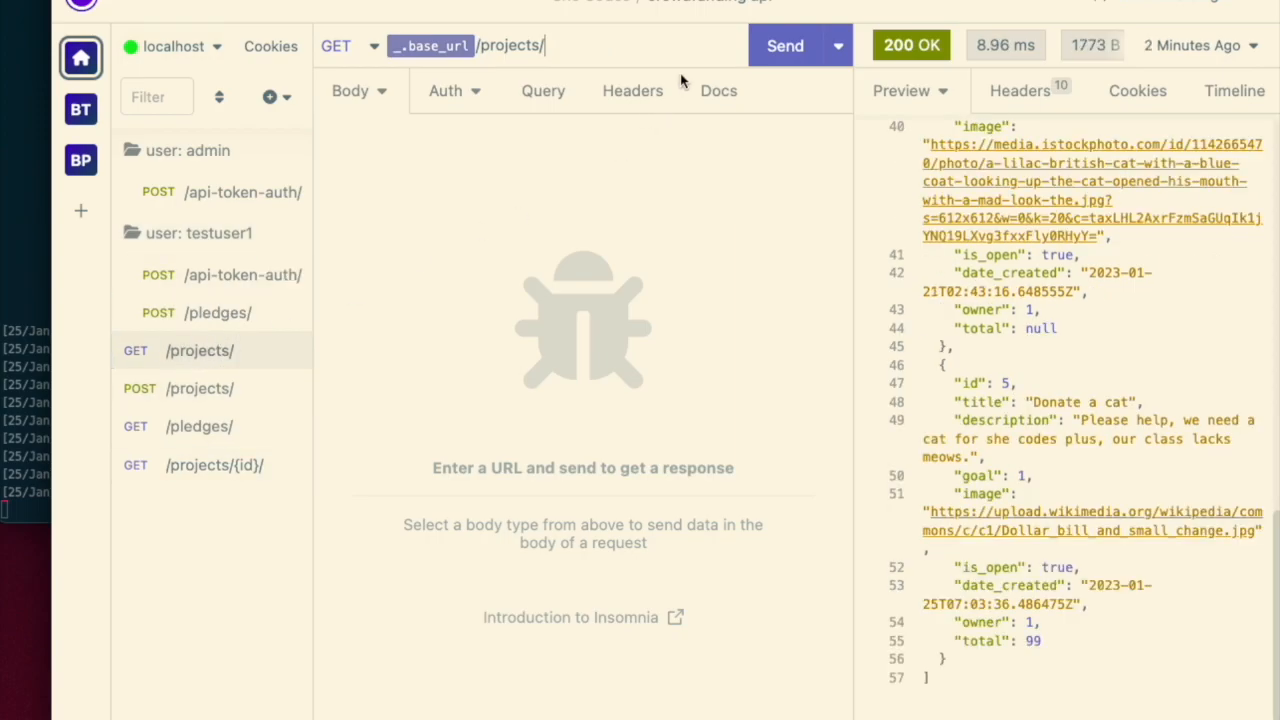
{"action": "left_click", "coordinate": [801, 47]}
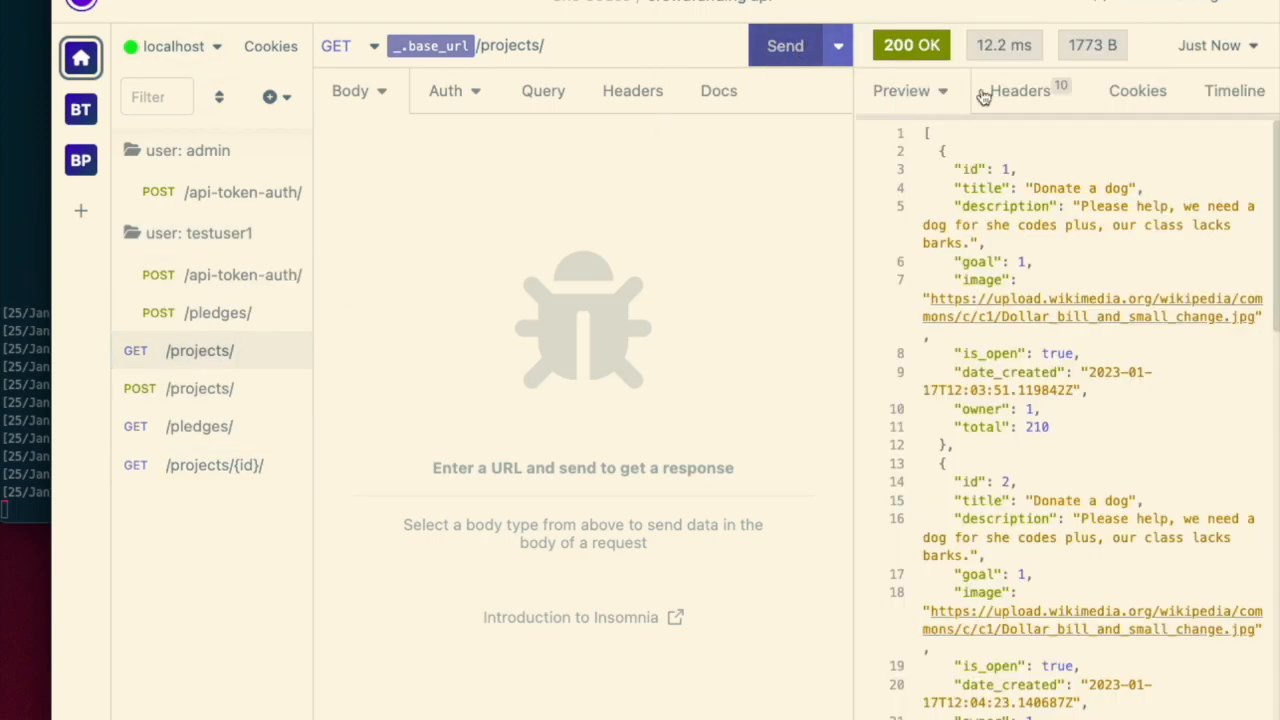
{"action": "left_click", "coordinate": [1231, 90]}
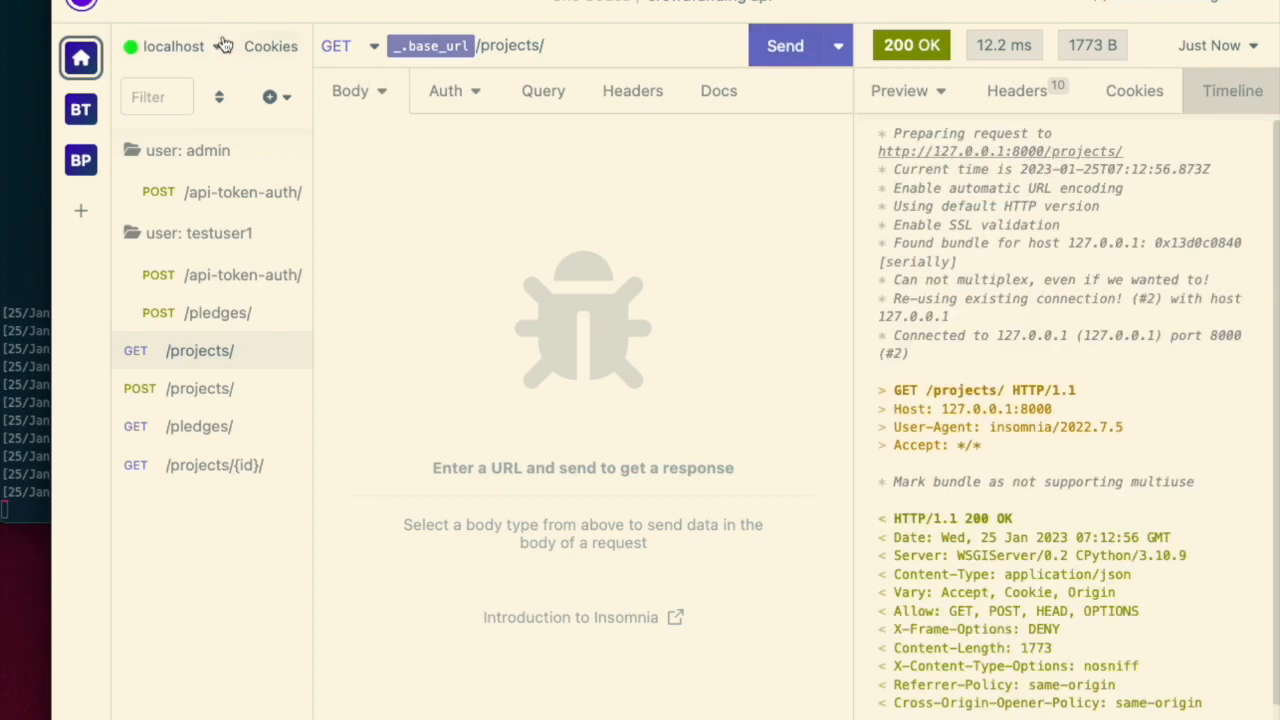
- Switch to the weathered-dawn-5261.fly.dev environment, resend GET /projects/, and review its timeline and preview
{"action": "left_click", "coordinate": [166, 49]}
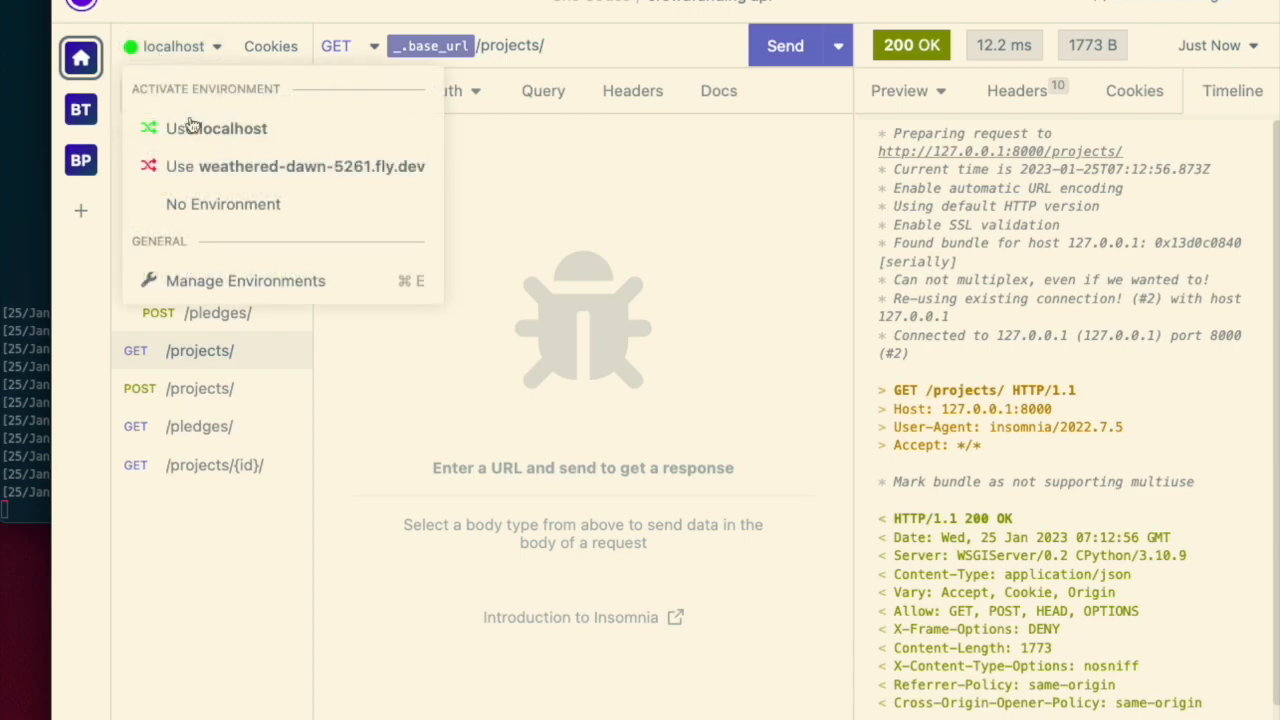
{"action": "left_click", "coordinate": [221, 171]}
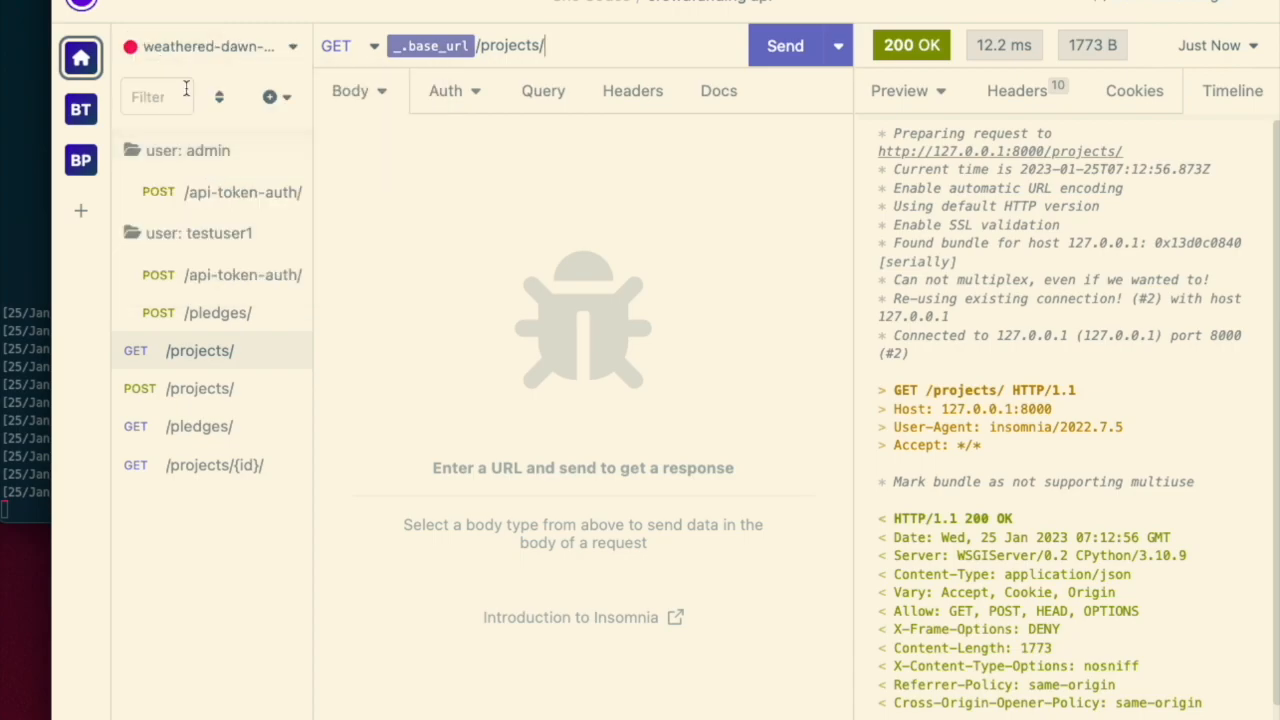
{"action": "left_click", "coordinate": [784, 50]}
{"action": "scroll", "coordinate": [1064, 226], "scroll_direction": "down", "scroll_amount": 5}
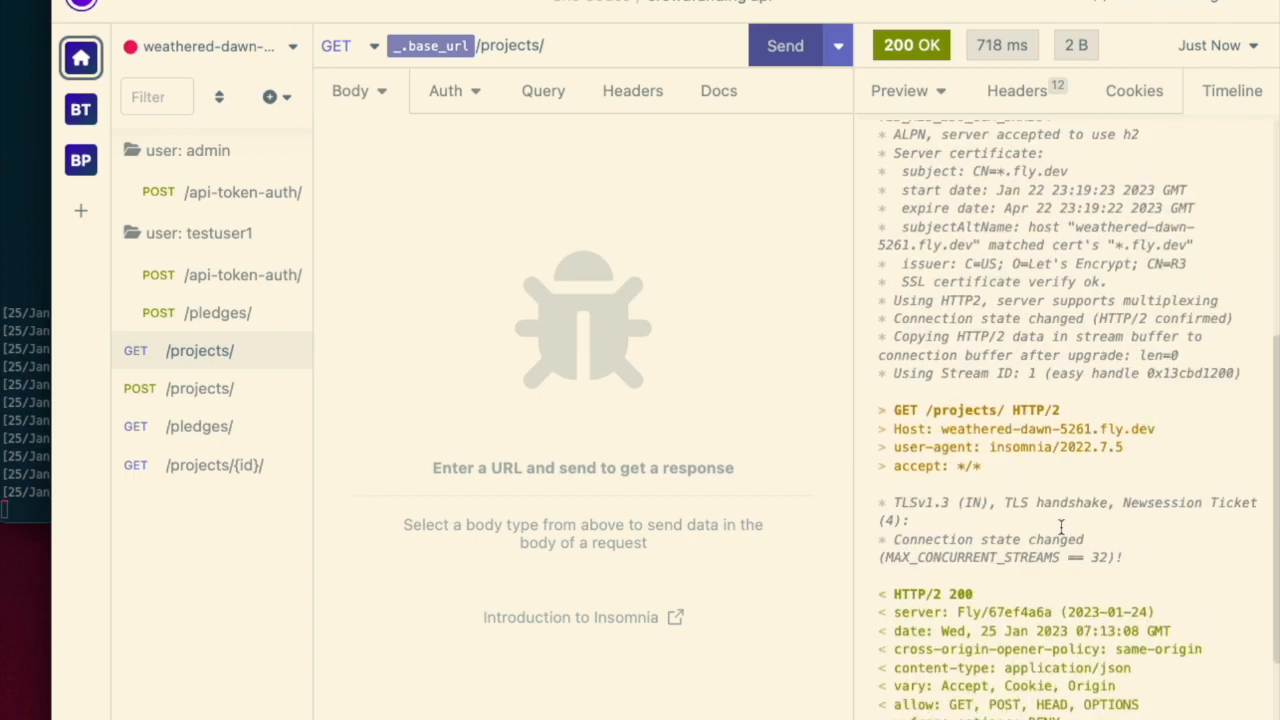
{"action": "scroll", "coordinate": [1061, 527], "scroll_direction": "down", "scroll_amount": 2}
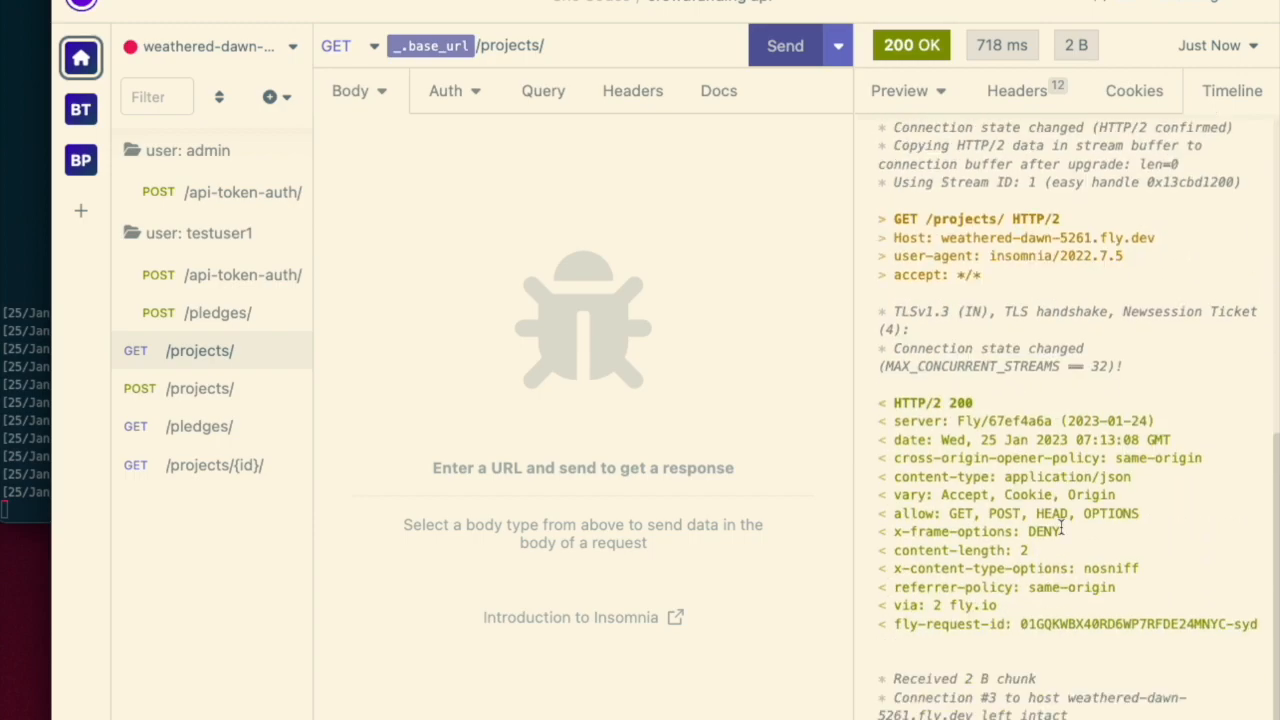
{"action": "left_click", "coordinate": [940, 100]}
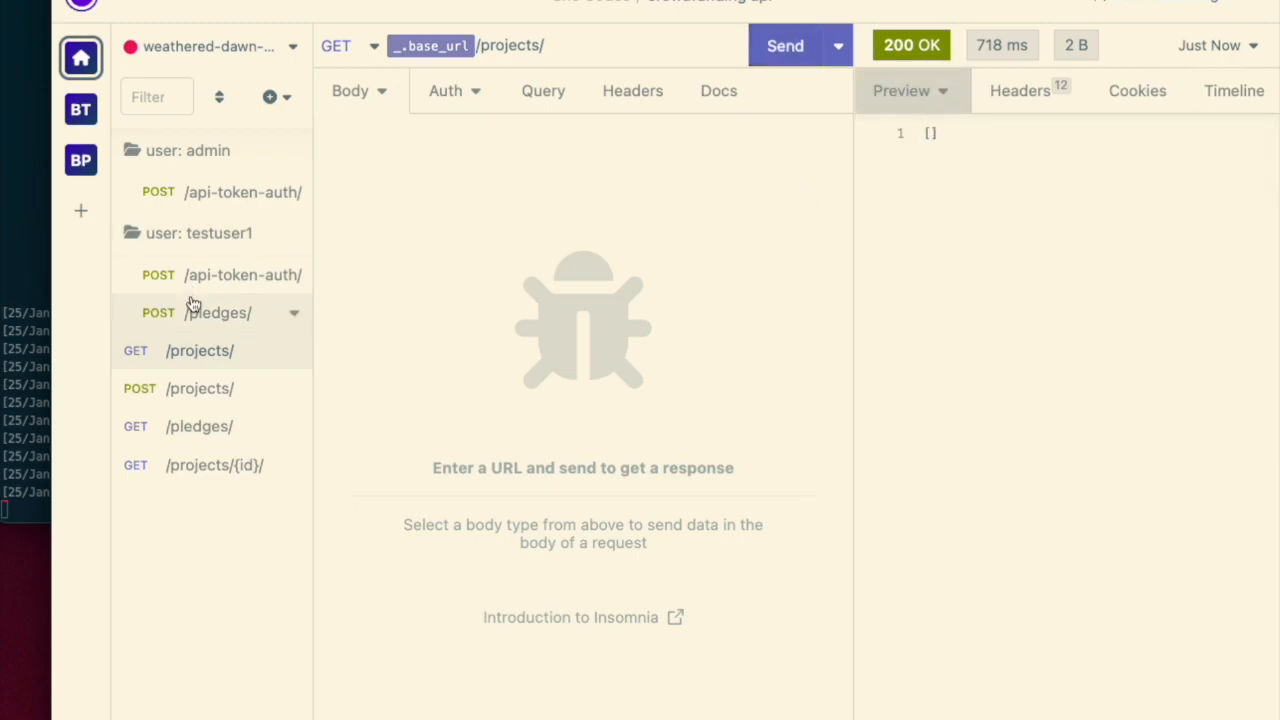
- Try to send the POST /projects/ request against the production environment and dismiss the error
{"action": "left_click", "coordinate": [221, 390]}
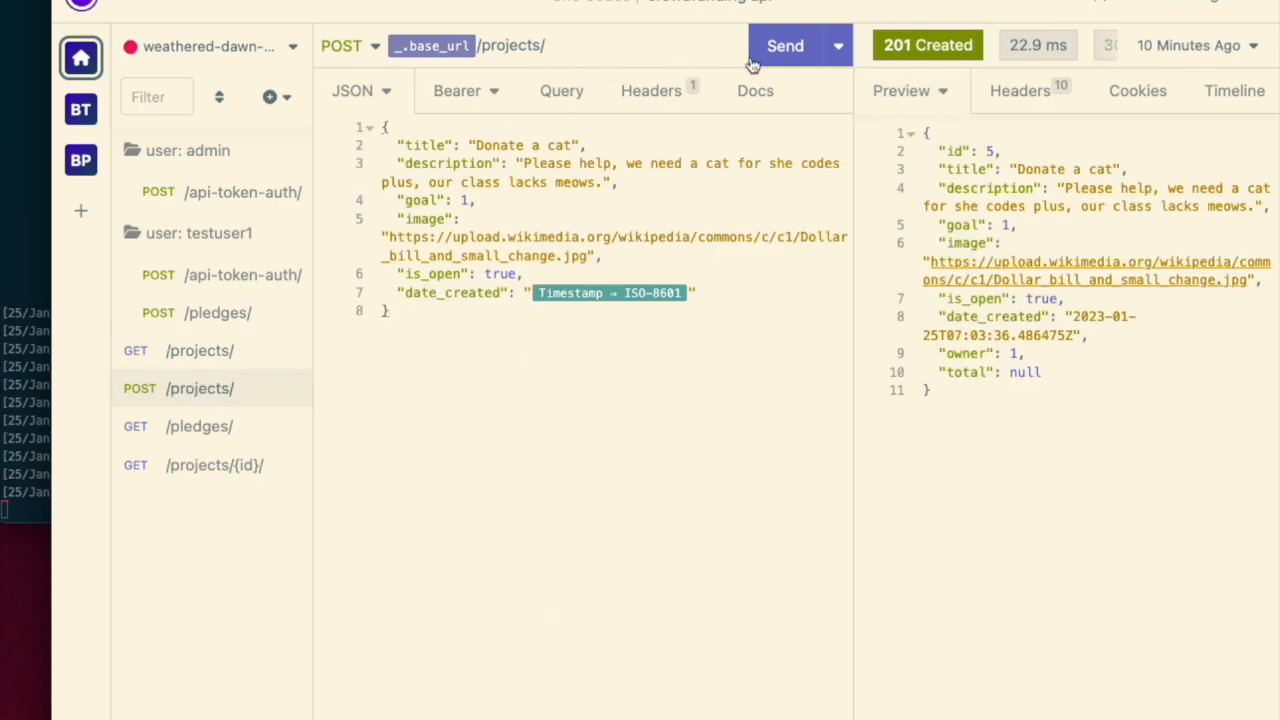
{"action": "left_click", "coordinate": [780, 57]}
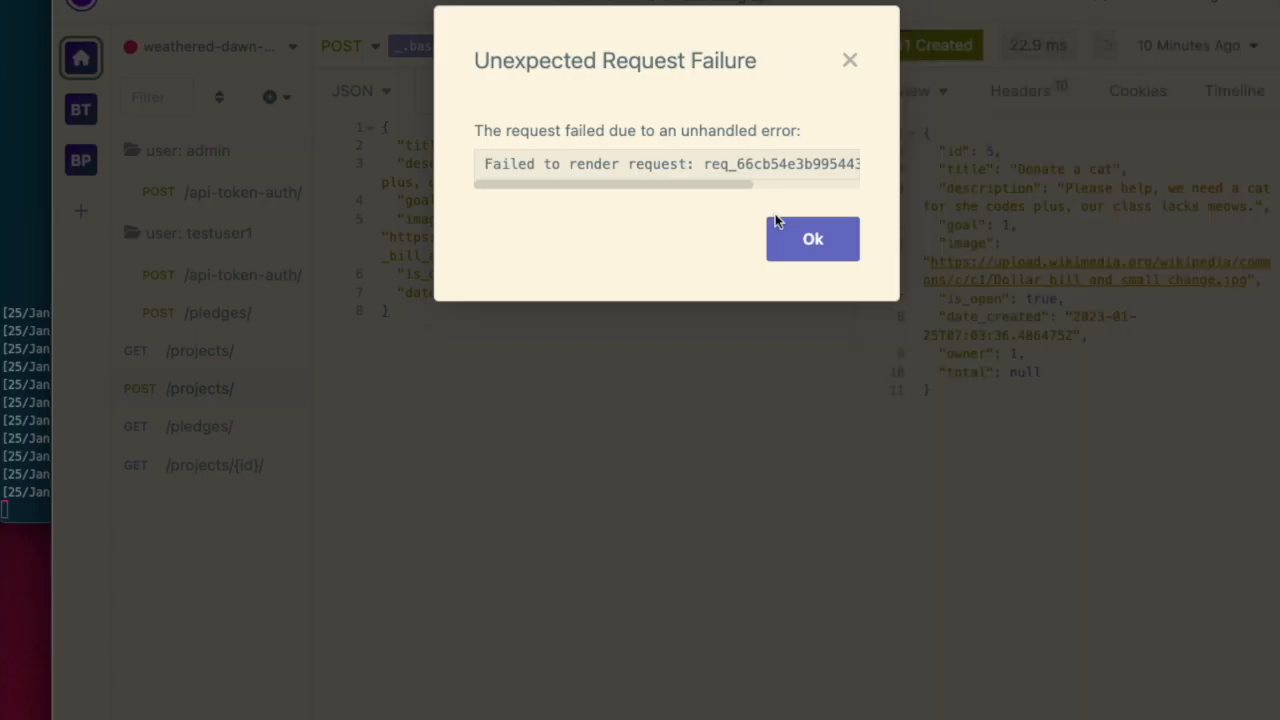
{"action": "left_click", "coordinate": [809, 244]}
{"action": "mouse_move", "coordinate": [200, 388]}
{"action": "left_mouse_down"}
{"action": "mouse_move", "coordinate": [200, 149]}
{"action": "mouse_move", "coordinate": [230, 285]}
{"action": "mouse_move", "coordinate": [217, 371]}
{"action": "mouse_move", "coordinate": [206, 131]}
{"action": "mouse_move", "coordinate": [228, 348]}
{"action": "mouse_move", "coordinate": [206, 384]}
{"action": "left_mouse_up"}
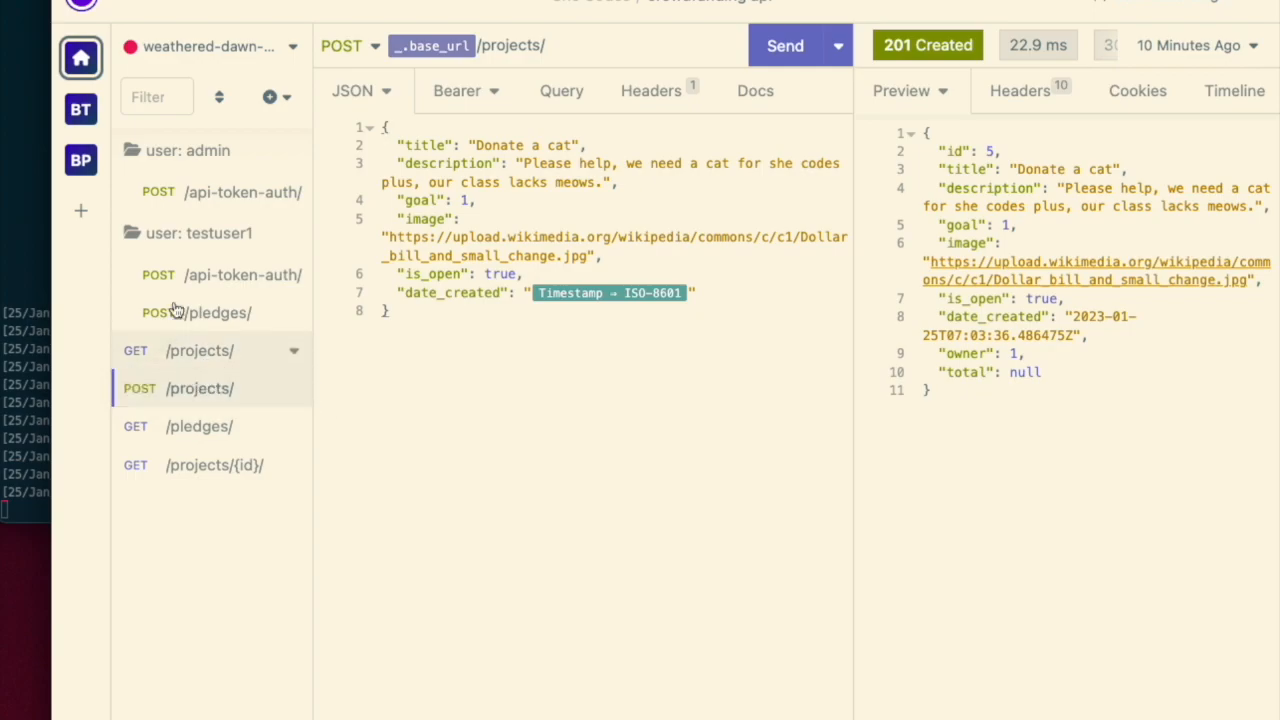
- Create a new folder named user: admin(prod)
{"action": "left_click", "coordinate": [276, 97]}
{"action": "left_click", "coordinate": [332, 302]}
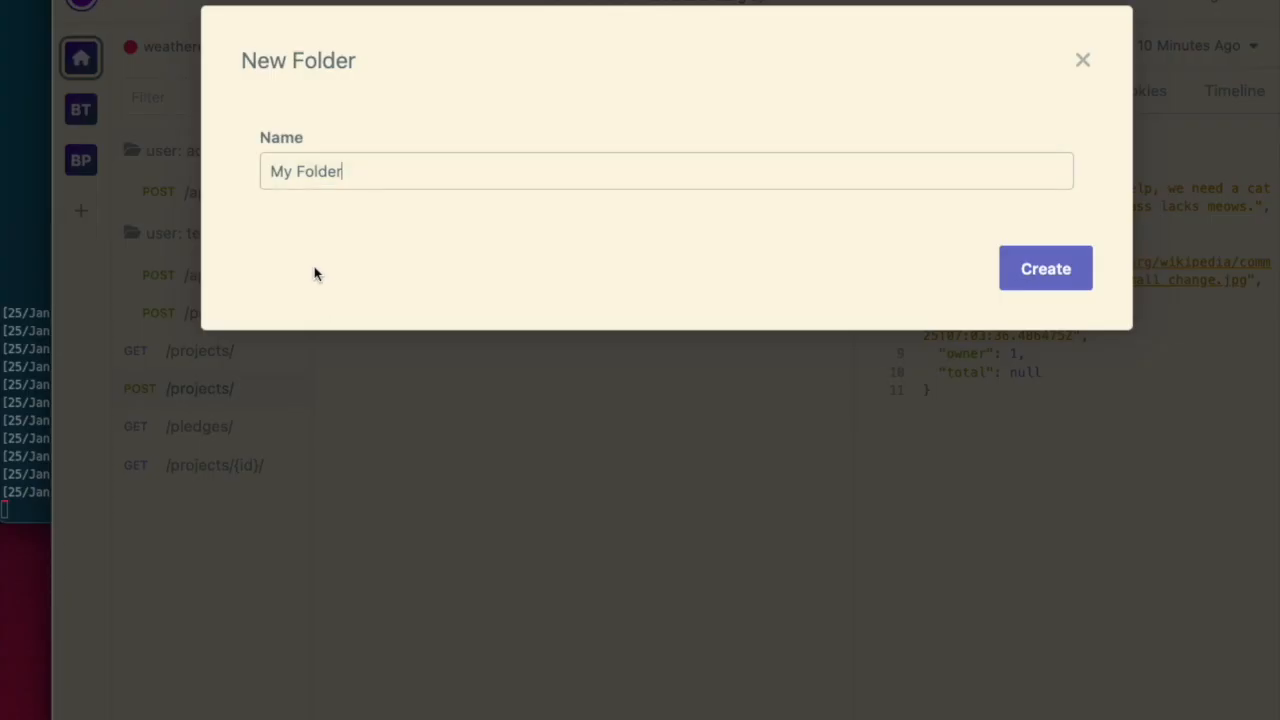
{"action": "type", "text": "u"}
{"action": "type", "text": "ser: prod"}
{"action": "type", "text": "adm"}
{"action": "type", "text": "in(prod"}
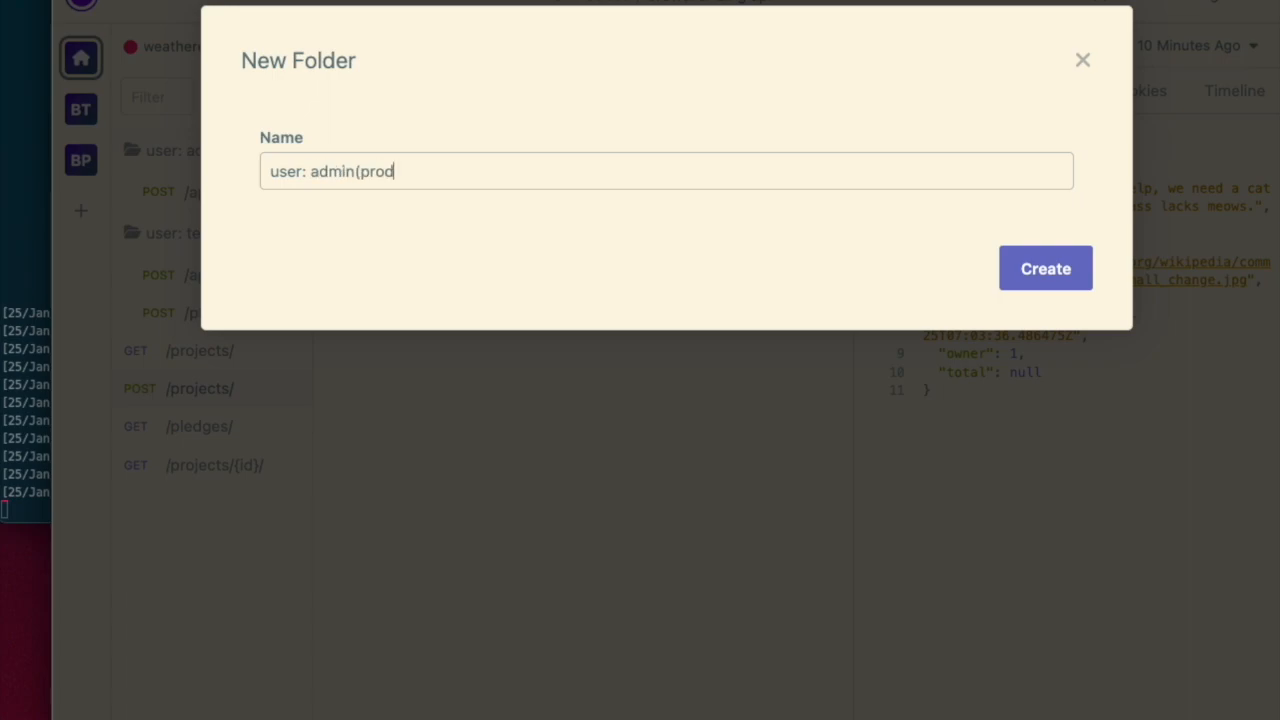
{"action": "left_click", "coordinate": [1038, 288]}
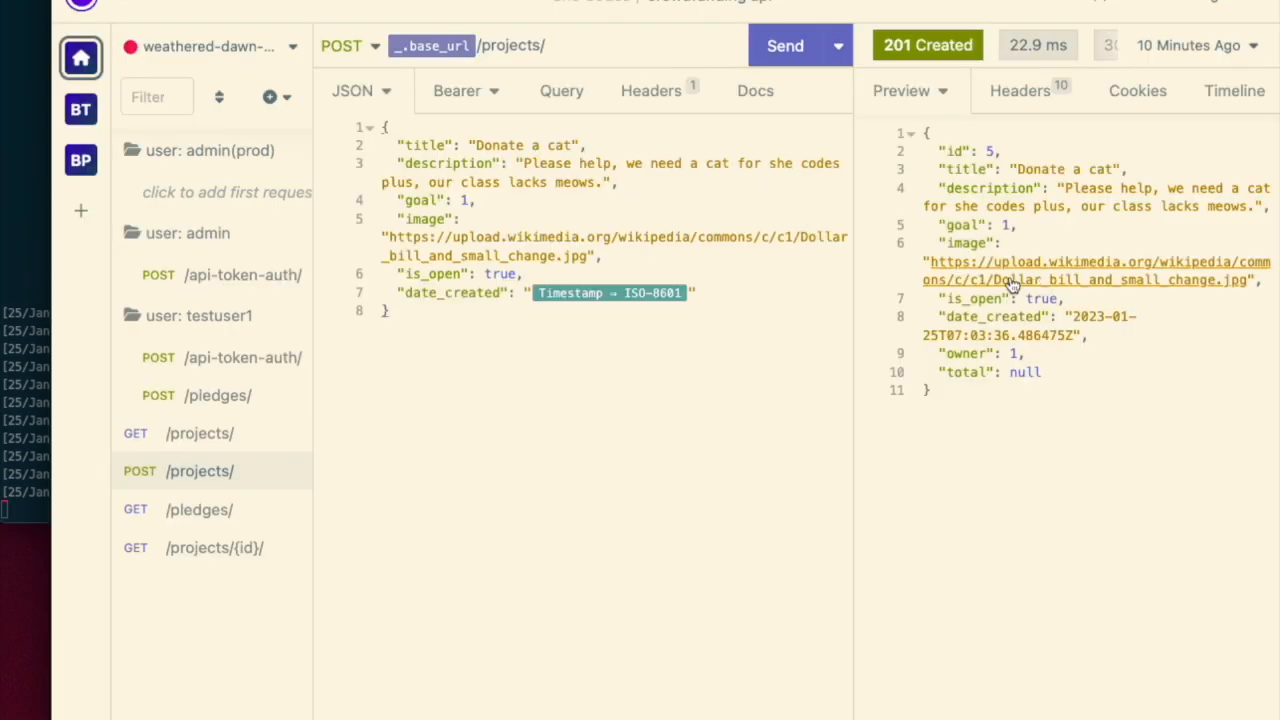
- Start adding a "token" entry to the new folder's environment overrides, then close the editor
{"action": "right_click", "coordinate": [217, 171]}
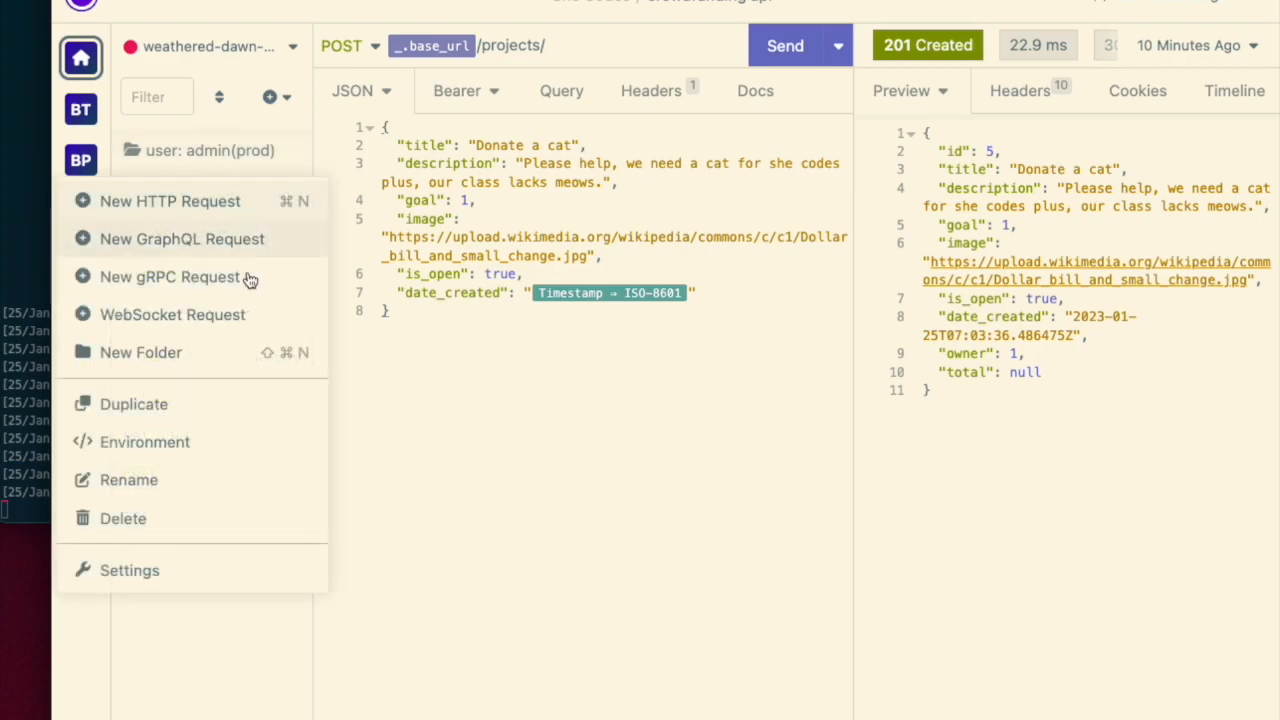
{"action": "left_click", "coordinate": [191, 442]}
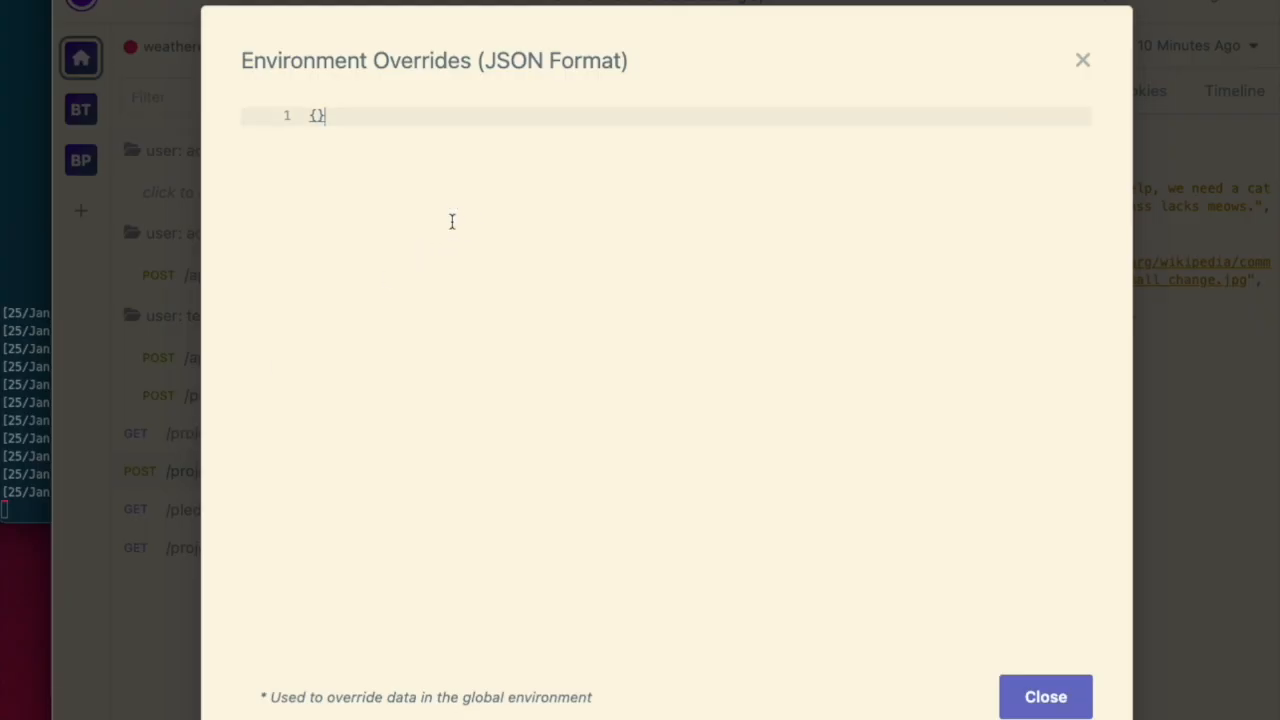
{"action": "key", "text": "Left"}
{"action": "key", "text": "Return"}
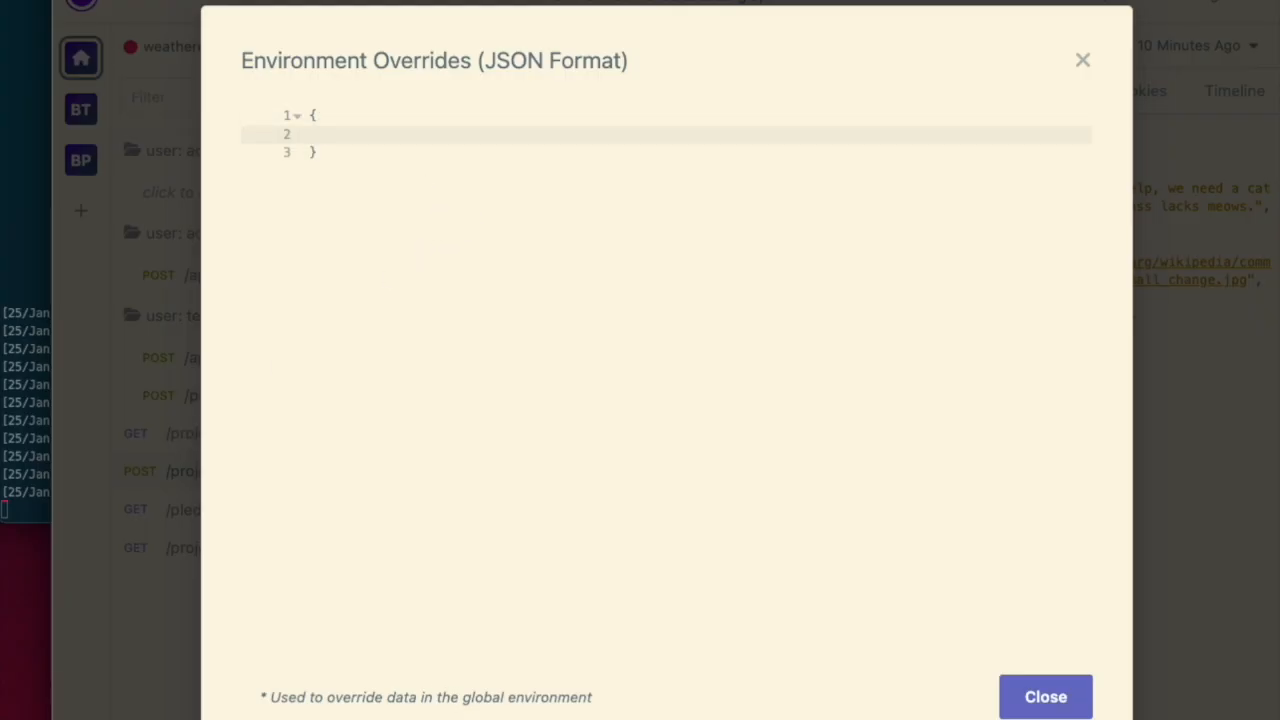
{"action": "type", "text": "\"token\":"}
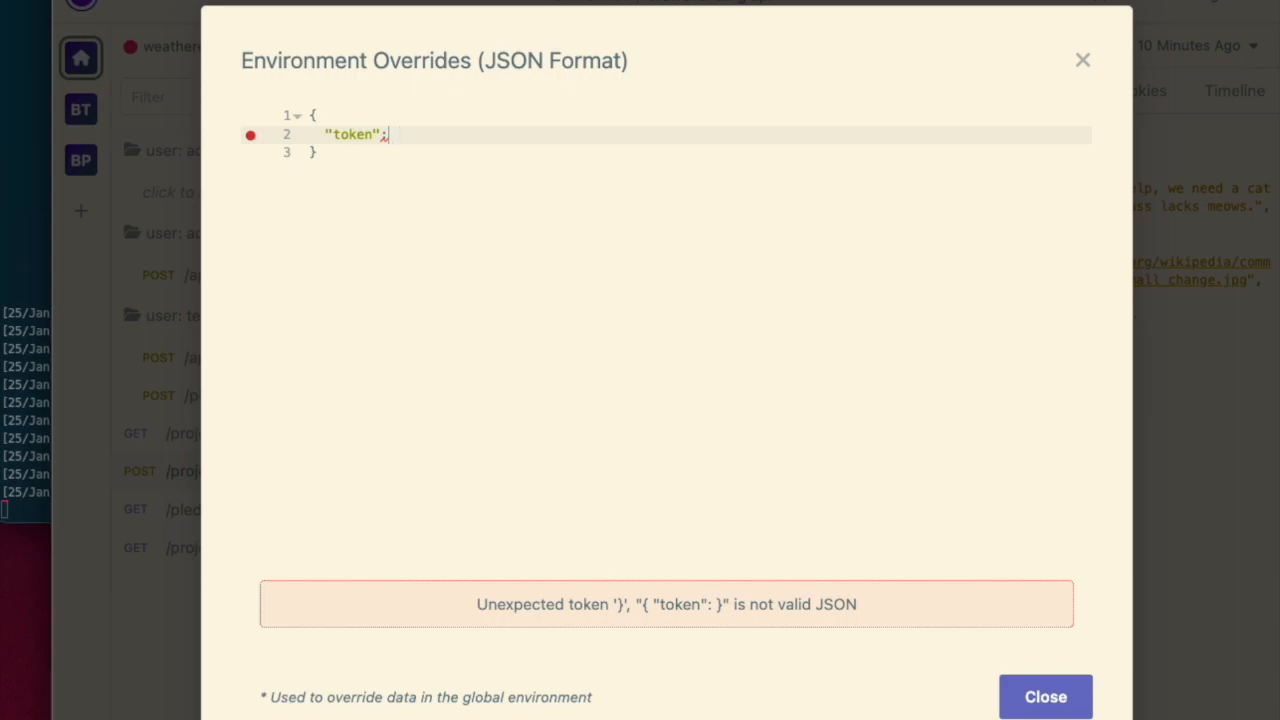
{"action": "left_click", "coordinate": [1074, 59]}
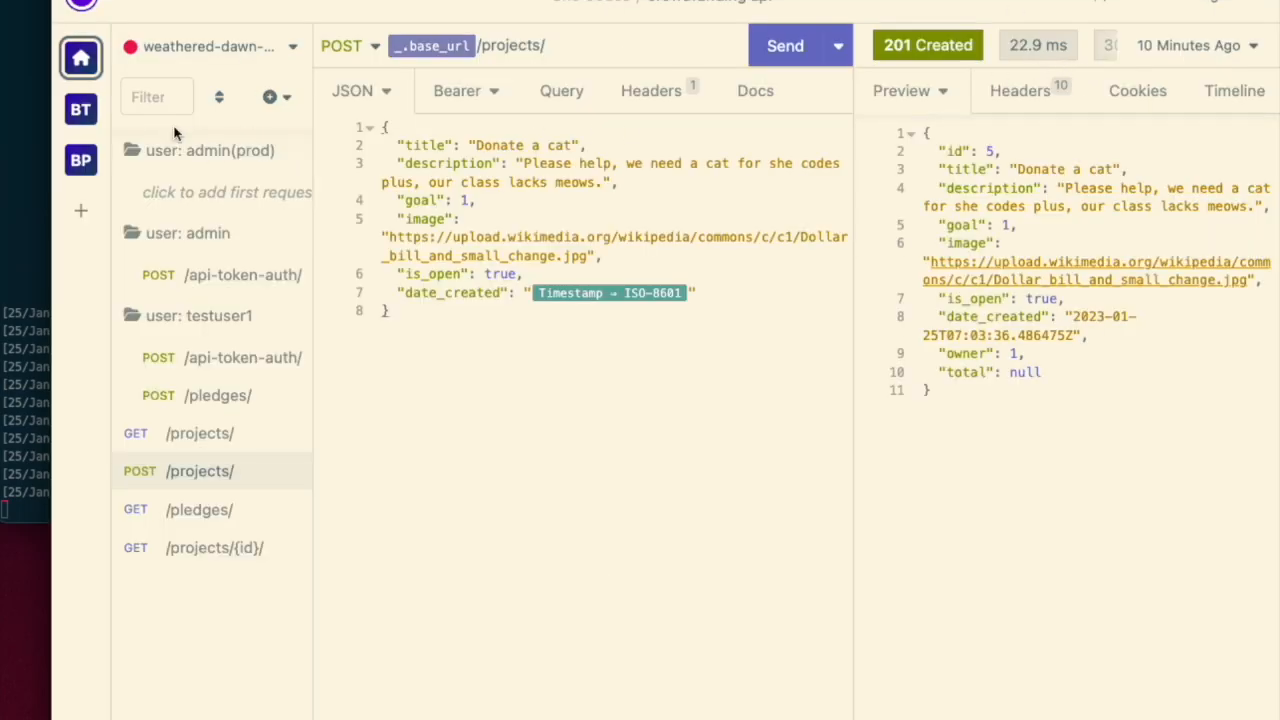
- Delete the user: admin(prod) folder
{"action": "right_click", "coordinate": [188, 149]}
{"action": "left_click", "coordinate": [168, 518]}
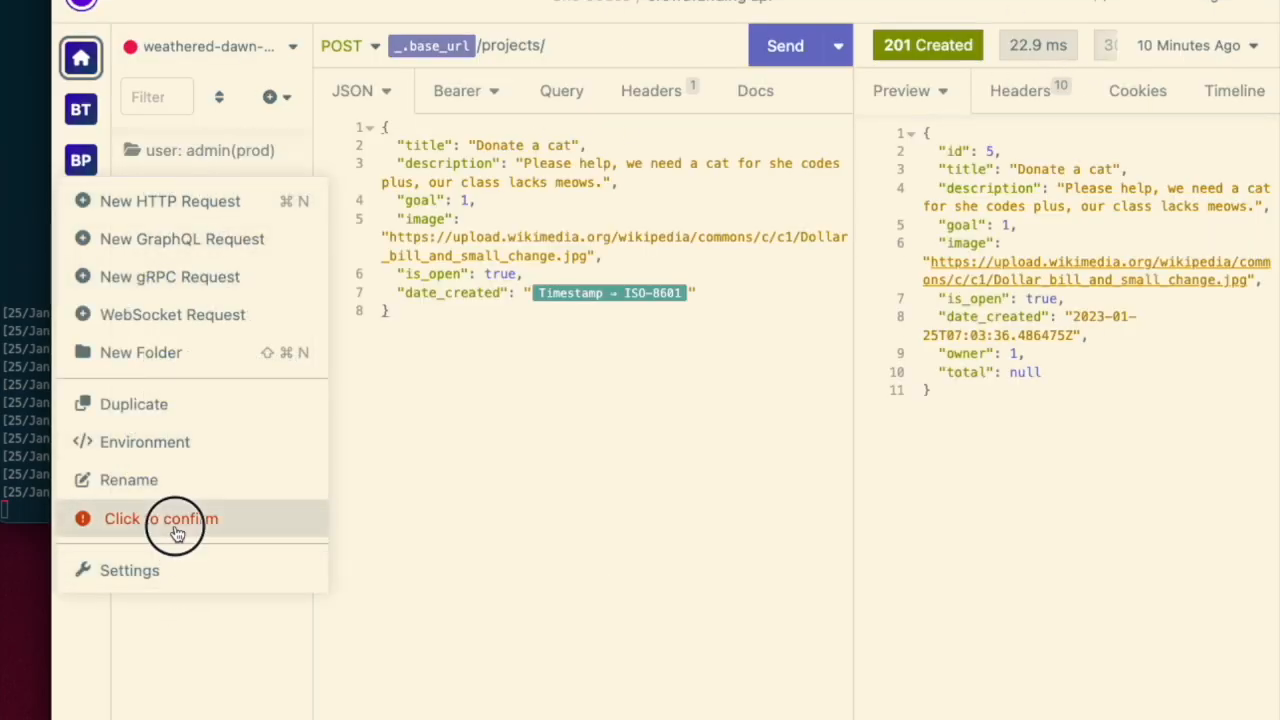
{"action": "left_click", "coordinate": [175, 524]}
- Duplicate the user: admin folder as user: admin(prod) and expand it
{"action": "right_click", "coordinate": [216, 163]}
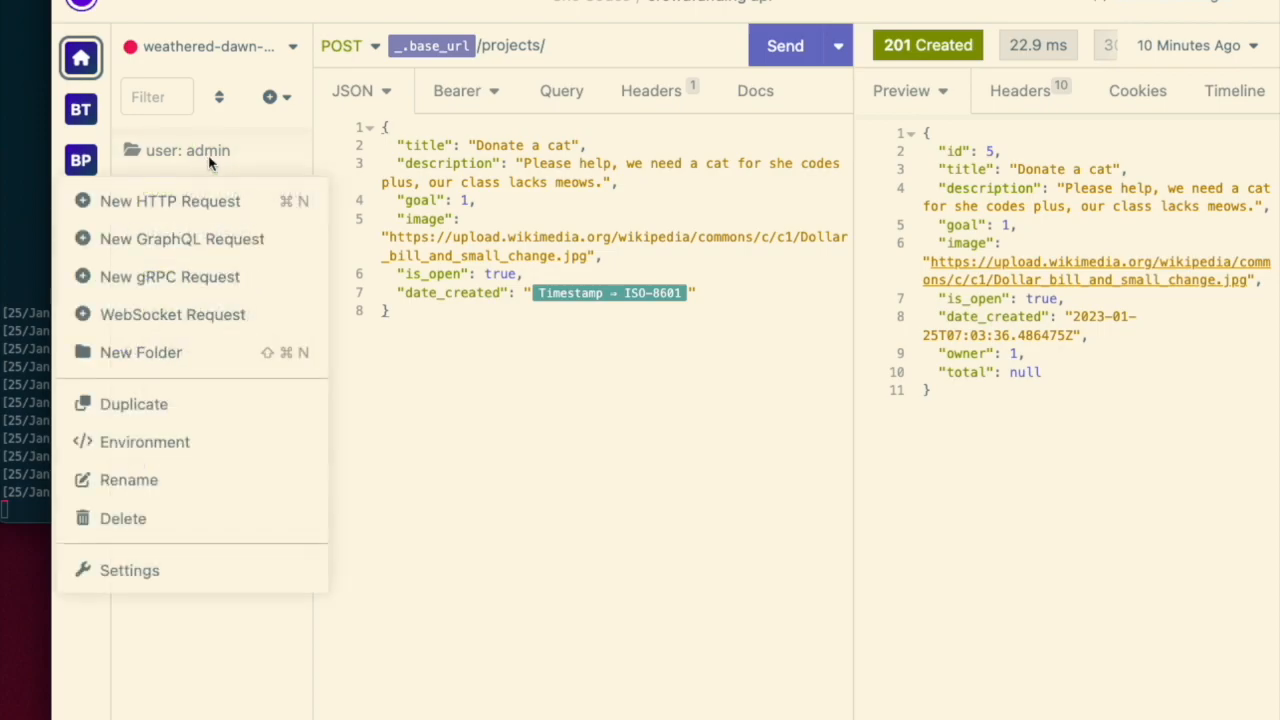
{"action": "left_click", "coordinate": [160, 415]}
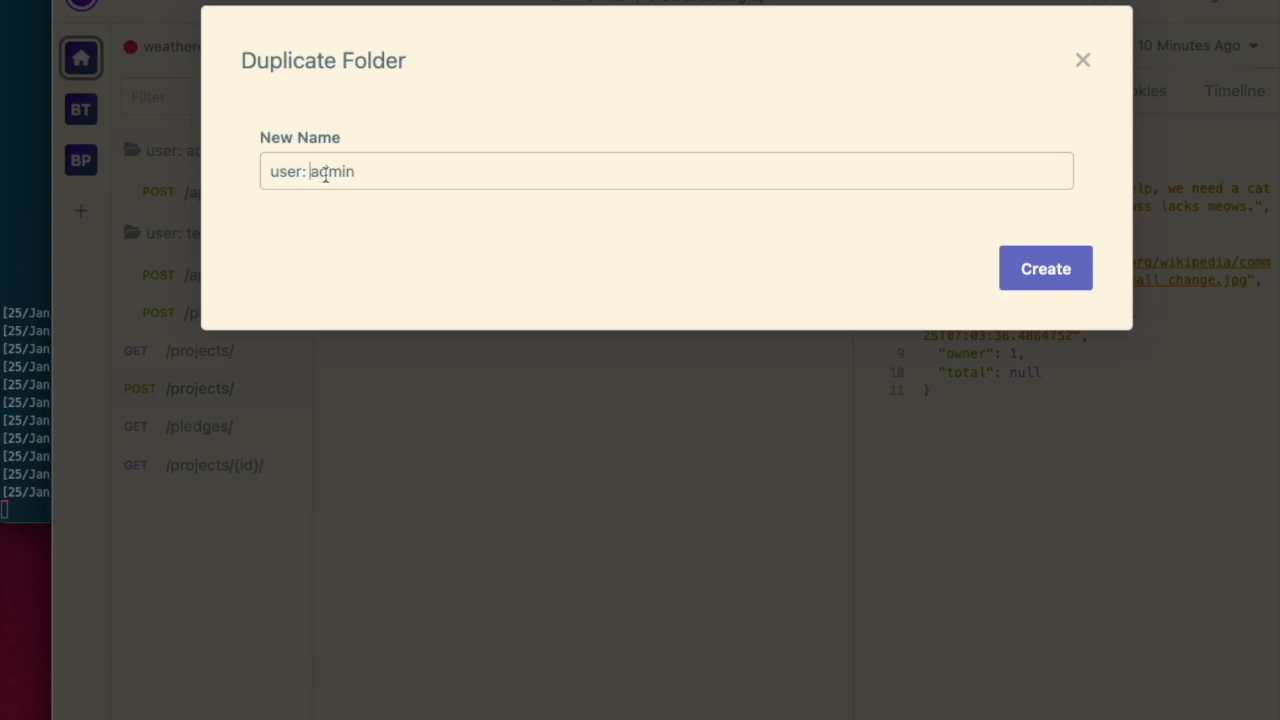
{"action": "type", "text": "(prod)"}
{"action": "left_click", "coordinate": [1008, 277]}
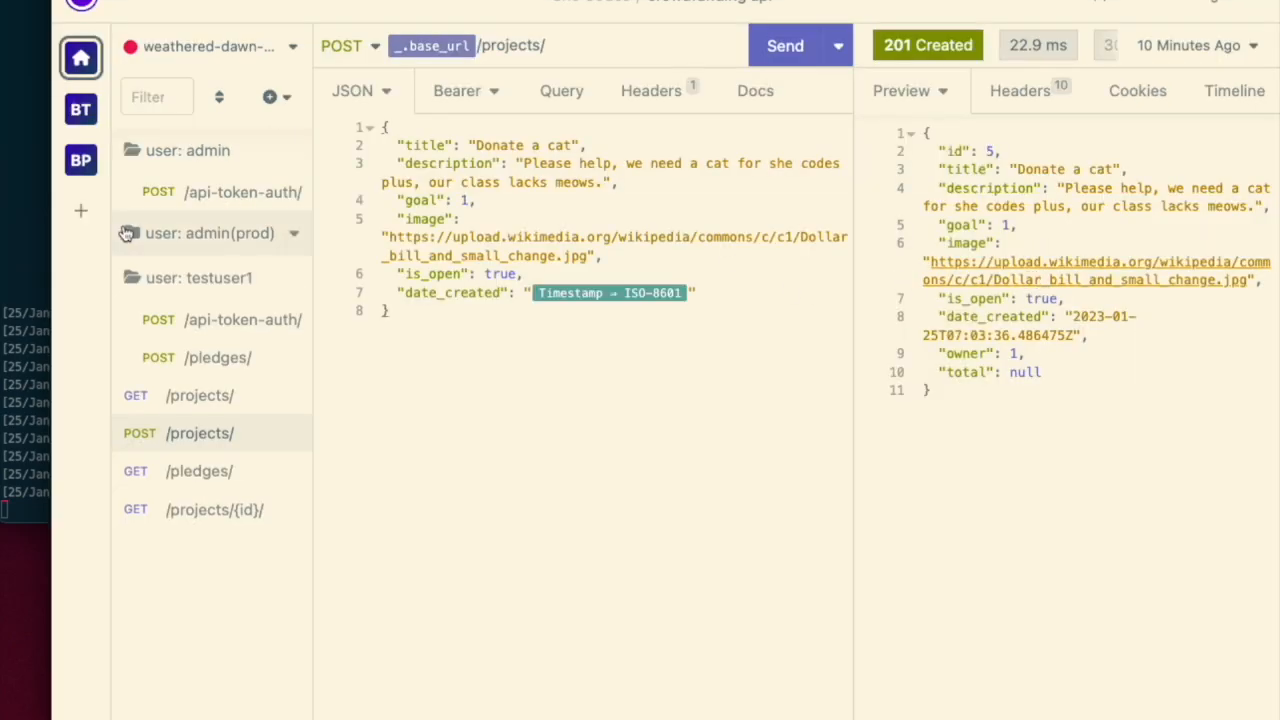
{"action": "left_click", "coordinate": [200, 234]}
{"action": "right_click", "coordinate": [276, 244]}
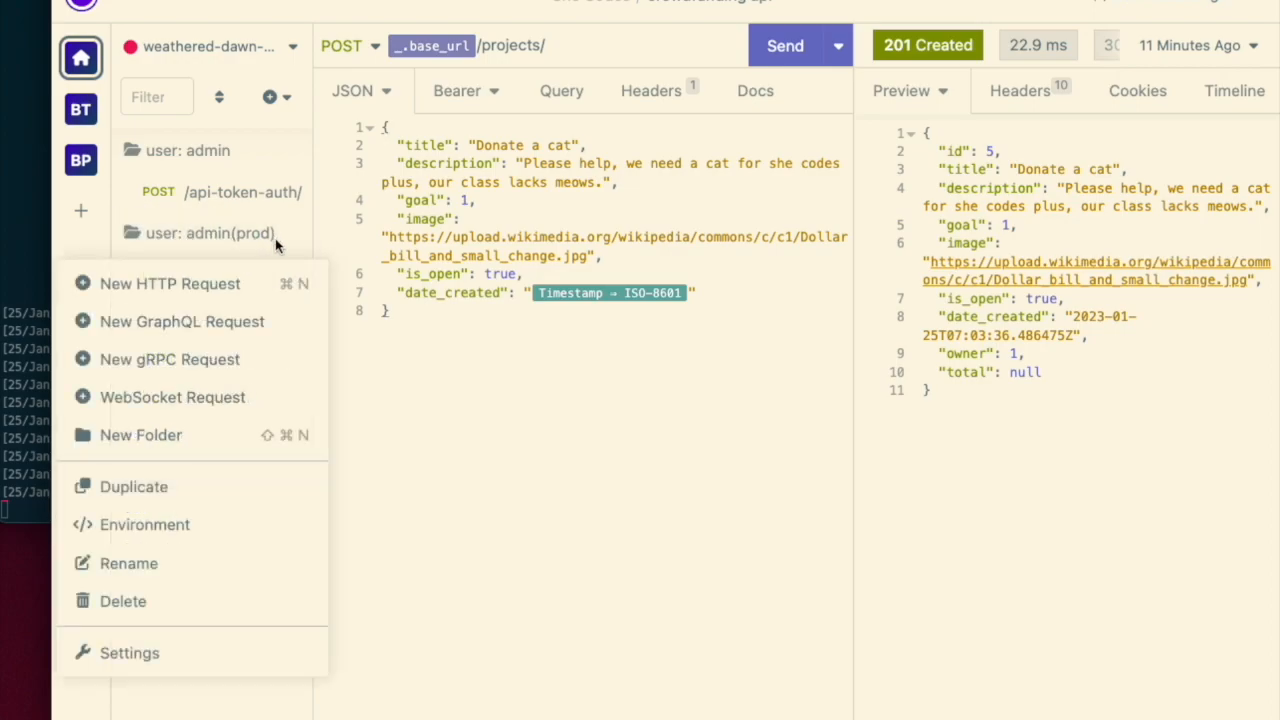
{"action": "left_click", "coordinate": [165, 495]}
{"action": "left_click", "coordinate": [1082, 60]}
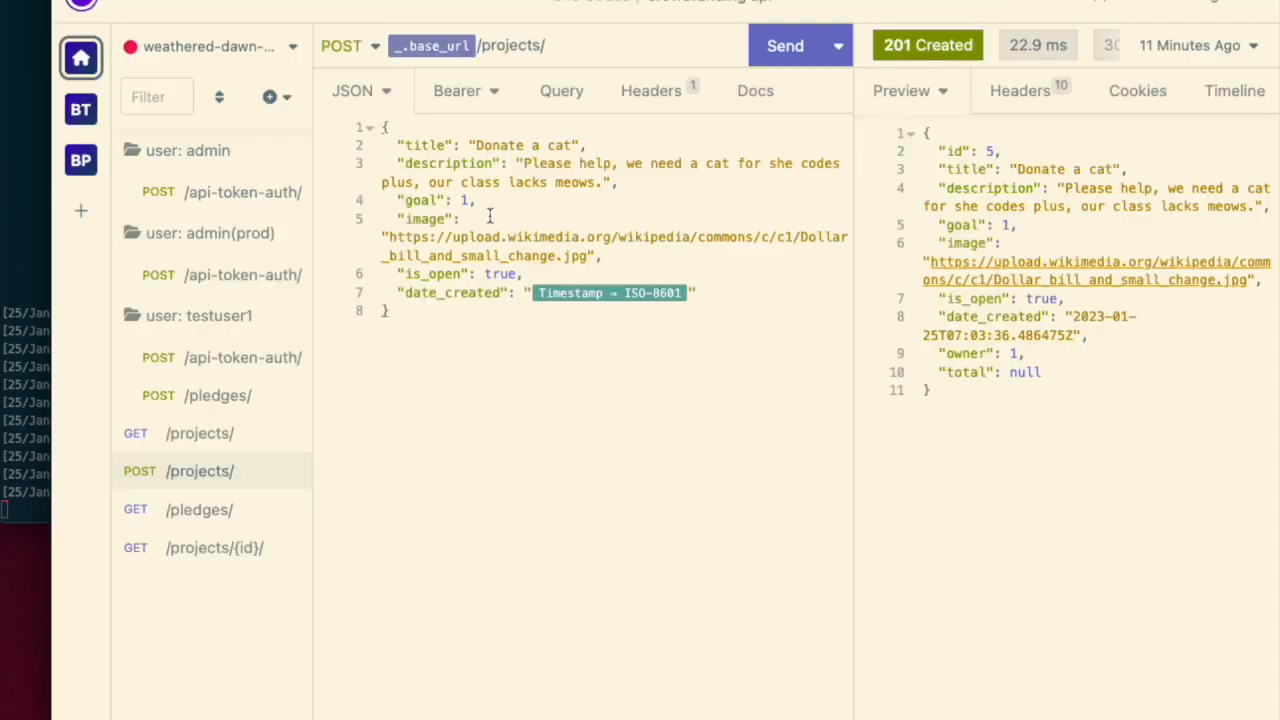
- Open the user: admin(prod) folder's environment overrides and edit the account password entry
{"action": "right_click", "coordinate": [210, 233]}
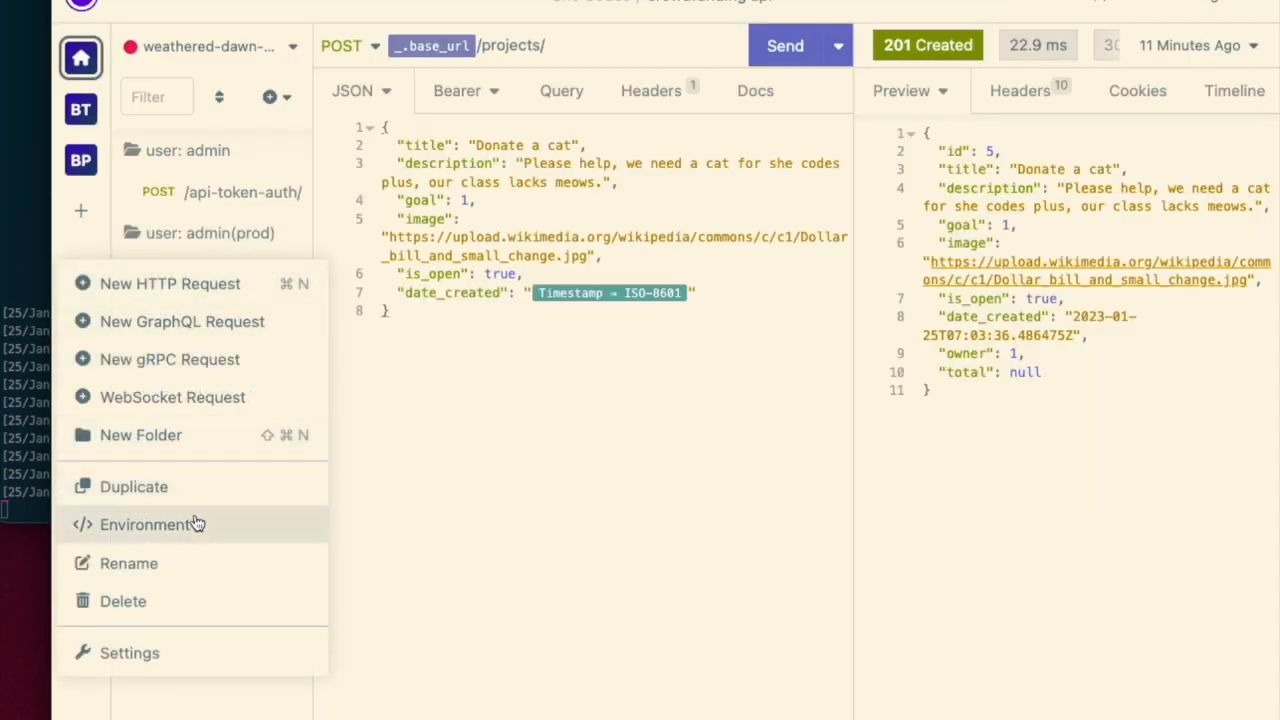
{"action": "left_click", "coordinate": [195, 524]}
{"action": "double_click", "coordinate": [455, 154]}
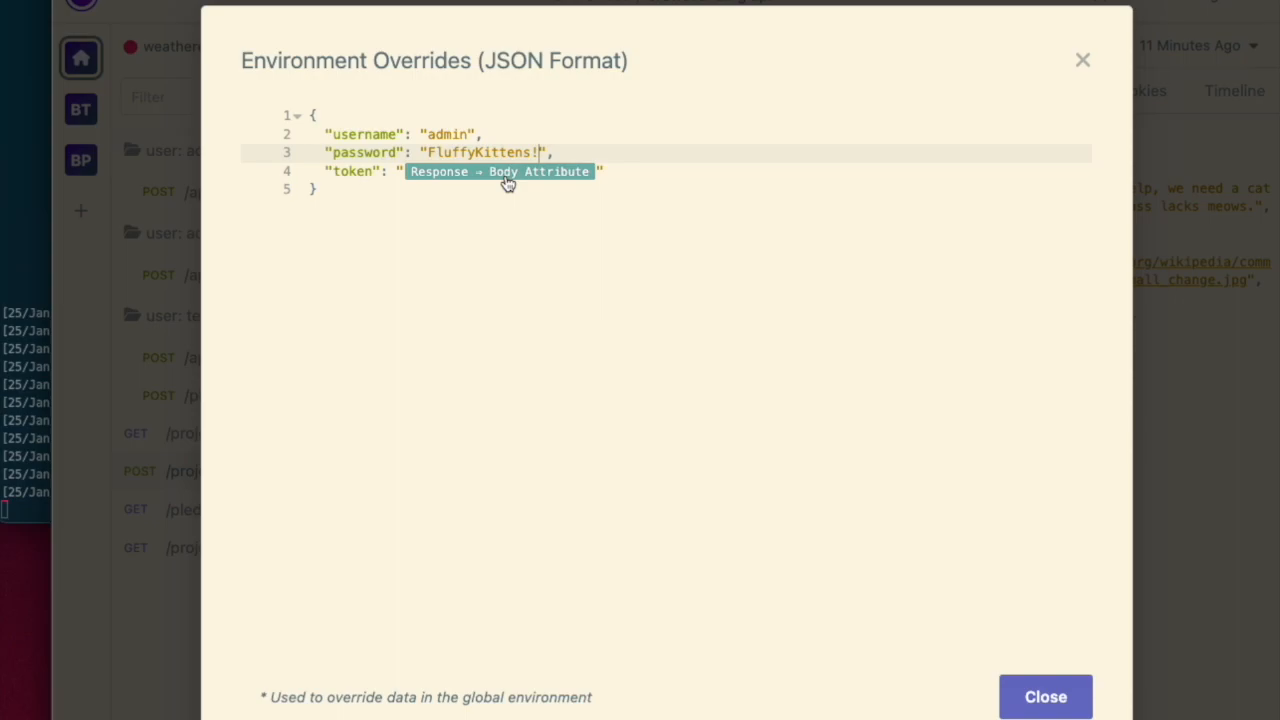
- Edit the token tag to take its value from the [user: admin(prod)] POST /api-token-auth/ response
{"action": "left_click", "coordinate": [504, 175]}
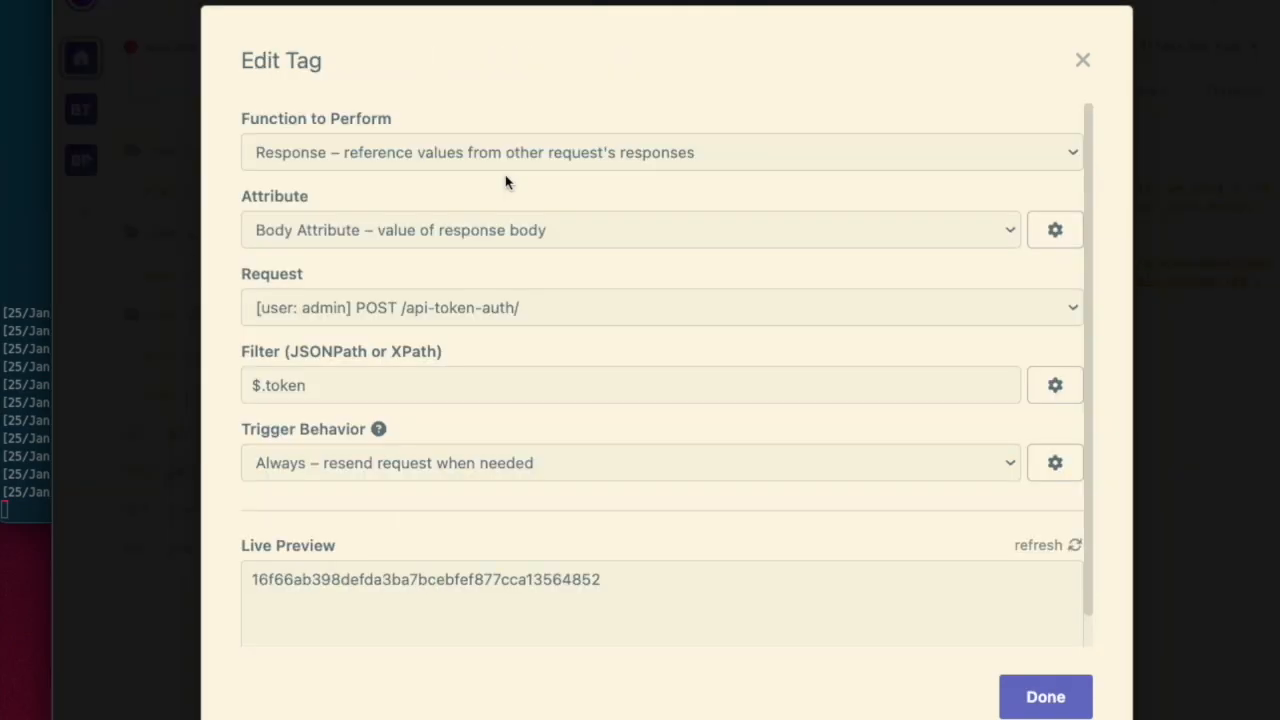
{"action": "left_click", "coordinate": [413, 318]}
{"action": "left_click", "coordinate": [433, 339]}
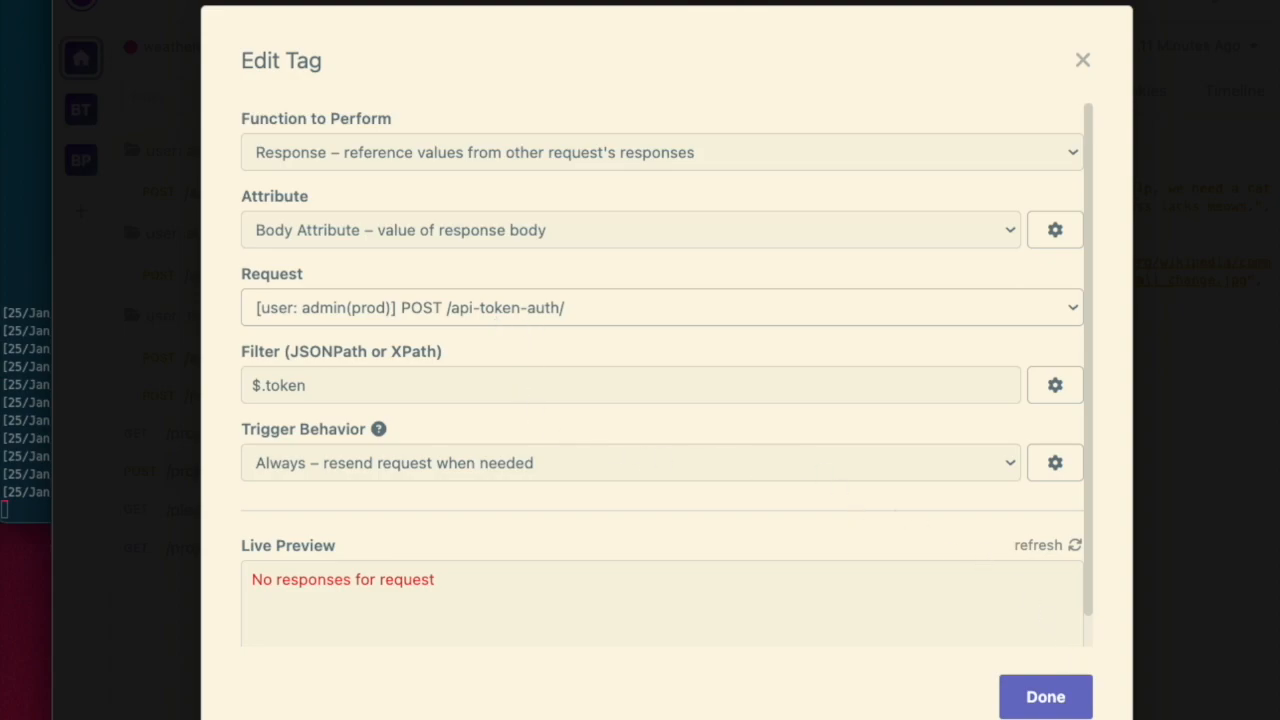
{"action": "left_click", "coordinate": [1040, 697]}
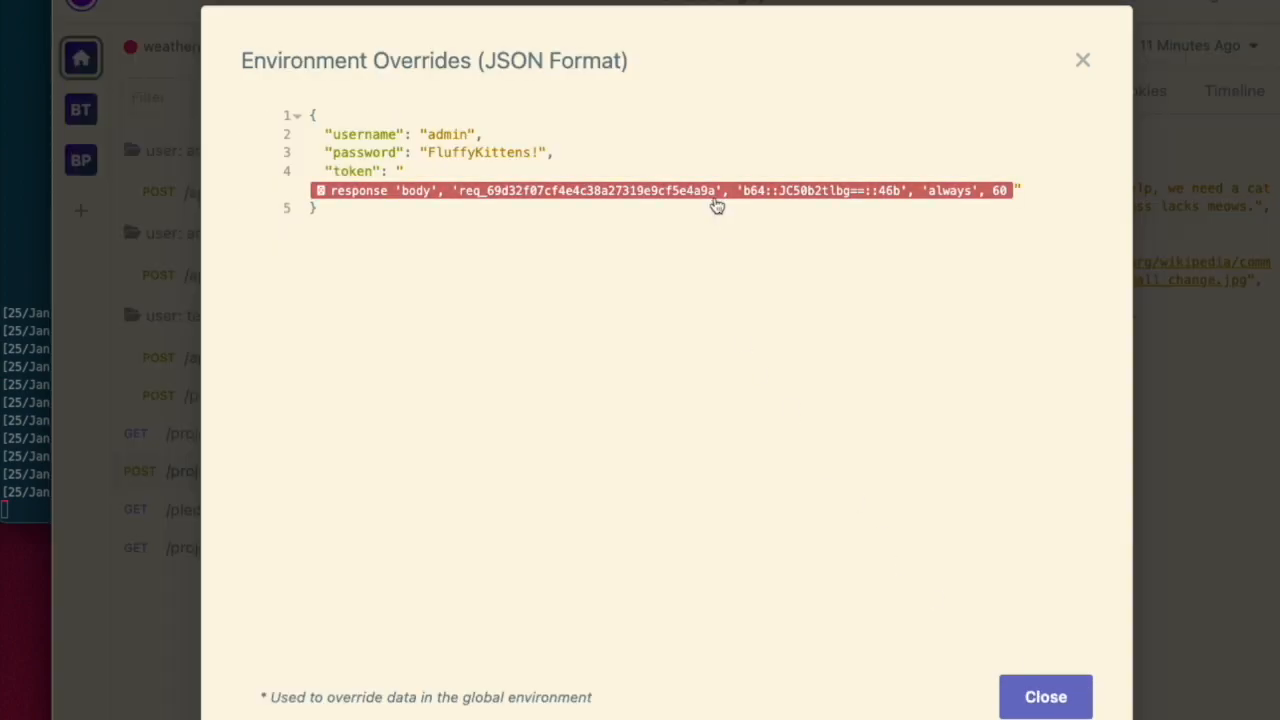
- Restore the comma after the password entry and close the environment overrides editor
{"action": "left_click", "coordinate": [619, 147]}
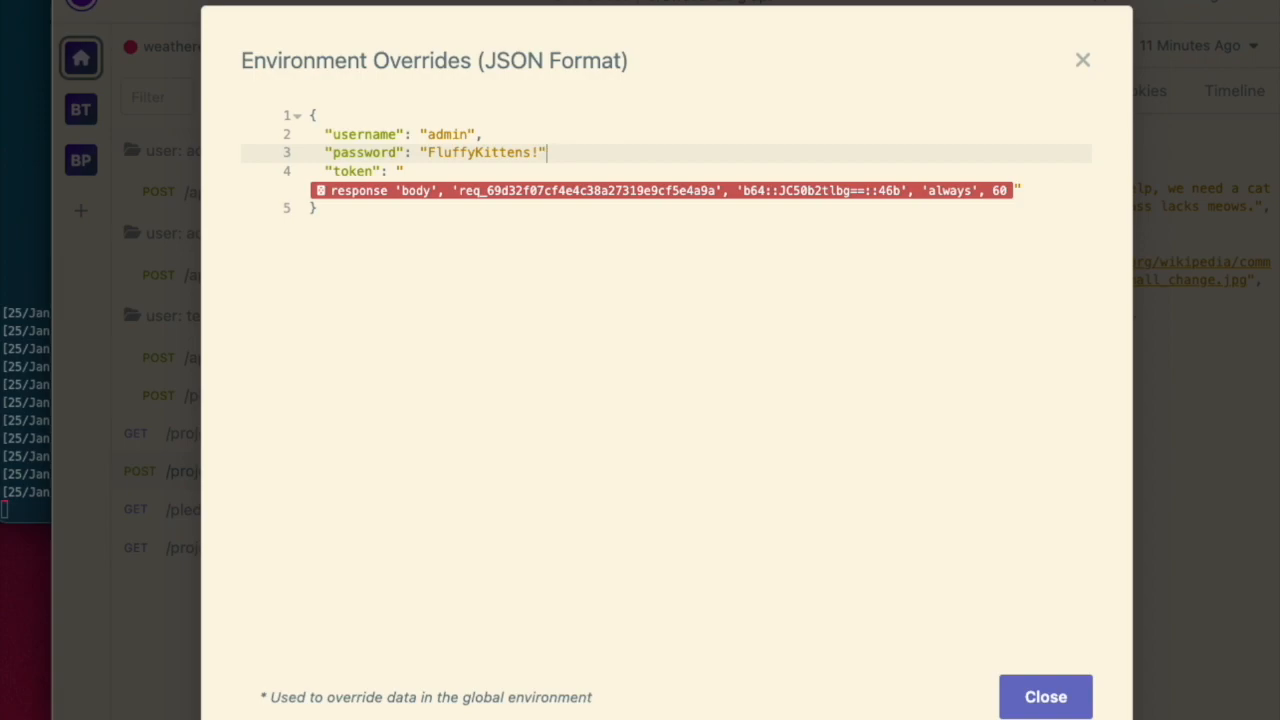
{"action": "key", "text": "BackSpace"}
{"action": "type", "text": ","}
{"action": "left_click", "coordinate": [1050, 697]}
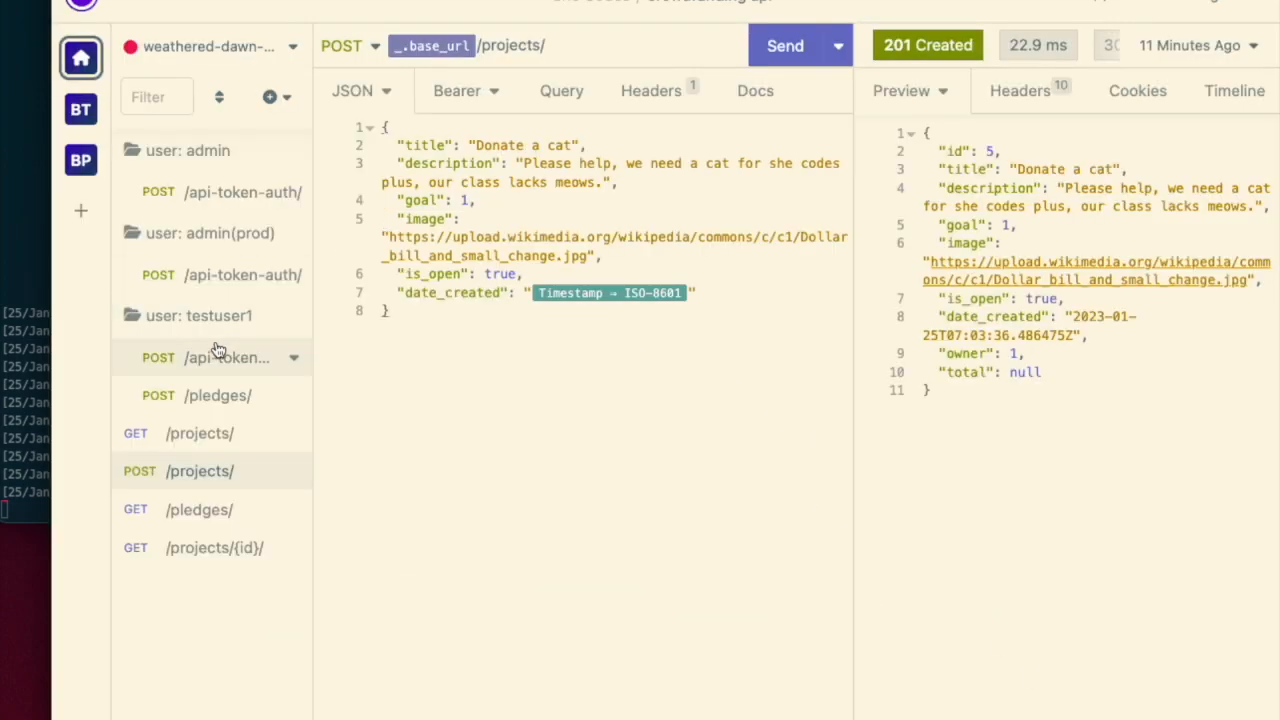
- Send the user: admin(prod) token auth request and move the POST /projects/ request into that folder
{"action": "left_click", "coordinate": [224, 276]}
{"action": "left_click", "coordinate": [803, 48]}
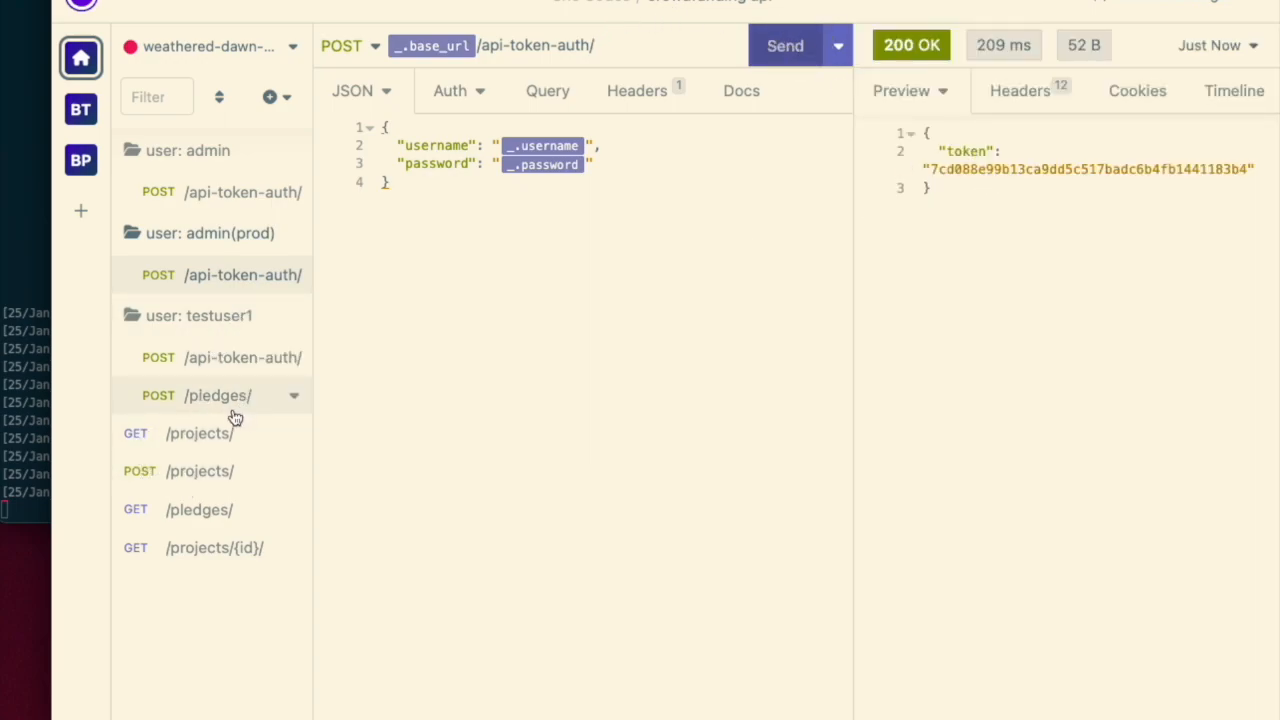
{"action": "left_click", "coordinate": [223, 470]}
{"action": "left_click_drag", "start_coordinate": [203, 481], "coordinate": [219, 250]}
{"action": "left_click_drag", "start_coordinate": [205, 322], "coordinate": [237, 289]}
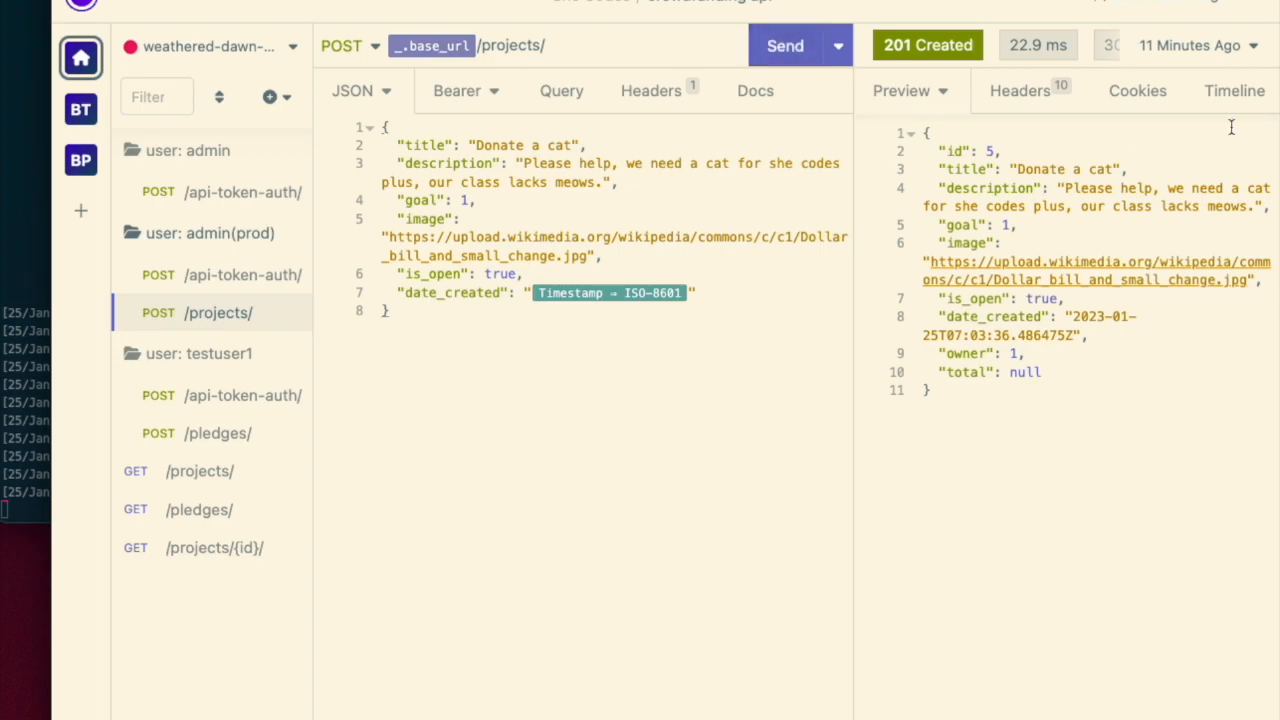
- Send the moved POST /projects/ request to production and review its timeline and preview
{"action": "left_click", "coordinate": [1232, 90]}
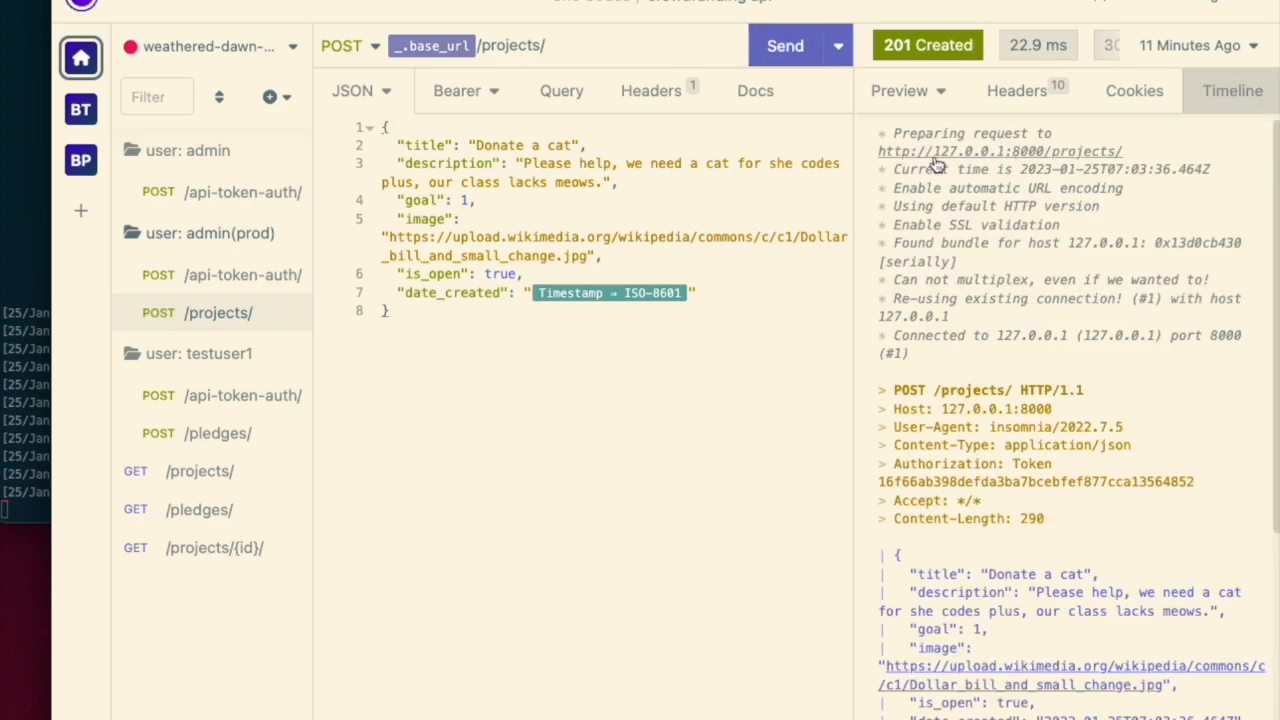
{"action": "left_click", "coordinate": [785, 52]}
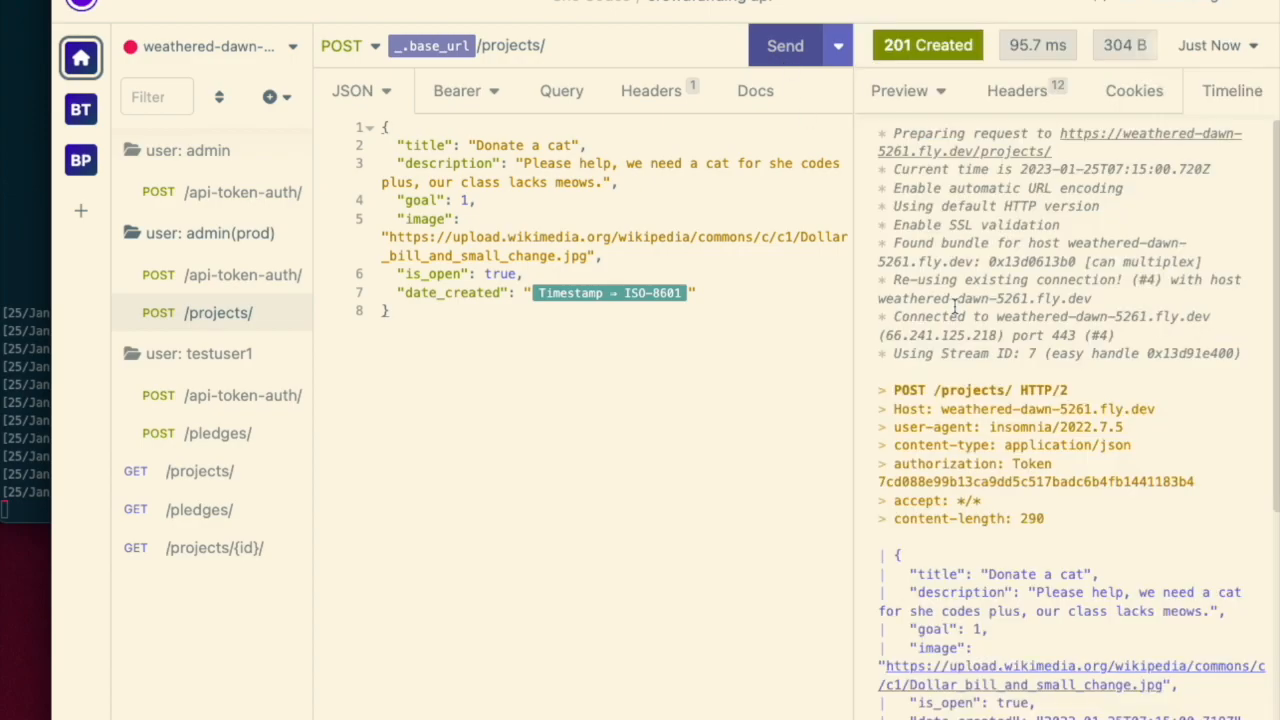
{"action": "left_click", "coordinate": [900, 91]}
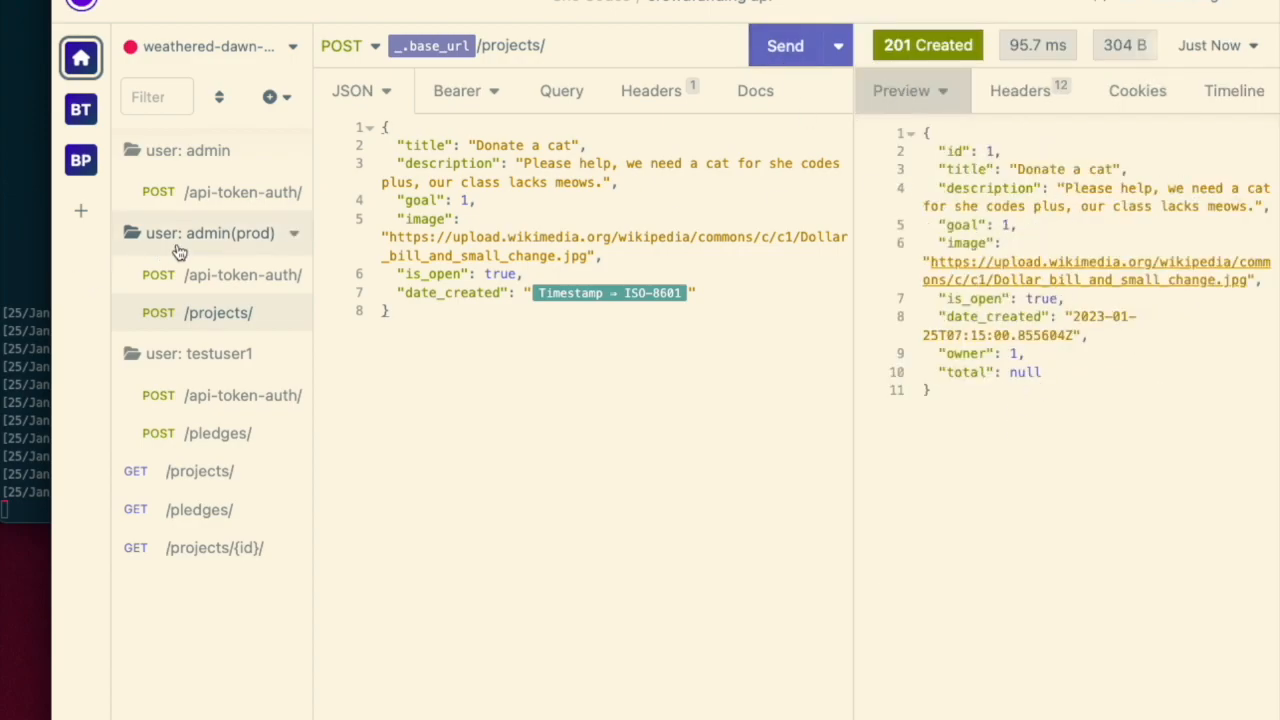
- Send the GET /projects/ request against the production environment
{"action": "right_click", "coordinate": [215, 474]}
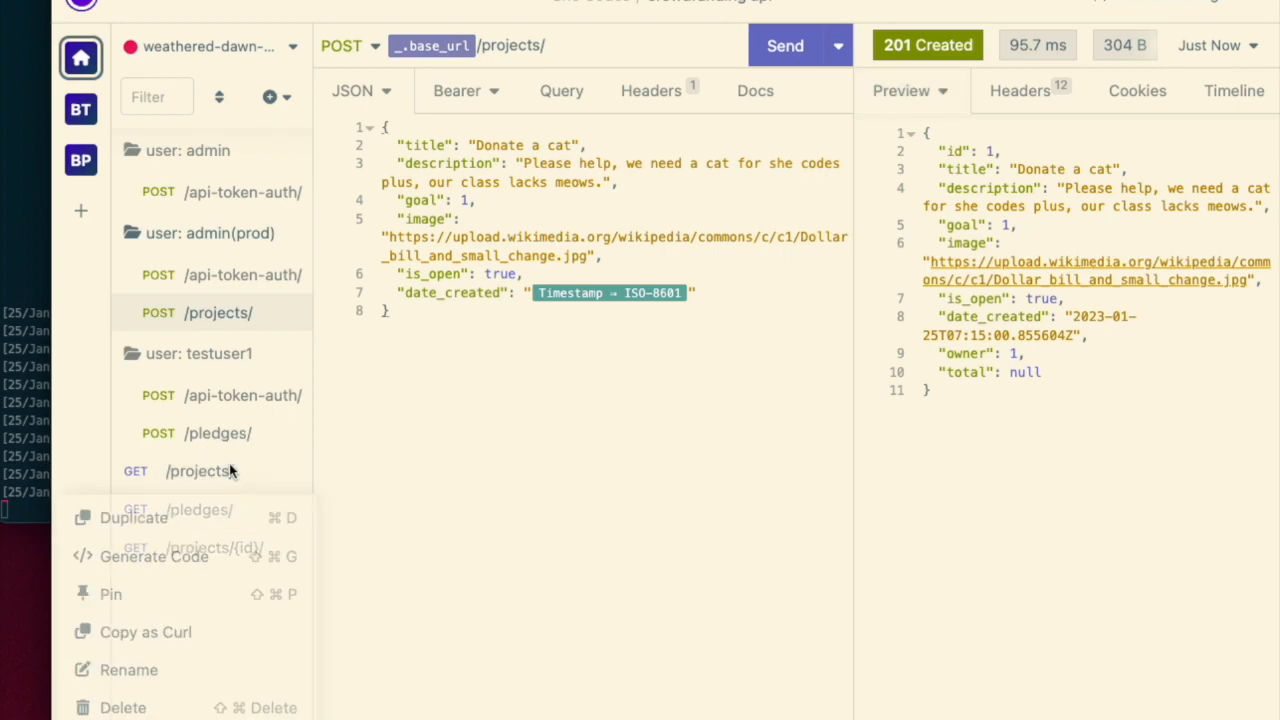
{"action": "left_click", "coordinate": [343, 480]}
{"action": "left_click", "coordinate": [220, 471]}
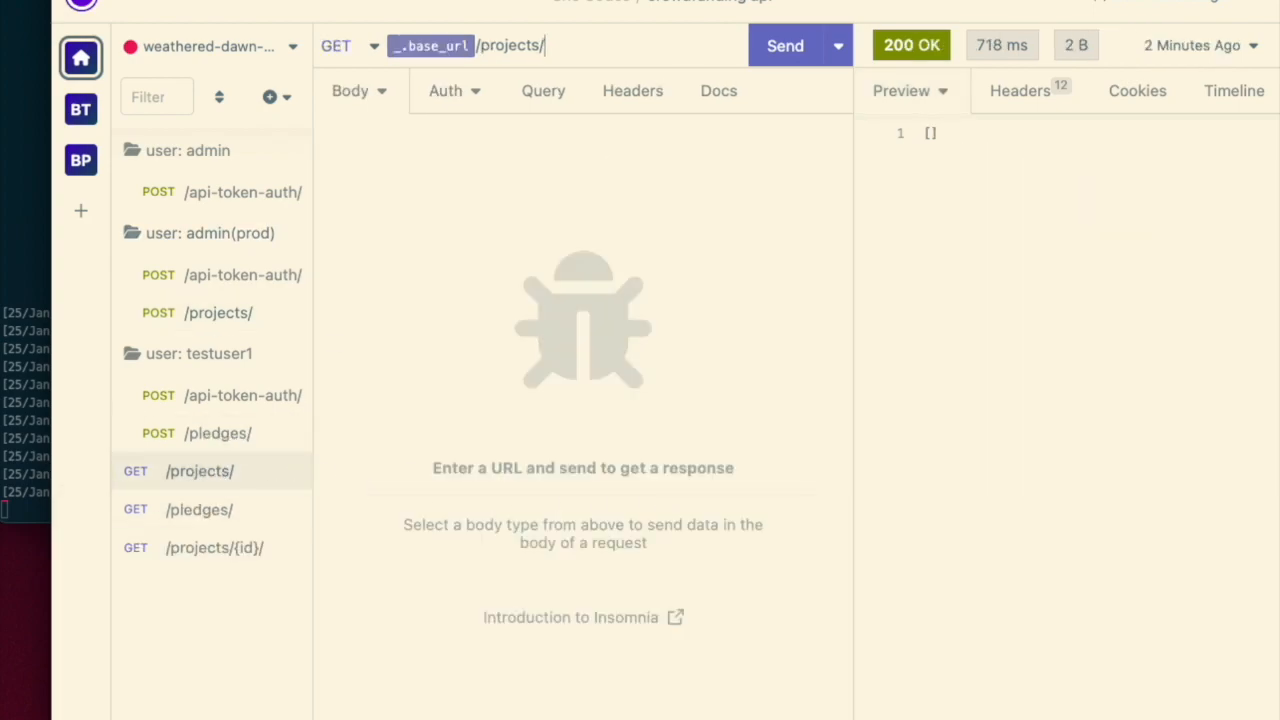
{"action": "left_click", "coordinate": [784, 46]}
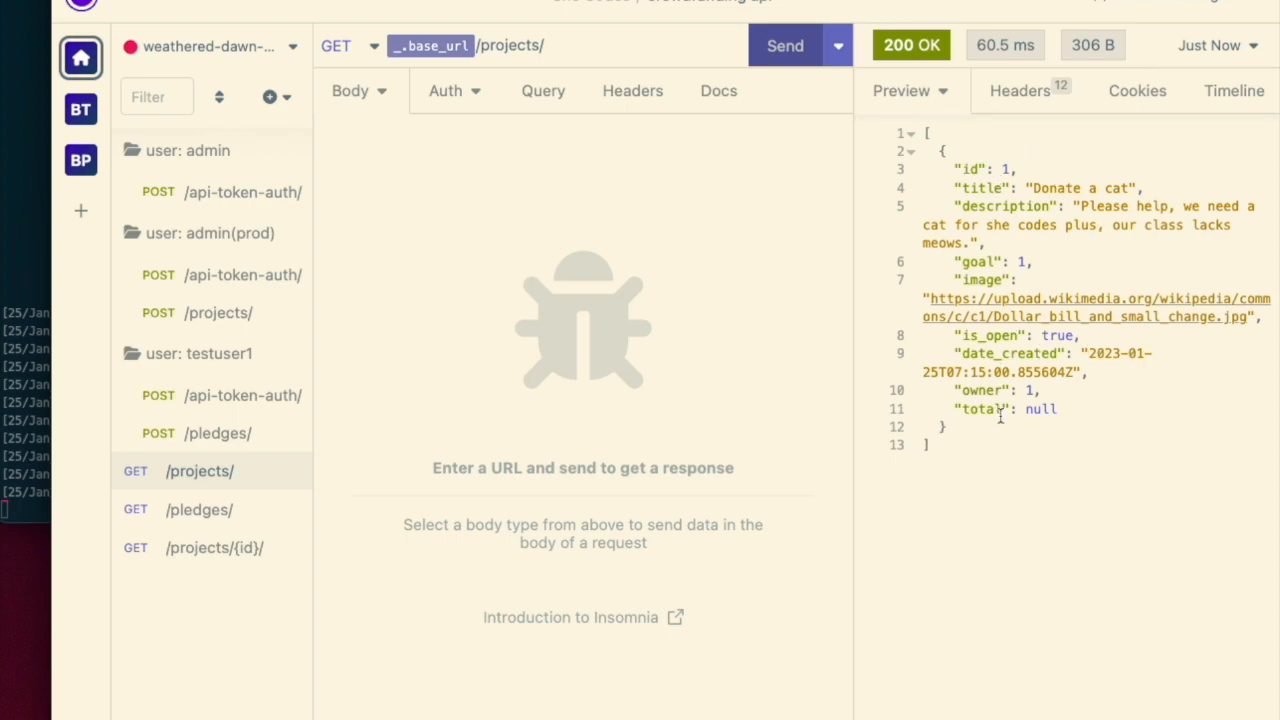
- Switch to the localhost environment and resend the GET /projects/ request
{"action": "left_click", "coordinate": [219, 50]}
{"action": "left_click", "coordinate": [223, 127]}
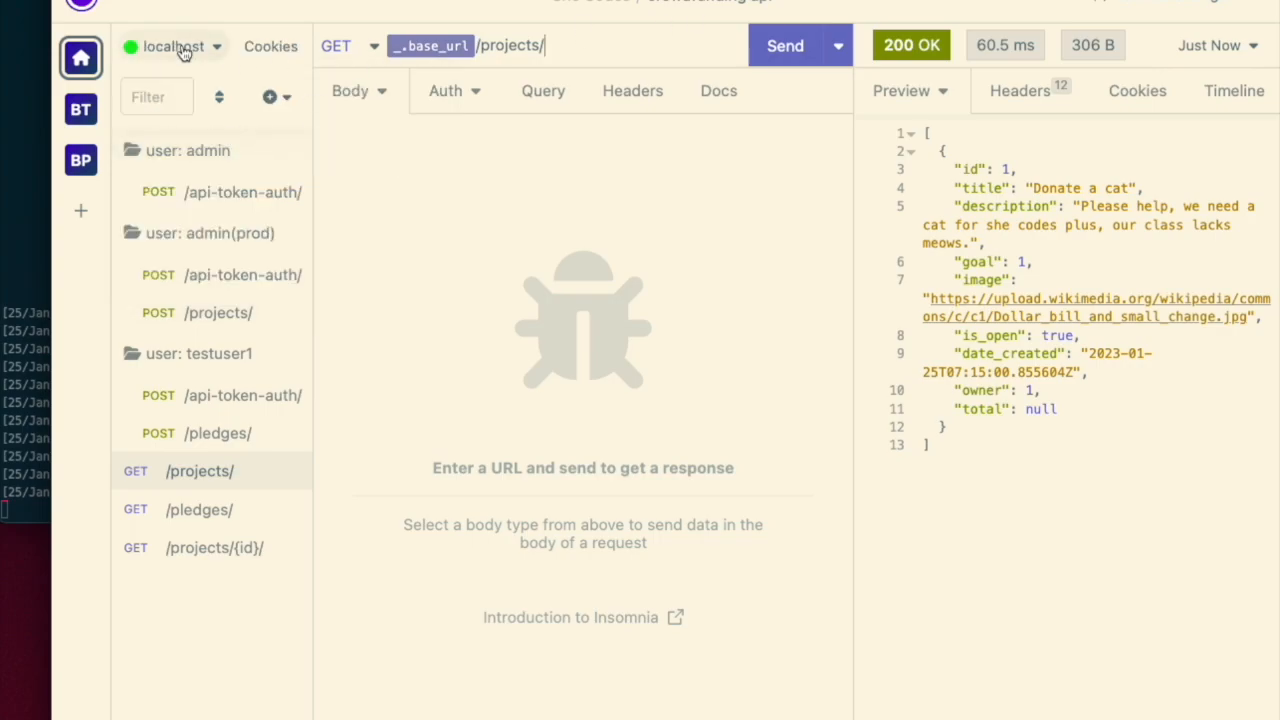
{"action": "left_click", "coordinate": [27, 285]}
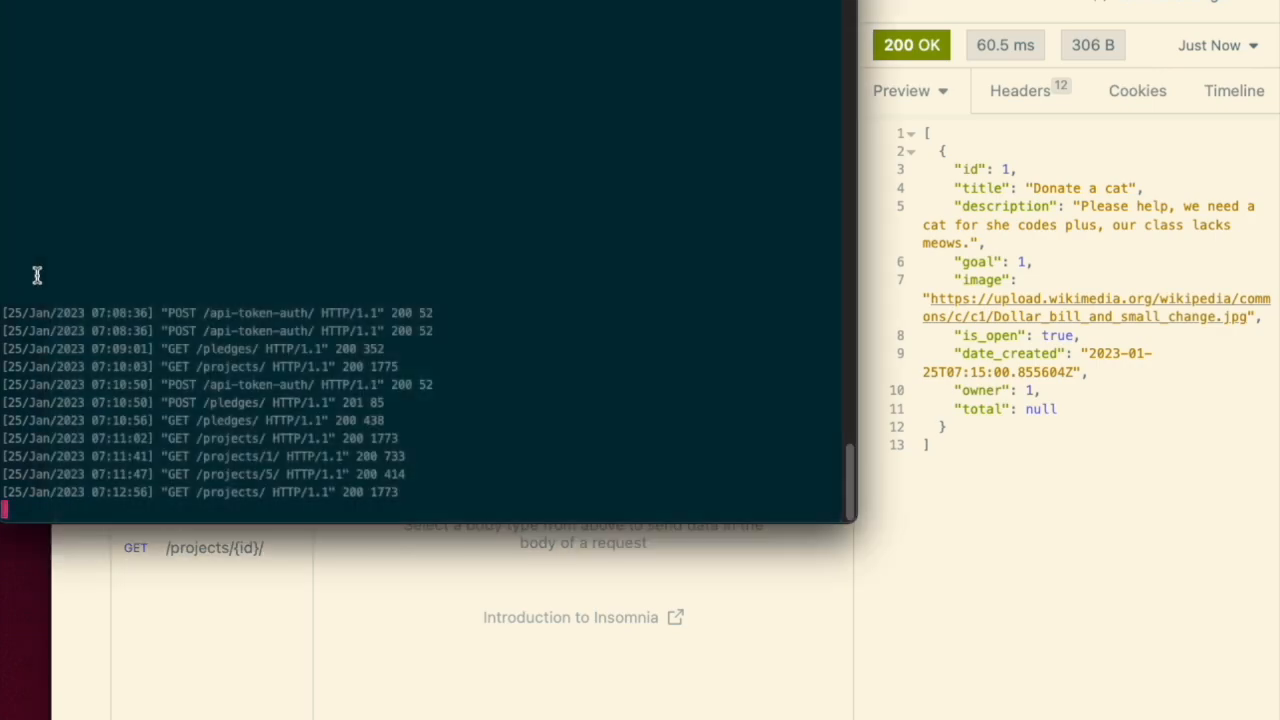
{"action": "left_click", "coordinate": [938, 470]}
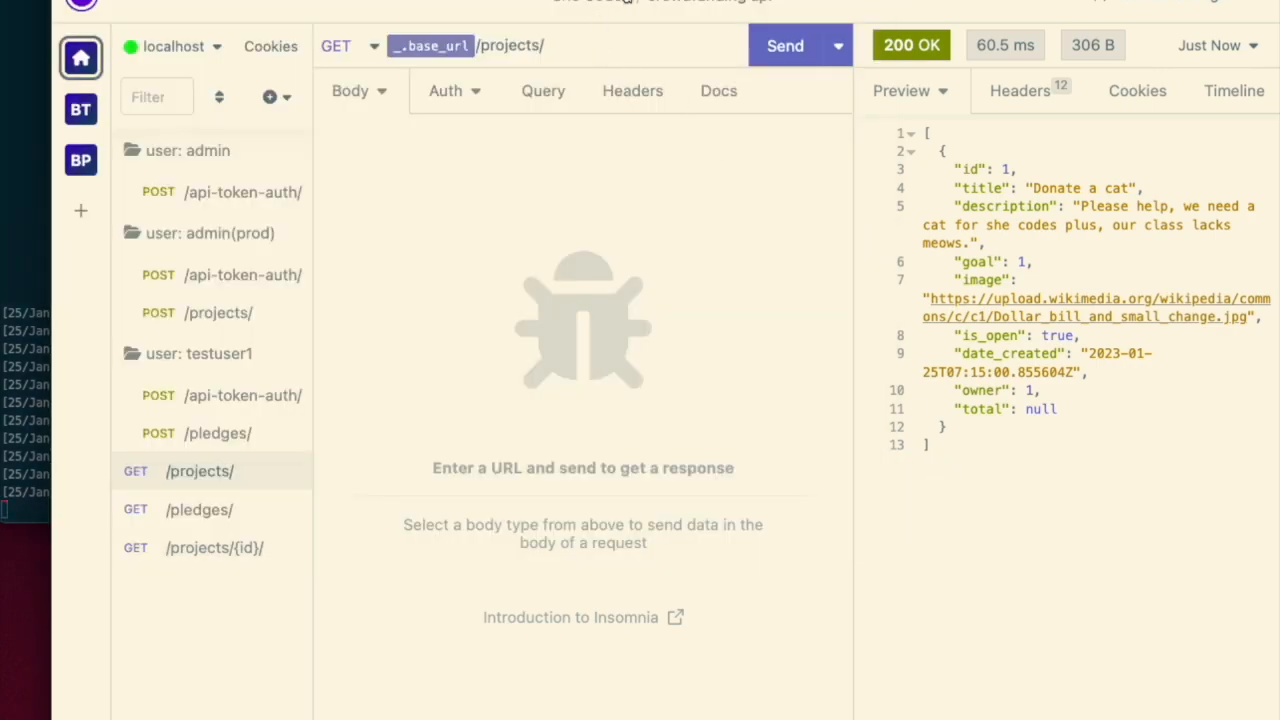
{"action": "left_click", "coordinate": [785, 45]}
{"action": "left_click", "coordinate": [5, 175]}
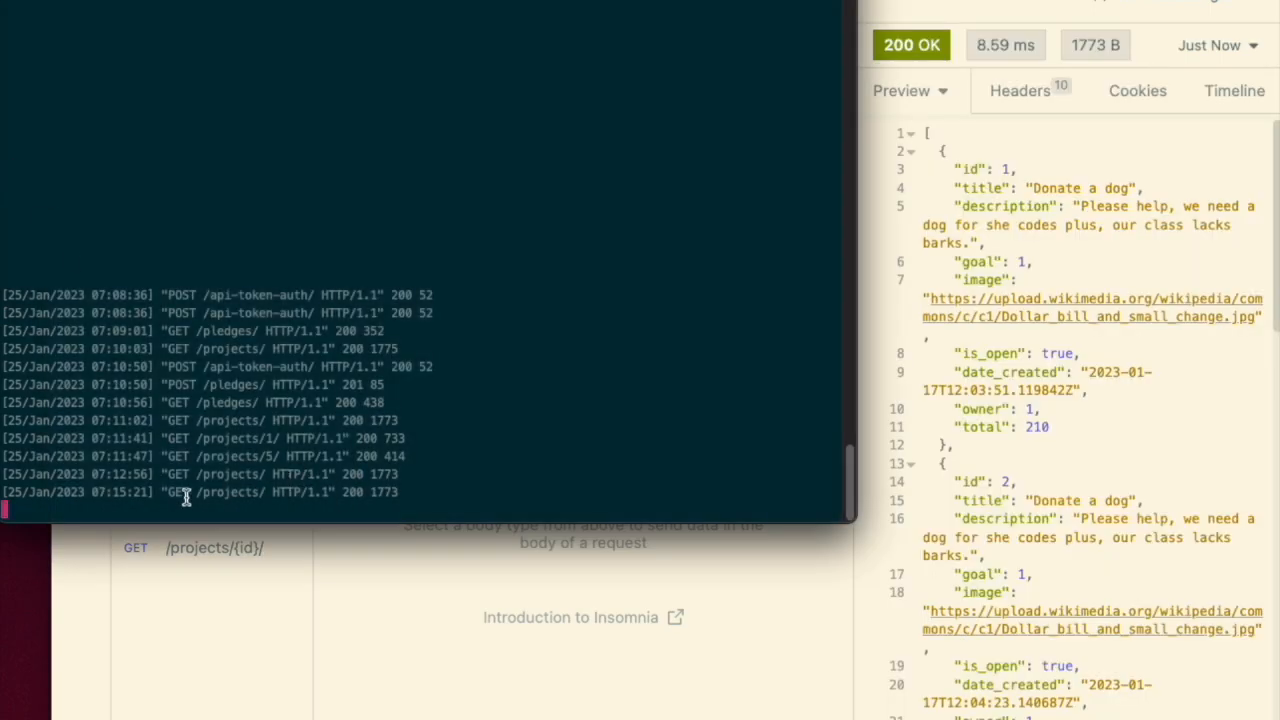
{"action": "left_click", "coordinate": [486, 617]}
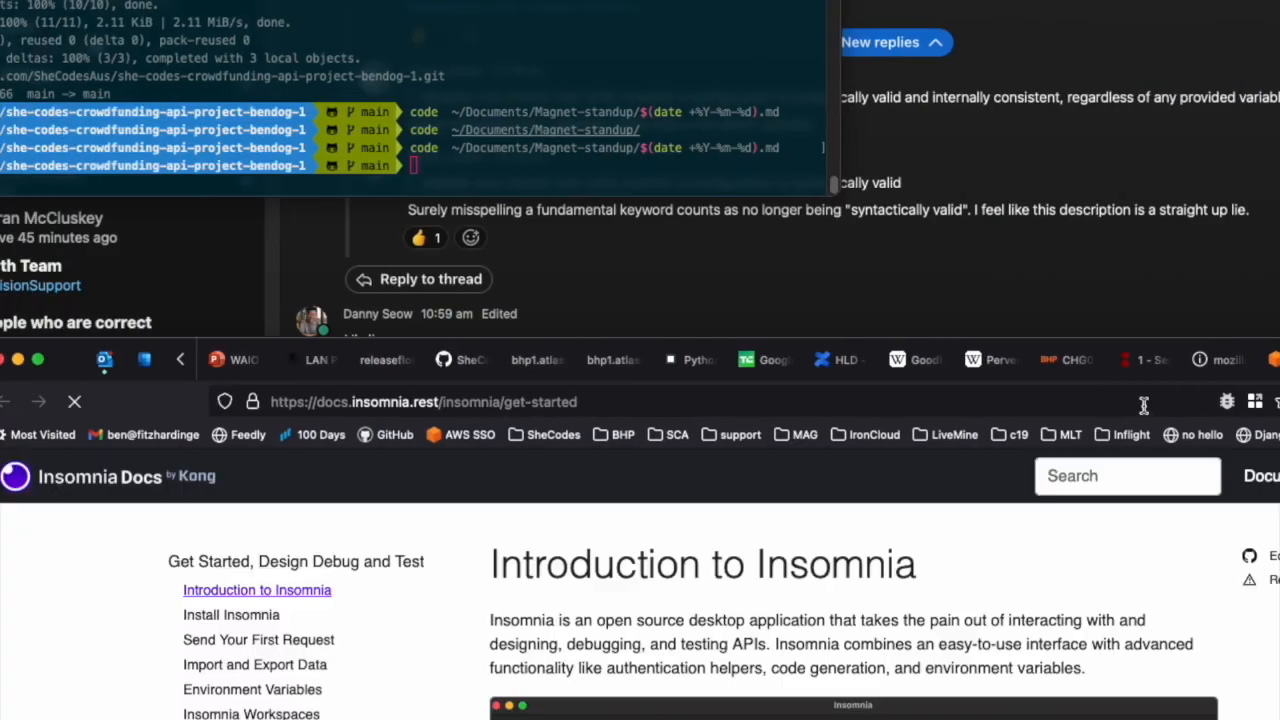
{"action": "key", "text": "super+Tab"}
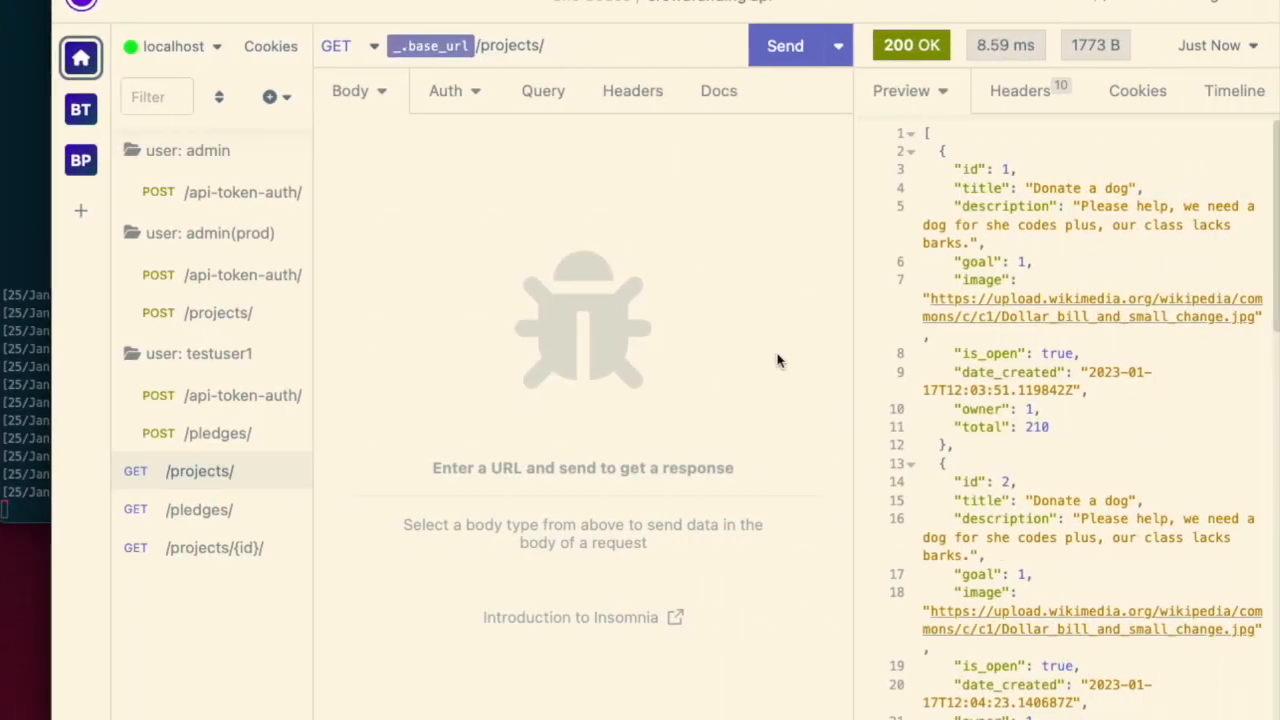